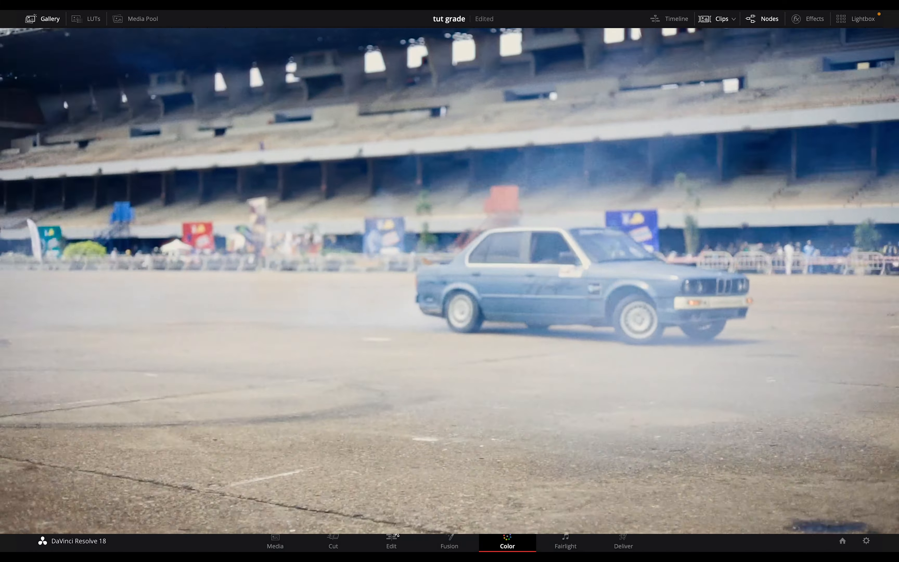
# Leave the full-screen viewer and scrub through the graded clips on the Edit page timeline to review their look
pyautogui.click(391, 542)
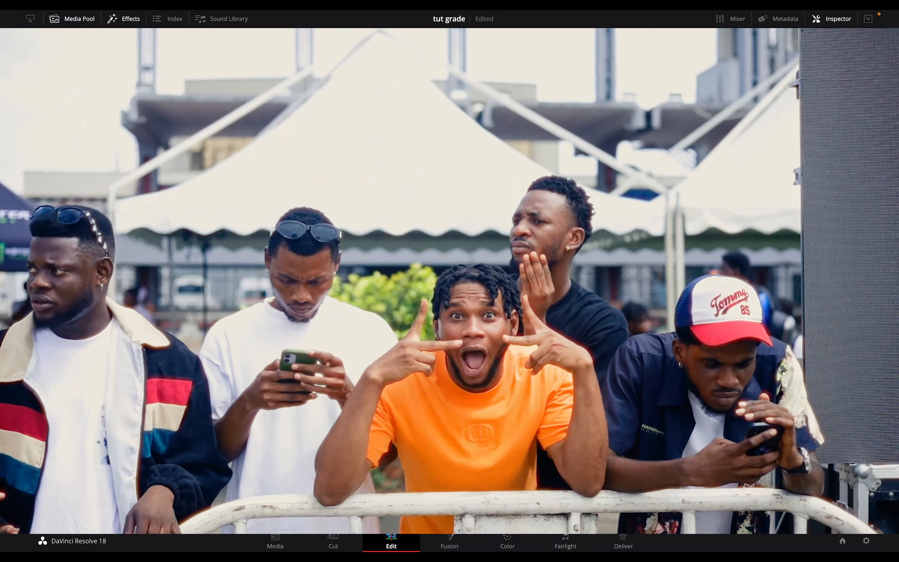
pyautogui.press('Escape')
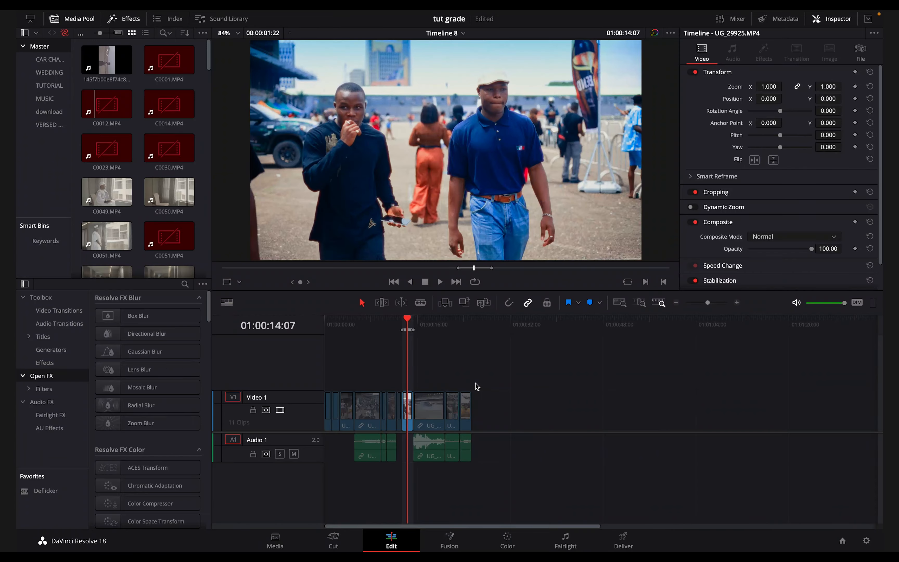
pyautogui.moveTo(596, 14)
pyautogui.moveTo(403, 329); pyautogui.dragTo(403, 328)
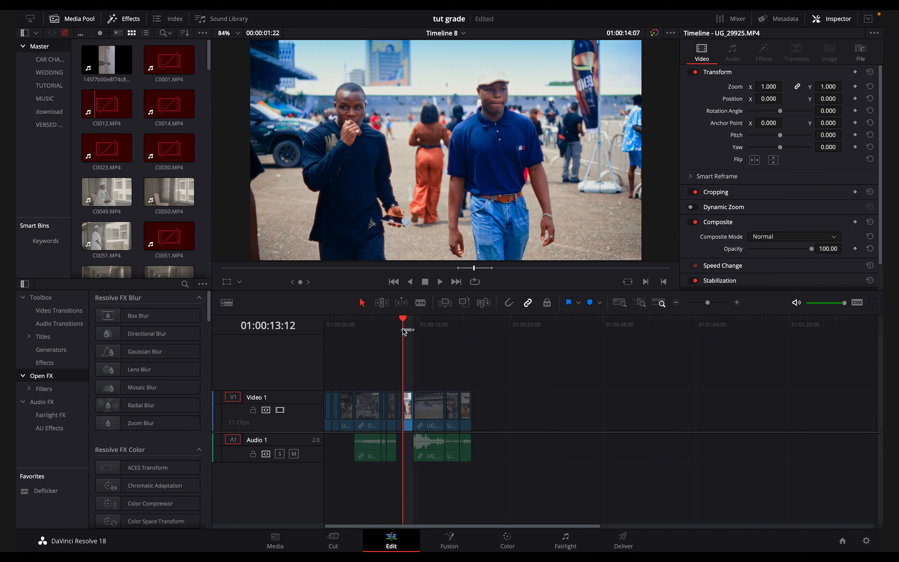
pyautogui.click(416, 329)
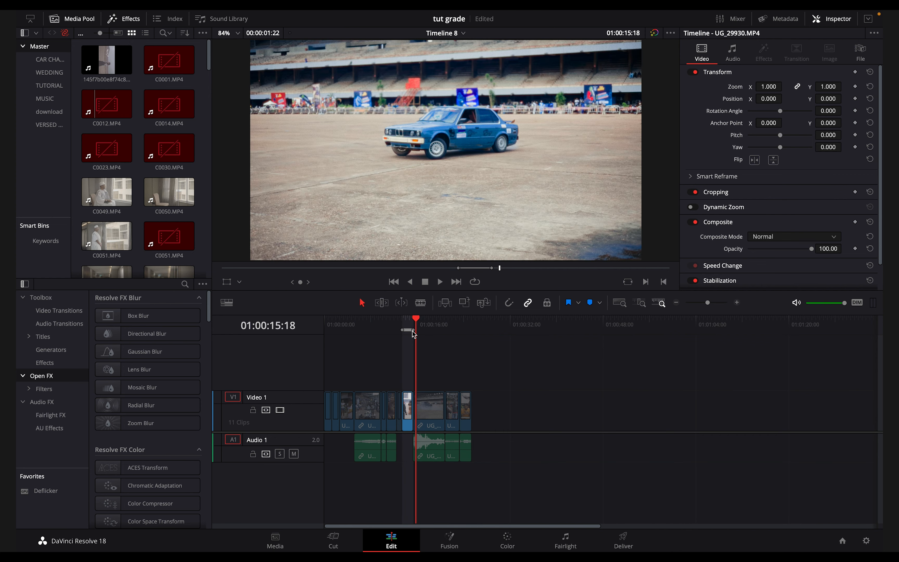
pyautogui.moveTo(414, 334); pyautogui.dragTo(432, 333)
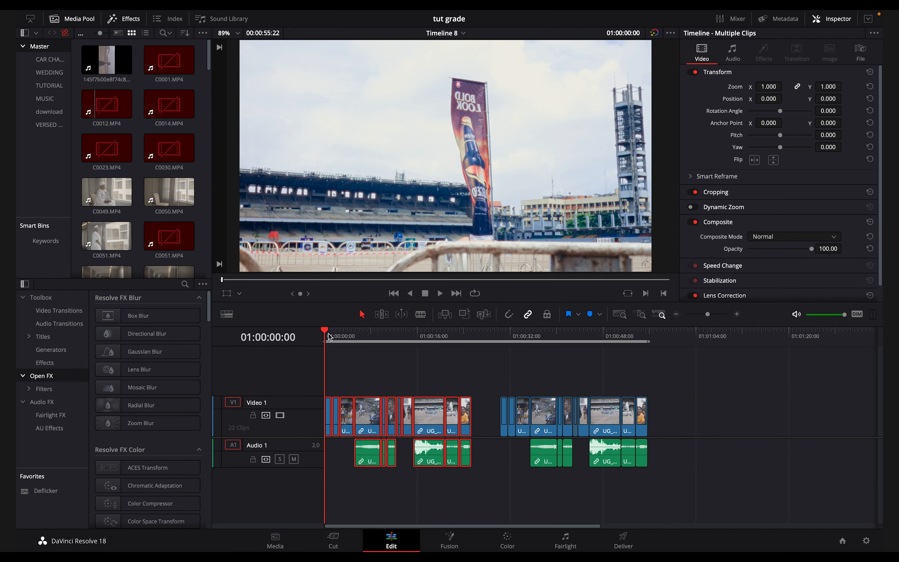
pyautogui.moveTo(329, 337); pyautogui.dragTo(394, 355)
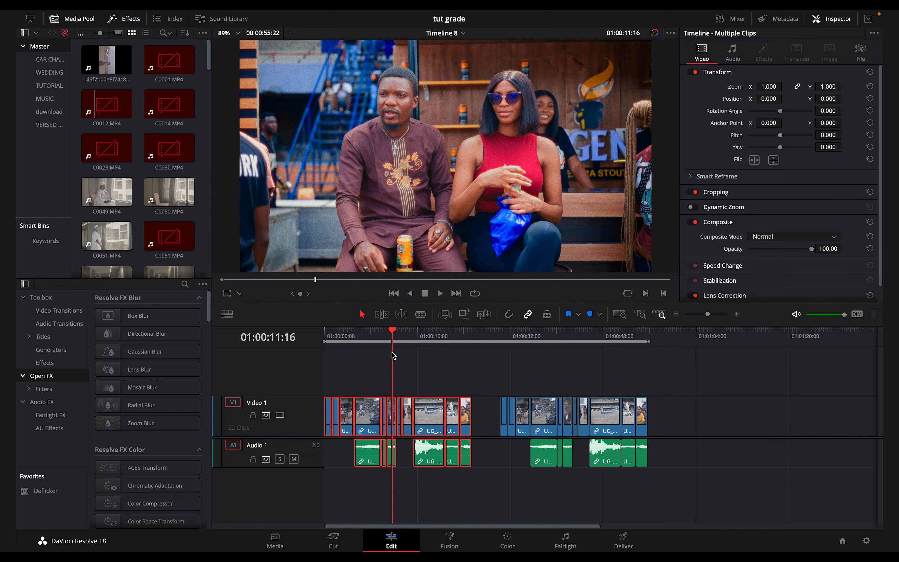
pyautogui.moveTo(400, 338); pyautogui.dragTo(422, 343)
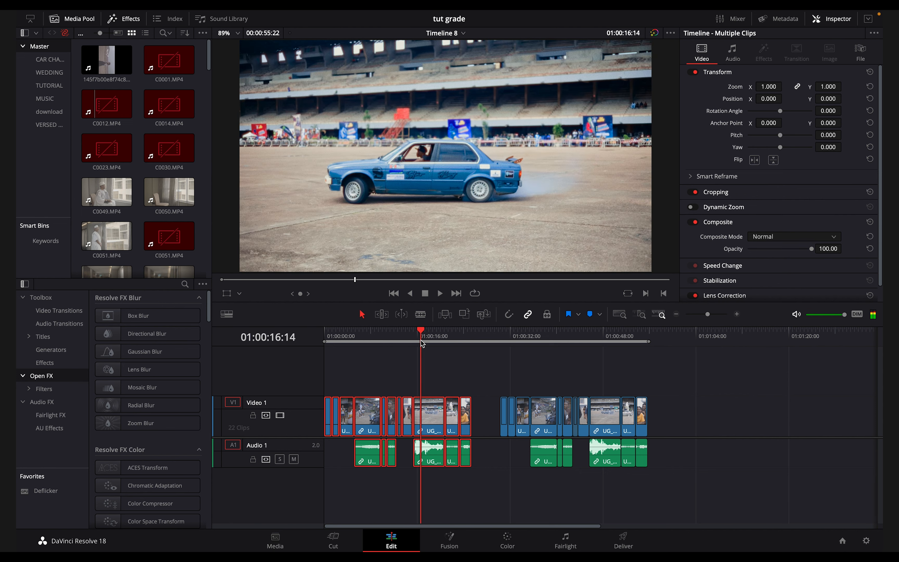
# Examine the node graphs of the graded clips UG_29930.MP4 and UG_29936.MP4 on the Color page, including the group level
pyautogui.click(516, 538)
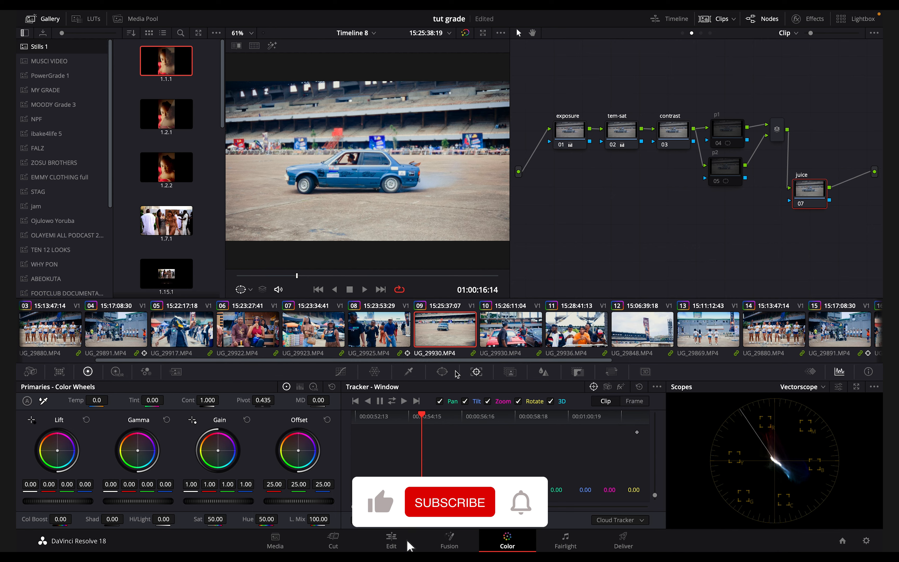
pyautogui.click(395, 545)
pyautogui.moveTo(458, 338); pyautogui.dragTo(465, 341)
pyautogui.click(465, 412)
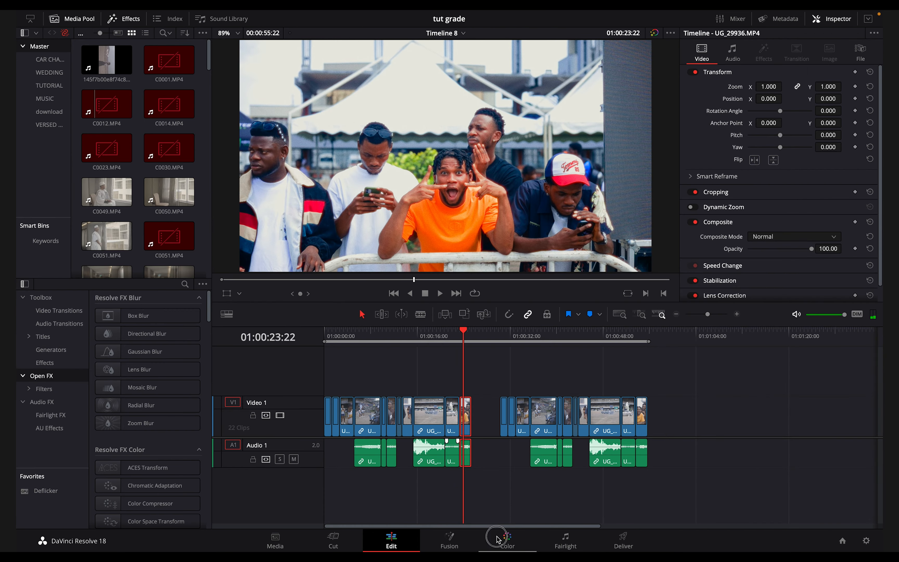
pyautogui.click(506, 539)
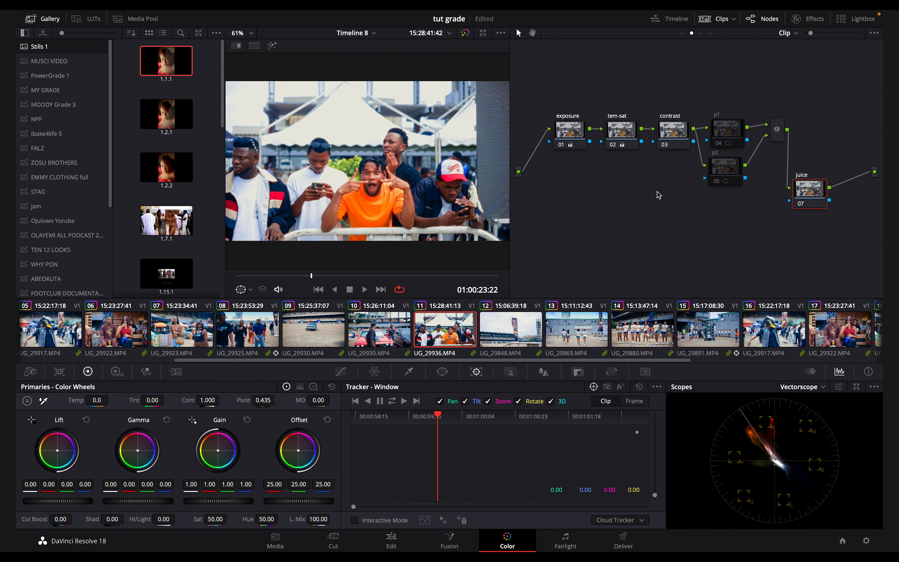
pyautogui.click(701, 34)
pyautogui.moveTo(845, 262); pyautogui.dragTo(509, 151)
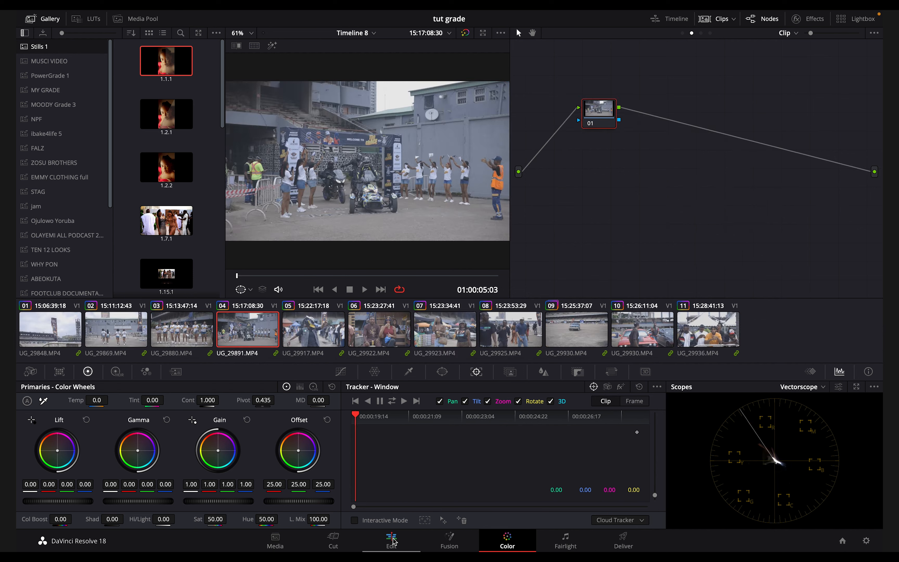
# Review the ungraded clips on the Edit timeline and the Color page, including the drifting car and the row of dancers
pyautogui.click(391, 539)
pyautogui.moveTo(357, 329); pyautogui.dragTo(421, 386)
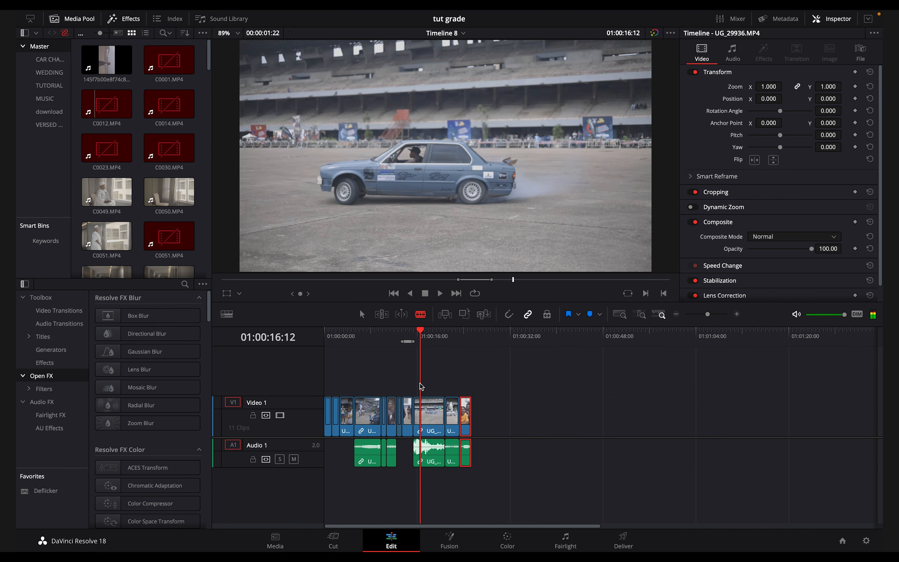
pyautogui.click(506, 539)
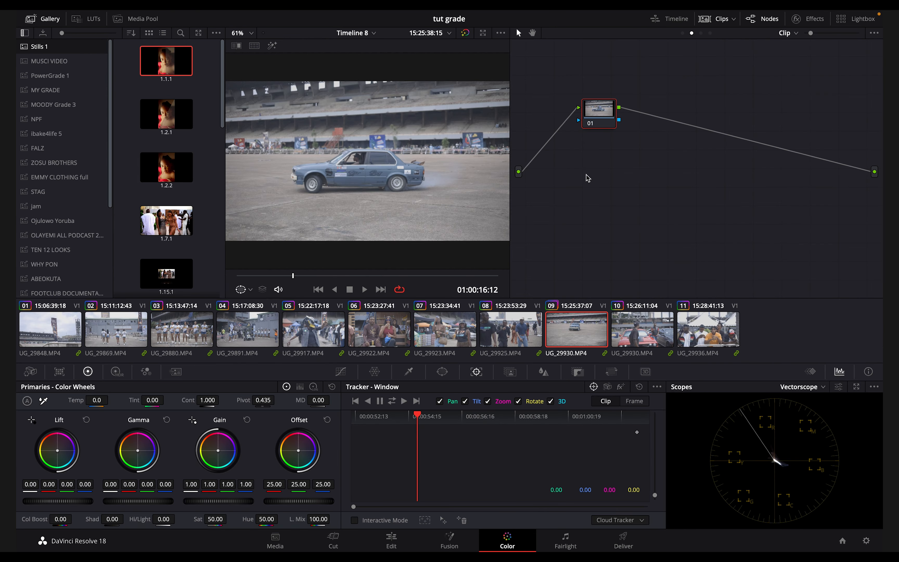
pyautogui.moveTo(603, 109); pyautogui.dragTo(585, 142)
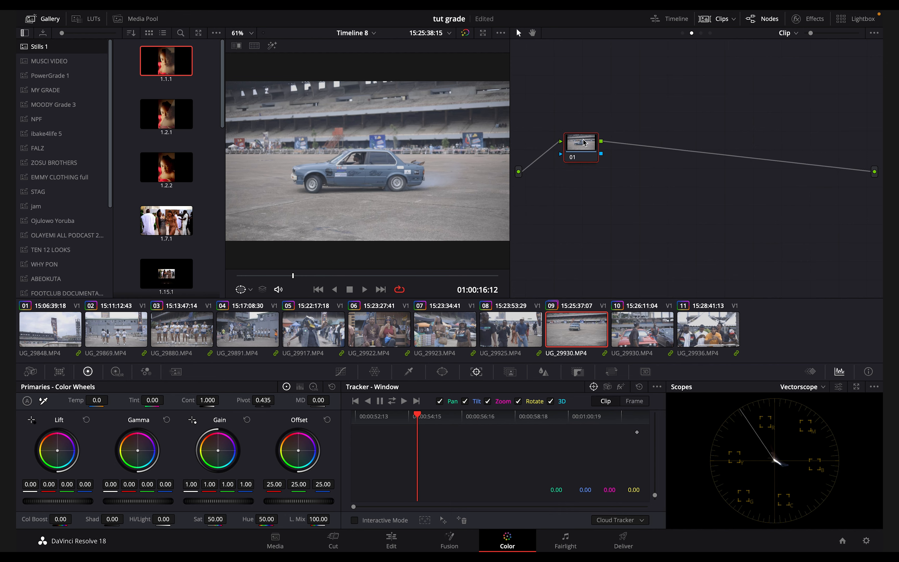
pyautogui.scroll(-1, 402, 191)
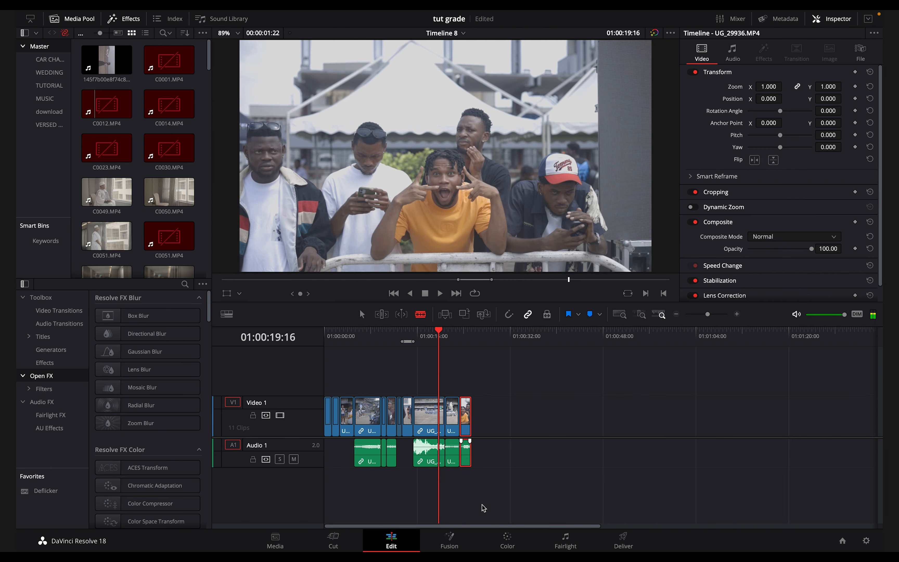
pyautogui.click(507, 541)
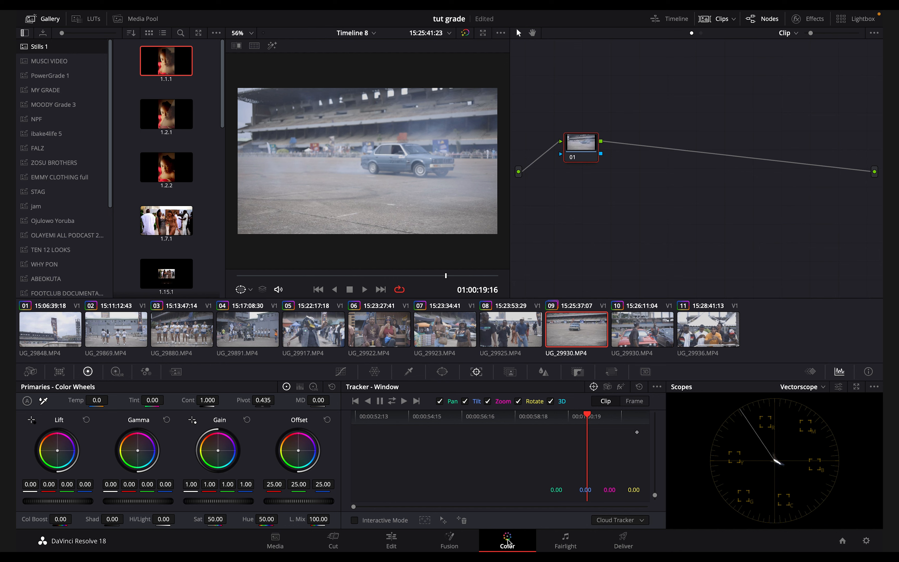
pyautogui.click(311, 335)
pyautogui.click(251, 334)
pyautogui.moveTo(274, 276); pyautogui.dragTo(228, 236)
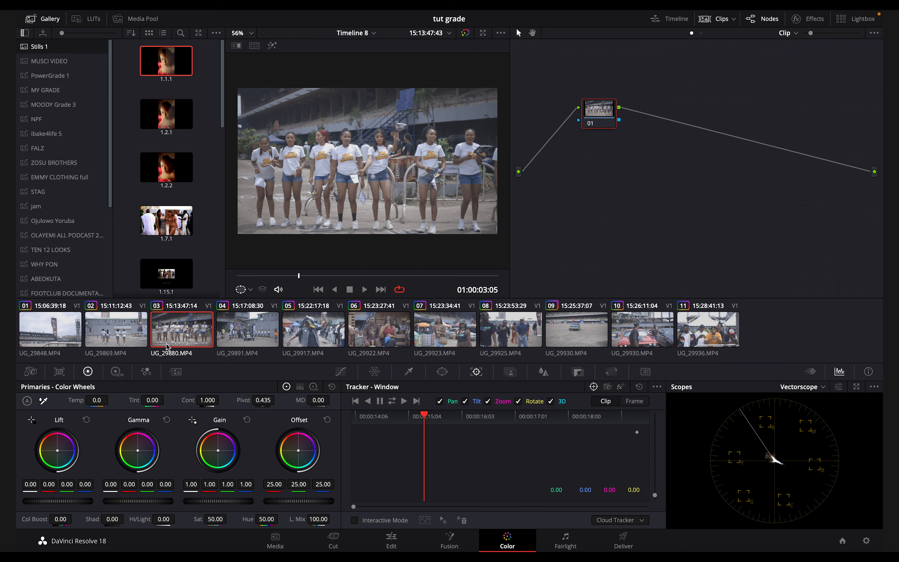
# Select all the ungraded clips on the Color page and add them into a new group named "fast track"
pyautogui.press('super+a')
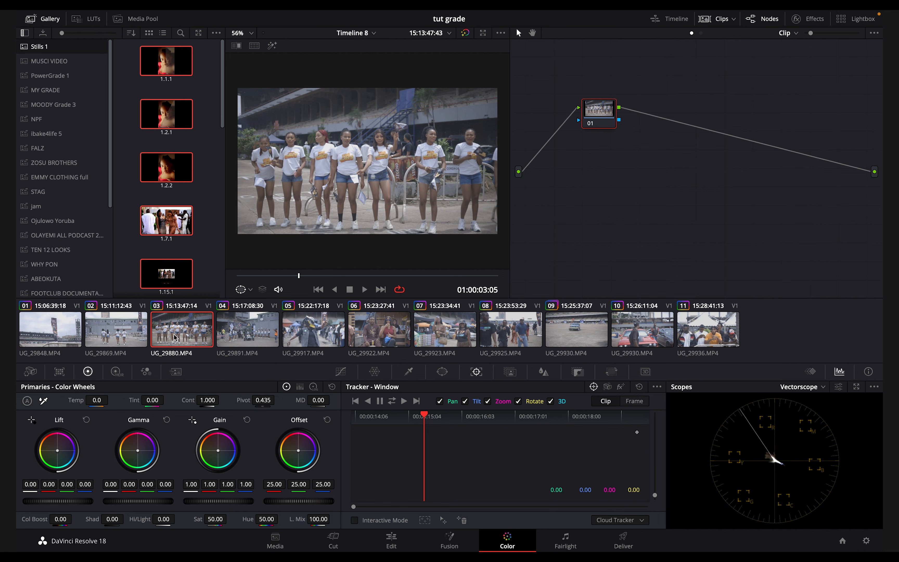
pyautogui.click(245, 336)
pyautogui.press('super+a')
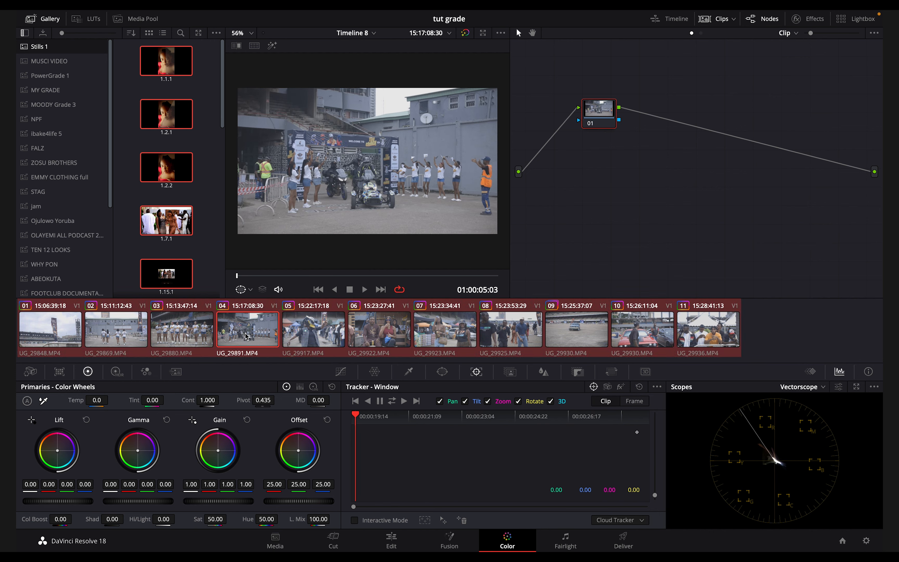
pyautogui.click(223, 275)
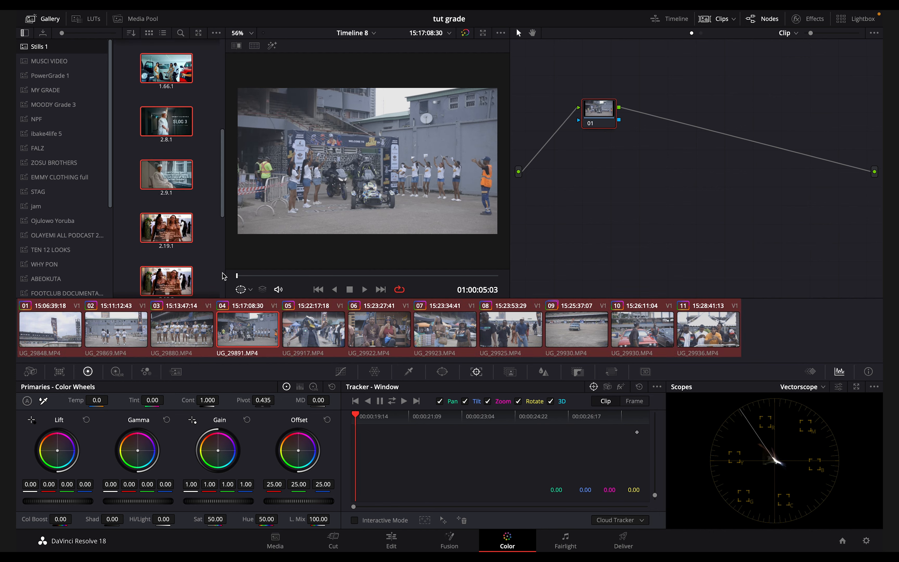
pyautogui.click(202, 285)
pyautogui.click(249, 336)
pyautogui.press('super+a')
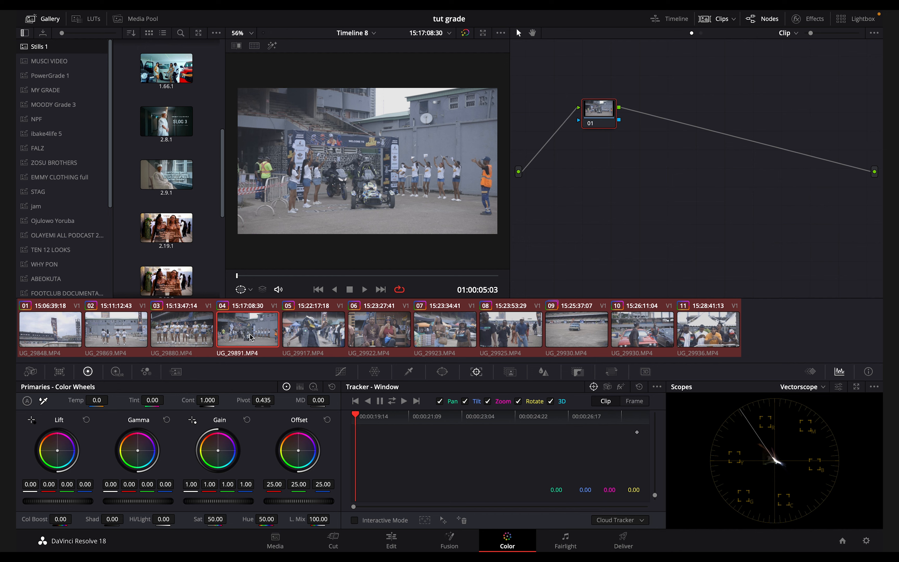
pyautogui.rightClick(250, 336)
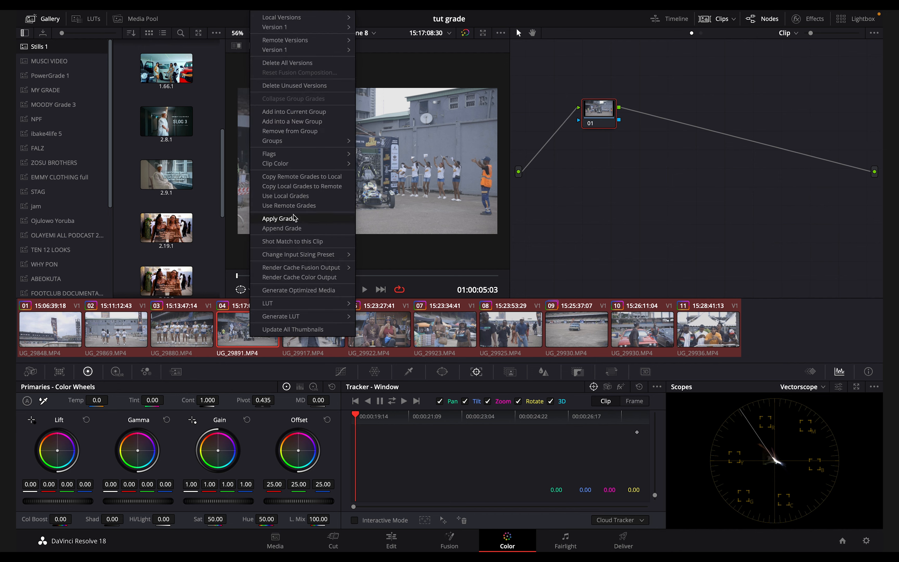
pyautogui.click(293, 121)
pyautogui.write('car chase clips 2021')
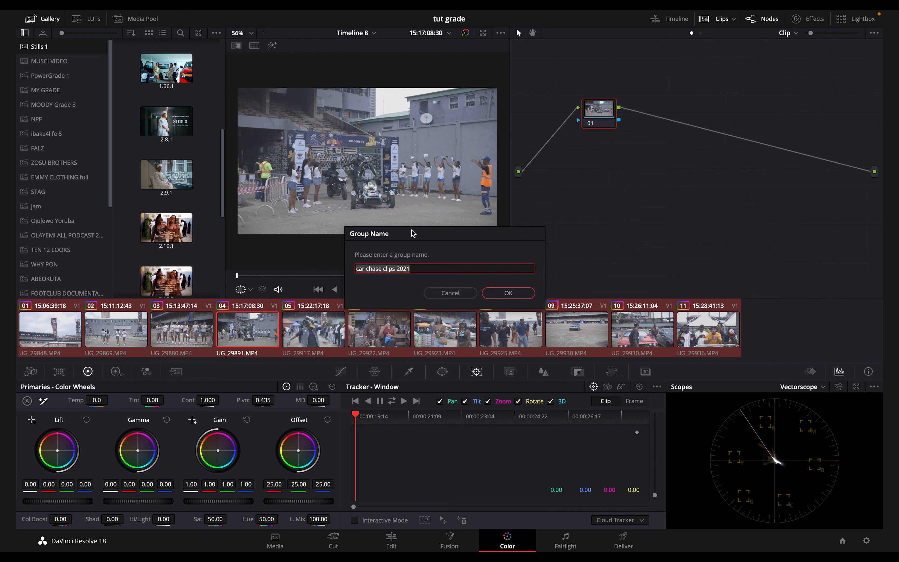
pyautogui.tripleClick(437, 270)
pyautogui.write('fast track')
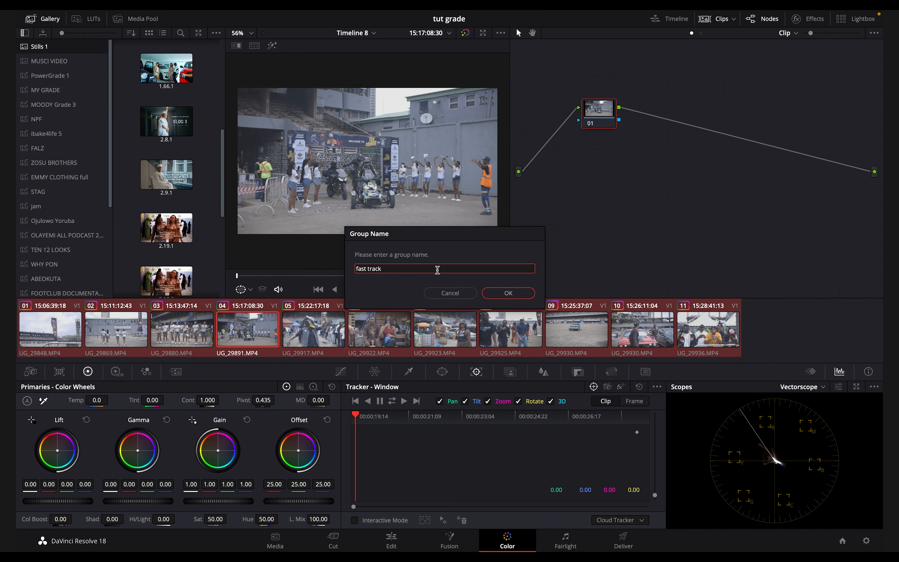
pyautogui.press('Return')
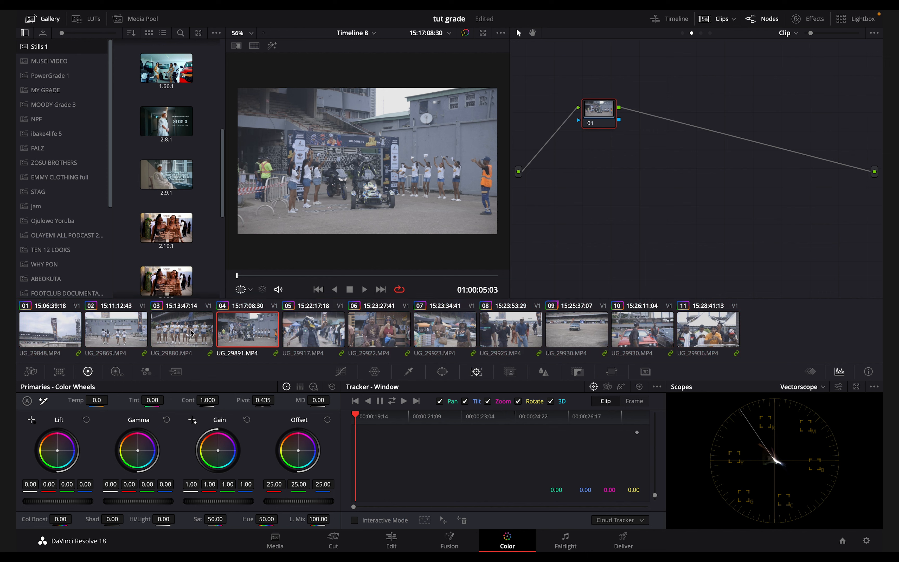
# Examine the Group Post-Clip, Group Pre-Clip and Clip node graphs of clip UG_29880.MP4
pyautogui.click(185, 344)
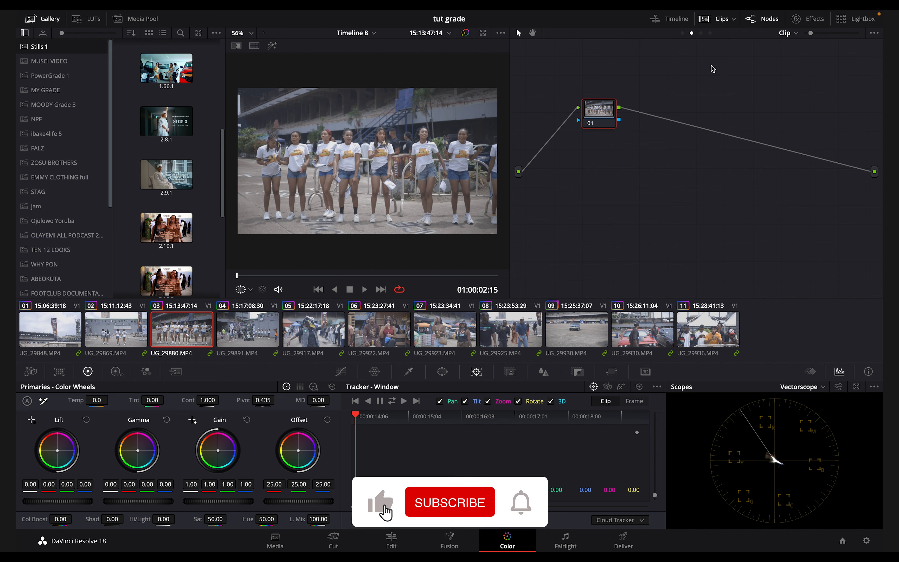
pyautogui.click(700, 33)
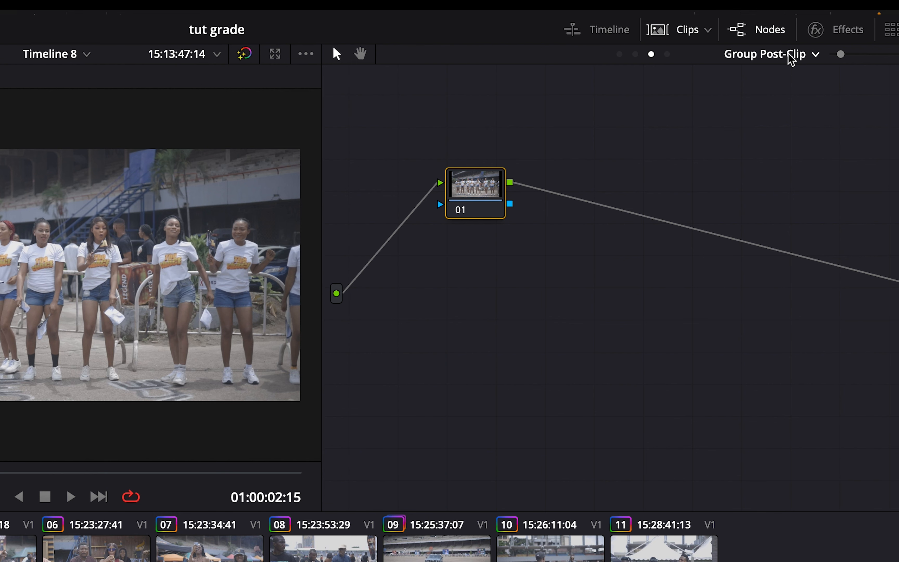
pyautogui.click(791, 34)
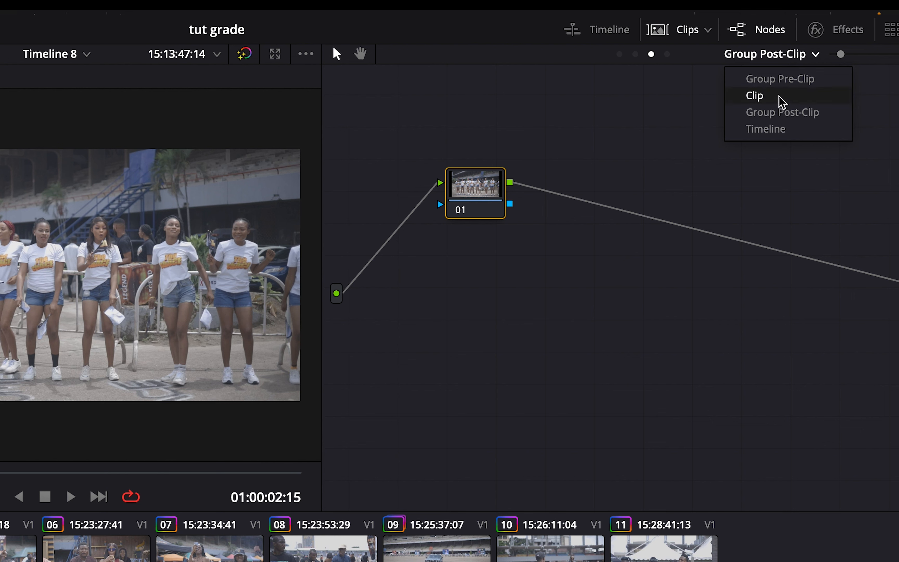
pyautogui.click(783, 81)
pyautogui.click(794, 55)
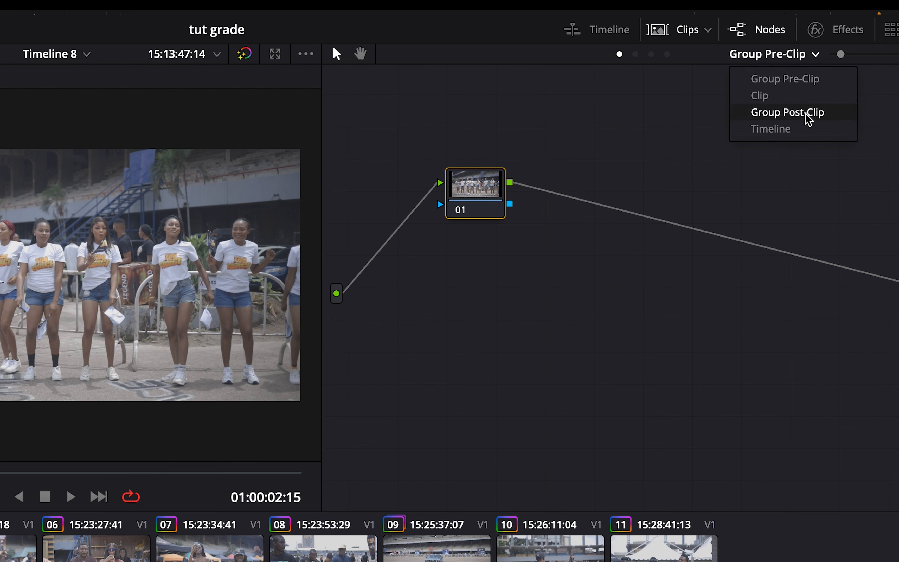
pyautogui.click(777, 97)
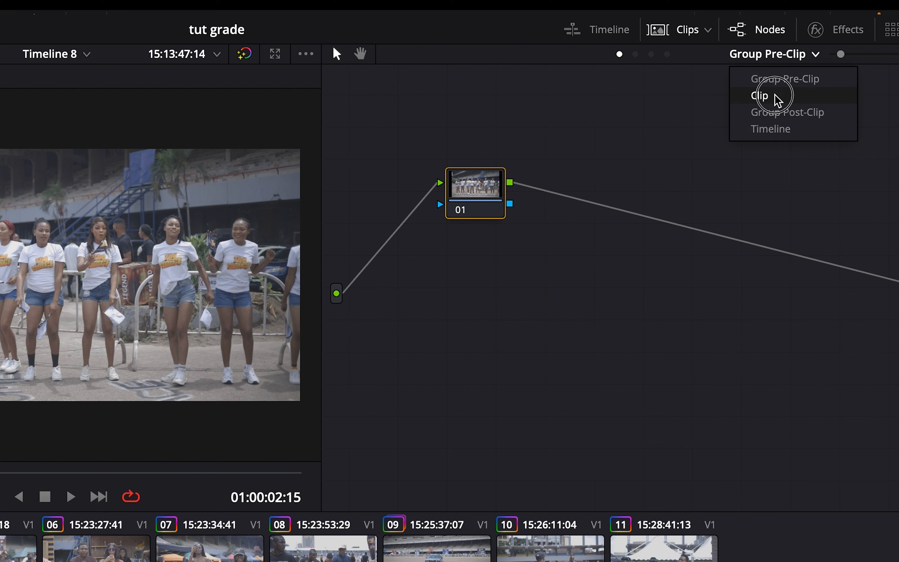
pyautogui.click(466, 197)
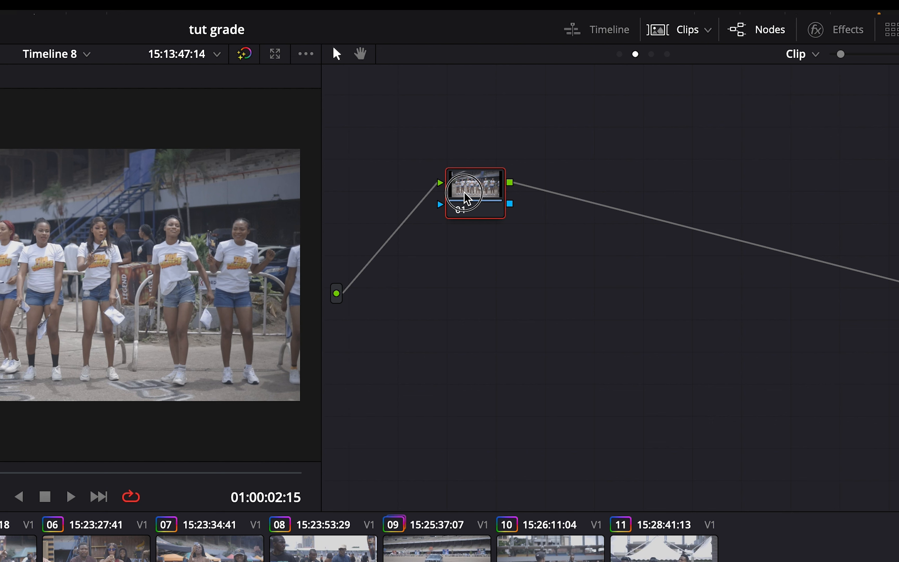
# Add four serial nodes in the Group Post-Clip graph of UG_29880.MP4 and move nodes 04 and 05 below the first three
pyautogui.click(650, 55)
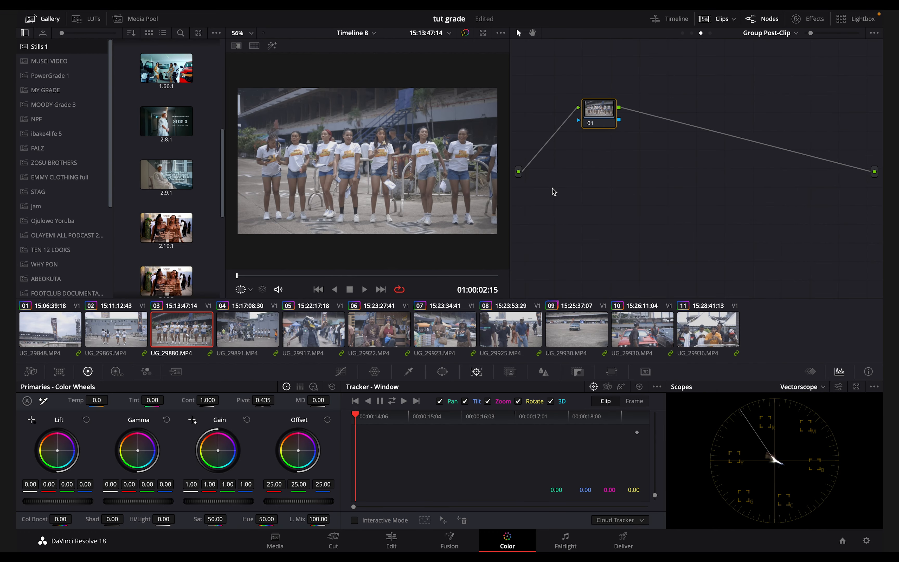
pyautogui.hotkey('alt', 's')
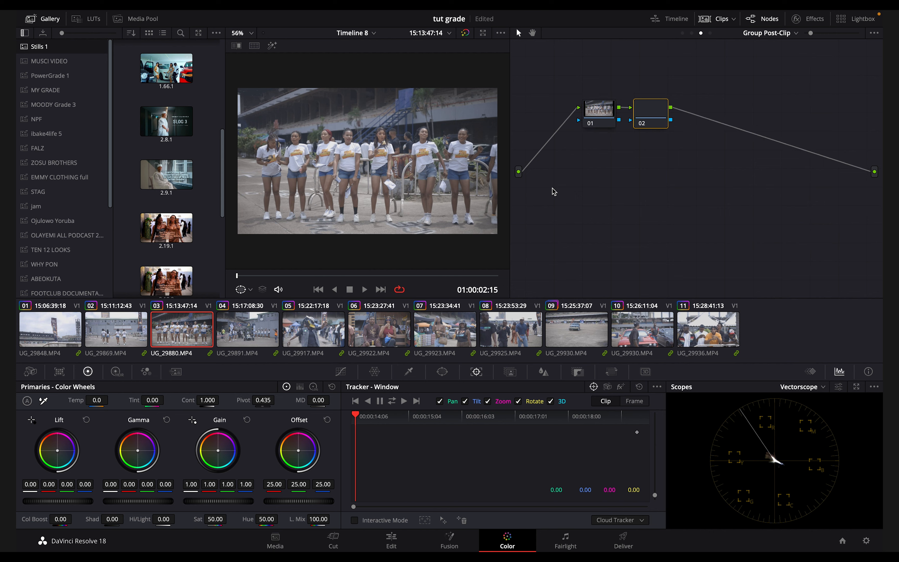
pyautogui.hotkey('alt', 's')
pyautogui.hotkey('alt', 's')
pyautogui.hotkey('alt', 's')
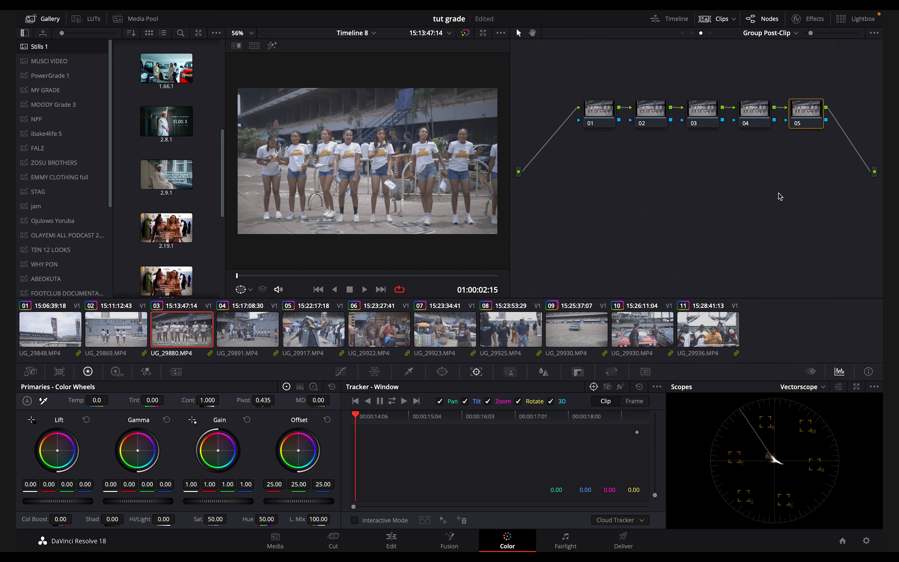
pyautogui.moveTo(829, 153); pyautogui.dragTo(741, 206)
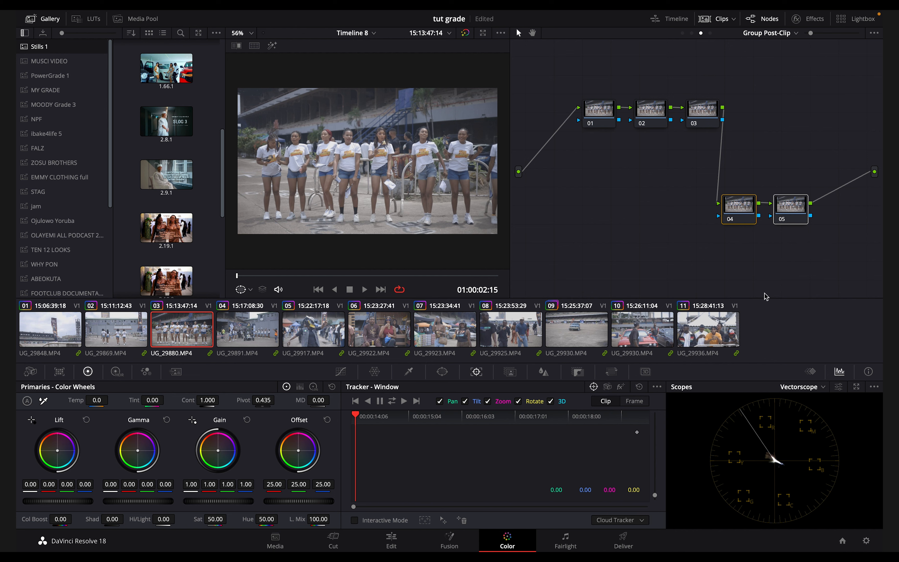
# Open the effects library and bring nodes 04 and 05 of the Group Post-Clip graph into view
pyautogui.click(743, 262)
pyautogui.click(791, 209)
pyautogui.click(800, 19)
pyautogui.hscroll(5, 592, 215)
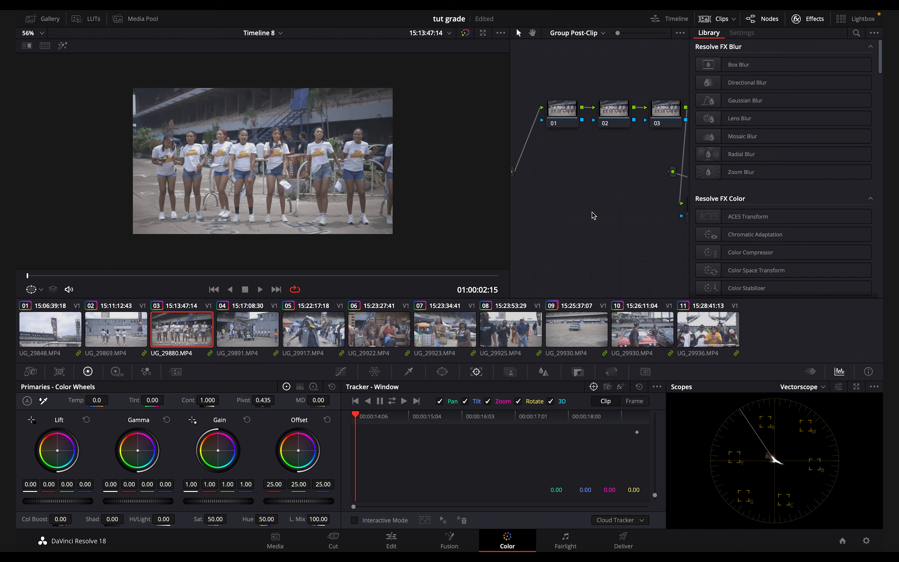
pyautogui.hscroll(2, 582, 201)
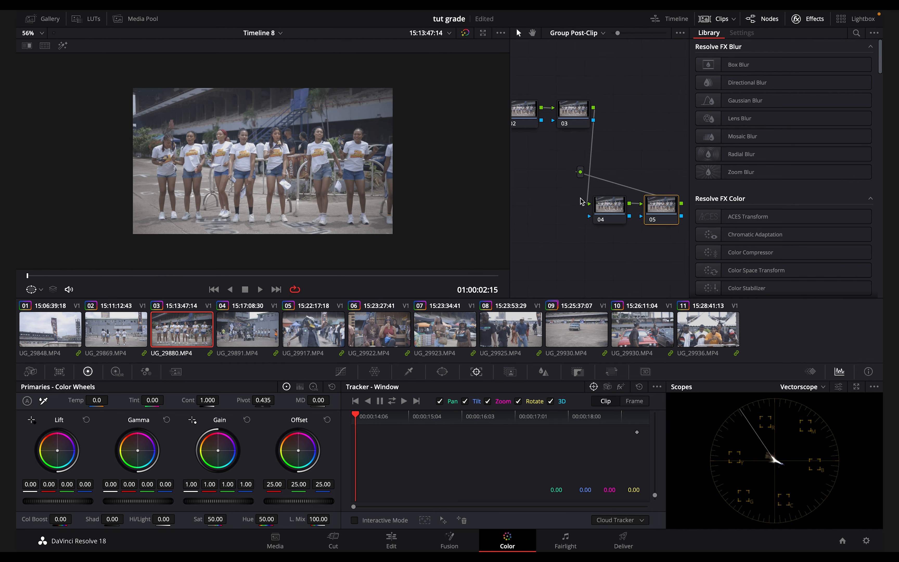
# Apply noise reduction on node 05 with 3 temporal frames, temporal luma and chroma thresholds of 13.8, and a spatial chroma threshold of 8.0
pyautogui.click(607, 212)
pyautogui.click(665, 213)
pyautogui.click(176, 371)
pyautogui.click(79, 413)
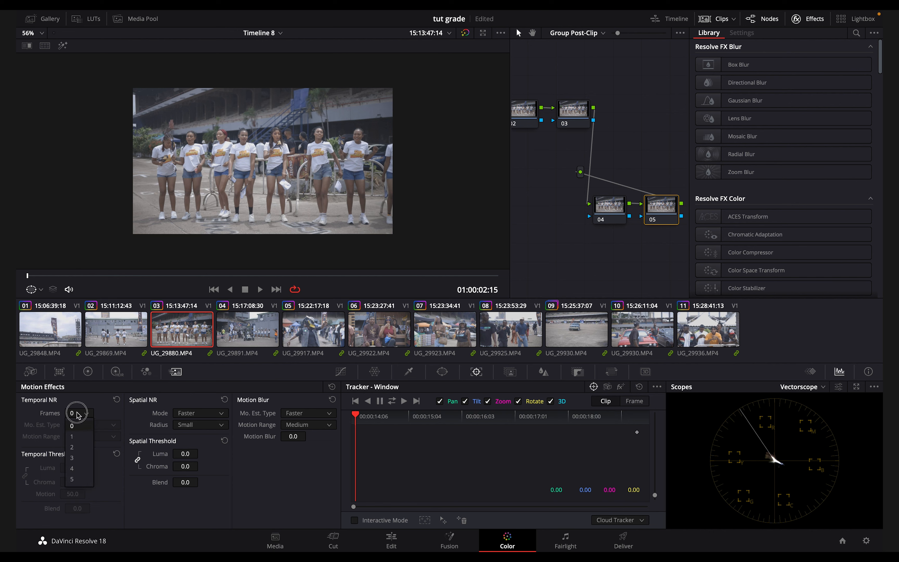
pyautogui.click(80, 458)
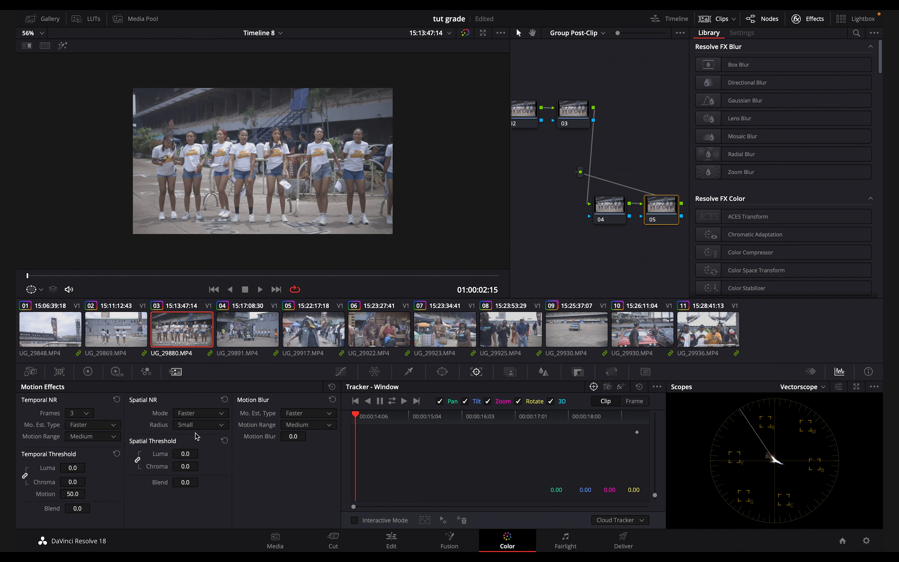
pyautogui.moveTo(72, 468)
pyautogui.mouseDown()
pyautogui.moveTo(116, 469)
pyautogui.moveTo(73, 473)
pyautogui.mouseUp()
pyautogui.click(187, 467)
# Compare the enlarged image with node 05 off and on, and slightly adjust the node's blur radius
pyautogui.scroll(5, 203, 127)
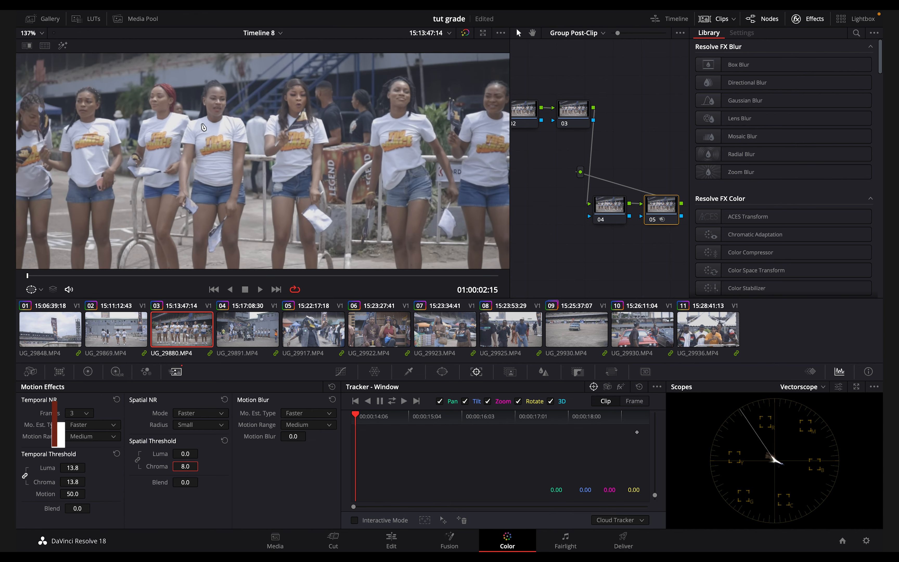
pyautogui.click(653, 220)
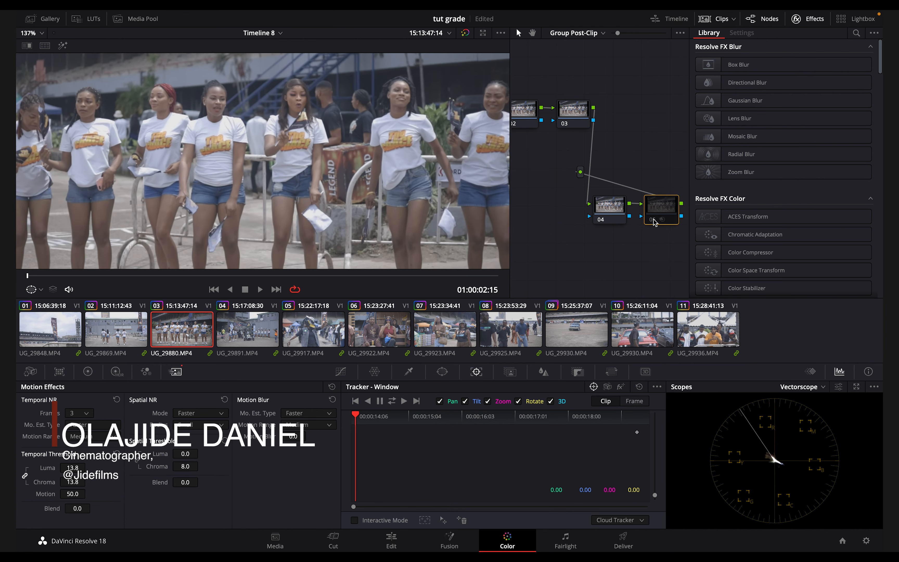
pyautogui.click(653, 220)
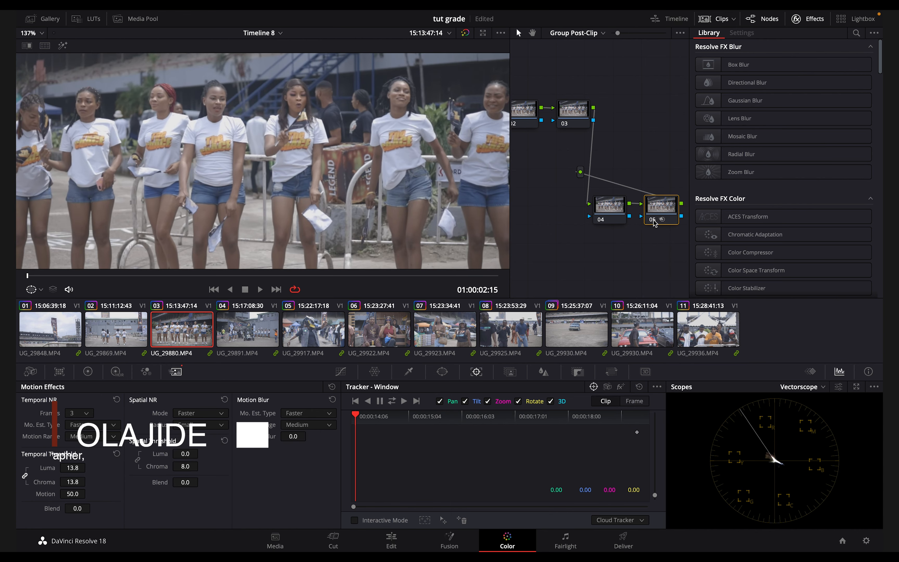
pyautogui.click(543, 372)
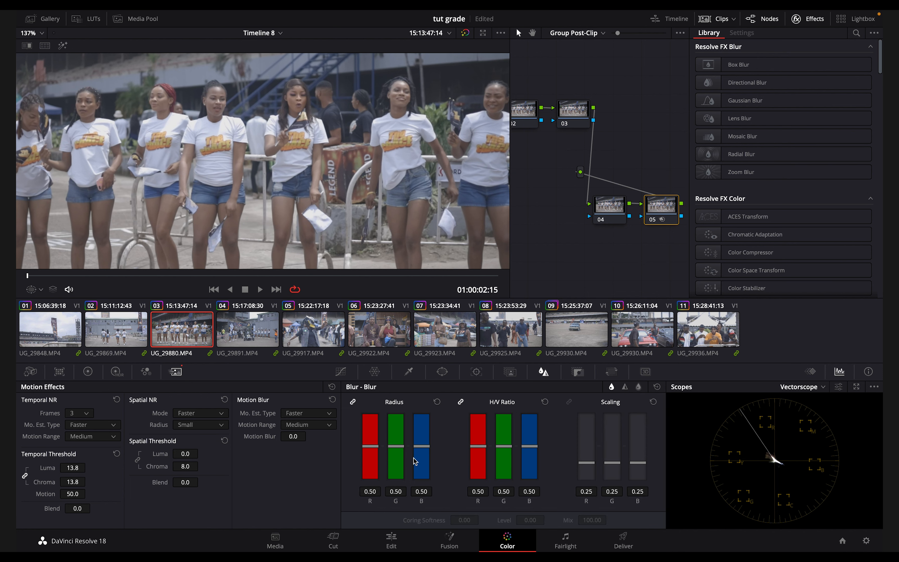
pyautogui.moveTo(426, 450); pyautogui.dragTo(426, 450)
# Apply the Color Space Transform effect to node 04
pyautogui.click(613, 213)
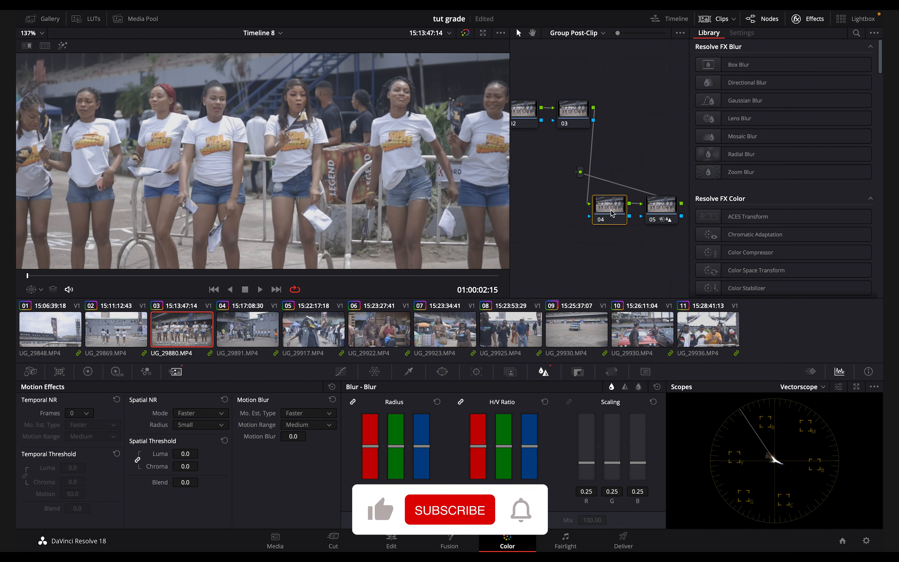
pyautogui.scroll(-2, 810, 217)
pyautogui.moveTo(772, 238); pyautogui.dragTo(610, 208)
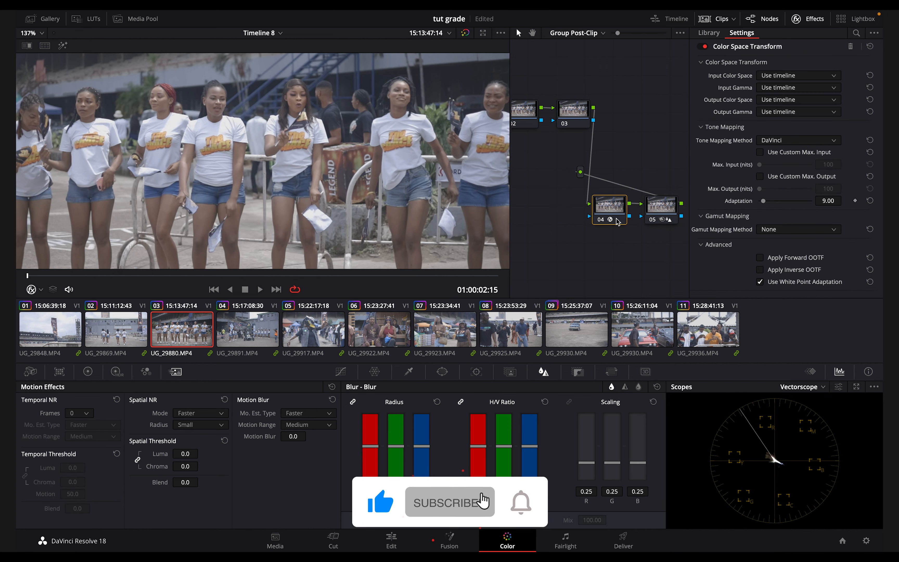
# Try Canon Cinema Gamut as the transform's input color space, and return the setting to Use timeline
pyautogui.click(795, 77)
pyautogui.scroll(-5, 810, 116)
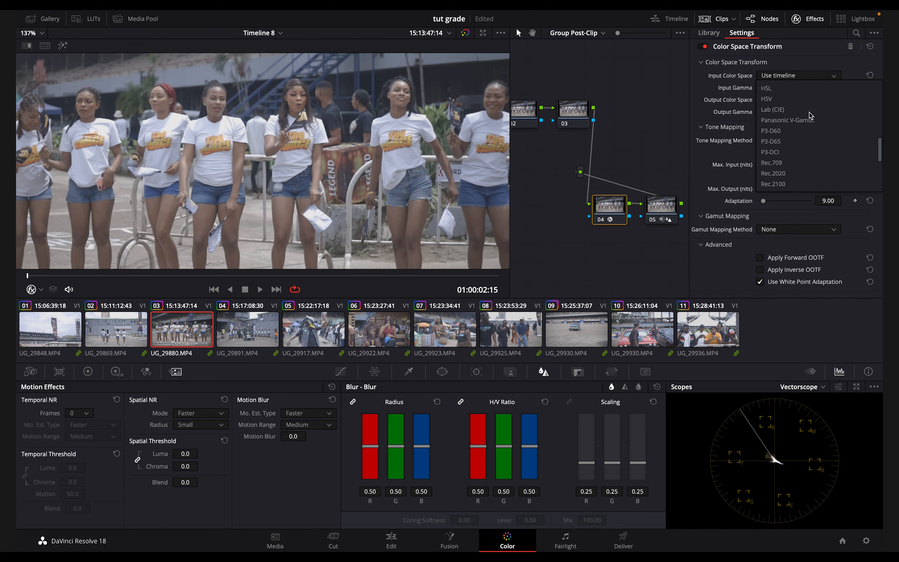
pyautogui.scroll(1, 810, 115)
pyautogui.scroll(5, 810, 116)
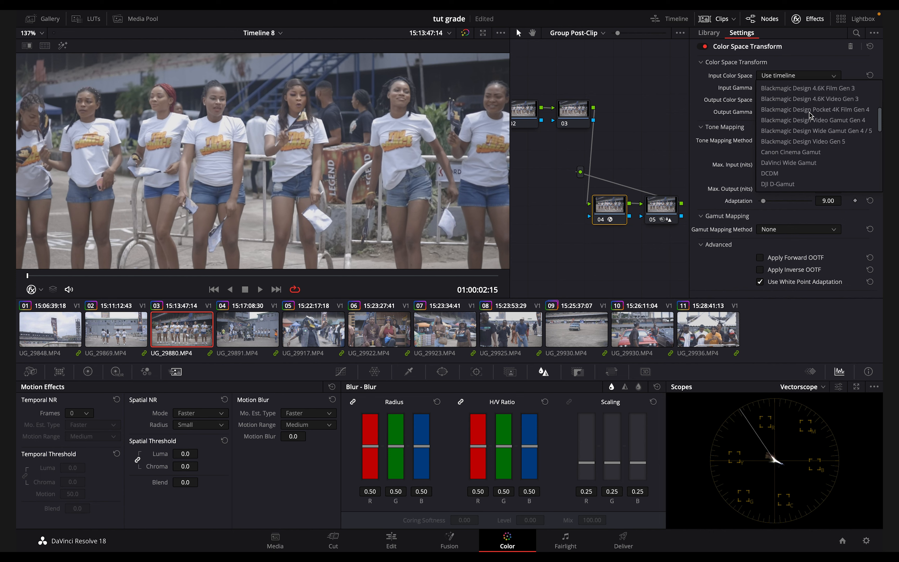
pyautogui.scroll(1, 811, 116)
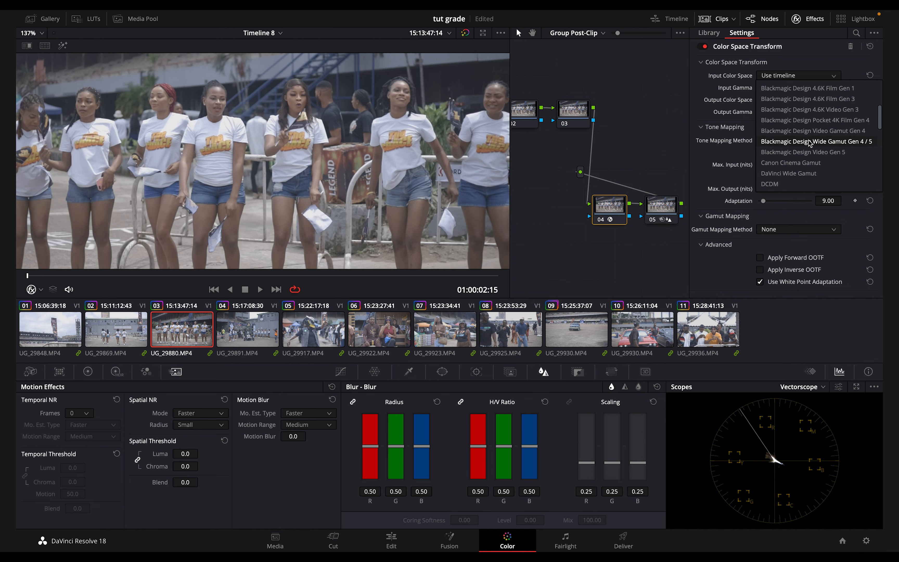
pyautogui.click(803, 164)
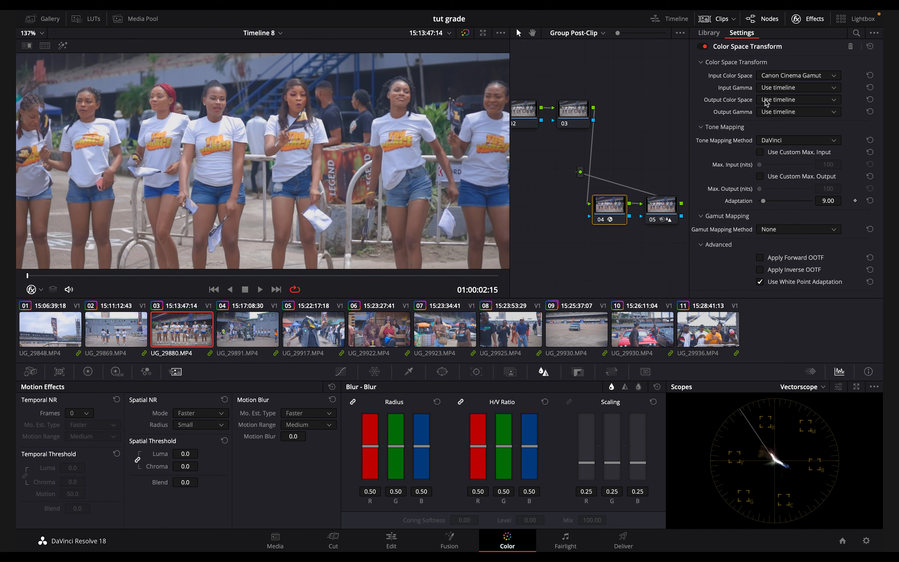
pyautogui.click(790, 76)
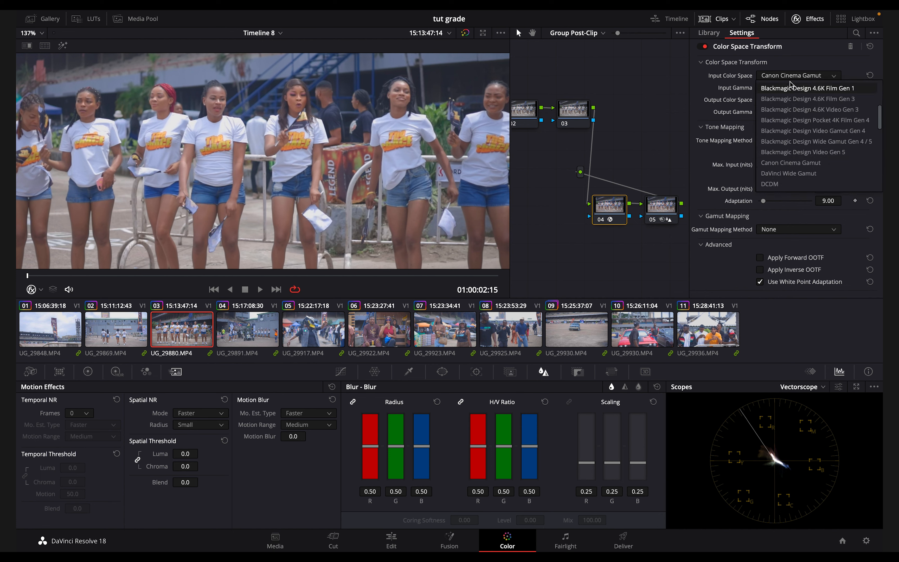
pyautogui.scroll(5, 795, 116)
pyautogui.click(794, 89)
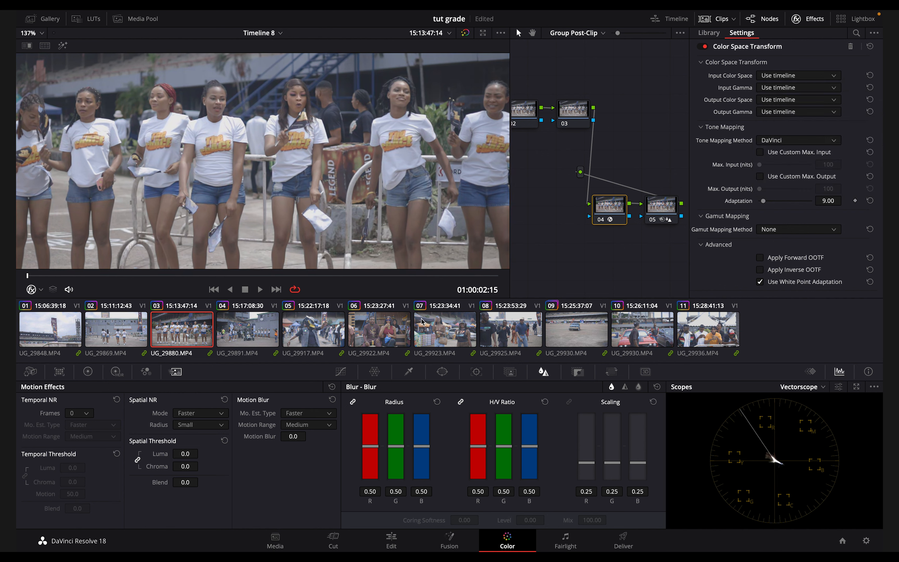
# Set node 04's input color space to Canon Cinema Gamut and its input gamma to Canon Log 3
pyautogui.click(794, 75)
pyautogui.scroll(-5, 794, 78)
pyautogui.click(794, 78)
pyautogui.click(794, 89)
pyautogui.scroll(-10, 792, 209)
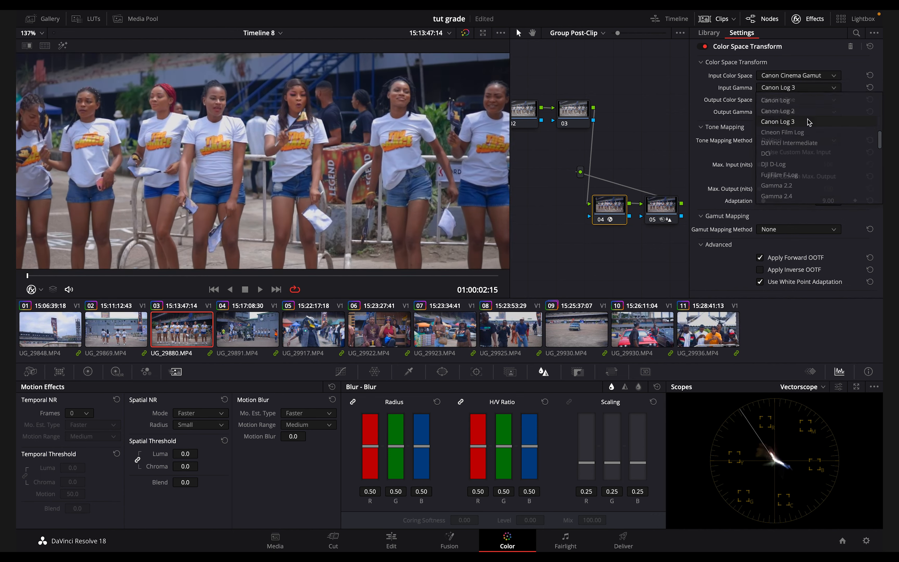
pyautogui.click(809, 122)
# Set both the output color space and the output gamma of node 04's Color Space Transform to Rec.709
pyautogui.click(795, 100)
pyautogui.scroll(-3, 791, 133)
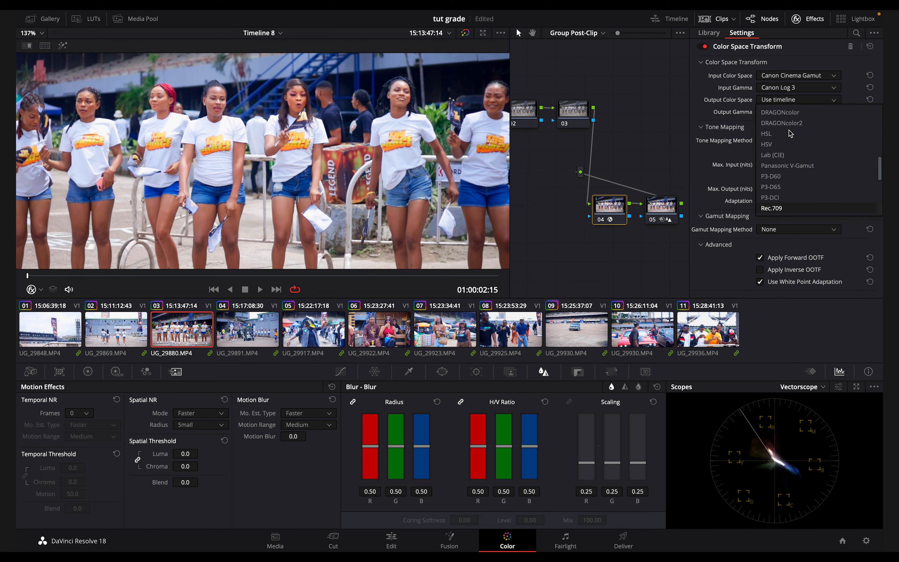
pyautogui.scroll(-3, 791, 133)
pyautogui.click(791, 134)
pyautogui.click(792, 112)
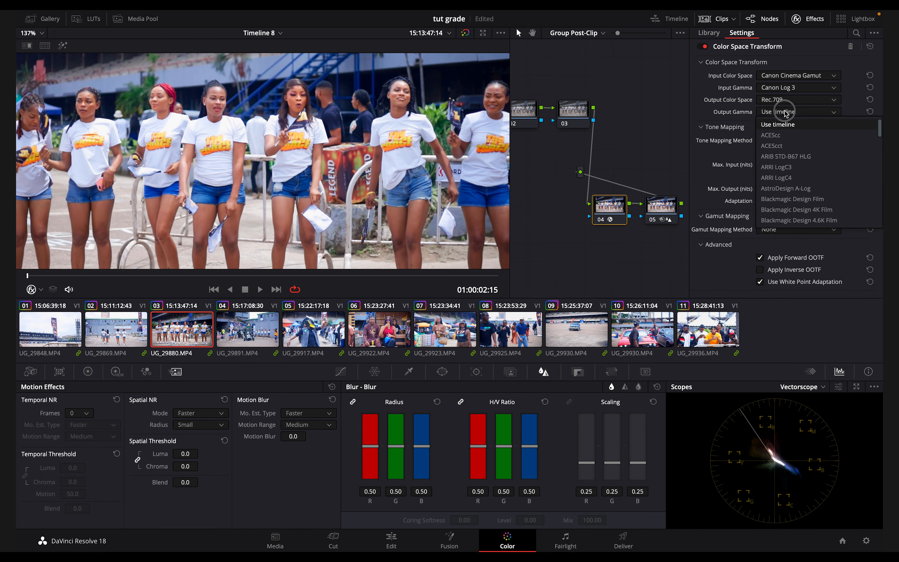
pyautogui.scroll(-10, 789, 129)
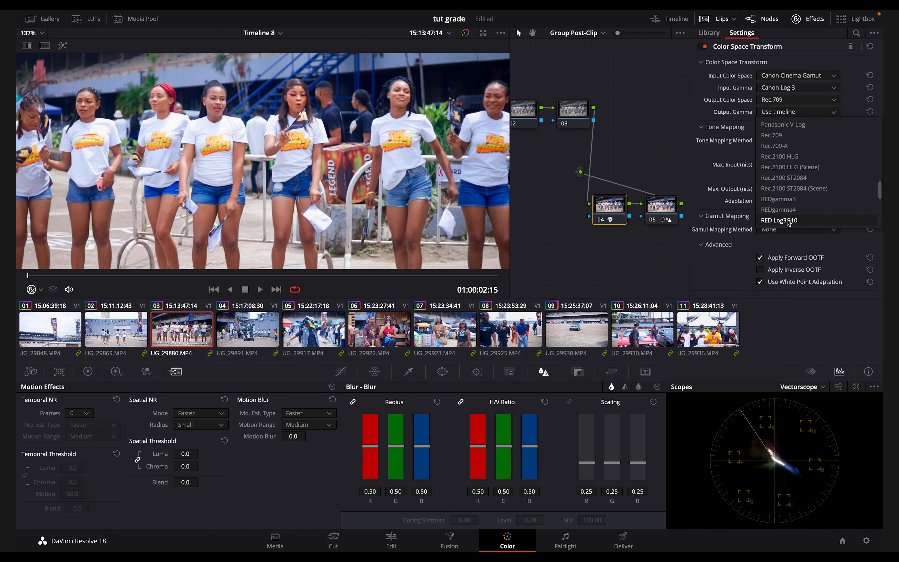
pyautogui.scroll(2, 799, 138)
pyautogui.click(781, 190)
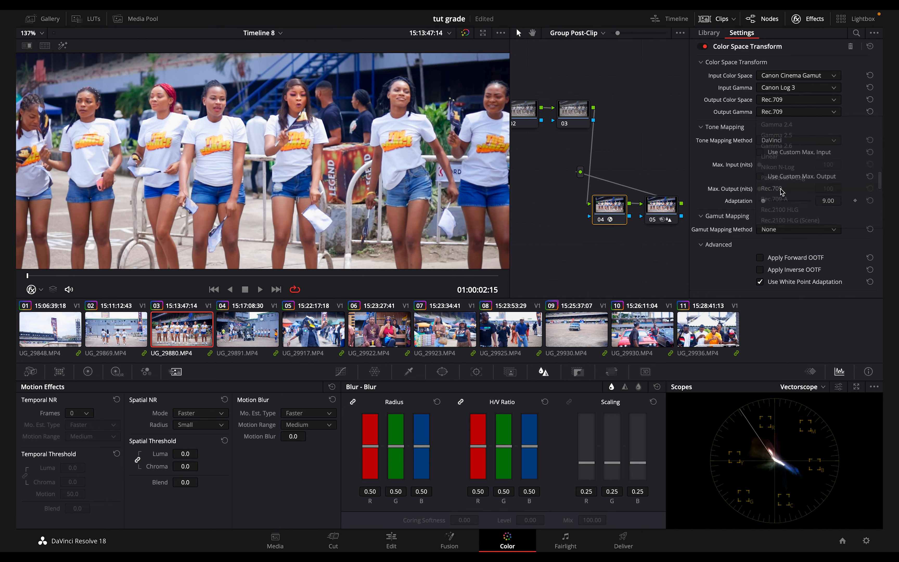
# Set the transform's tone mapping method to Luminance Mapping and its gamut mapping method to Saturation Compression
pyautogui.click(788, 140)
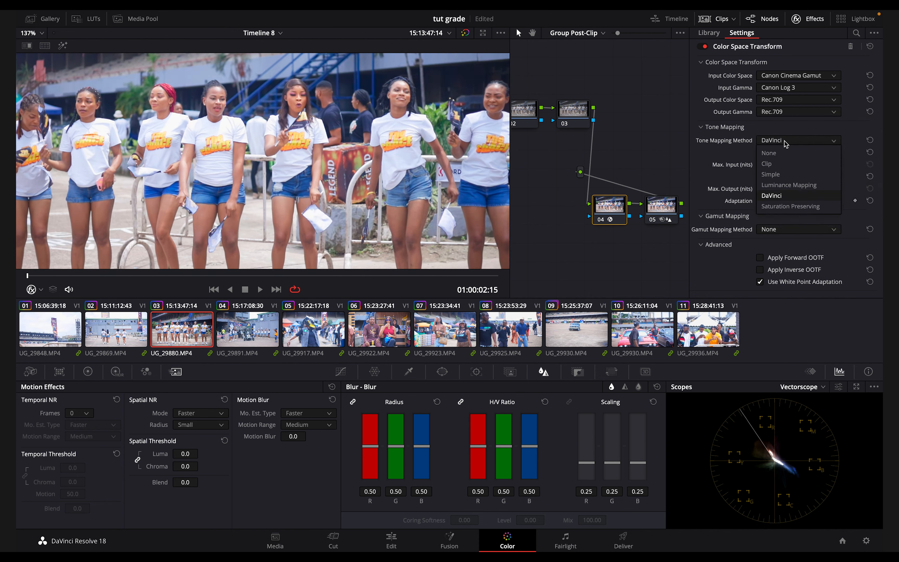
pyautogui.click(793, 184)
pyautogui.click(791, 233)
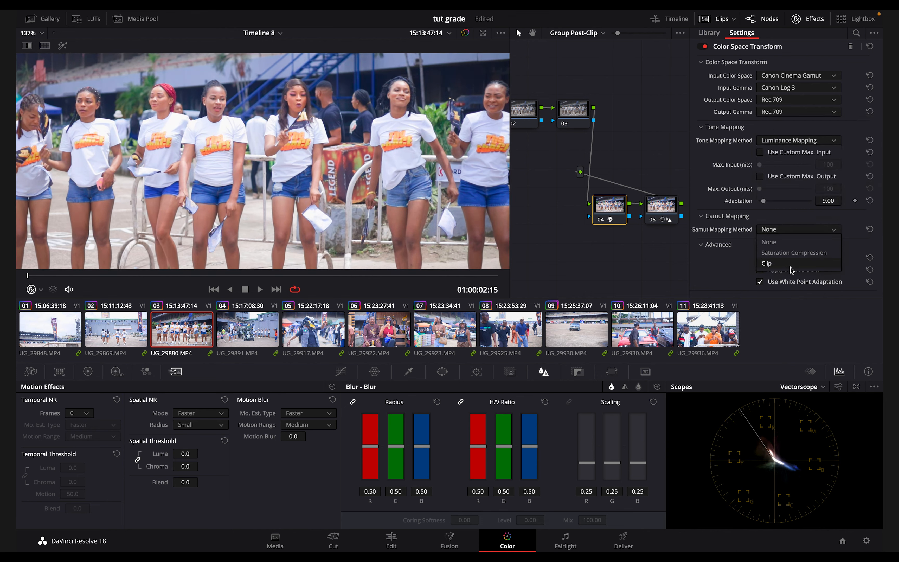
pyautogui.click(790, 252)
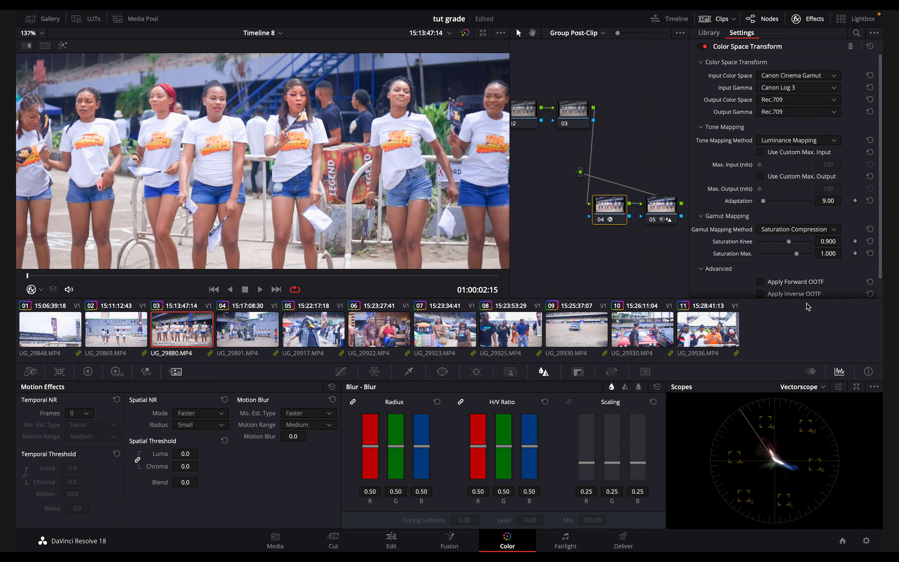
# Check the timeline and output color space in the project's Color Management settings, leaving them without saving changes
pyautogui.click(843, 540)
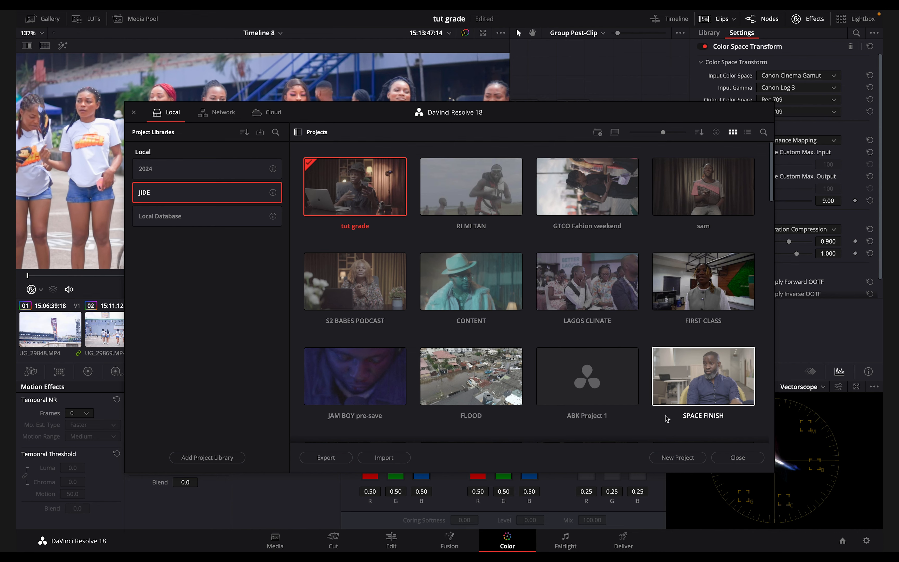
pyautogui.click(741, 460)
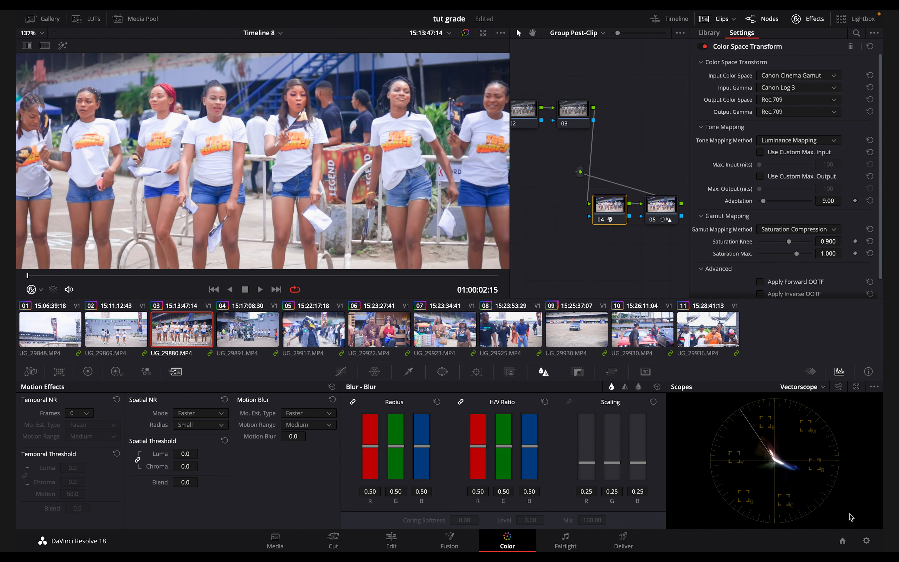
pyautogui.click(866, 540)
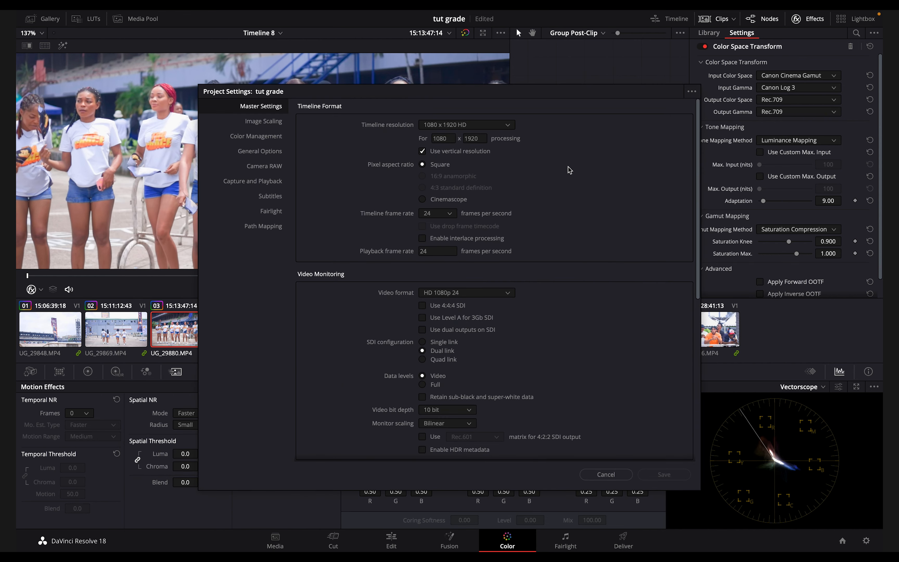
pyautogui.click(256, 136)
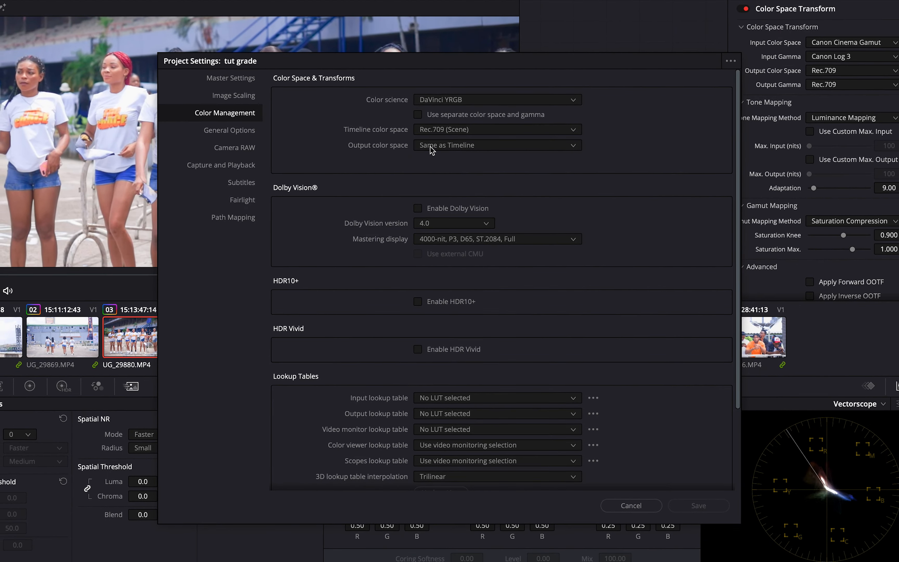
pyautogui.click(454, 145)
pyautogui.click(453, 149)
pyautogui.click(636, 503)
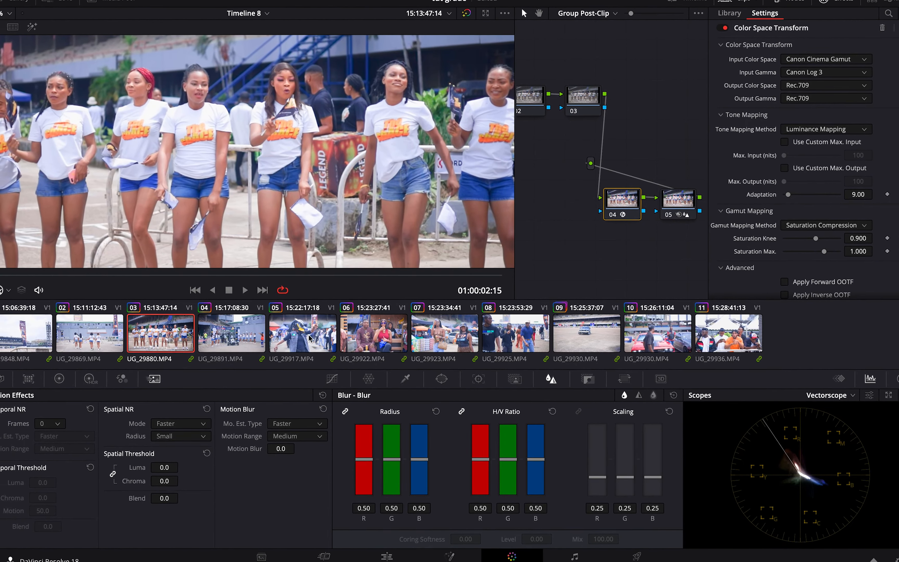
# Review the color space conversion on UG_29917.MP4 and the clips before it, back to UG_29848.MP4
pyautogui.click(309, 338)
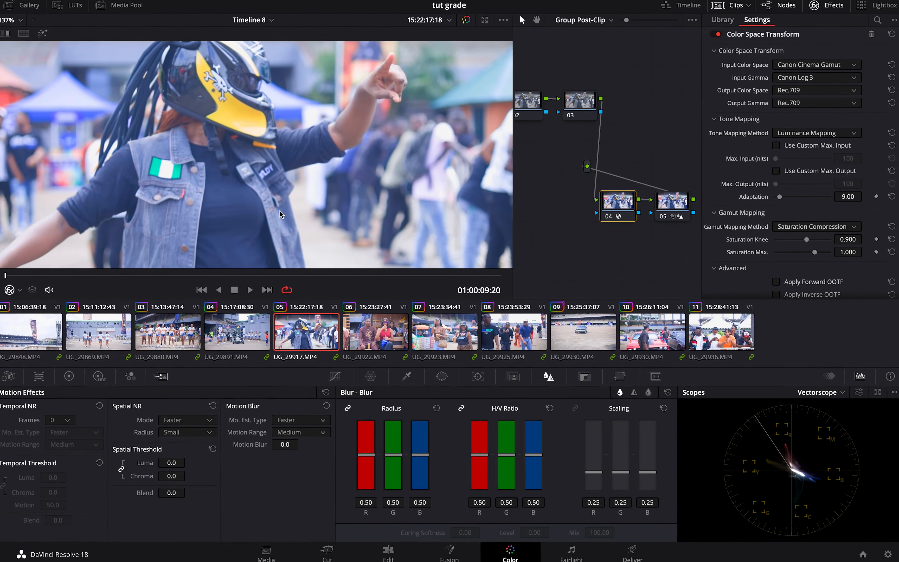
pyautogui.scroll(-5, 298, 195)
pyautogui.scroll(-5, 296, 209)
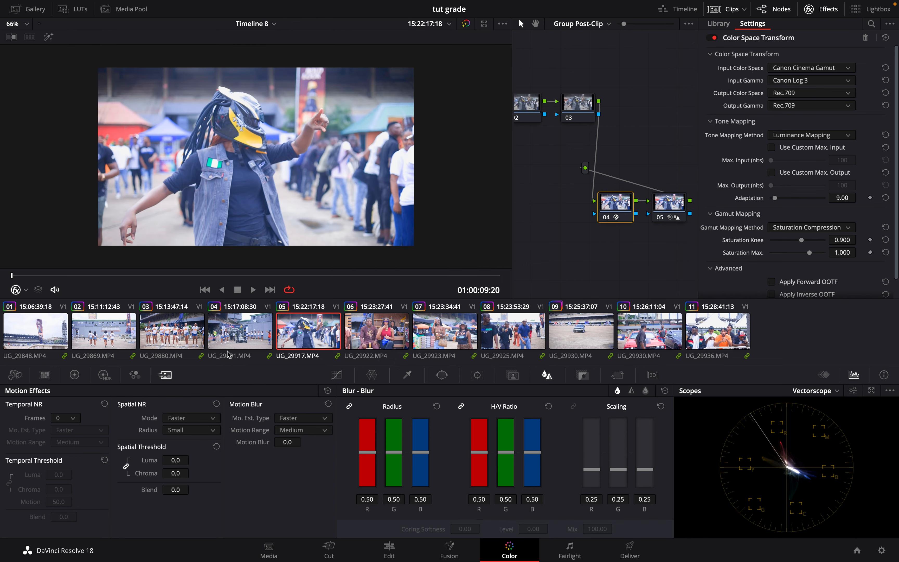
pyautogui.press('Up')
pyautogui.press('Up')
pyautogui.press('Up')
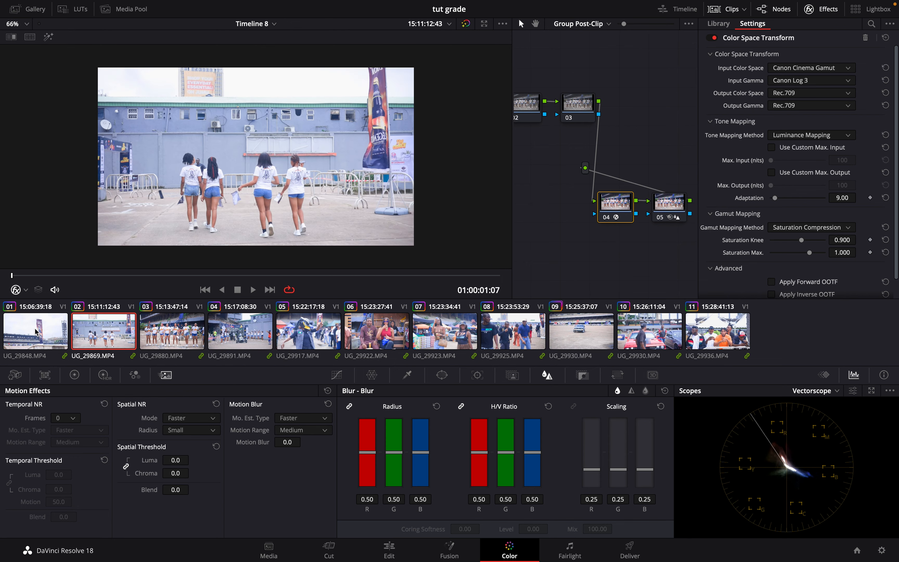
pyautogui.click(35, 331)
# Return to UG_29880.MP4 and inspect the converted image of the dancers up close
pyautogui.click(162, 333)
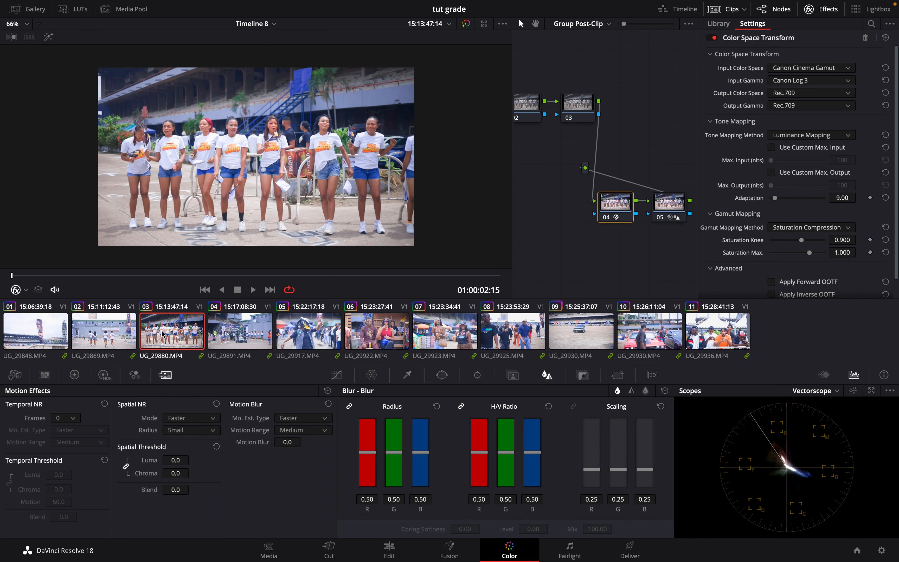
pyautogui.hscroll(-4, 663, 185)
pyautogui.hscroll(3, 662, 185)
pyautogui.scroll(2, 493, 128)
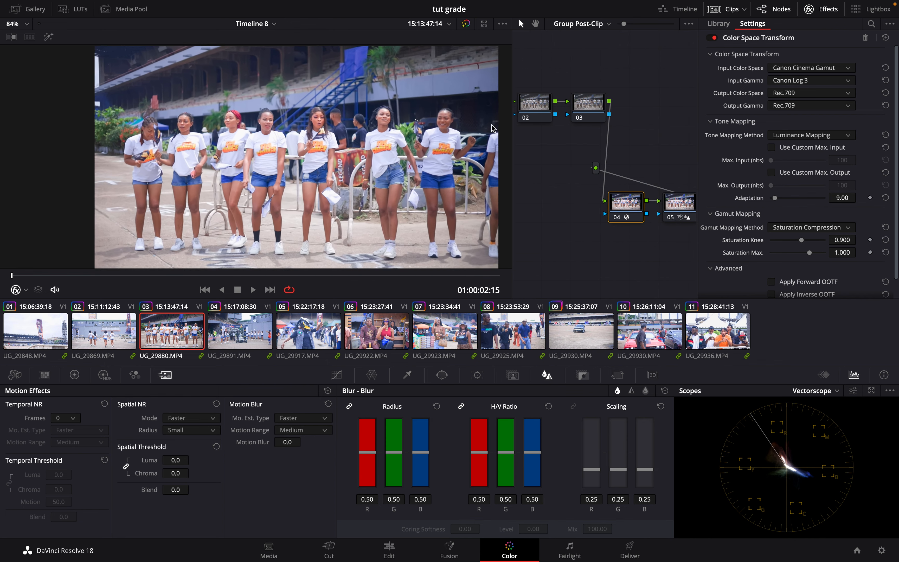
pyautogui.scroll(6, 493, 128)
pyautogui.scroll(-3, 401, 160)
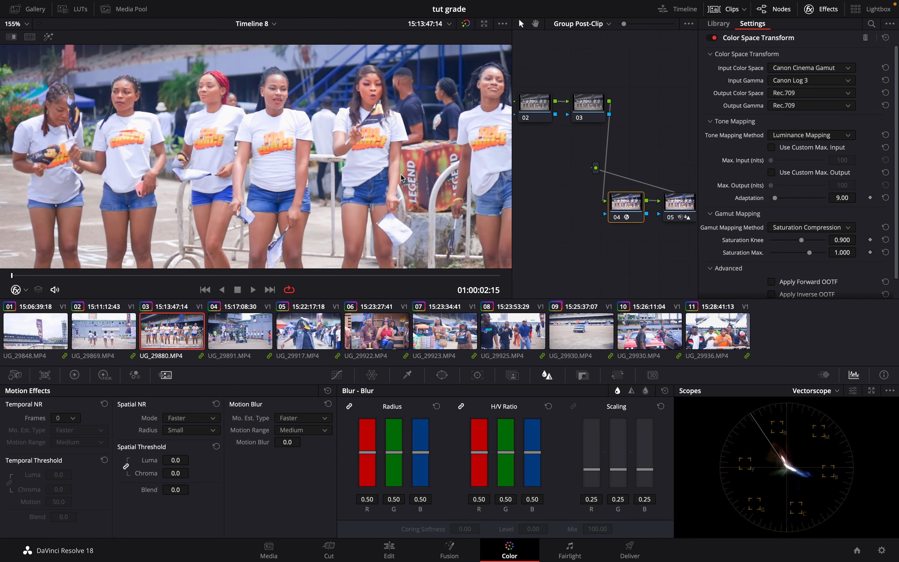
# Label Group Post-Clip node 05 "noise red" and the color space transform node 04 "cst"
pyautogui.scroll(-6, 401, 160)
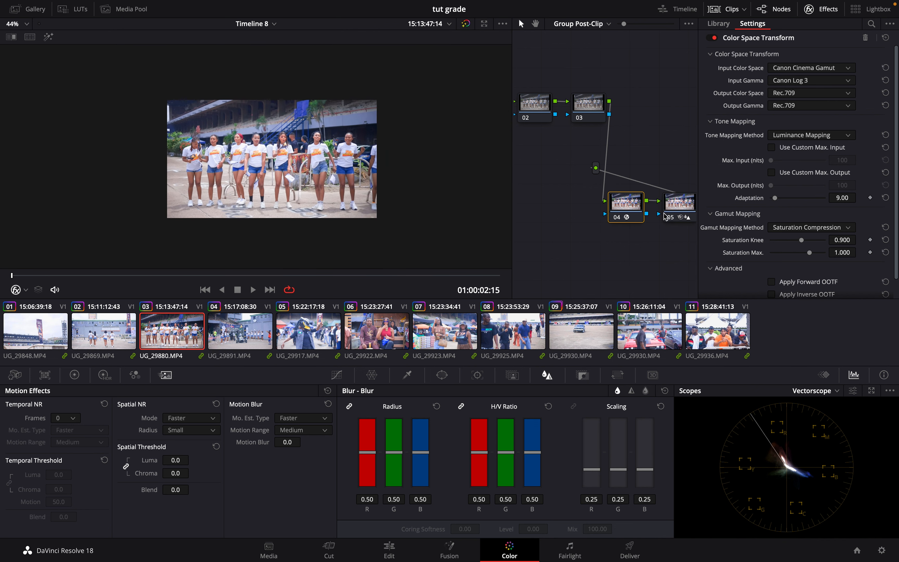
pyautogui.click(681, 209)
pyautogui.rightClick(683, 208)
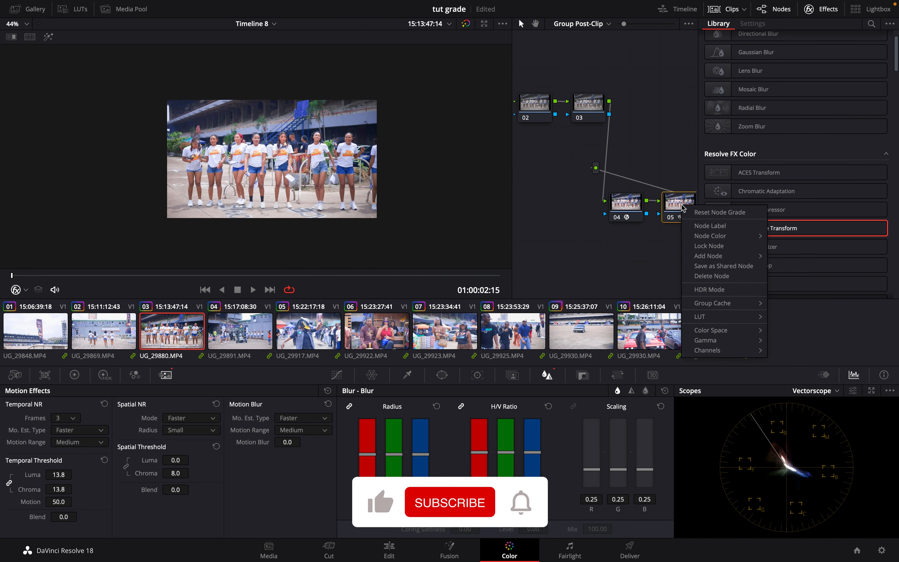
pyautogui.click(710, 226)
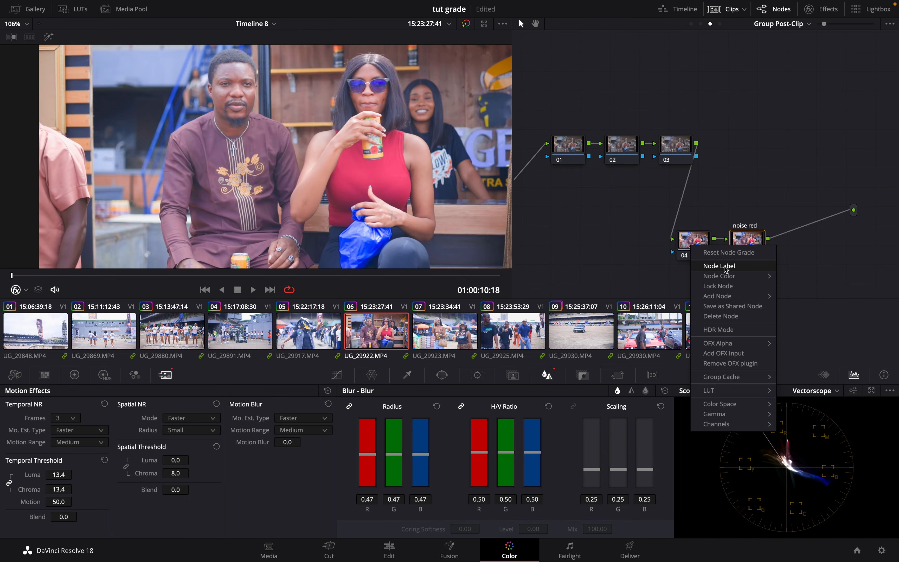
pyautogui.click(719, 265)
pyautogui.write('cst')
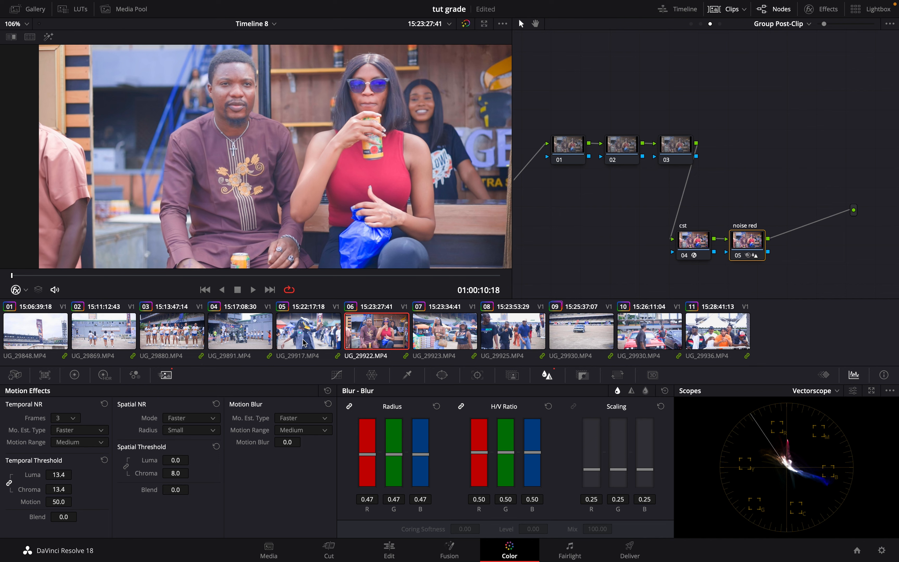
# Add four serial nodes after node 01 in UG_29880.MP4's Clip-level node tree and label the last one "juice"
pyautogui.click(182, 329)
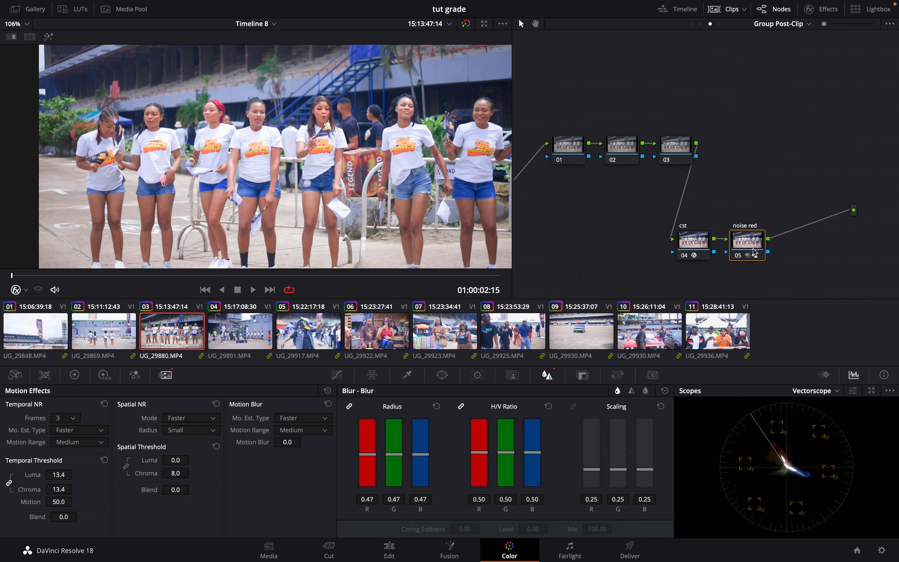
pyautogui.click(526, 336)
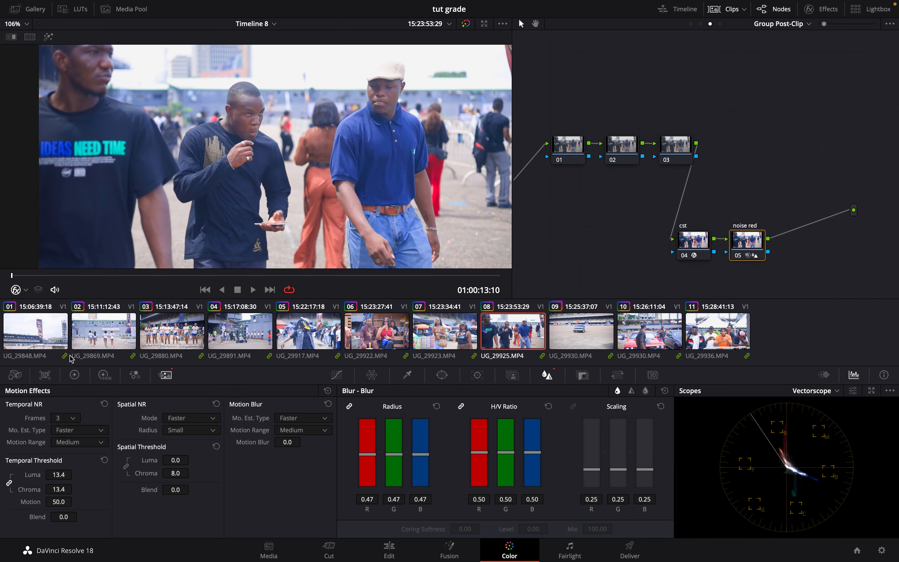
pyautogui.click(166, 341)
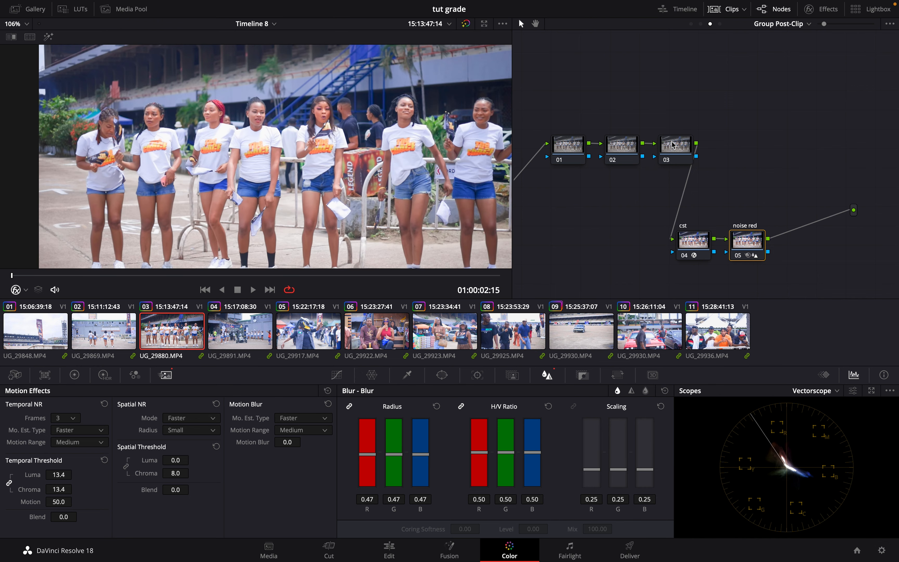
pyautogui.click(701, 24)
pyautogui.click(803, 25)
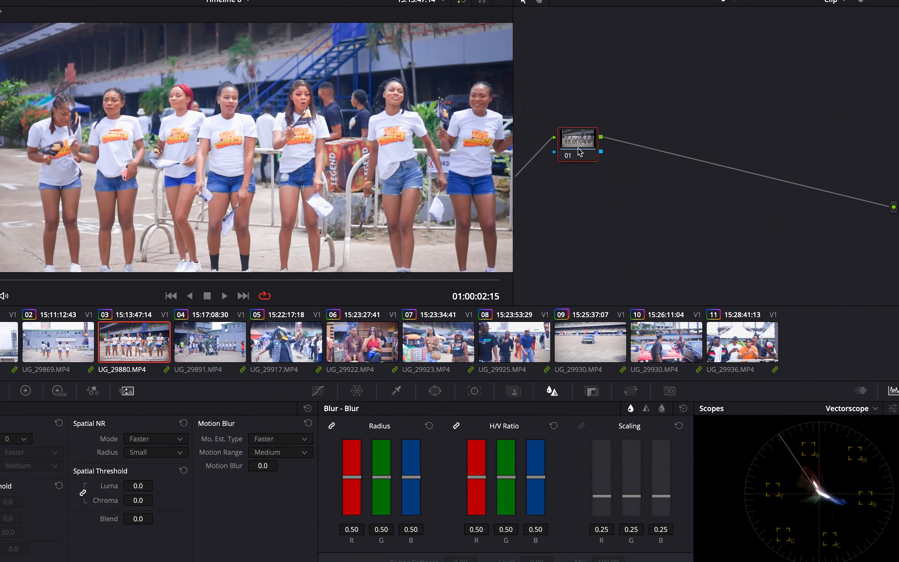
pyautogui.hotkey('alt', 's')
pyautogui.hotkey('alt', 's')
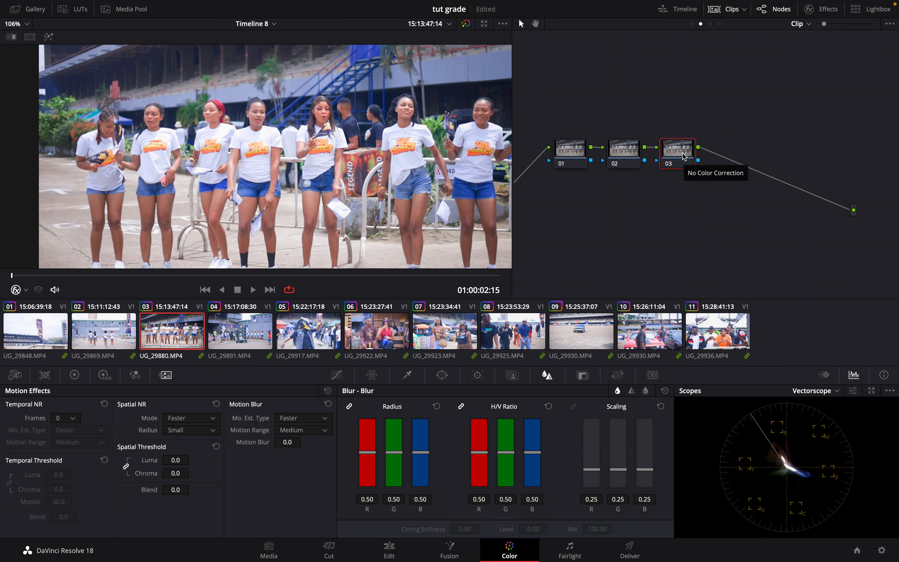
pyautogui.hotkey('alt', 's')
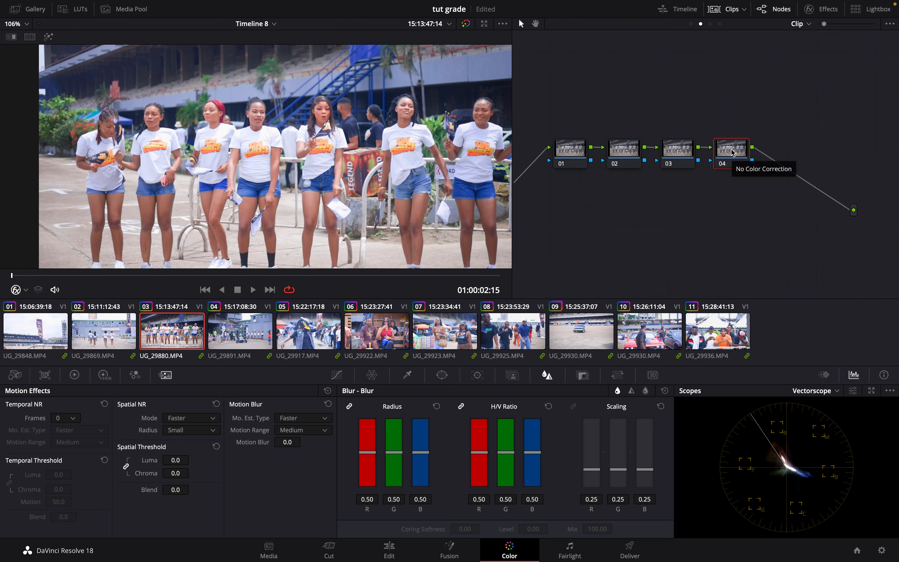
pyautogui.rightClick(822, 156)
pyautogui.click(859, 177)
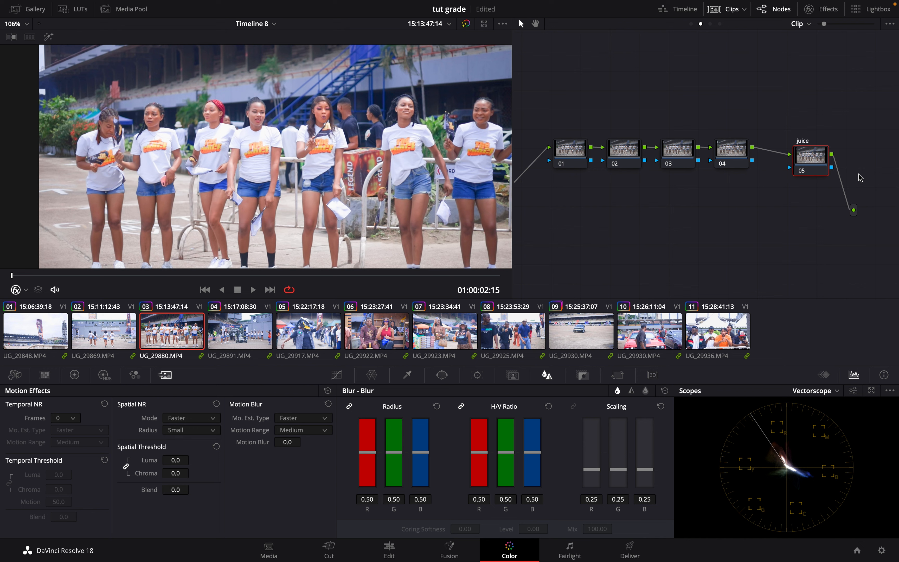
# Label the first three clip nodes "exposure", "temp-sat" and "contrast]"
pyautogui.rightClick(580, 161)
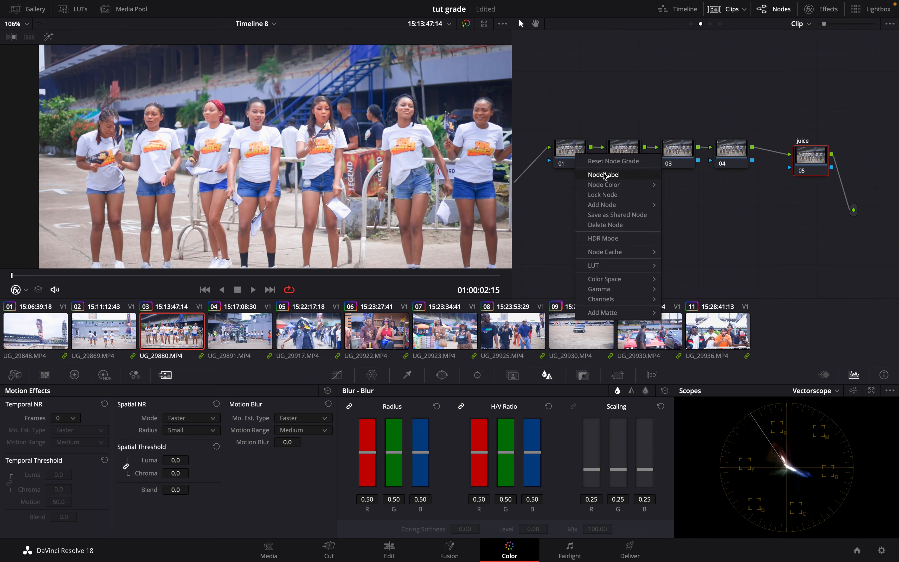
pyautogui.click(622, 174)
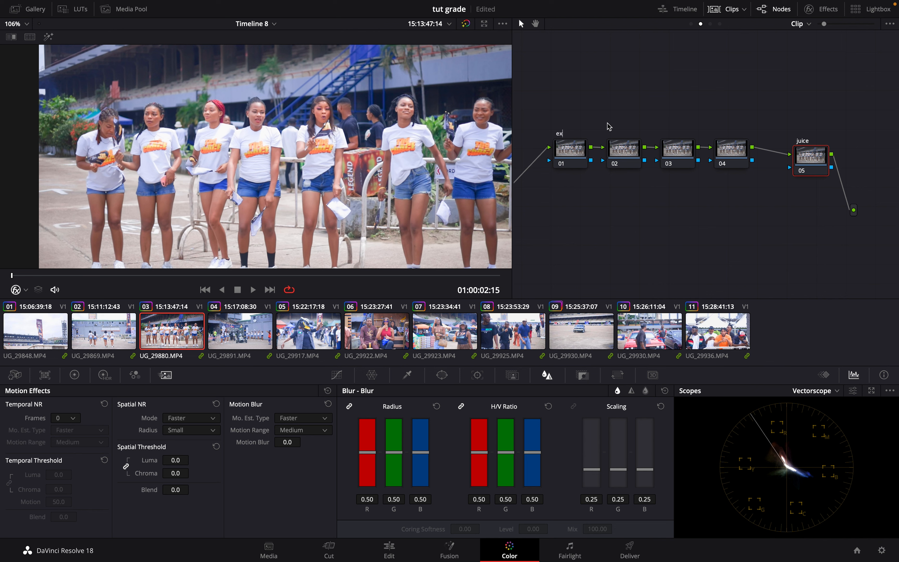
pyautogui.write('exposure')
pyautogui.press('Return')
pyautogui.rightClick(618, 156)
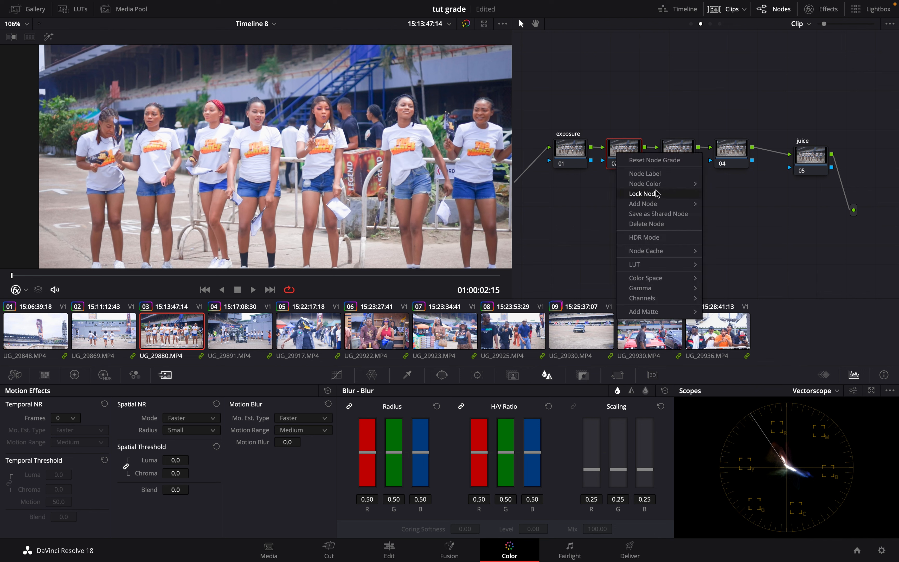
pyautogui.click(645, 173)
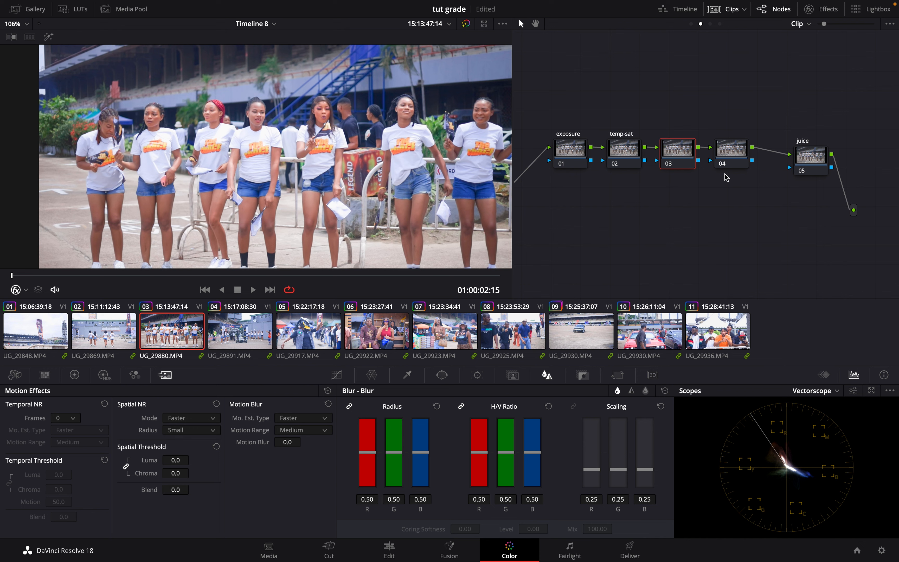
pyautogui.write('trast')
# Add a layer node alongside clip node 04 and label the two parallel nodes "p1" and "p2"
pyautogui.click(731, 152)
pyautogui.hotkey('alt', 'l')
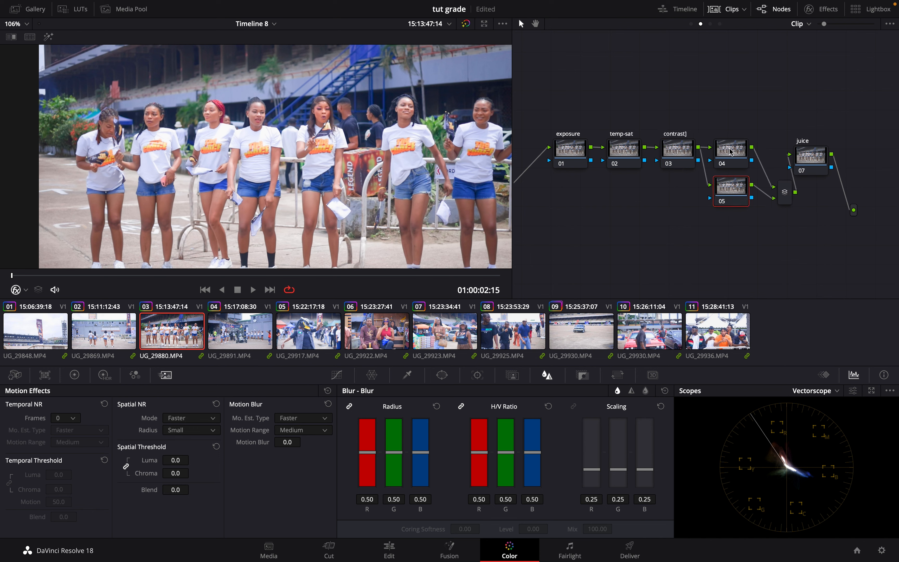
pyautogui.rightClick(738, 155)
pyautogui.click(772, 163)
pyautogui.write('p1')
pyautogui.rightClick(726, 187)
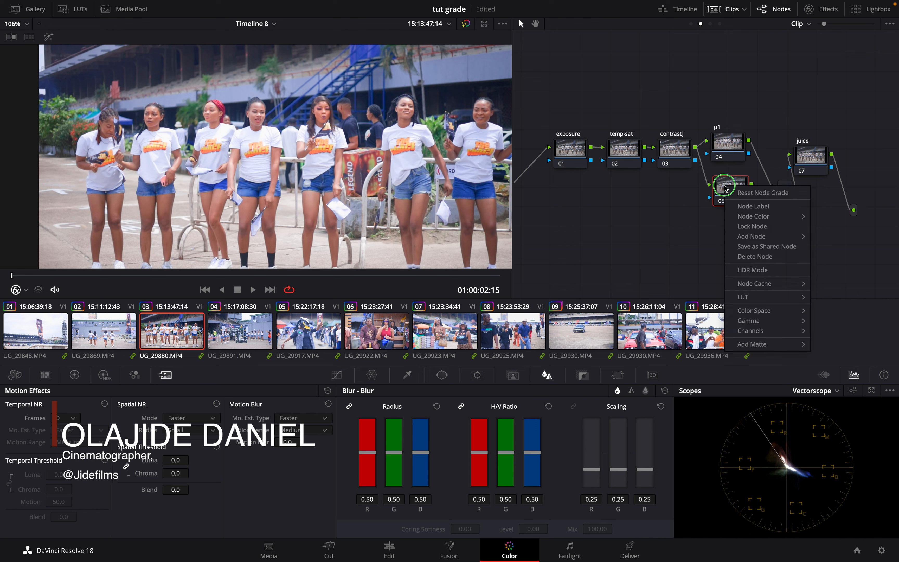
pyautogui.click(760, 207)
pyautogui.write('p2')
pyautogui.press('Return')
# Add a circular power window to the p1 node and widen it to an aspect of about 56.65
pyautogui.click(442, 375)
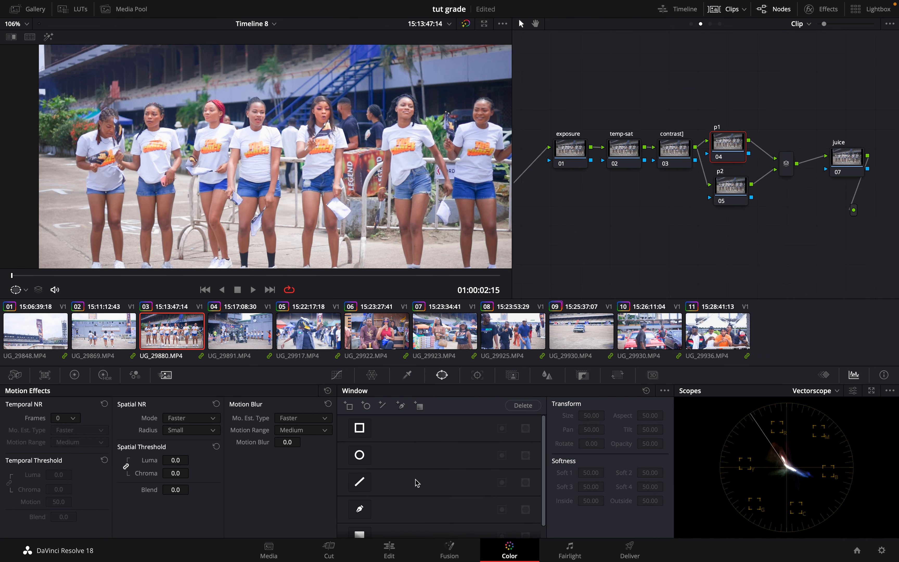
pyautogui.click(363, 458)
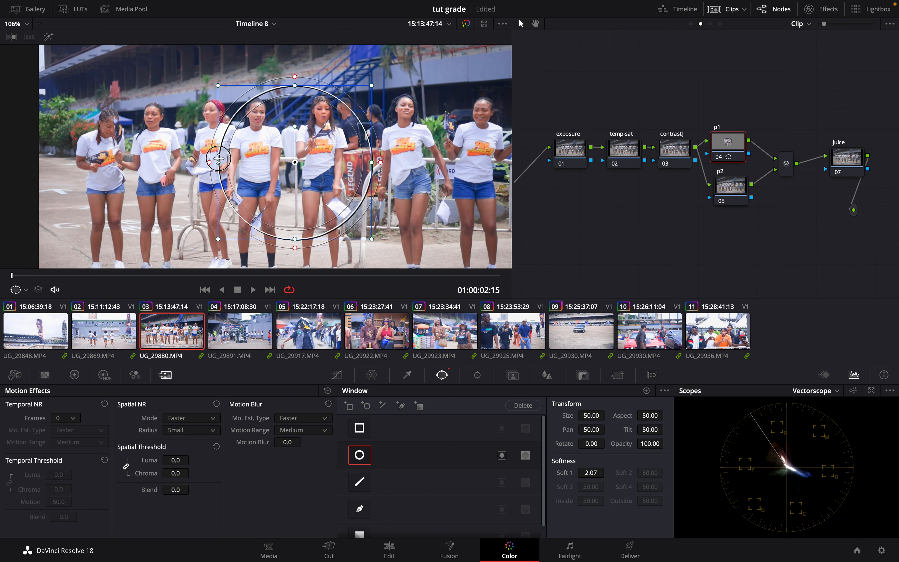
pyautogui.moveTo(218, 159); pyautogui.dragTo(206, 158)
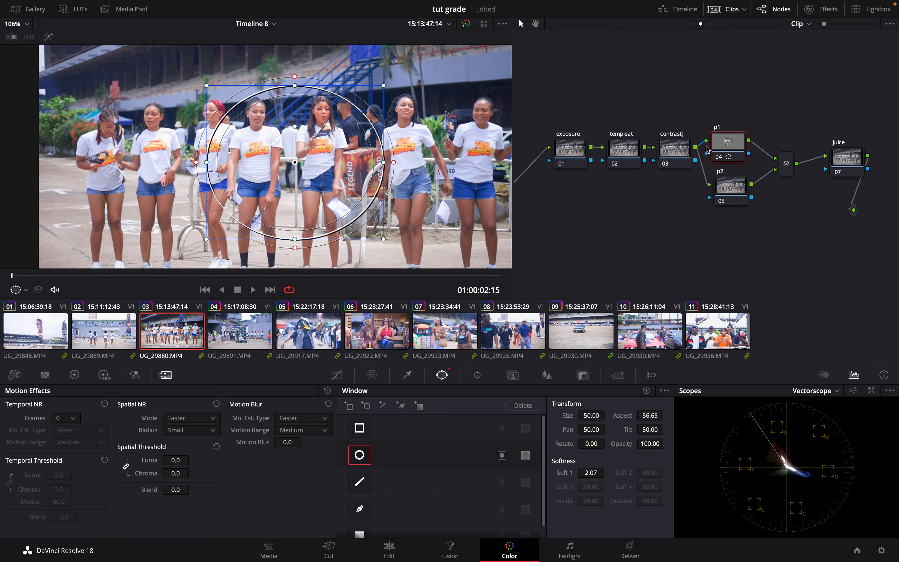
# Give p2 a gradient window rotated about -179.49 with softness about 2.79, at pan 49.50 and tilt 45.44, and disable both p1 and p2
pyautogui.click(727, 197)
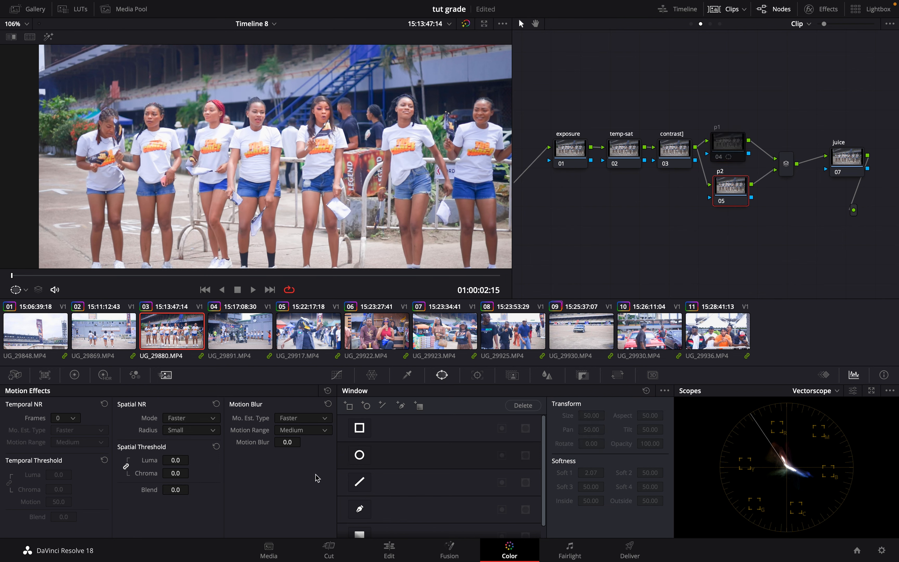
pyautogui.scroll(-1, 364, 507)
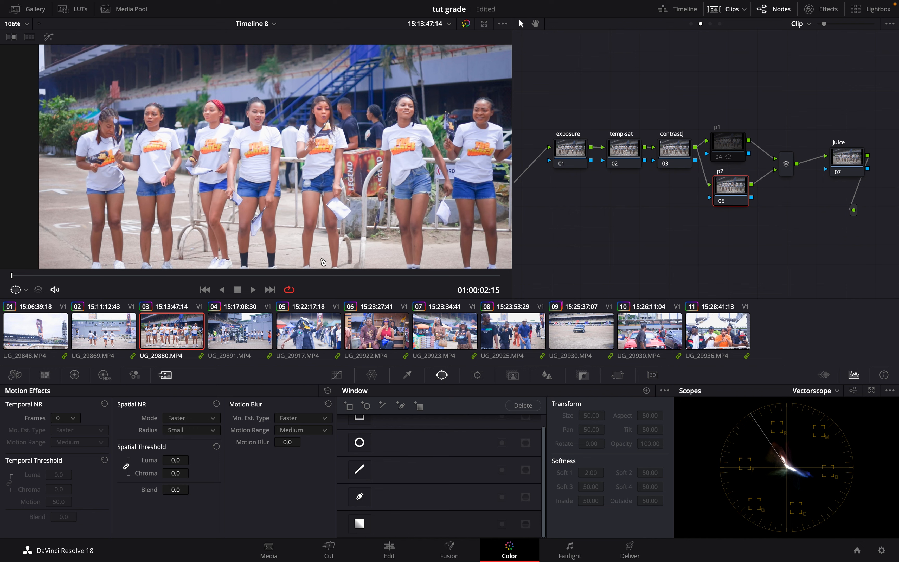
pyautogui.click(360, 524)
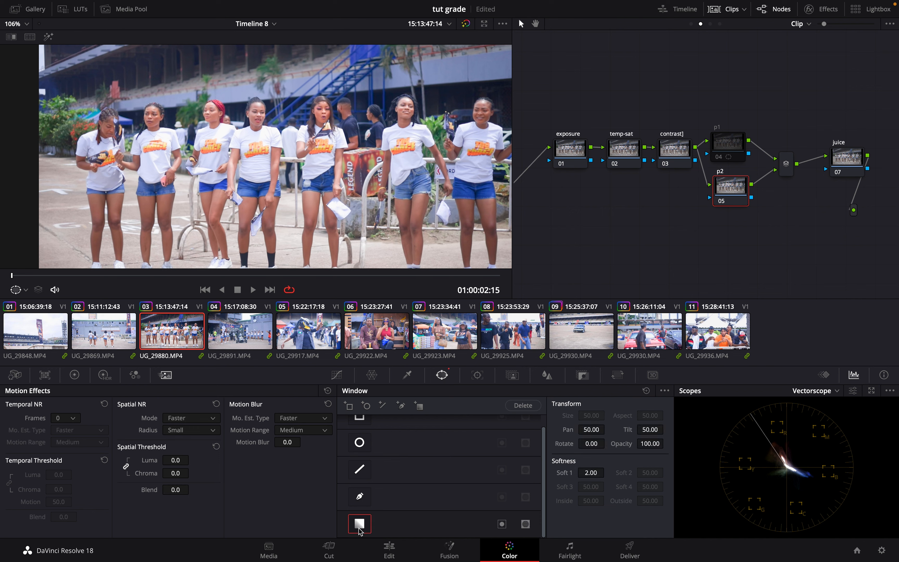
pyautogui.moveTo(296, 219); pyautogui.dragTo(295, 88)
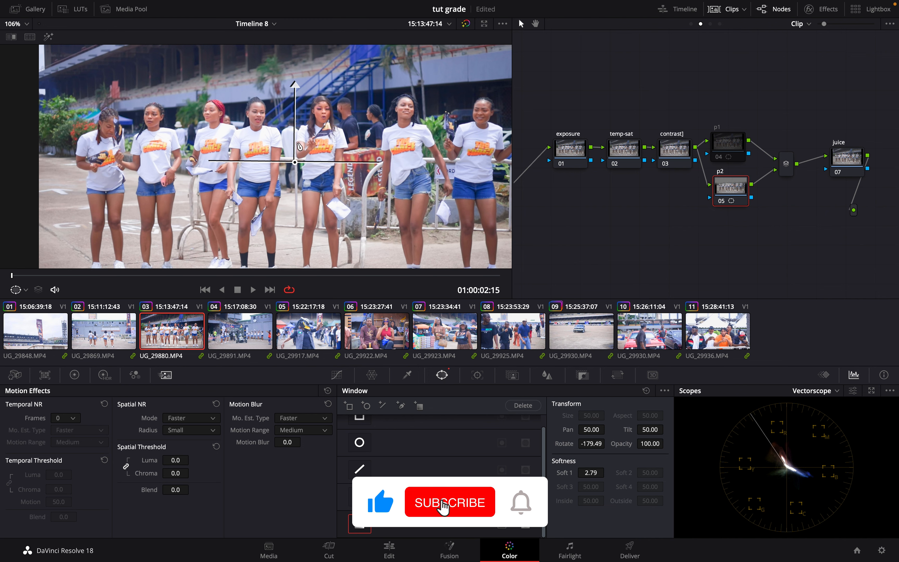
pyautogui.moveTo(295, 165); pyautogui.dragTo(285, 264)
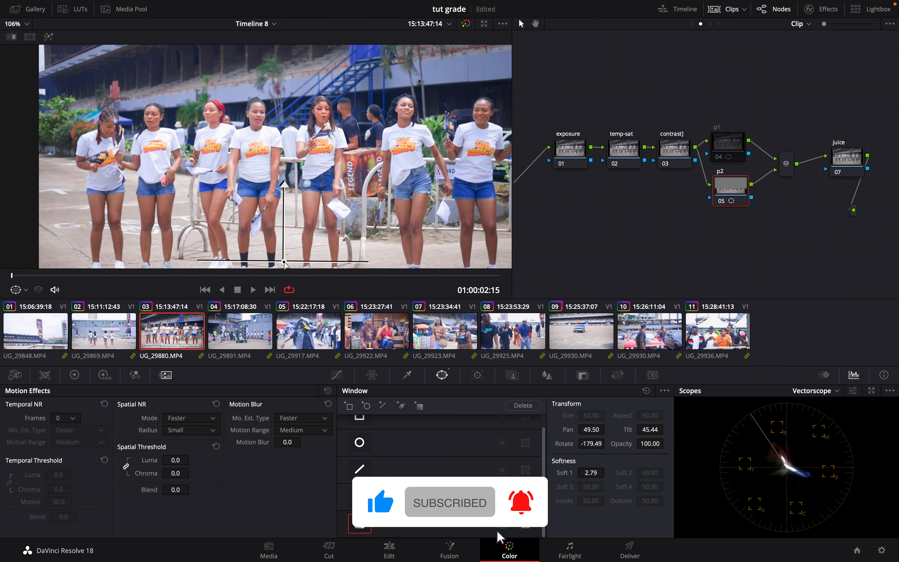
pyautogui.scroll(-3, 286, 265)
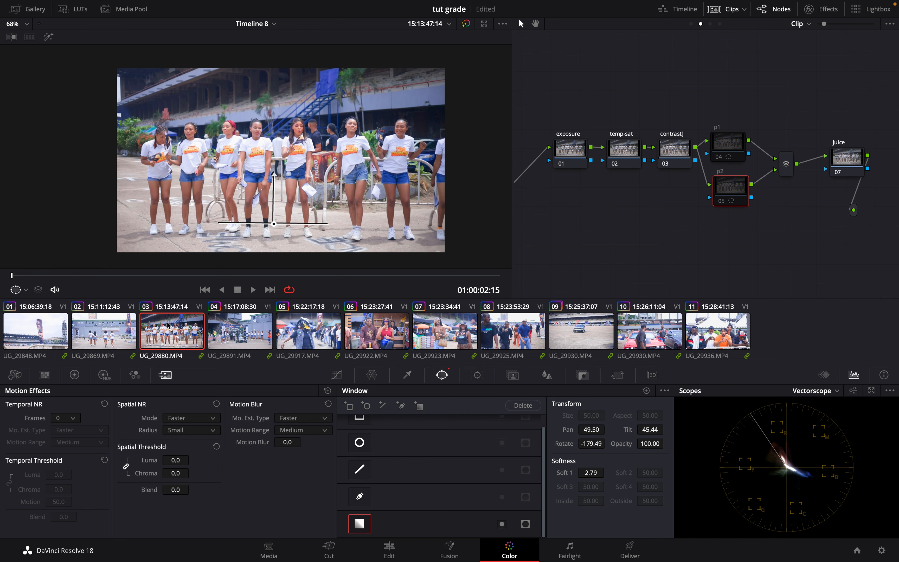
# Apply the UG_29880.MP4 clip grade to all eleven clips, replacing their existing grades
pyautogui.hotkey('ctrl', 'a')
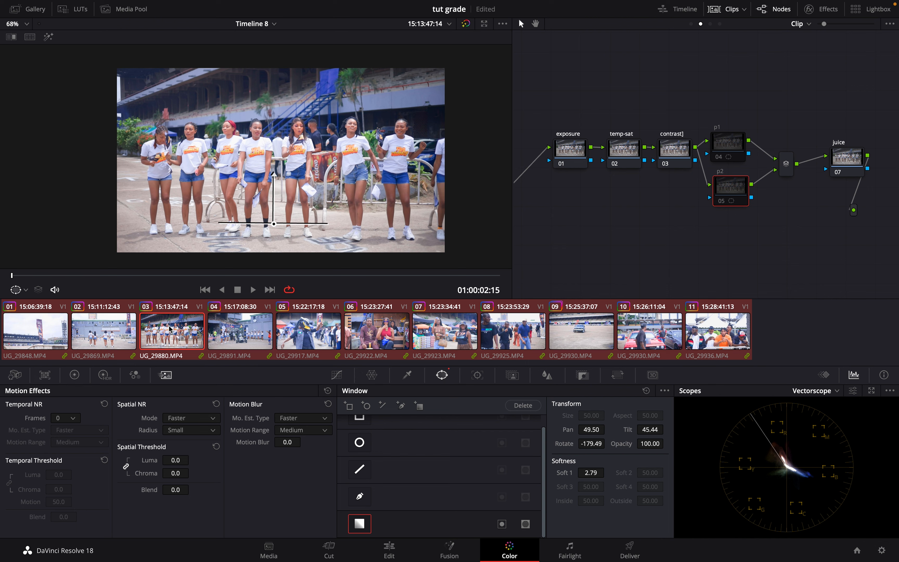
pyautogui.keyDown('ctrl'); pyautogui.click(169, 328); pyautogui.keyUp('ctrl')
pyautogui.rightClick(169, 328)
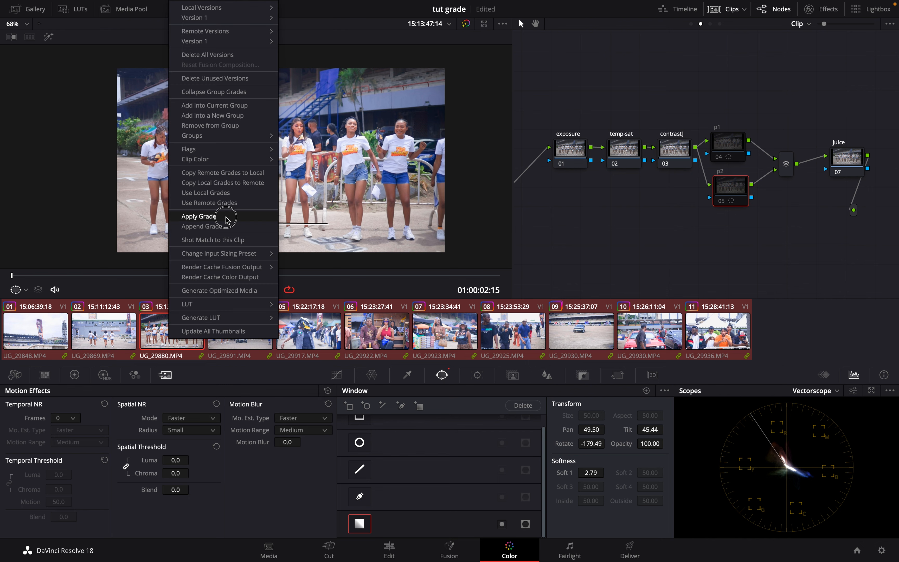
pyautogui.click(223, 216)
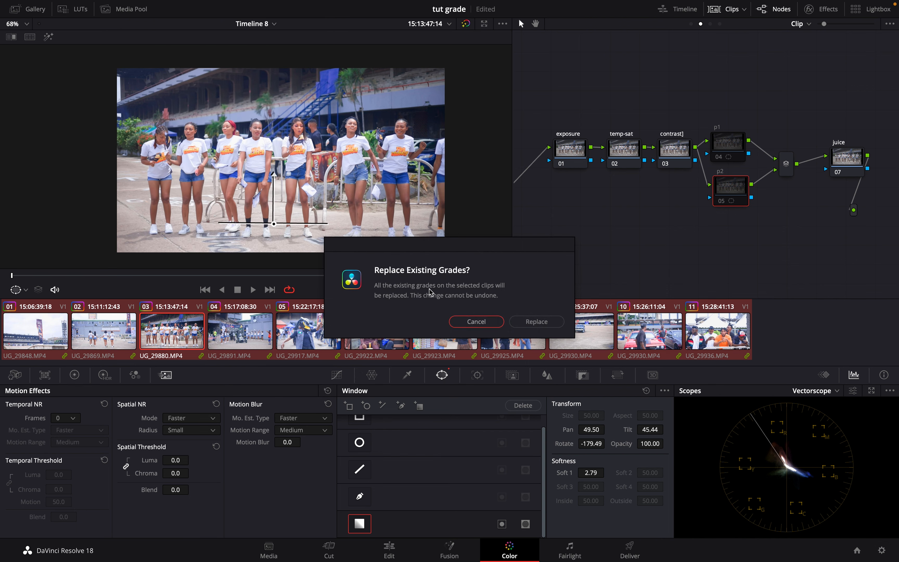
pyautogui.click(536, 322)
# Check the copied node tree on clips from UG_29925.MP4 to UG_29936.MP4 and on the earlier ones, returning to UG_29880.MP4
pyautogui.click(531, 330)
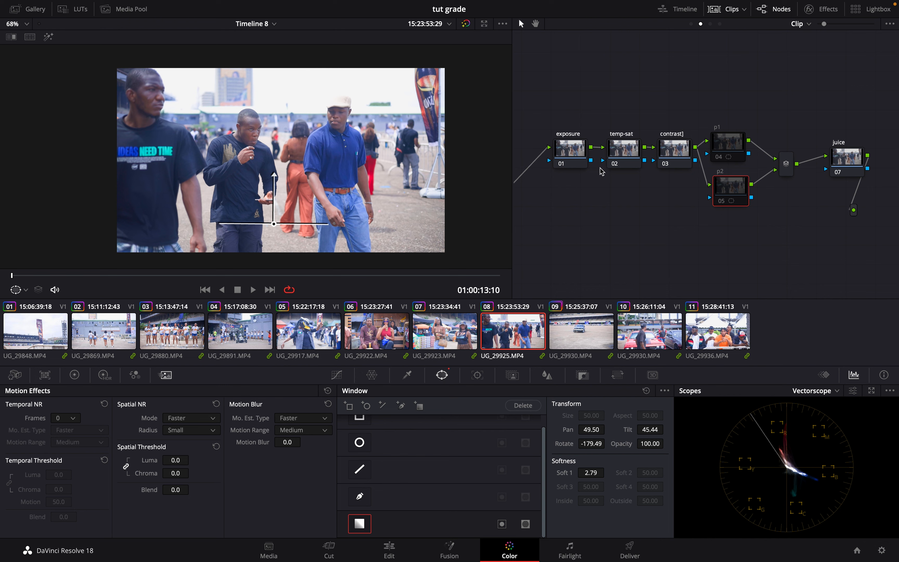
pyautogui.click(581, 335)
pyautogui.click(661, 335)
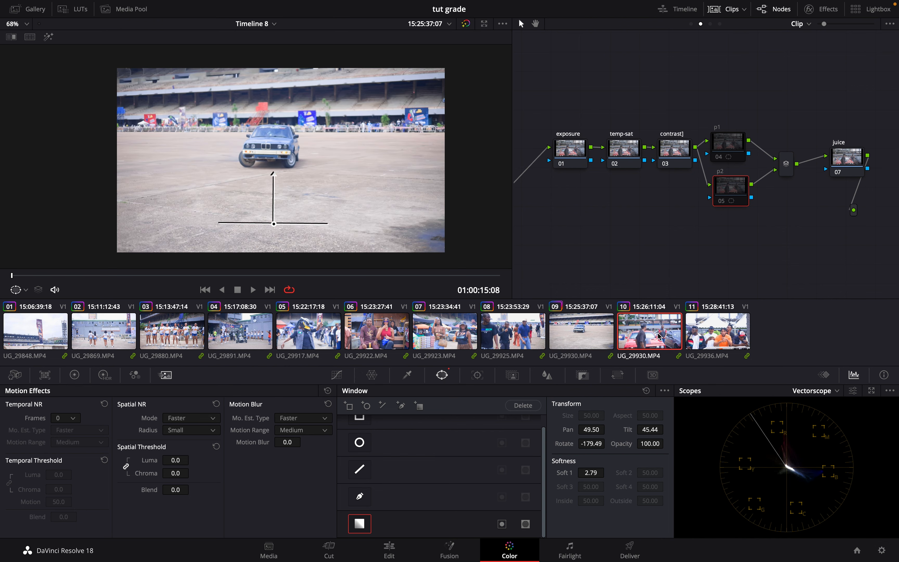
pyautogui.click(723, 335)
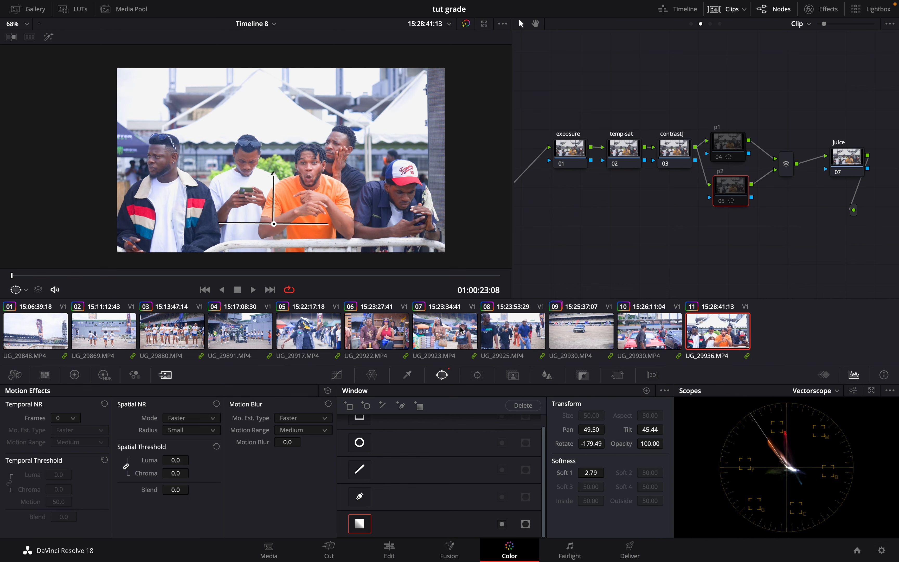
pyautogui.click(302, 344)
pyautogui.click(212, 337)
pyautogui.click(173, 336)
pyautogui.click(92, 339)
pyautogui.click(172, 335)
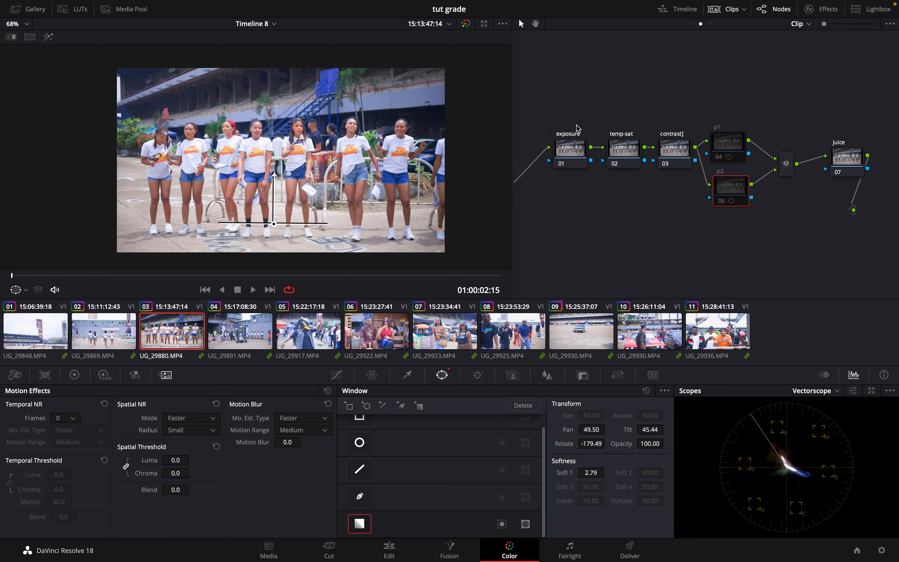
# Return to the Group Post-Clip node tree and label its first three nodes "contrast", "split tone" and "palatte"
pyautogui.click(710, 24)
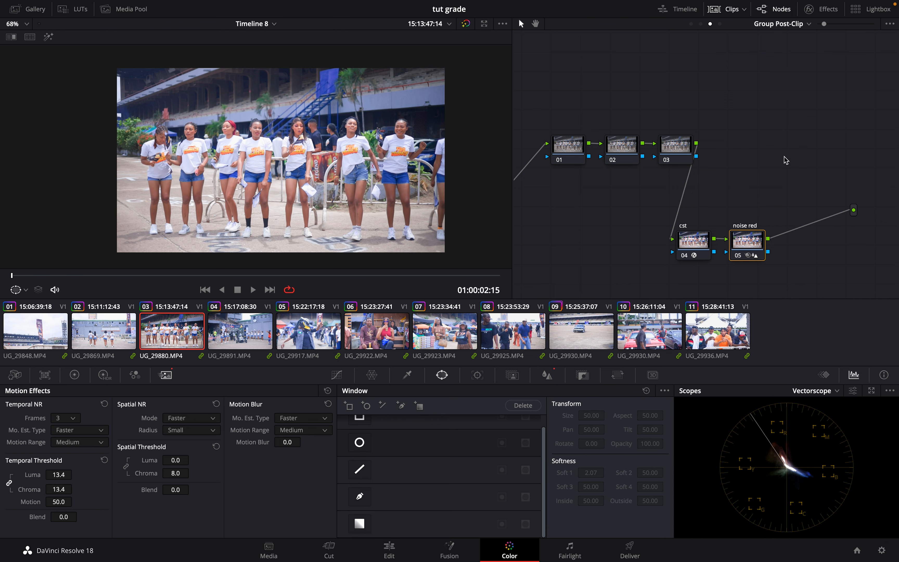
pyautogui.press('super+Tab')
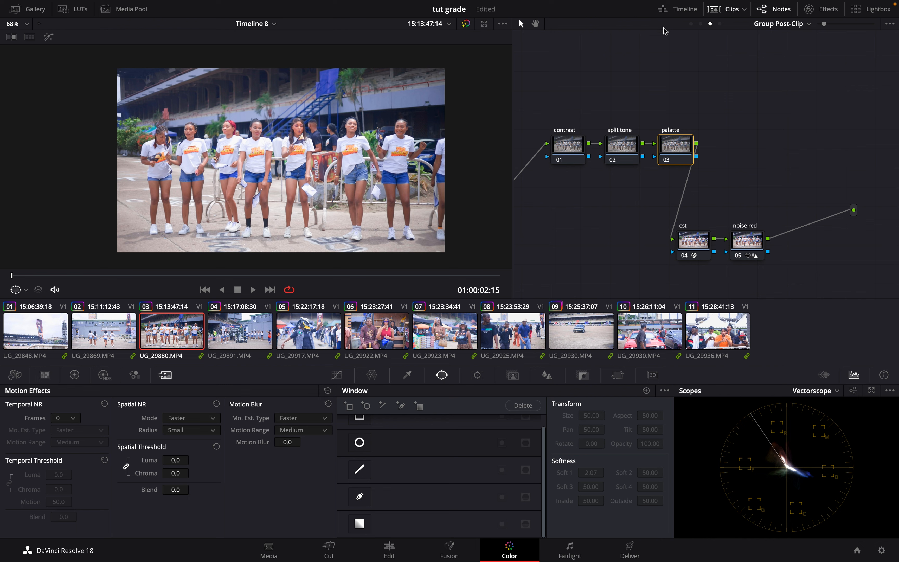
# In the clip-level node tree of UG_29880.MP4, set the exposure node's Gain to 0.92
pyautogui.click(700, 24)
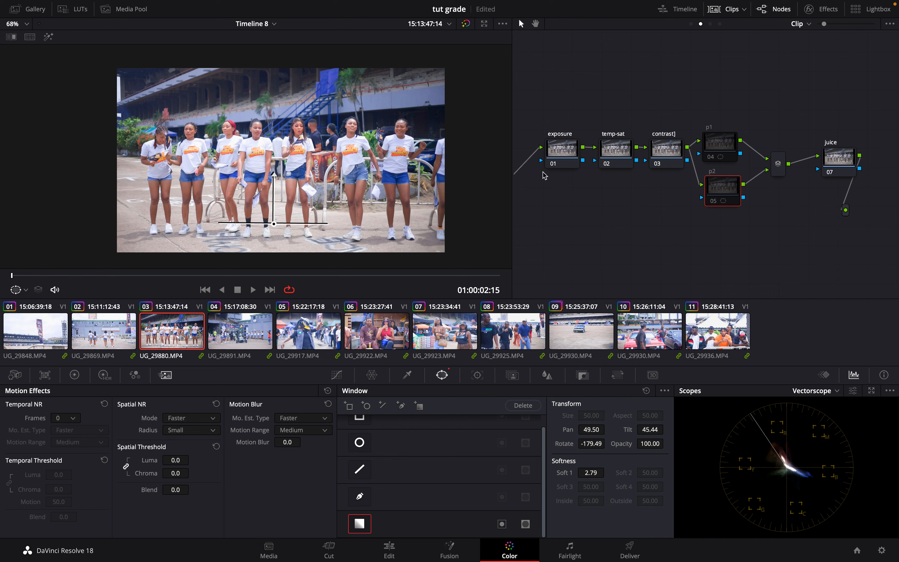
pyautogui.click(567, 148)
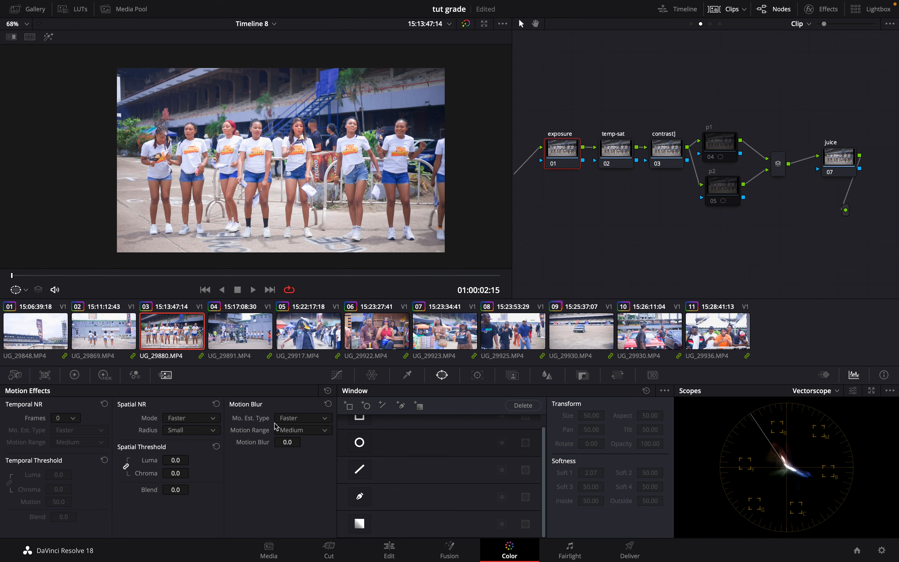
pyautogui.click(74, 375)
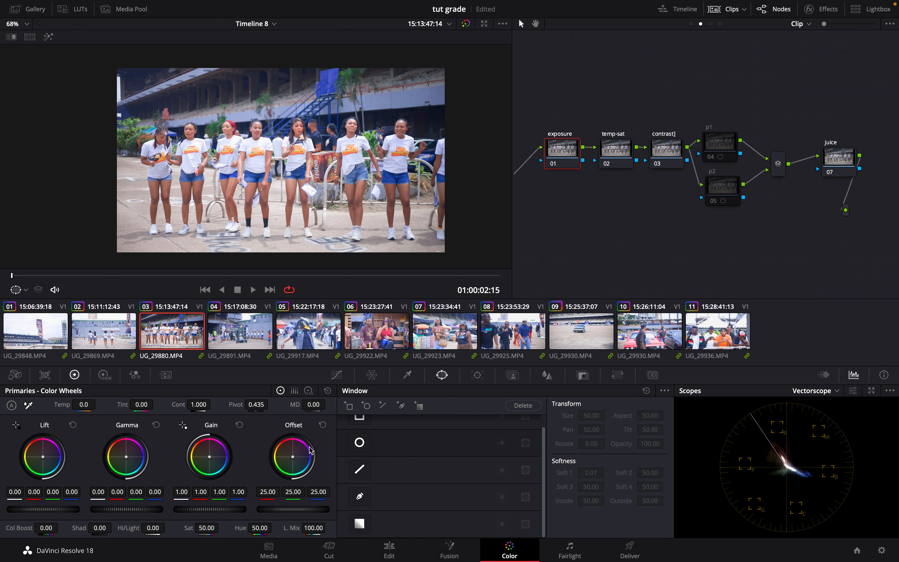
pyautogui.moveTo(205, 509); pyautogui.dragTo(168, 511)
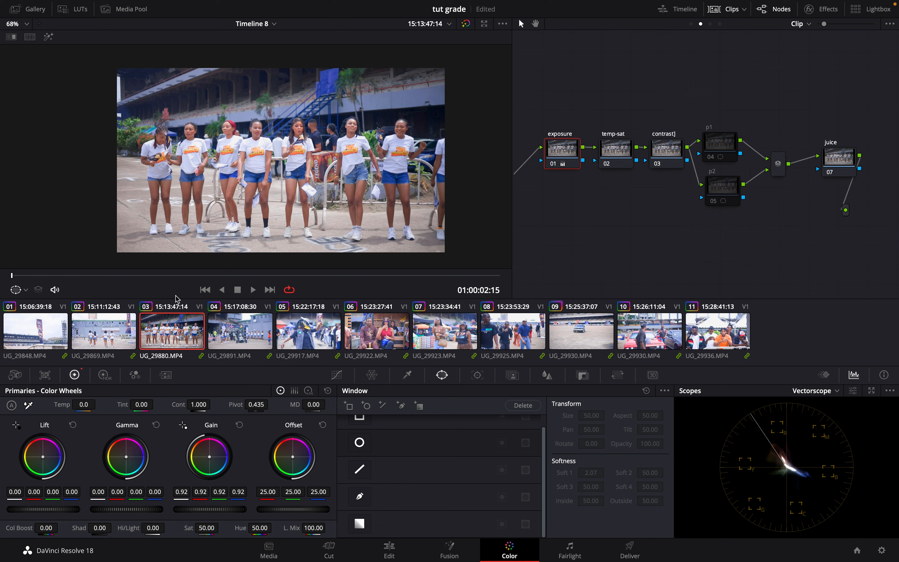
# Set the exposure node's Lift to -0.02 and Hi/Light to -24.00, and compare the image with the node disabled and enabled
pyautogui.click(128, 279)
pyautogui.moveTo(129, 278); pyautogui.dragTo(305, 277)
pyautogui.moveTo(56, 509)
pyautogui.mouseDown()
pyautogui.moveTo(29, 515)
pyautogui.moveTo(61, 514)
pyautogui.mouseUp()
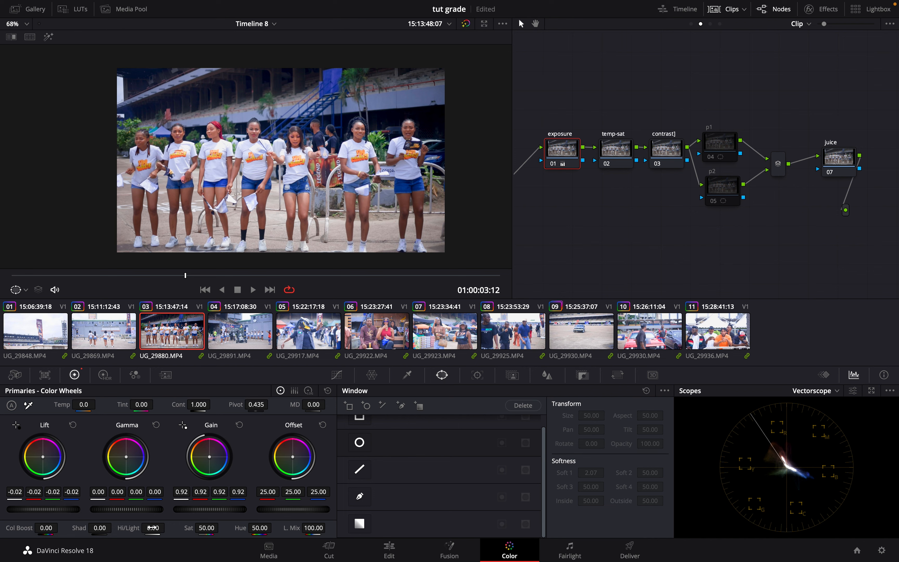
pyautogui.moveTo(154, 528); pyautogui.dragTo(121, 534)
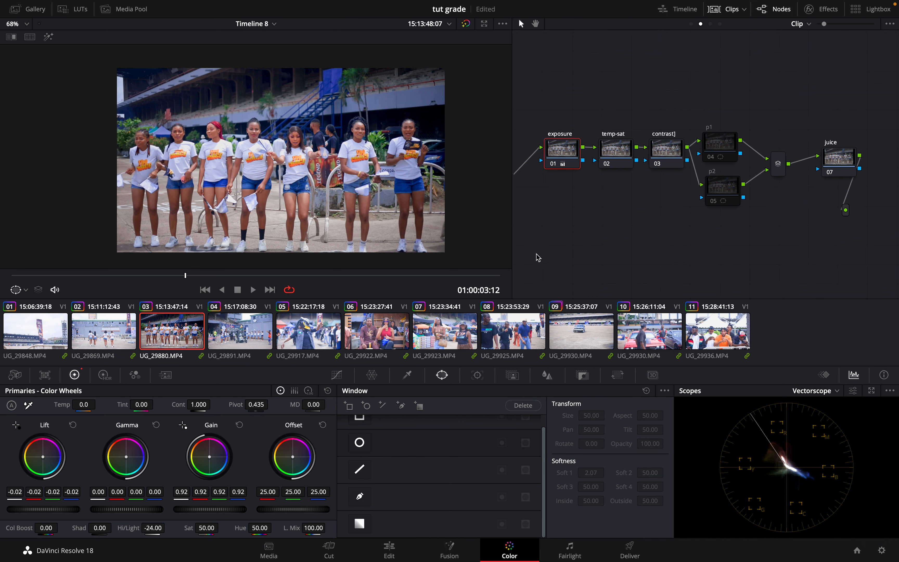
pyautogui.click(556, 167)
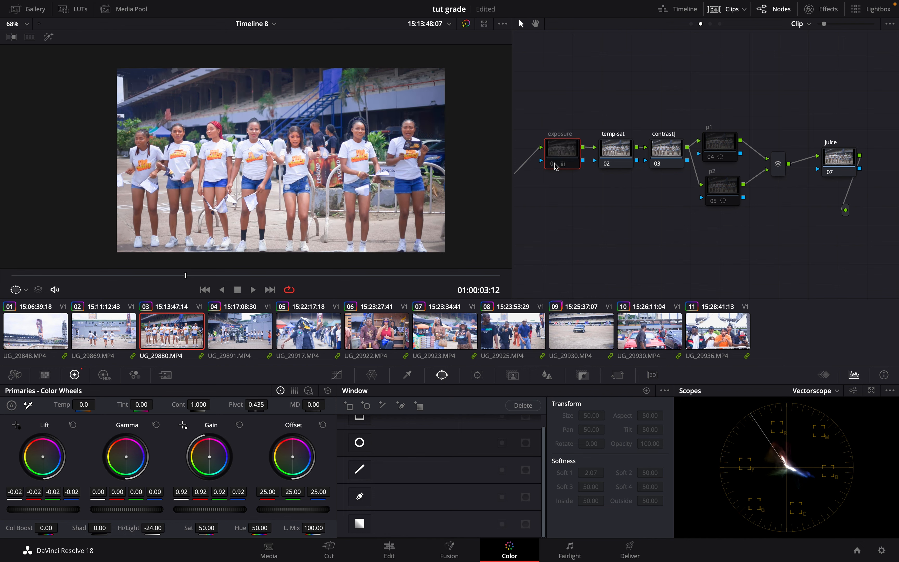
pyautogui.click(556, 166)
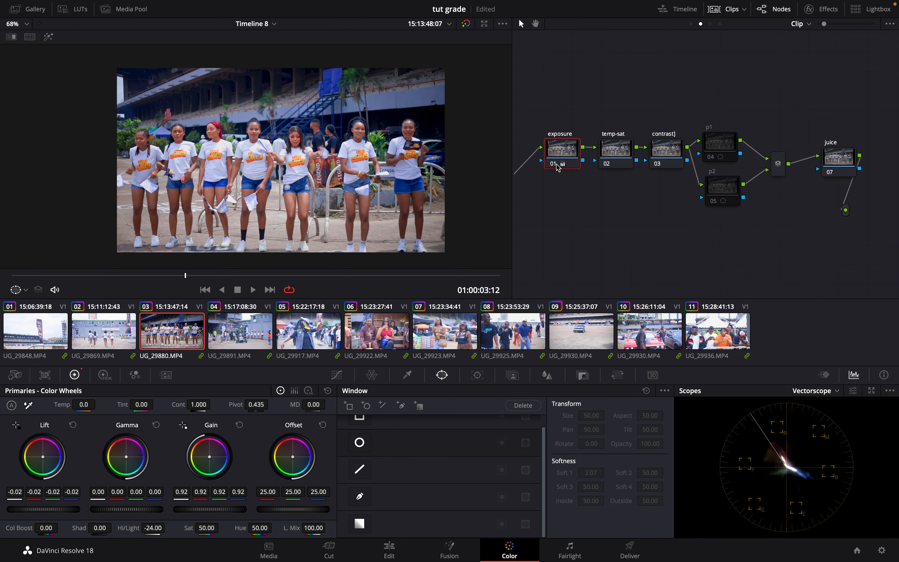
# Set the temp-sat node's Tint to -4.50 and compare the image with the node disabled and enabled
pyautogui.click(612, 151)
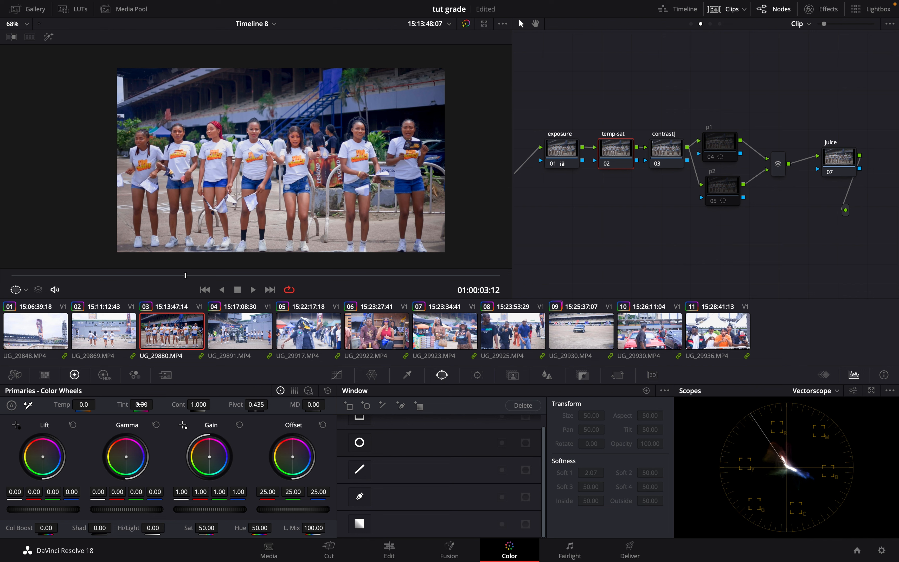
pyautogui.moveTo(141, 405)
pyautogui.mouseDown()
pyautogui.moveTo(133, 404)
pyautogui.moveTo(141, 404)
pyautogui.mouseUp()
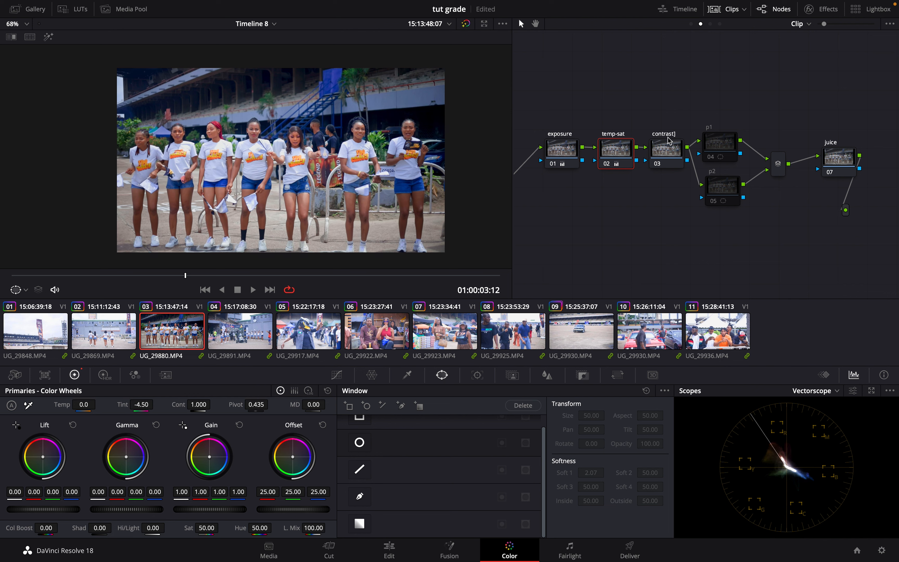
pyautogui.click(609, 164)
pyautogui.click(608, 165)
# Shape a gentle custom contrast curve in the third clip node with a highlight point and a slightly lowered shadow point, comparing before and after
pyautogui.click(670, 152)
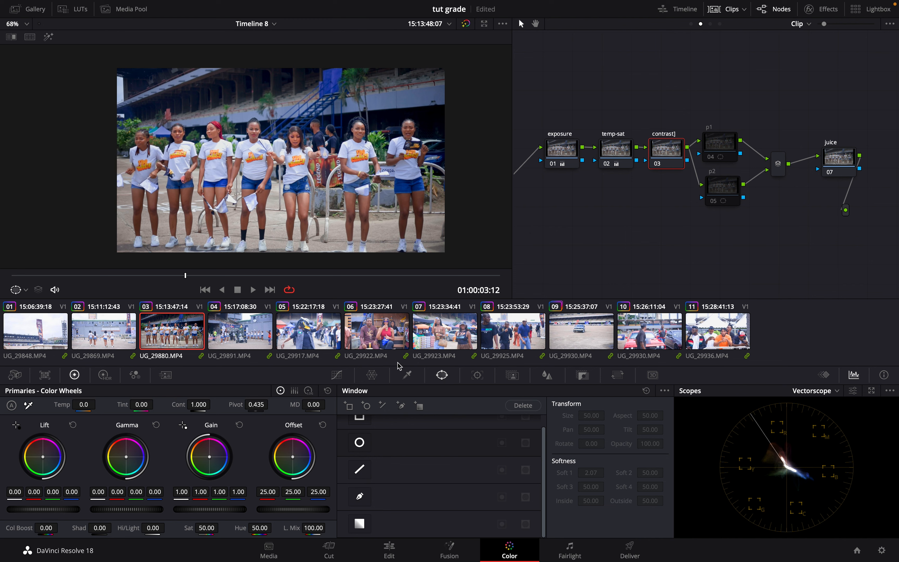
pyautogui.click(336, 374)
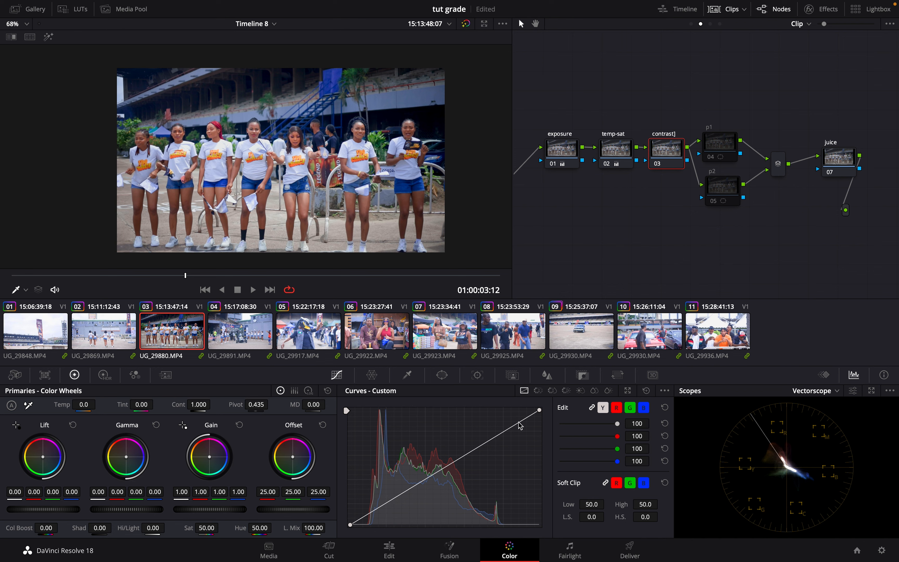
pyautogui.click(506, 429)
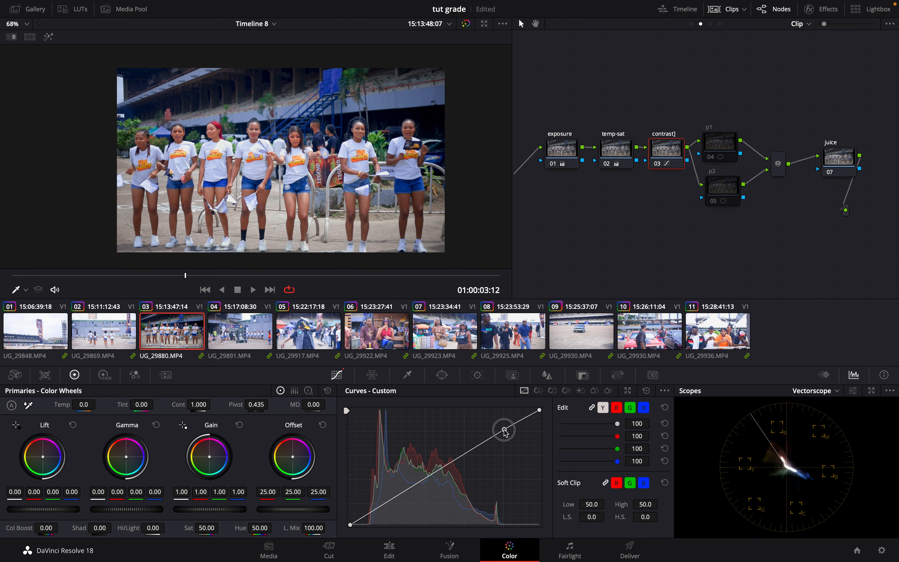
pyautogui.click(393, 499)
pyautogui.moveTo(394, 500); pyautogui.dragTo(392, 503)
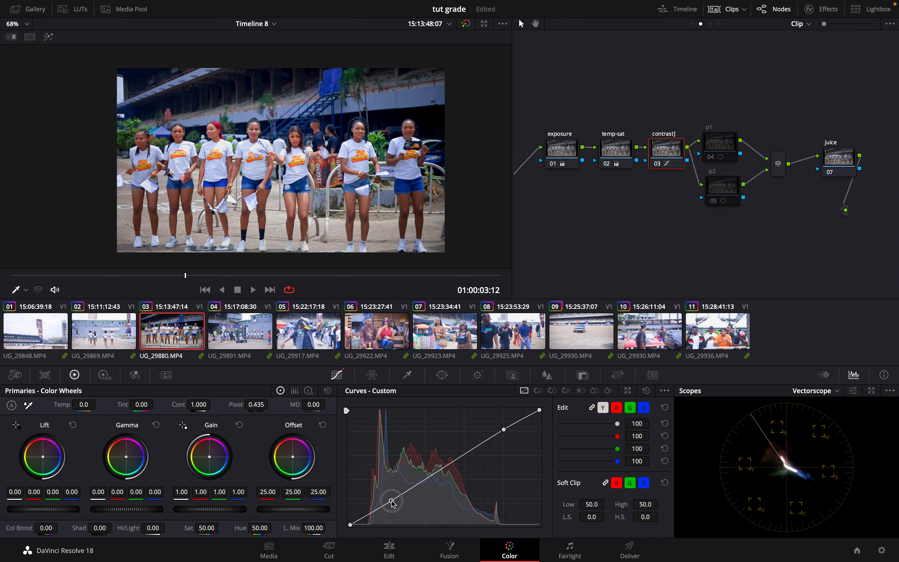
pyautogui.click(658, 164)
pyautogui.click(658, 164)
pyautogui.click(658, 164)
pyautogui.click(658, 164)
# Apply the updated UG_29880.MP4 clip grade to all eleven clips, replacing their existing grades
pyautogui.click(236, 333)
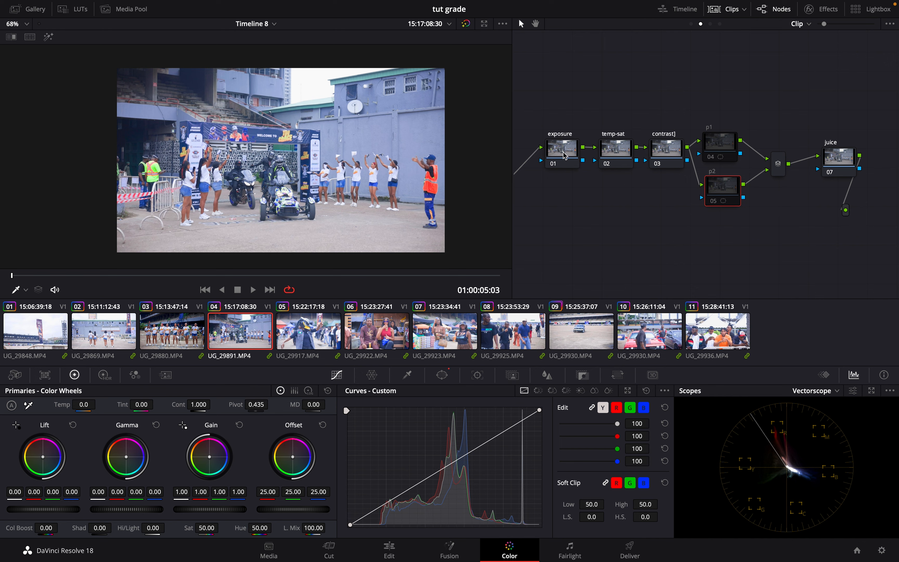
pyautogui.click(175, 335)
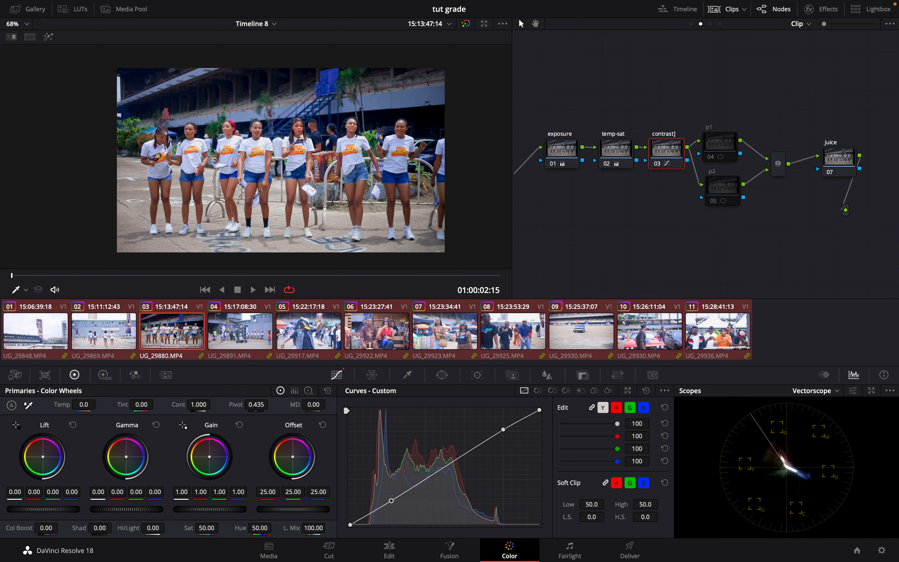
pyautogui.rightClick(175, 335)
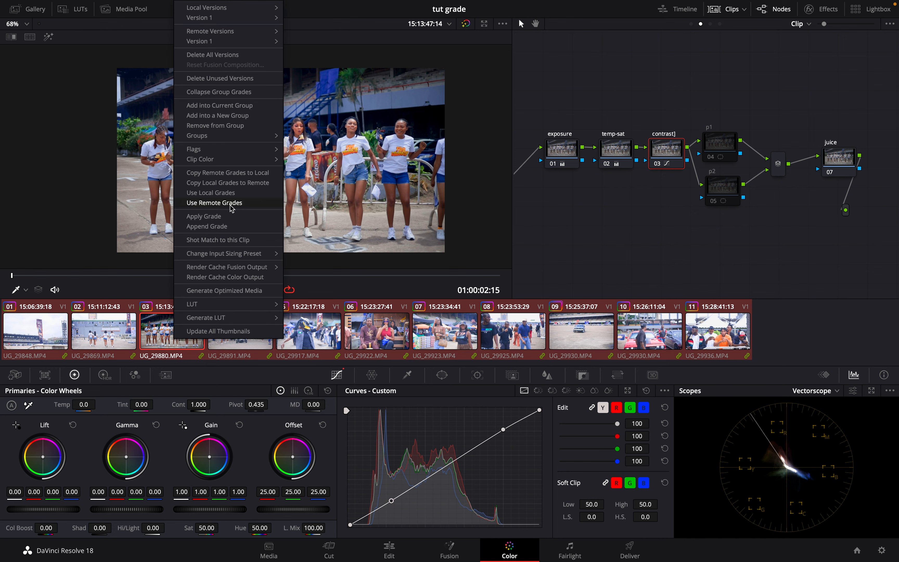
pyautogui.click(227, 214)
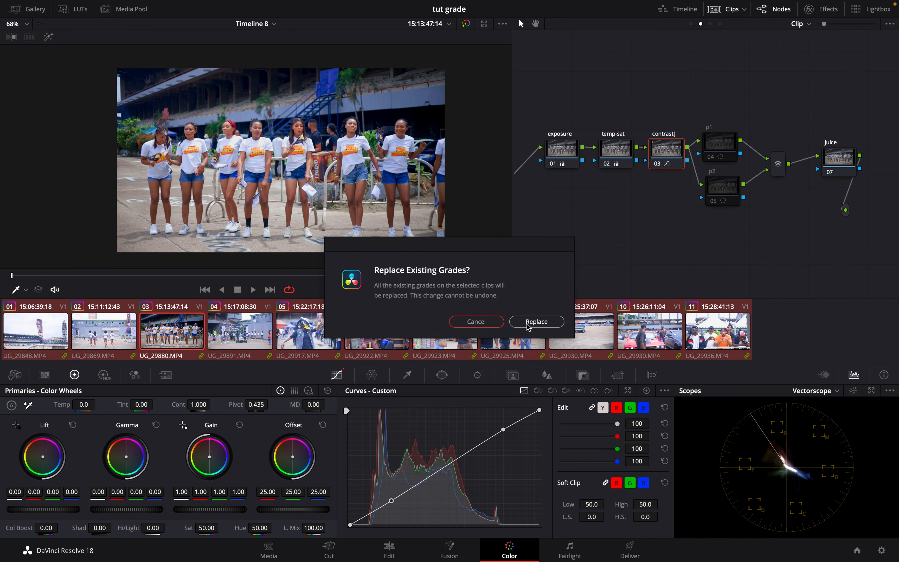
pyautogui.click(535, 321)
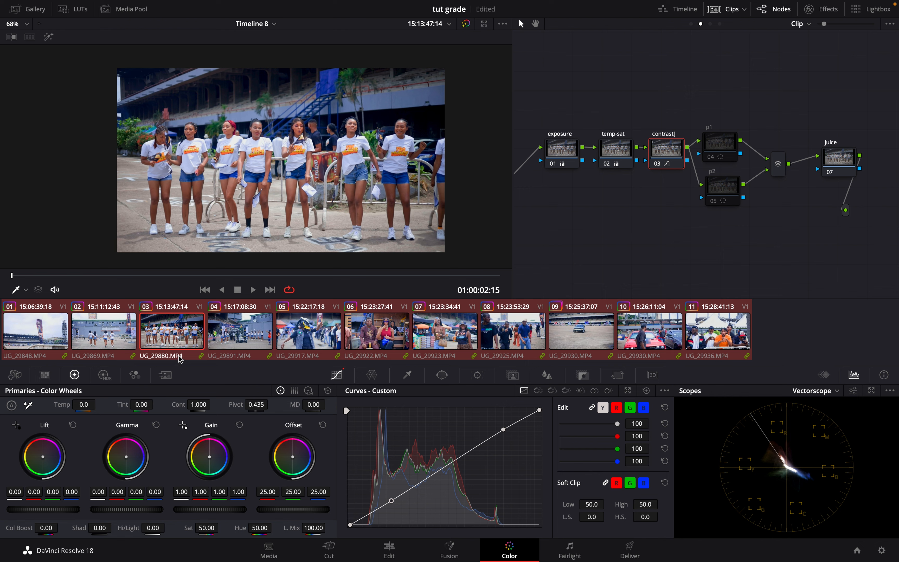
# Check the applied grade on the first four clips, from UG_29848.MP4 to UG_29891.MP4
pyautogui.click(91, 324)
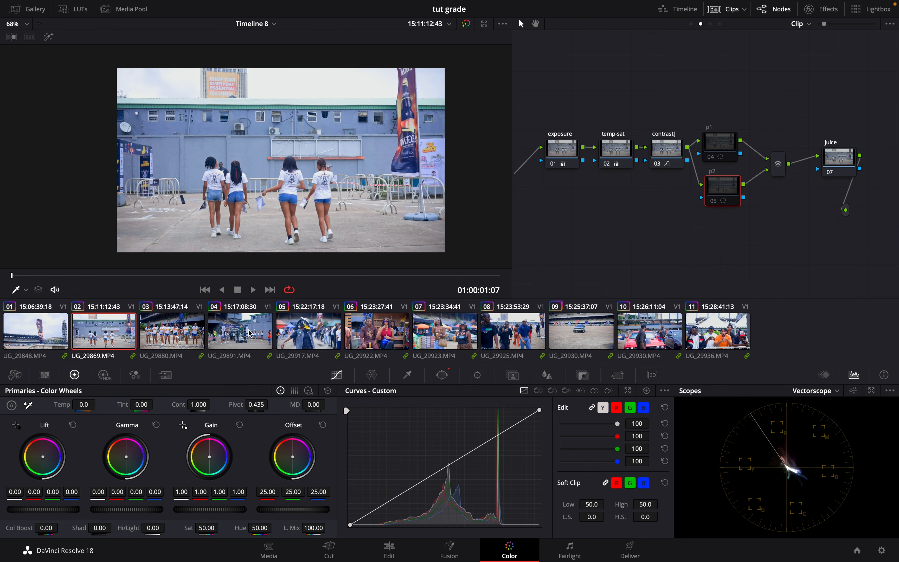
pyautogui.click(48, 333)
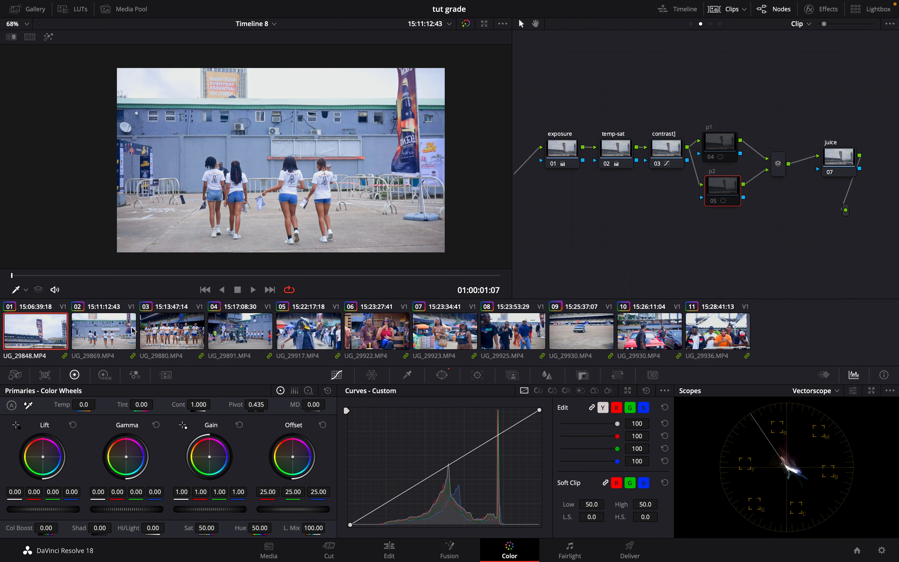
pyautogui.click(132, 328)
pyautogui.click(188, 331)
pyautogui.click(252, 333)
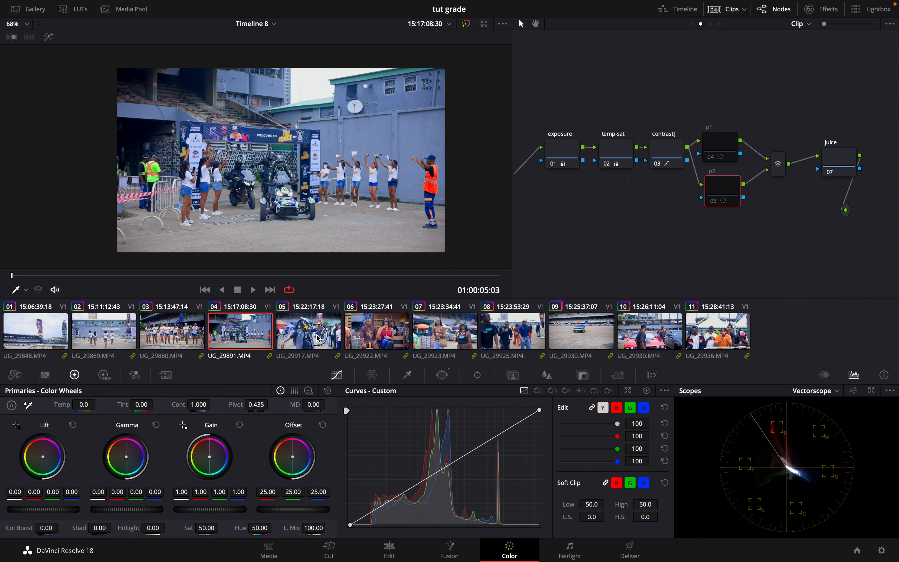
# Adjust the colour temperature of UG_29917.MP4 in its temp-sat node
pyautogui.click(319, 339)
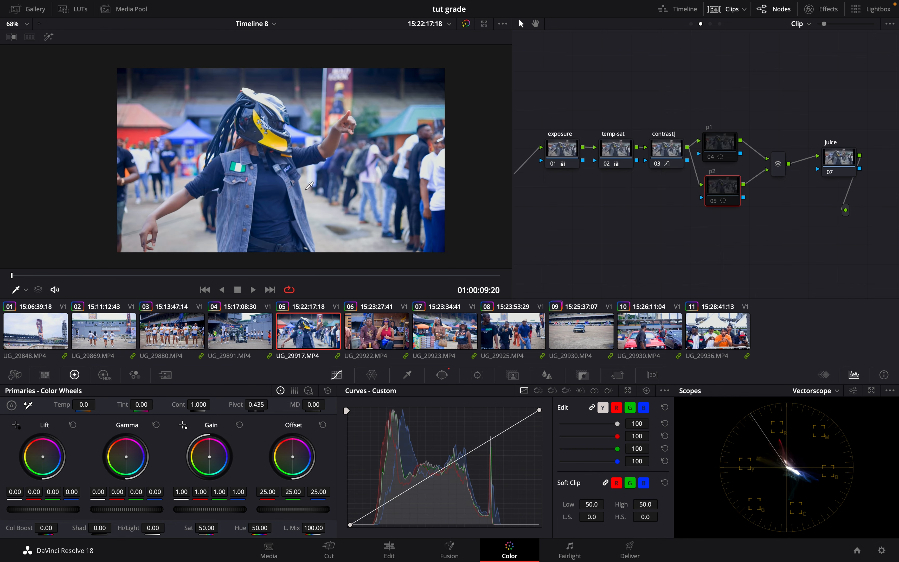
pyautogui.click(616, 165)
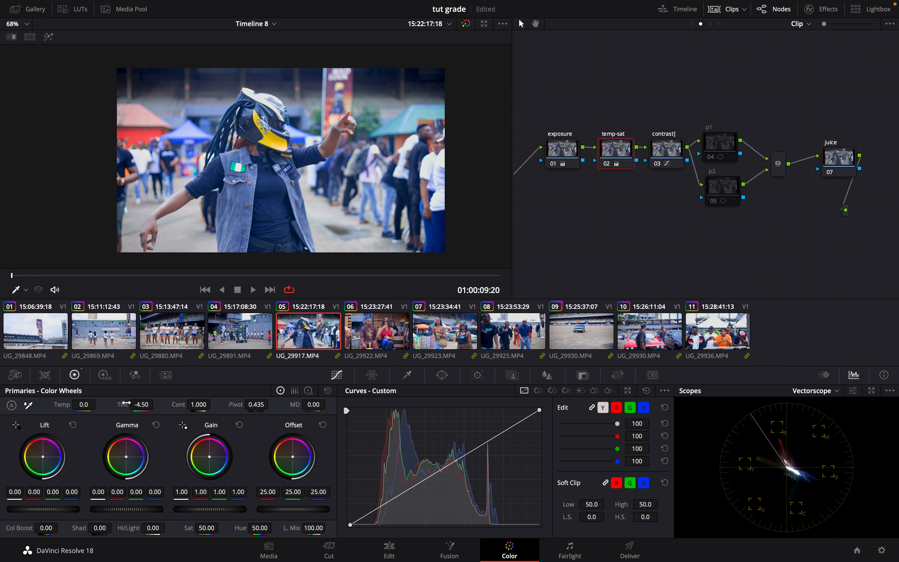
pyautogui.moveTo(83, 405); pyautogui.dragTo(83, 405)
# Check the applied grade on UG_29922.MP4 to UG_29925.MP4, including the UG_29925.MP4 contrast curve and the Group Post-Clip node tree
pyautogui.click(395, 322)
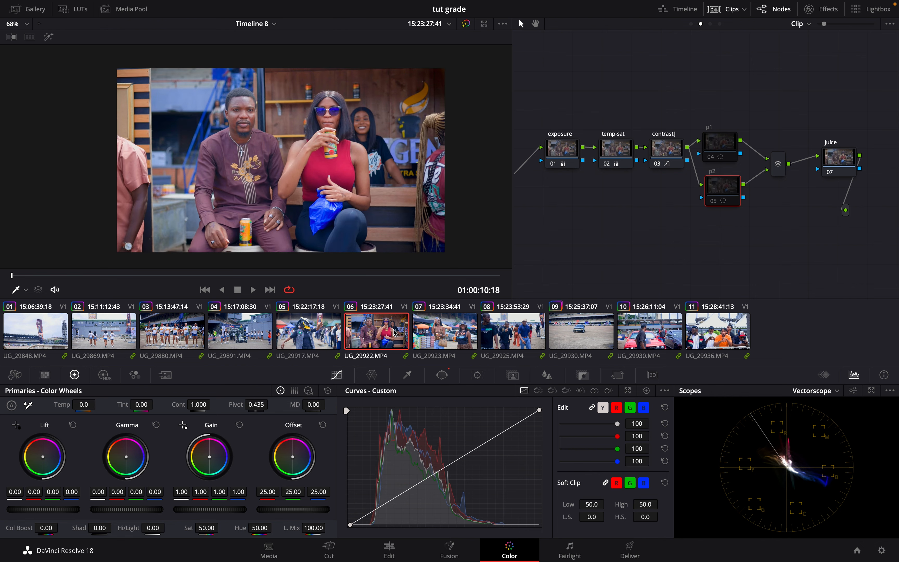
pyautogui.click(445, 338)
pyautogui.click(508, 335)
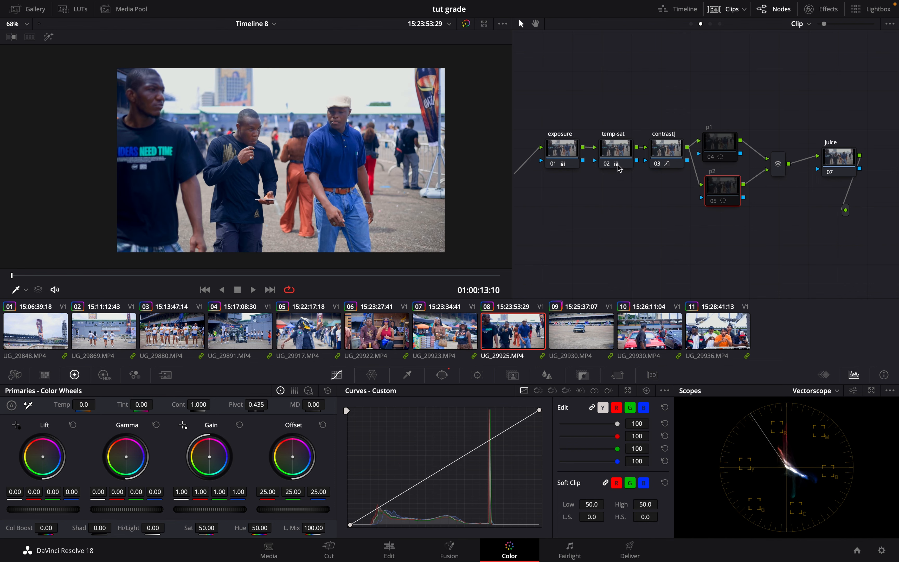
pyautogui.click(679, 155)
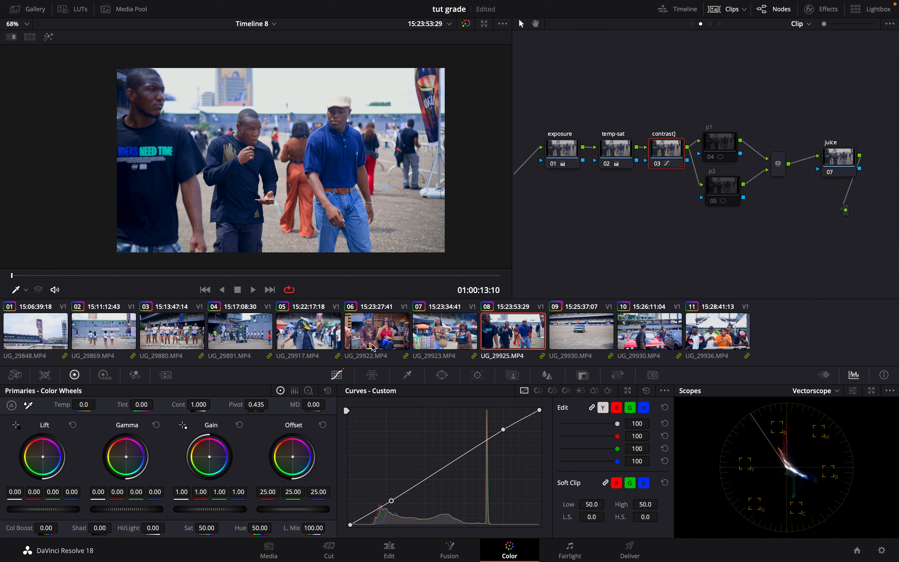
pyautogui.click(711, 23)
pyautogui.click(701, 24)
# Play back UG_29848.MP4, scrub through UG_29869.MP4, and review the look of the clips from UG_29922.MP4 to UG_29925.MP4
pyautogui.click(38, 346)
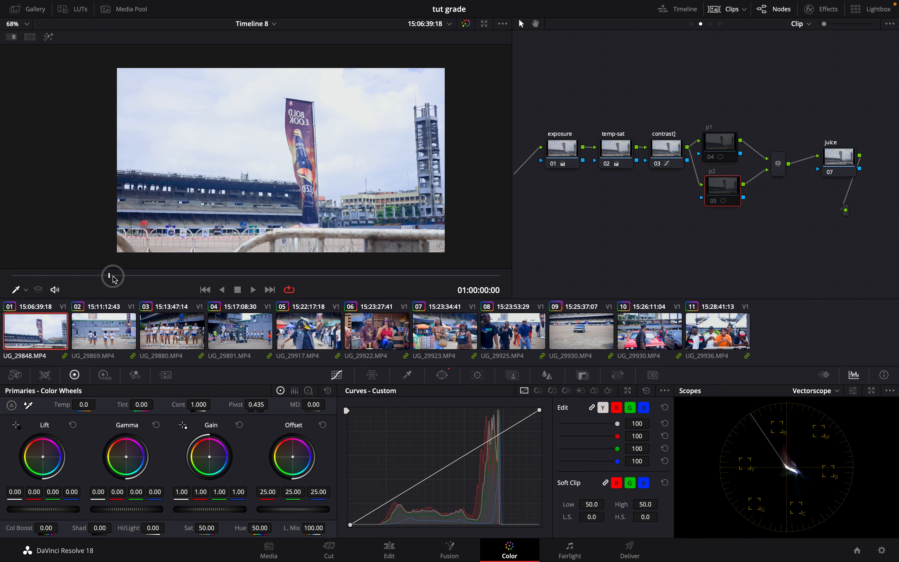
pyautogui.click(253, 289)
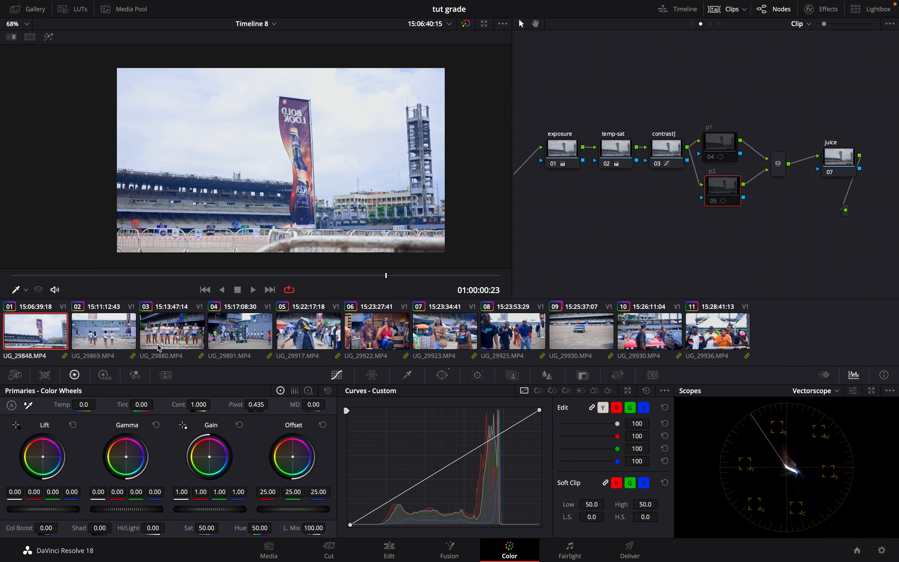
pyautogui.click(119, 313)
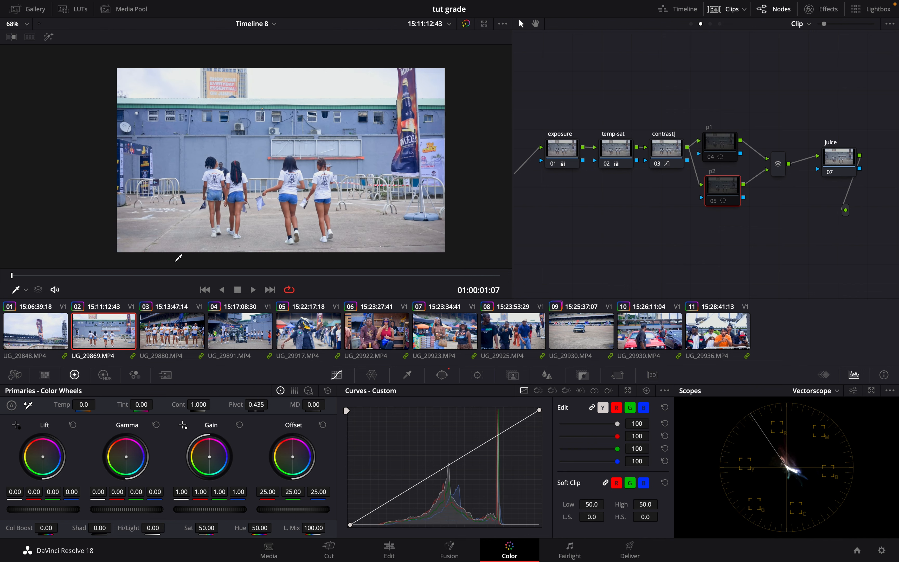
pyautogui.moveTo(149, 280); pyautogui.dragTo(377, 265)
pyautogui.click(385, 335)
pyautogui.click(429, 332)
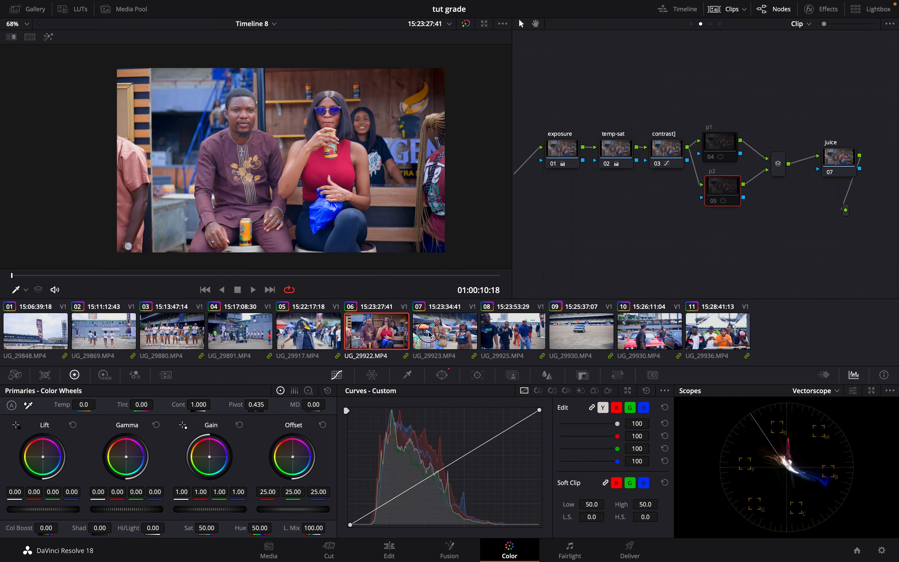
pyautogui.click(514, 334)
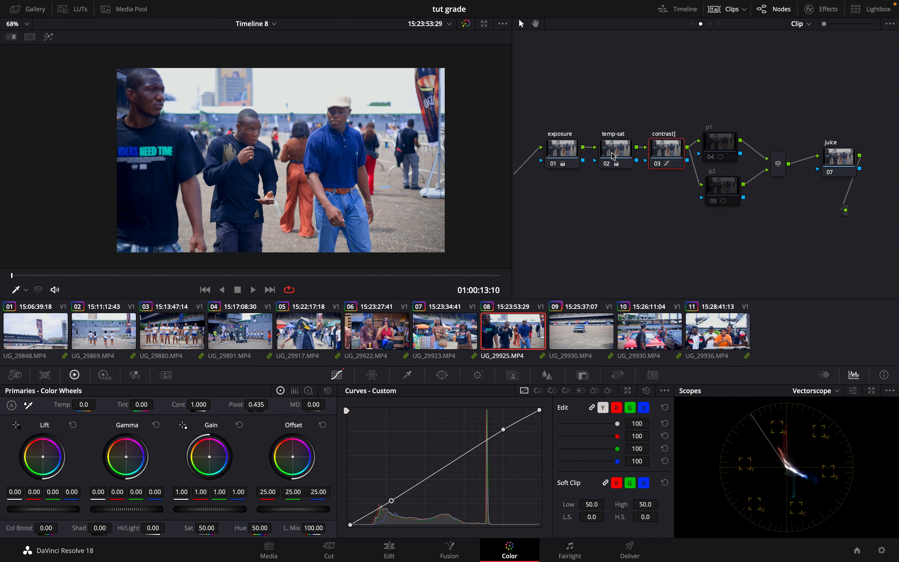
# Open the Hue-Saturation Color Warper for the palatte node in the Group Post-Clip tree
pyautogui.click(710, 23)
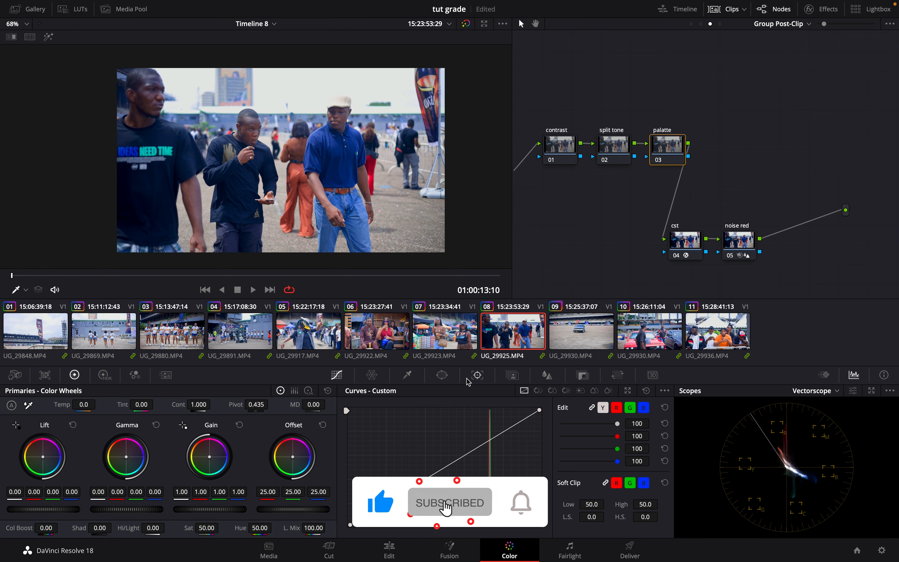
pyautogui.click(383, 376)
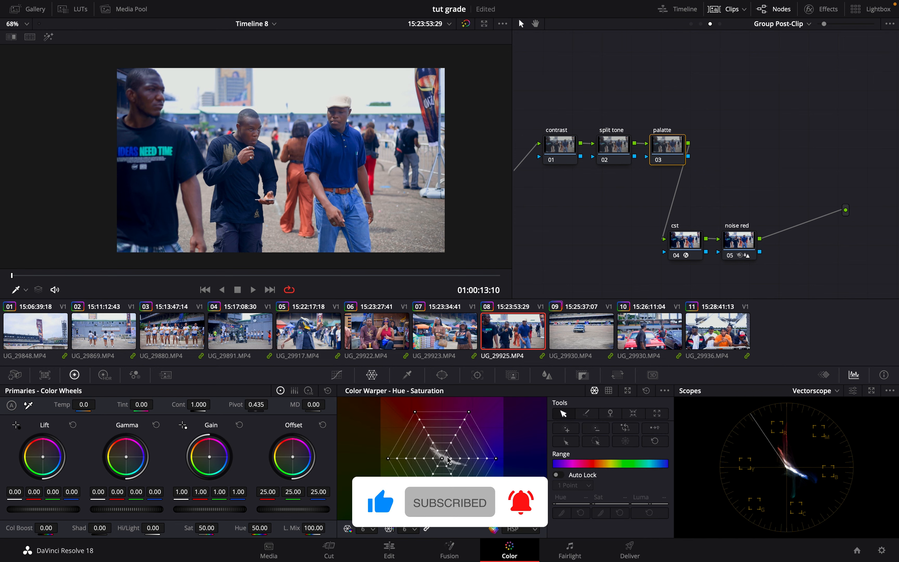
pyautogui.click(354, 145)
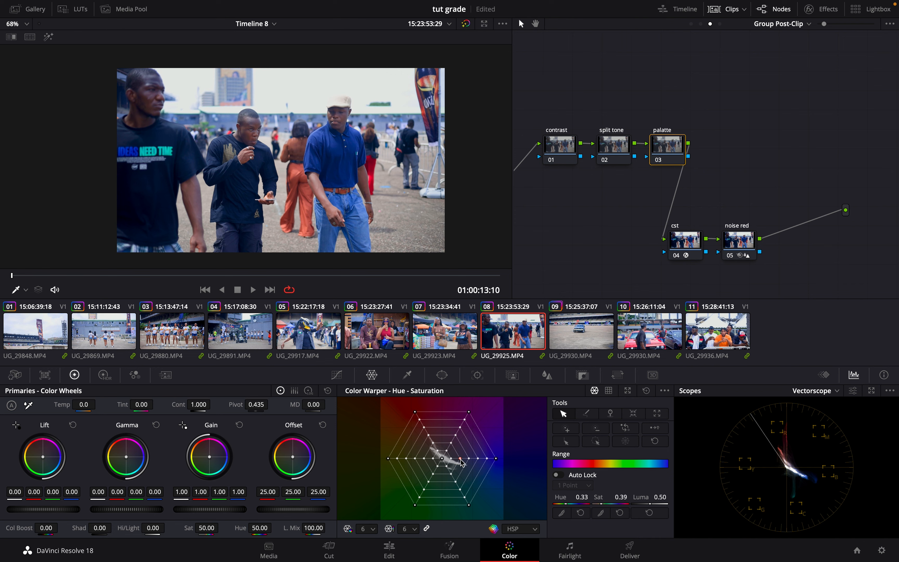
# Try pushing the blue control point of the palatte node's Color Warper to different saturations and hues
pyautogui.moveTo(461, 460); pyautogui.dragTo(496, 460)
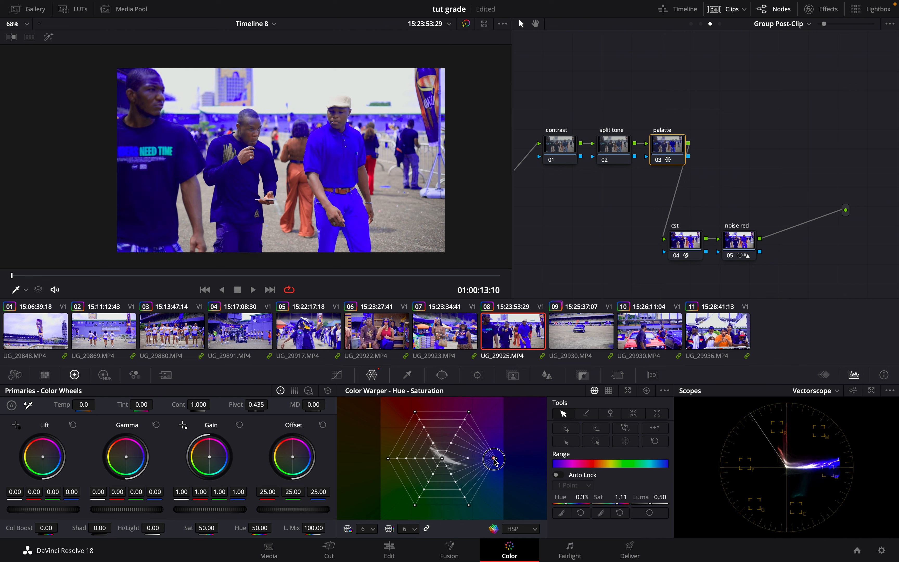
pyautogui.press('super+z')
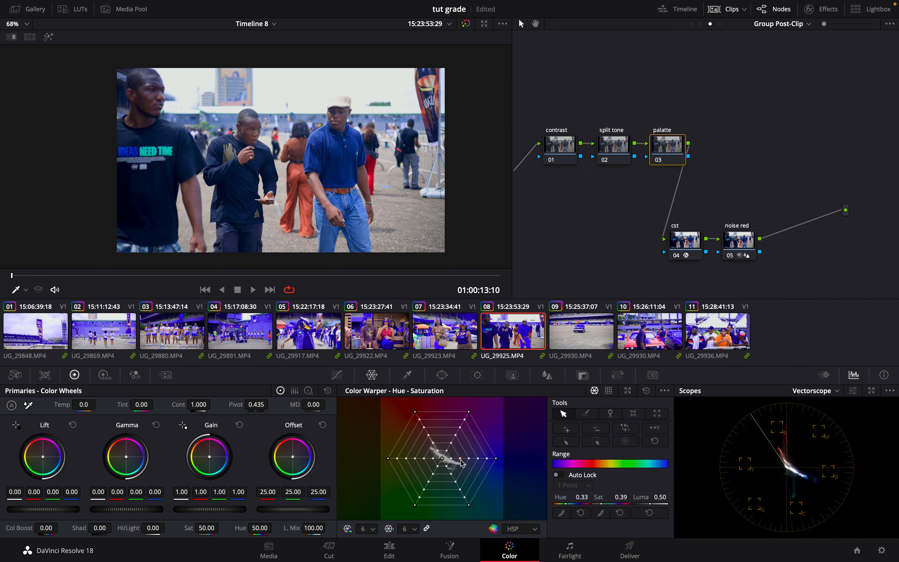
pyautogui.moveTo(460, 459); pyautogui.dragTo(457, 459)
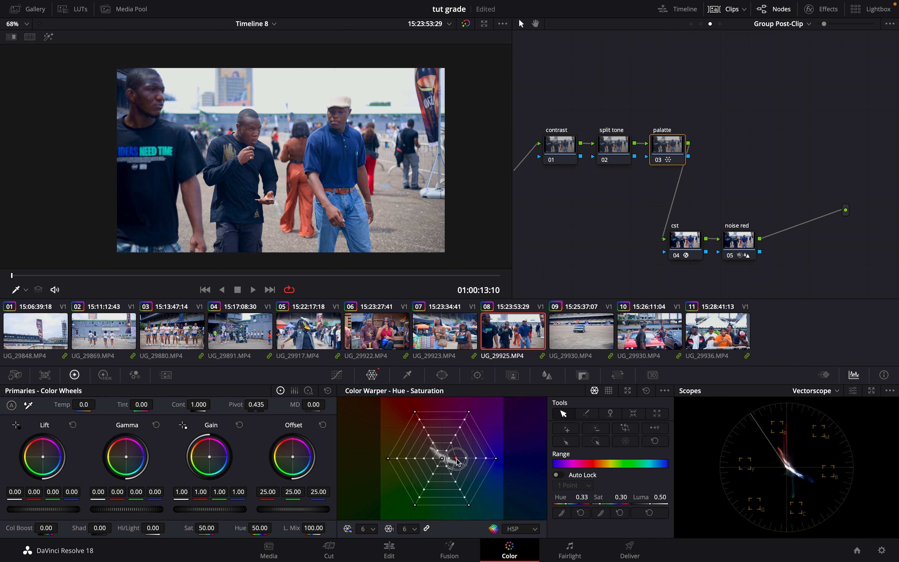
pyautogui.press('super+z')
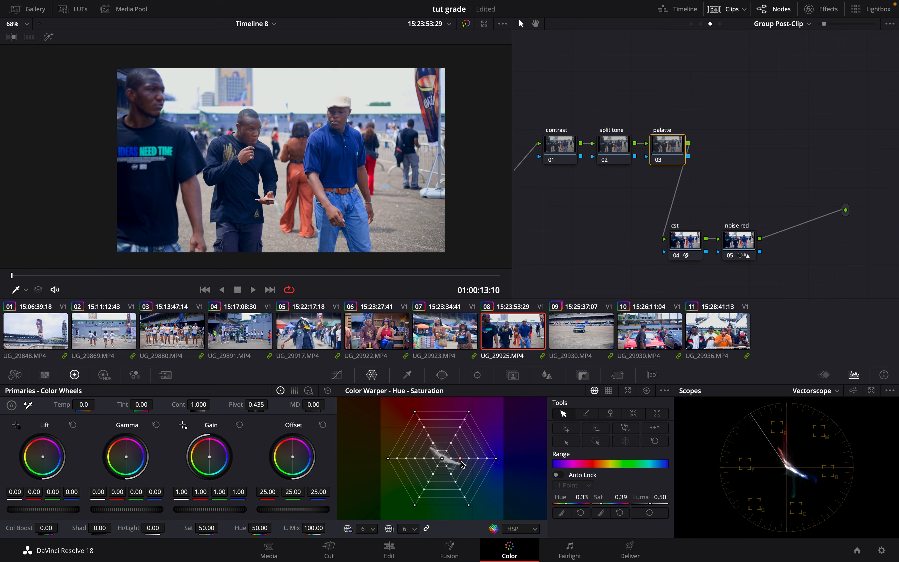
pyautogui.moveTo(461, 466)
pyautogui.mouseDown()
pyautogui.moveTo(463, 478)
pyautogui.moveTo(442, 489)
pyautogui.moveTo(423, 481)
pyautogui.moveTo(420, 457)
pyautogui.moveTo(457, 433)
pyautogui.moveTo(476, 439)
pyautogui.moveTo(477, 456)
pyautogui.mouseUp()
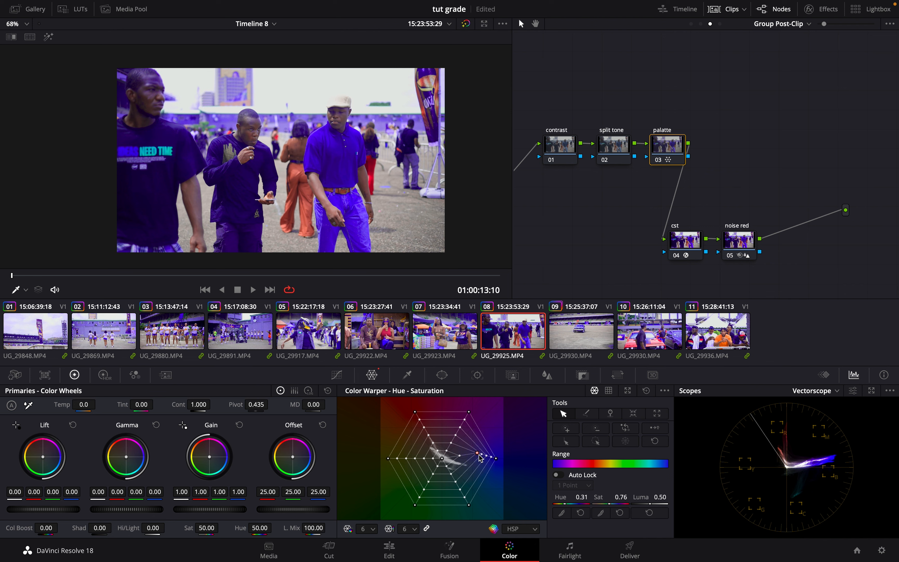
pyautogui.press('super+z')
pyautogui.press('super+z')
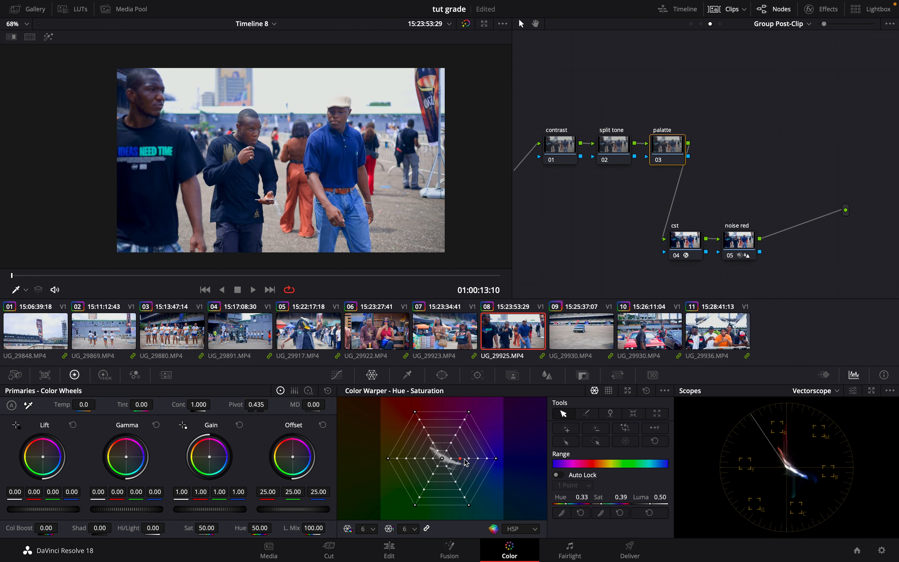
# Select the row of blue control points in the palatte node's Color Warper and subtly shift its hue and saturation
pyautogui.moveTo(505, 462); pyautogui.dragTo(476, 457)
pyautogui.moveTo(450, 460); pyautogui.dragTo(456, 437)
pyautogui.press('super+z')
pyautogui.moveTo(462, 463); pyautogui.dragTo(459, 460)
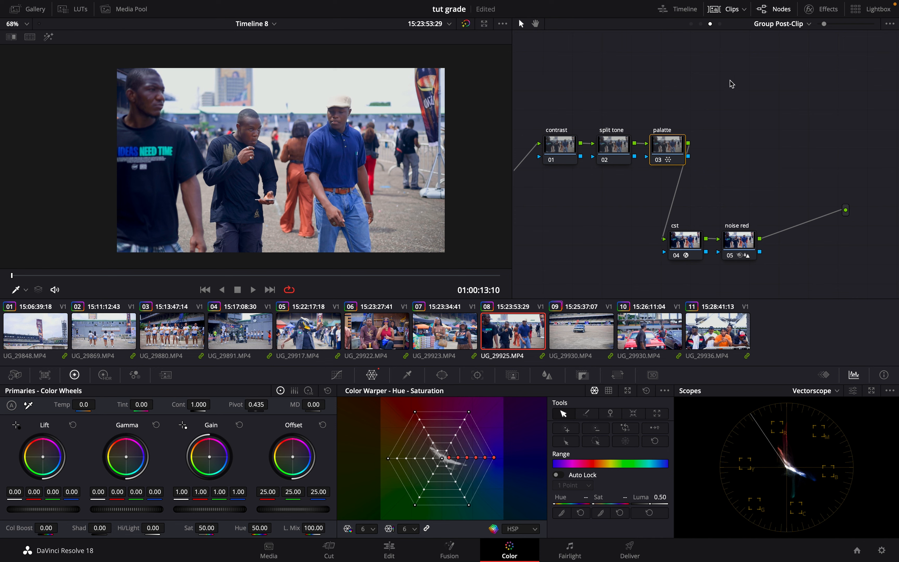
# Compare the image with and without the palatte node on UG_29925.MP4 and UG_29917.MP4
pyautogui.click(662, 161)
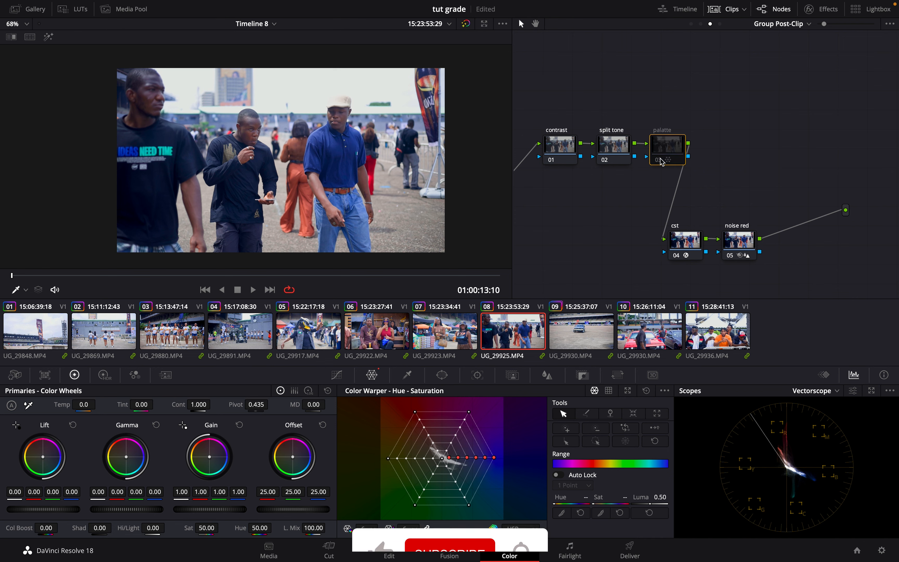
pyautogui.click(661, 160)
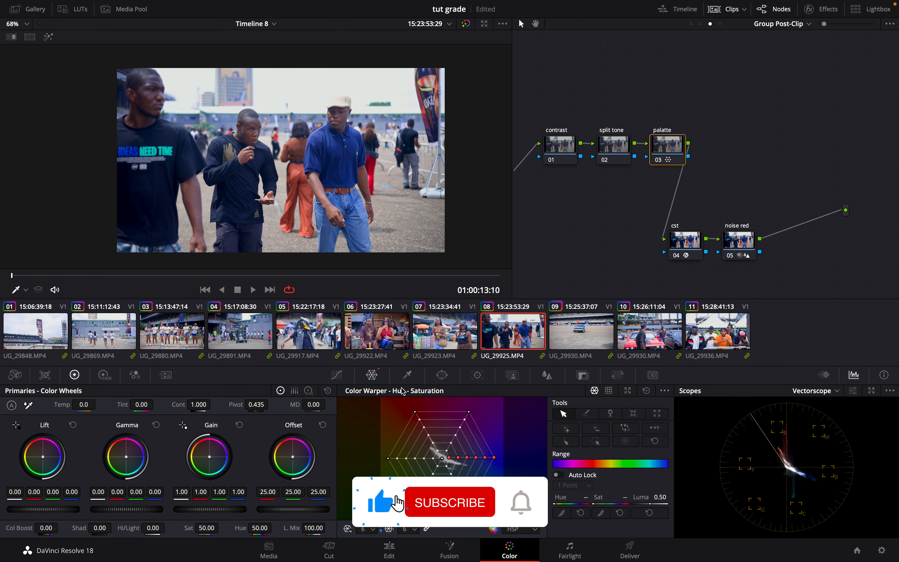
pyautogui.click(317, 334)
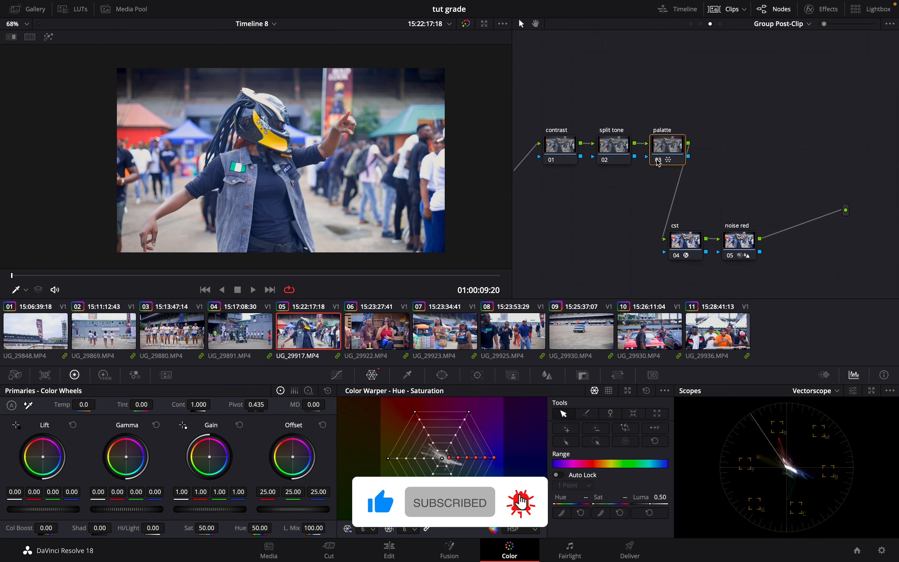
pyautogui.click(658, 162)
pyautogui.click(657, 162)
pyautogui.click(658, 162)
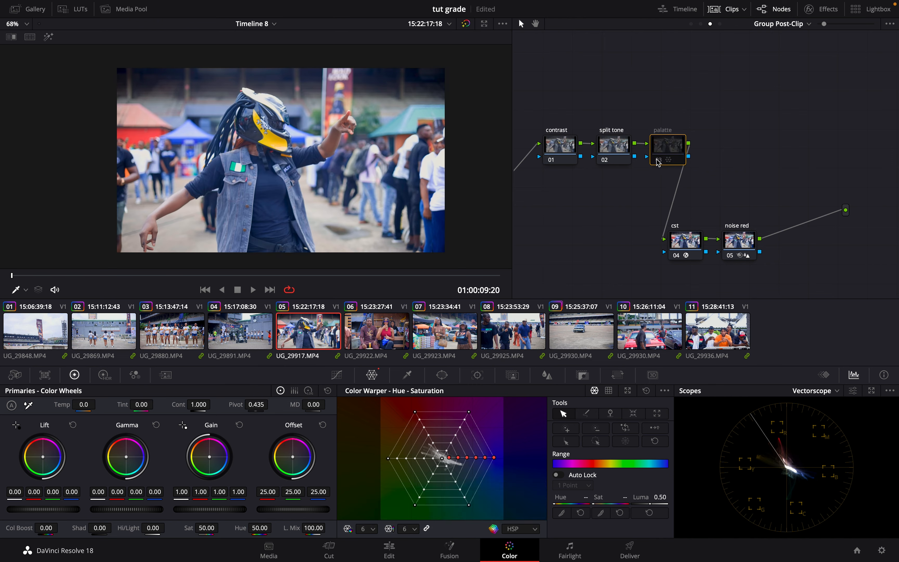
pyautogui.click(658, 162)
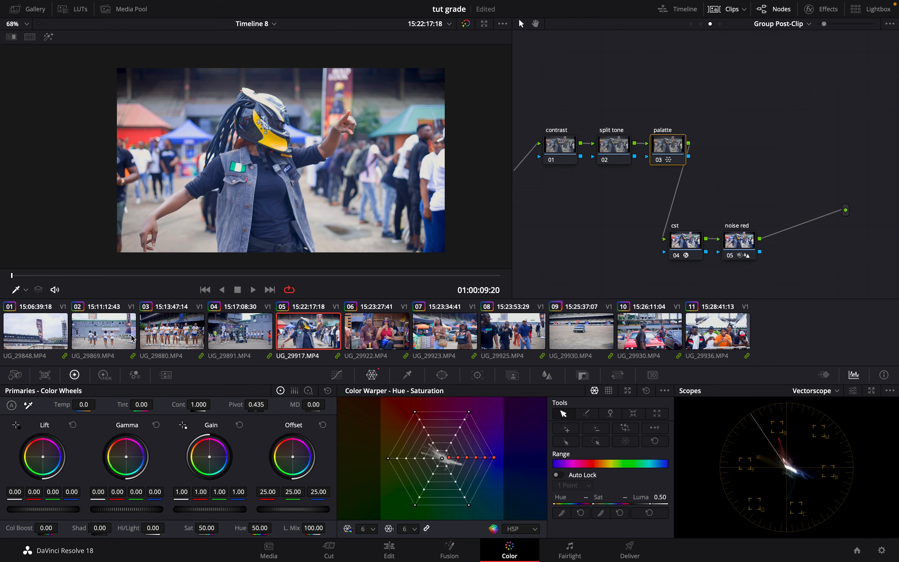
# Rearrange the clip-level node tree of UG_29880.MP4, widening the gap between the contrast node and the p1, p2, mixer and juice nodes
pyautogui.click(175, 326)
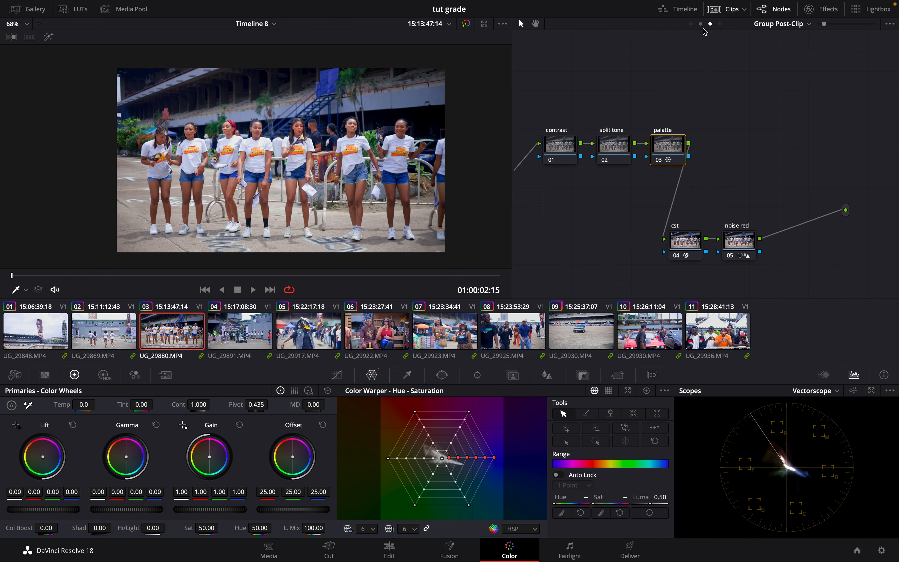
pyautogui.click(700, 24)
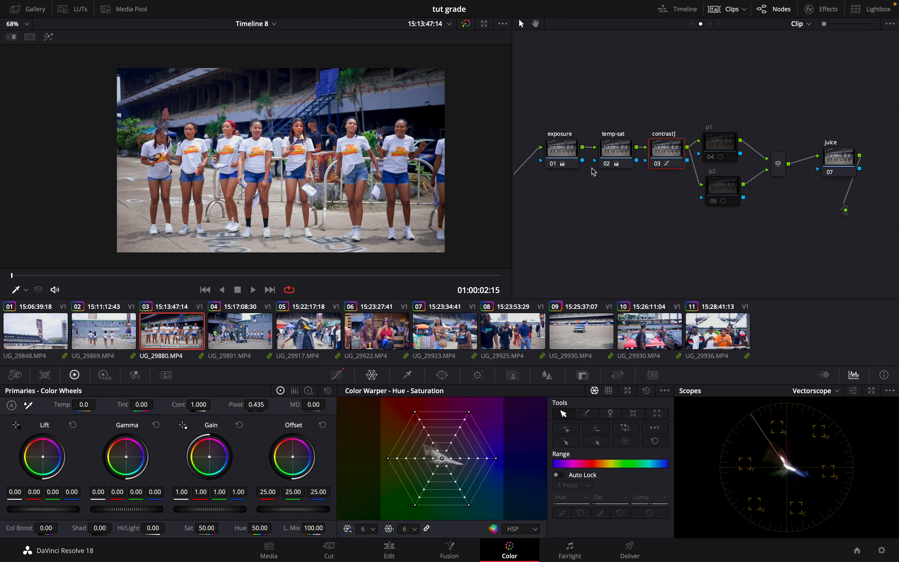
pyautogui.moveTo(677, 181); pyautogui.dragTo(556, 147)
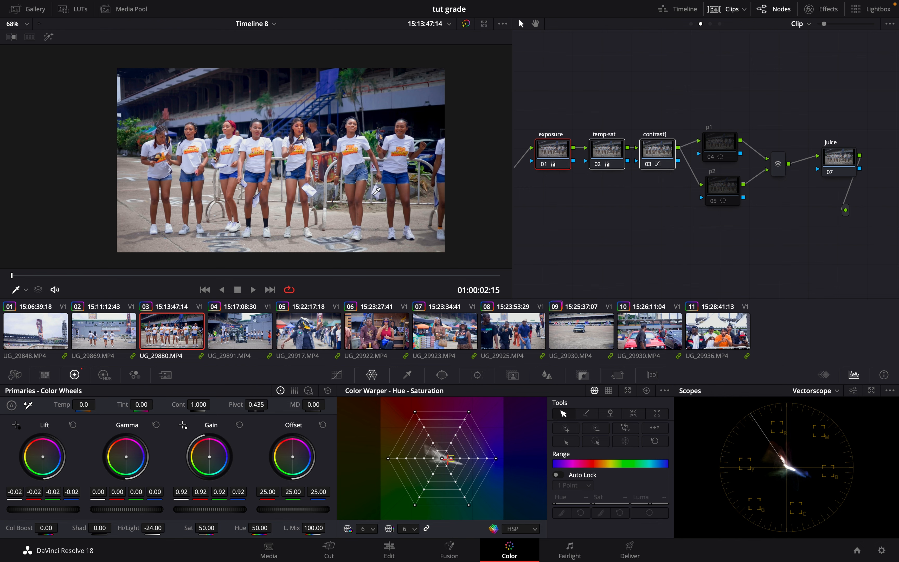
pyautogui.scroll(5, 376, 191)
pyautogui.scroll(-4, 377, 191)
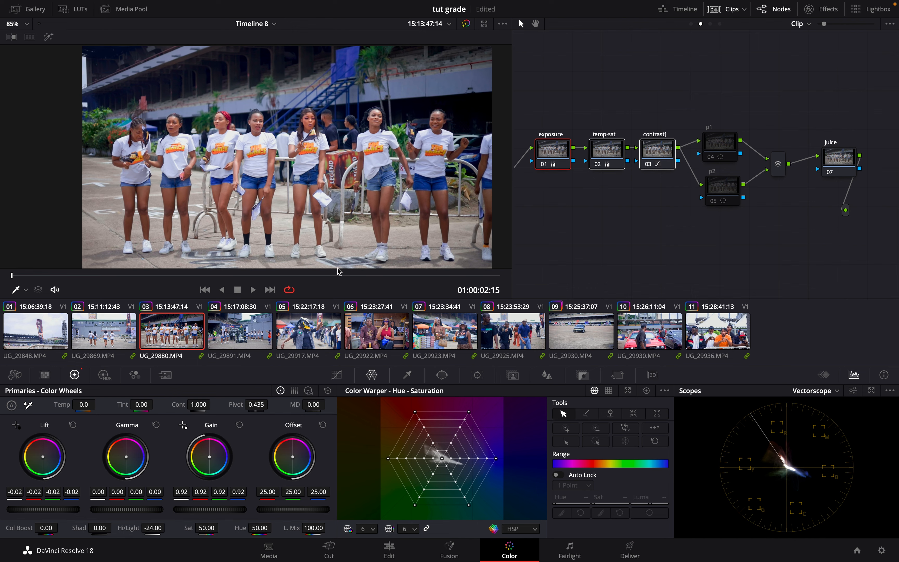
pyautogui.moveTo(111, 276)
pyautogui.mouseDown()
pyautogui.moveTo(374, 273)
pyautogui.moveTo(110, 275)
pyautogui.mouseUp()
pyautogui.click(623, 158)
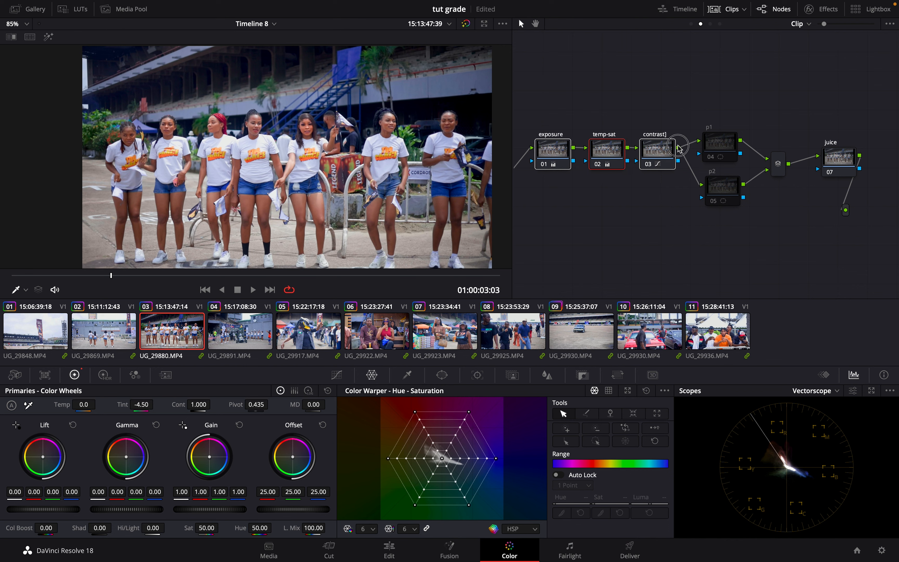
pyautogui.moveTo(883, 238); pyautogui.dragTo(759, 145)
pyautogui.moveTo(778, 140); pyautogui.dragTo(782, 140)
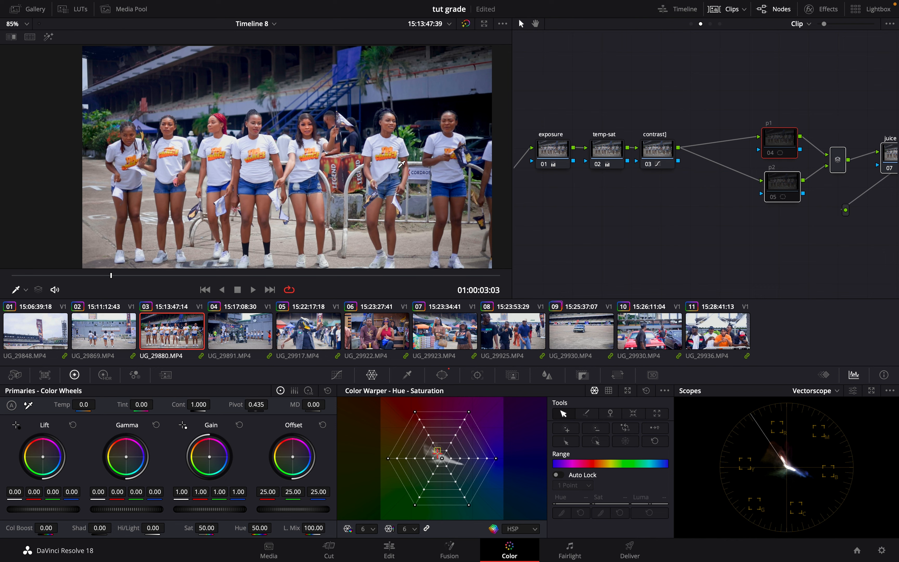
pyautogui.click(659, 150)
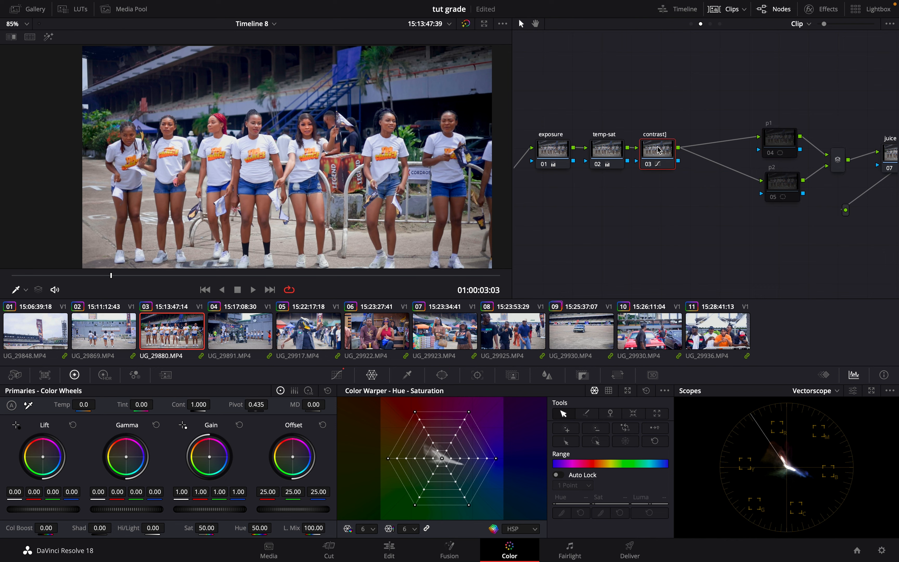
pyautogui.hotkey('alt', 's')
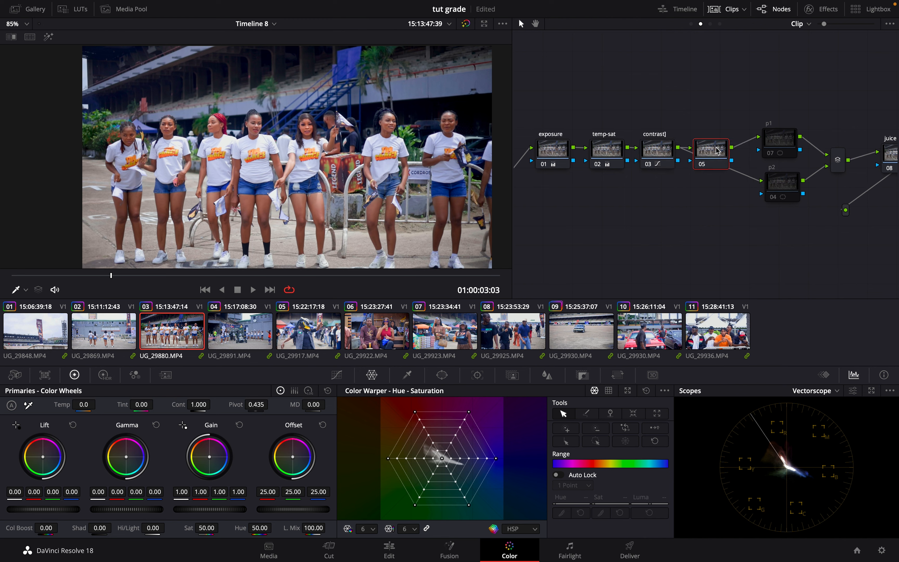
pyautogui.press('Delete')
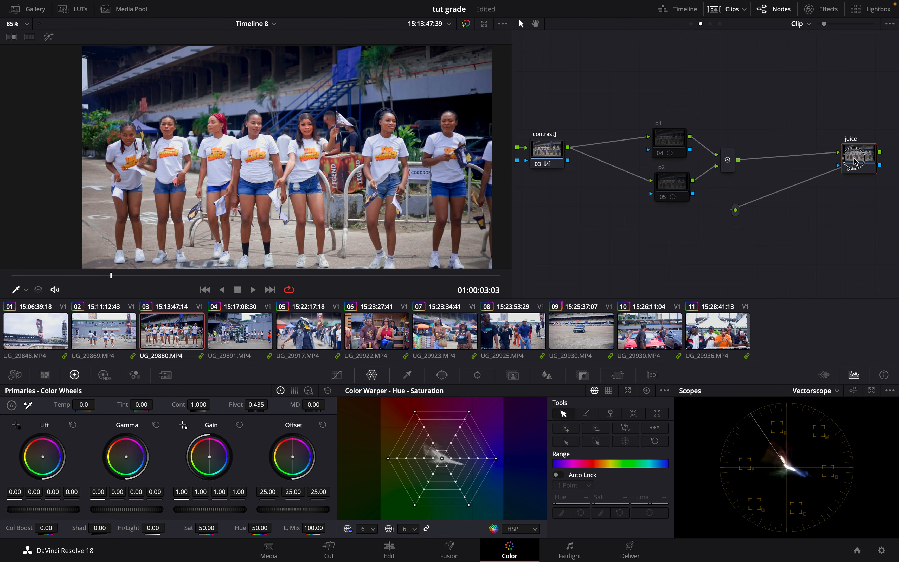
# Add a serial node before the juice node, place it after the layer mixer and label it "skin node"
pyautogui.rightClick(855, 154)
pyautogui.moveTo(854, 207)
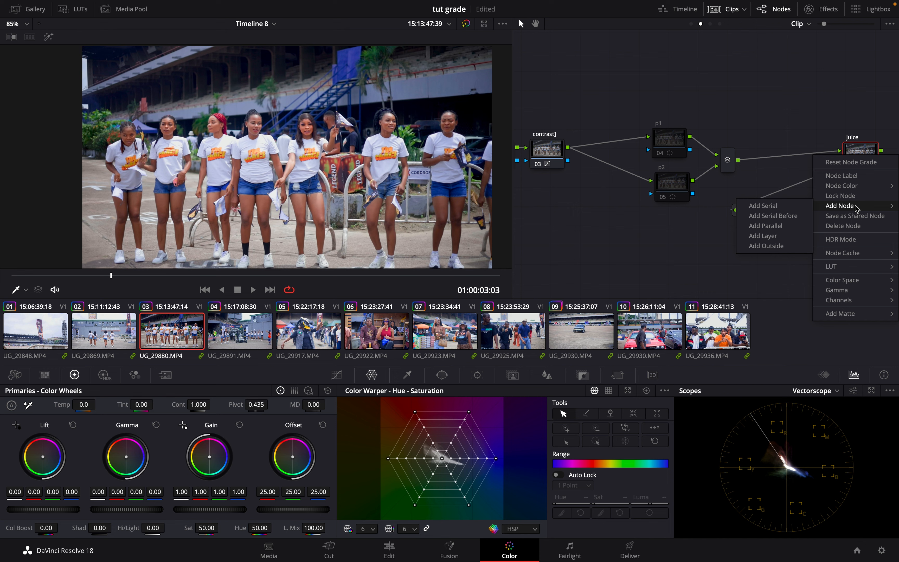
pyautogui.click(777, 219)
pyautogui.moveTo(872, 197); pyautogui.dragTo(799, 165)
pyautogui.rightClick(798, 165)
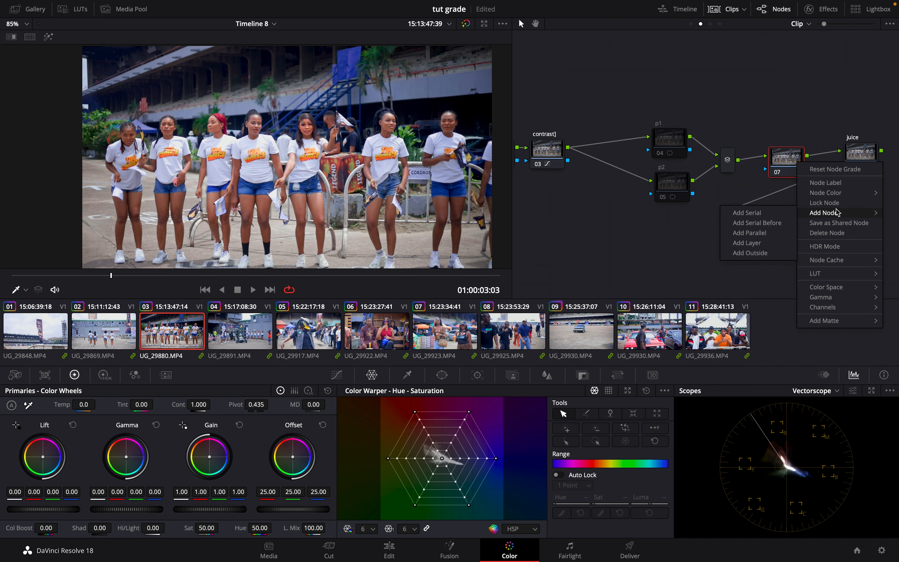
pyautogui.click(843, 182)
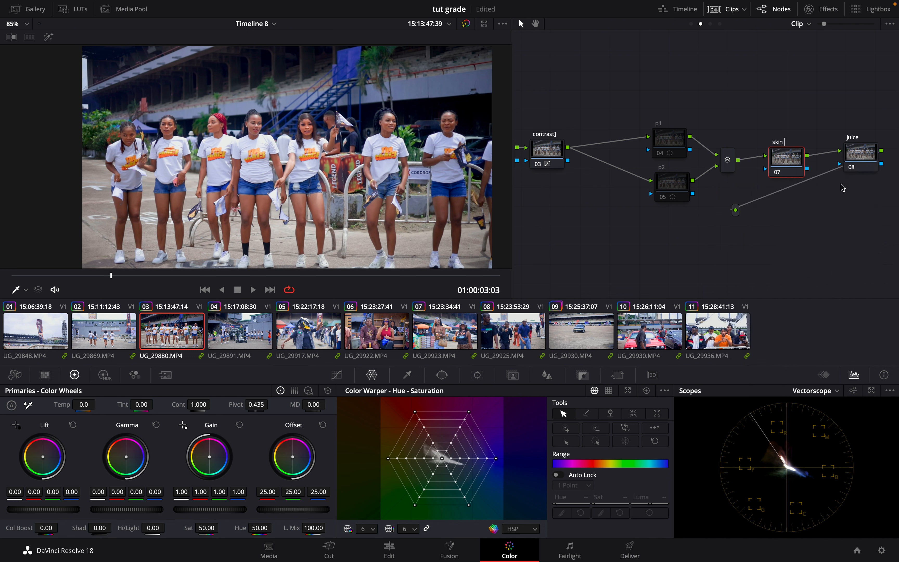
pyautogui.press('Return')
# Sample a woman's skin with the HSL qualifier on the skin node and turn on the highlight view of the selection
pyautogui.click(407, 375)
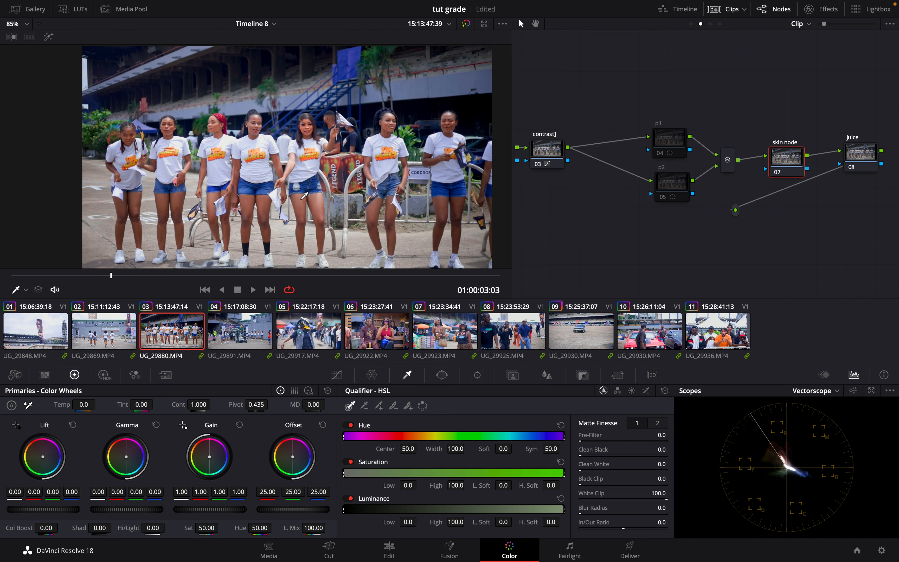
pyautogui.click(220, 128)
pyautogui.click(49, 38)
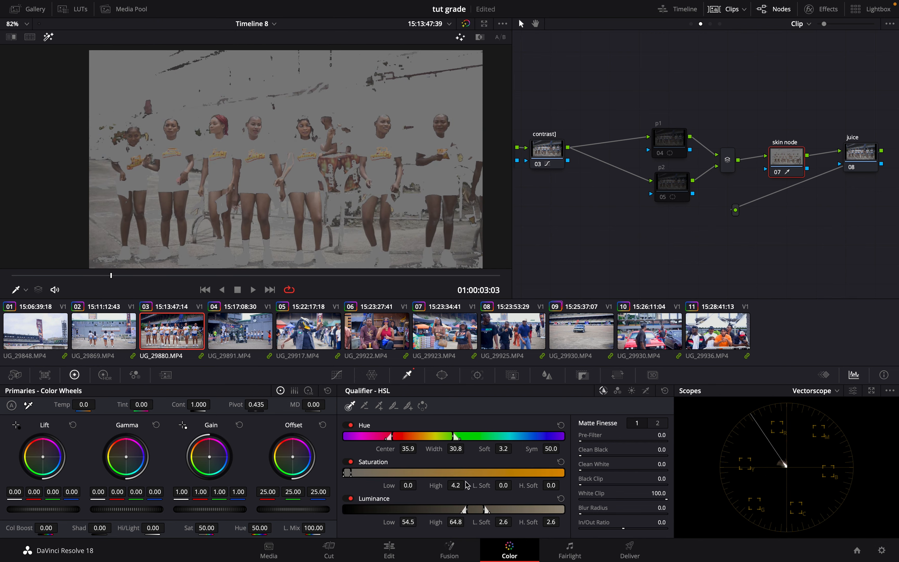
# Narrow the qualifier's hue width to 12.8 with softness 0.0, and raise the saturation High to 16.6
pyautogui.moveTo(457, 449); pyautogui.dragTo(416, 449)
pyautogui.moveTo(456, 485); pyautogui.dragTo(471, 485)
pyautogui.moveTo(504, 449); pyautogui.dragTo(488, 449)
pyautogui.moveTo(456, 485); pyautogui.dragTo(502, 486)
# Set the qualifier's luminance to Low 45.8, High 64.2, L. Soft 15.9 and H. Soft 18.1, and open the second Matte Finesse page
pyautogui.moveTo(408, 522); pyautogui.dragTo(365, 522)
pyautogui.moveTo(460, 522)
pyautogui.mouseDown()
pyautogui.moveTo(468, 527)
pyautogui.moveTo(457, 530)
pyautogui.mouseUp()
pyautogui.moveTo(110, 275); pyautogui.dragTo(86, 283)
pyautogui.moveTo(504, 523); pyautogui.dragTo(571, 523)
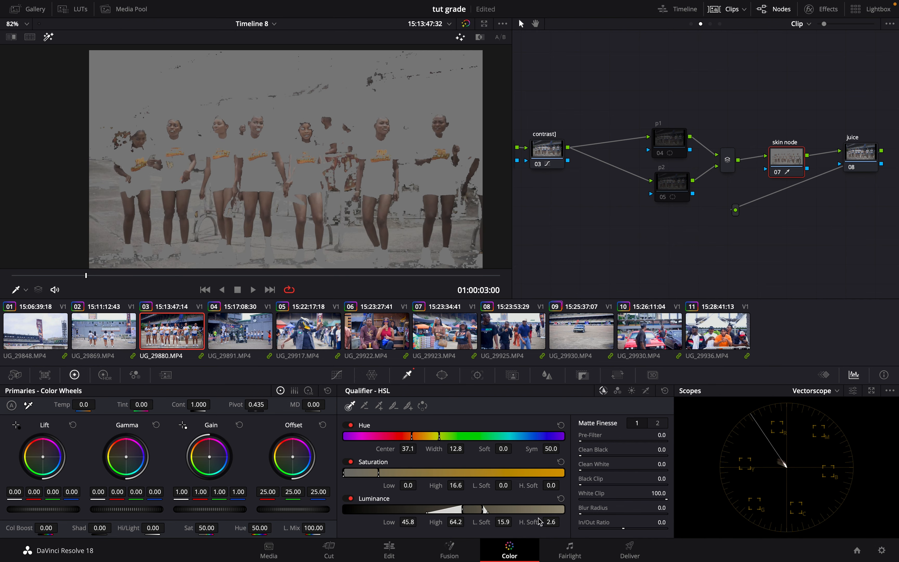
pyautogui.click(657, 424)
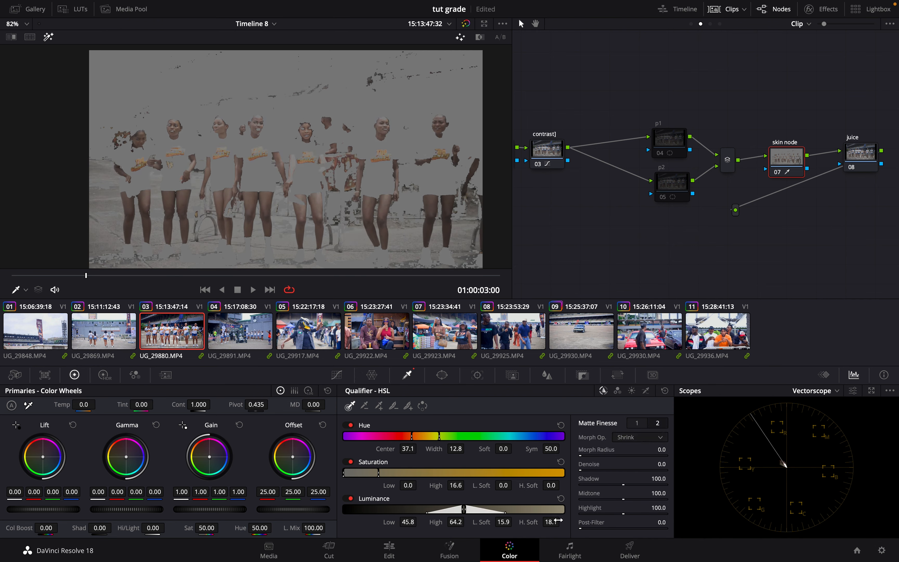
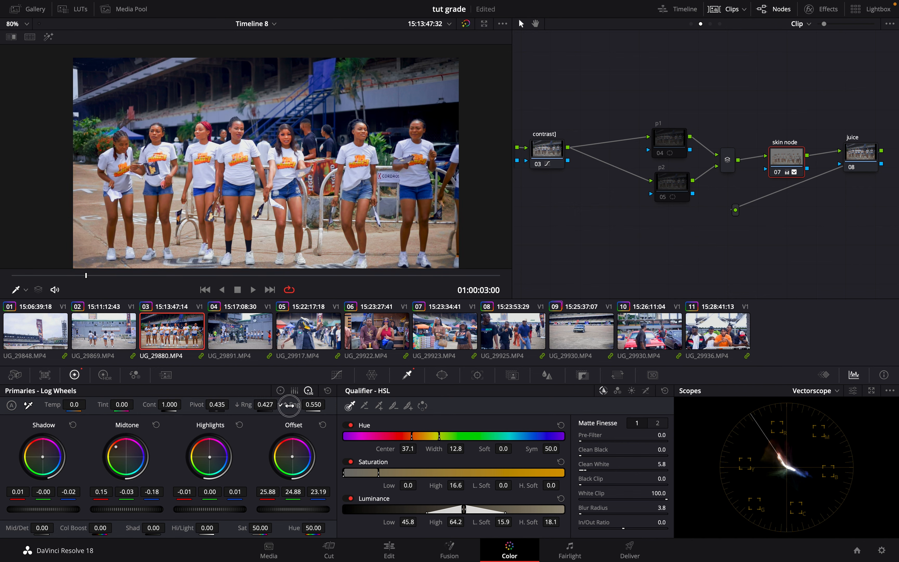
# Inspect the skin node's correction on the women in UG_29880.MP4 up close and at full frame
pyautogui.scroll(6, 370, 154)
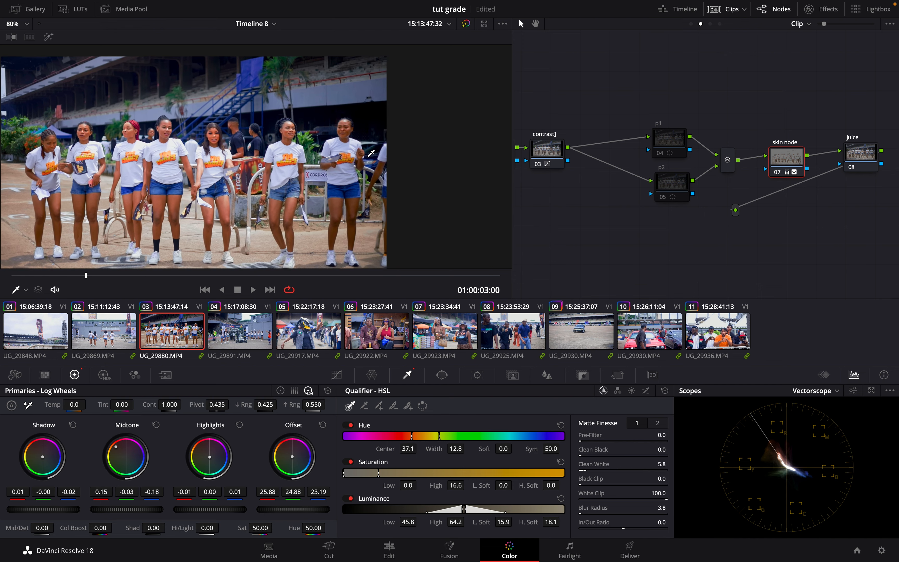
pyautogui.scroll(1, 337, 202)
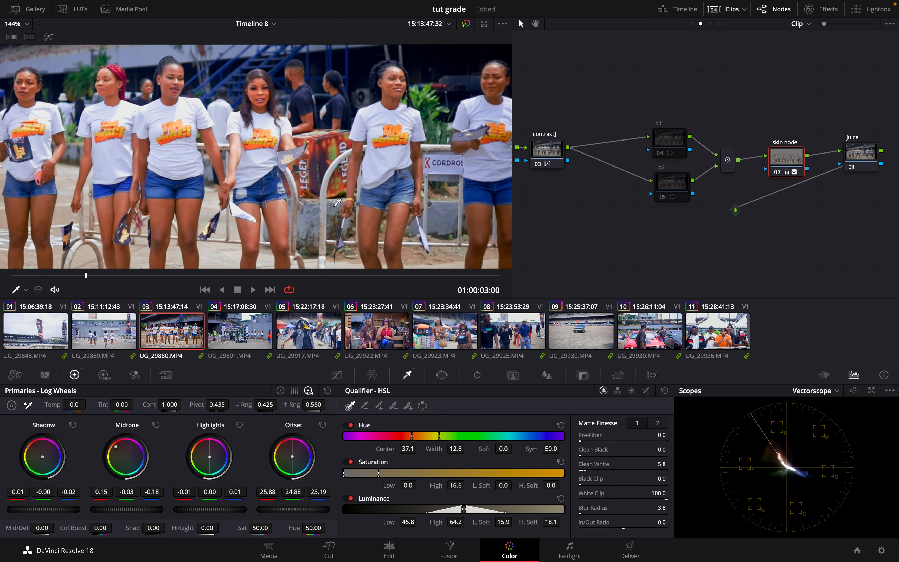
pyautogui.scroll(-6, 337, 202)
pyautogui.scroll(2, 337, 202)
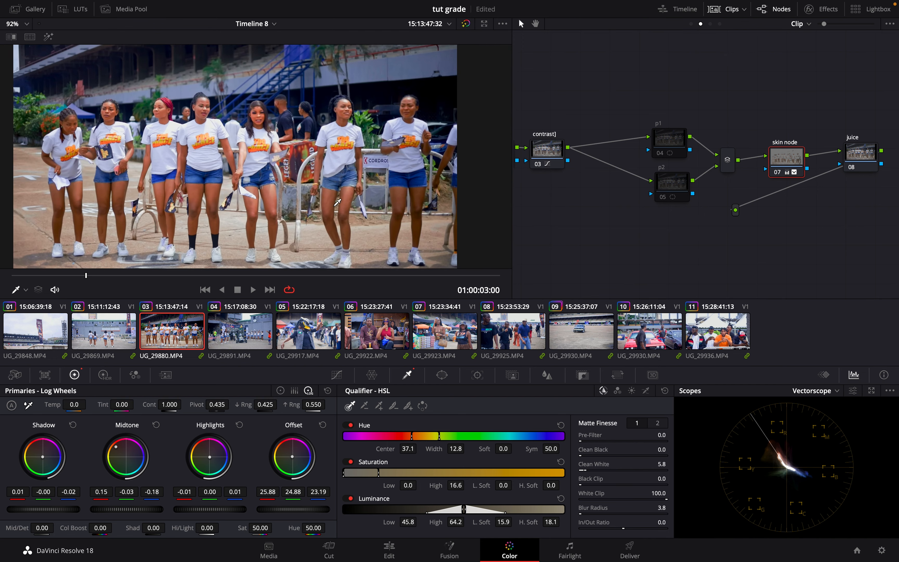
# Compare UG_29880.MP4 with and without all its grades, and set the skin node's high range to 0.508
pyautogui.click(466, 23)
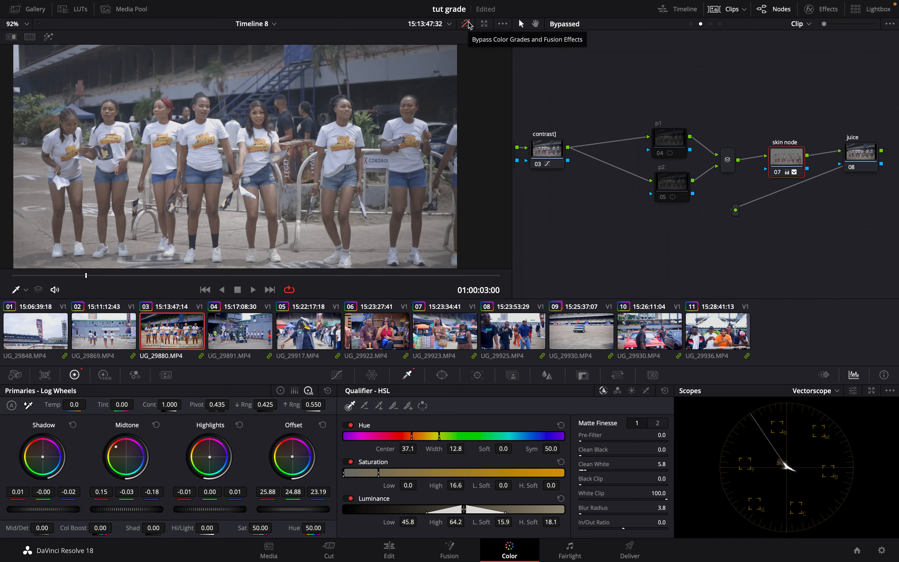
pyautogui.click(468, 25)
pyautogui.moveTo(311, 413)
pyautogui.mouseDown()
pyautogui.moveTo(316, 407)
pyautogui.moveTo(289, 410)
pyautogui.moveTo(371, 408)
pyautogui.moveTo(297, 408)
pyautogui.moveTo(317, 408)
pyautogui.mouseUp()
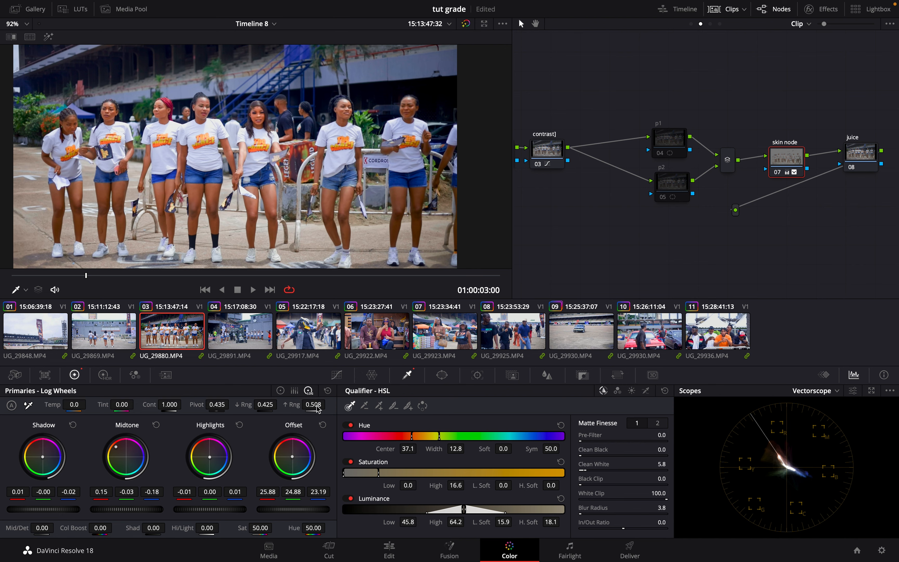
# Compare UG_29880.MP4 with the skin node disabled and enabled at different zoom levels, and save the project
pyautogui.press('super+minus')
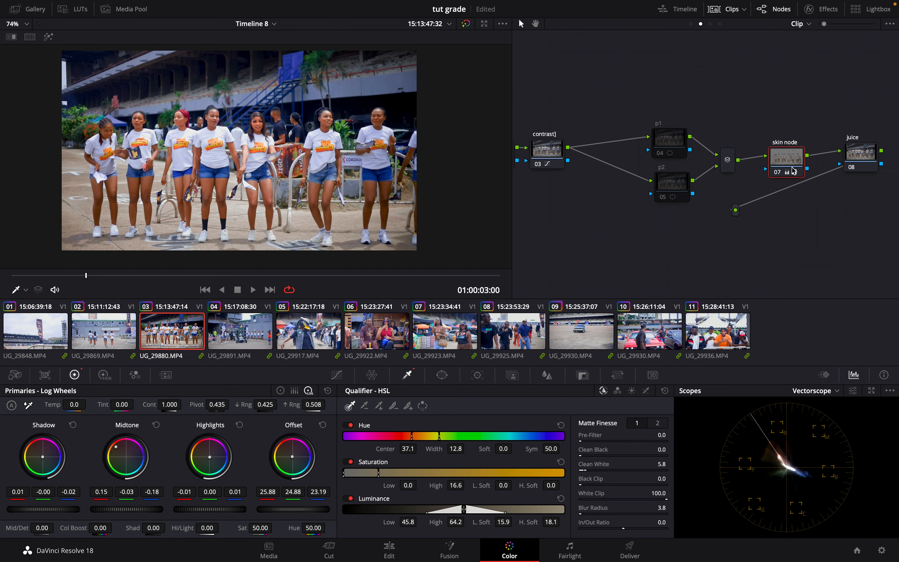
pyautogui.click(776, 173)
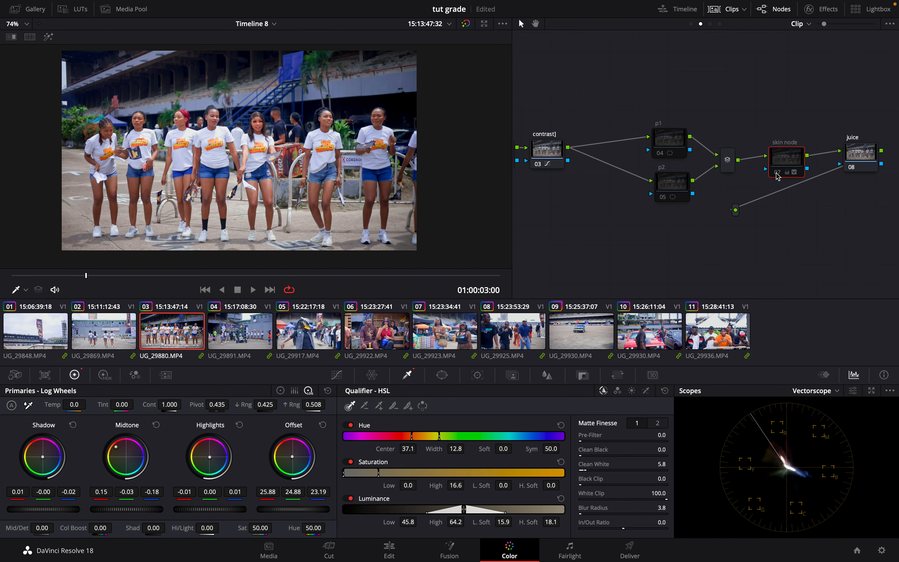
pyautogui.press('super+plus')
pyautogui.press('super+plus')
pyautogui.press('super+minus')
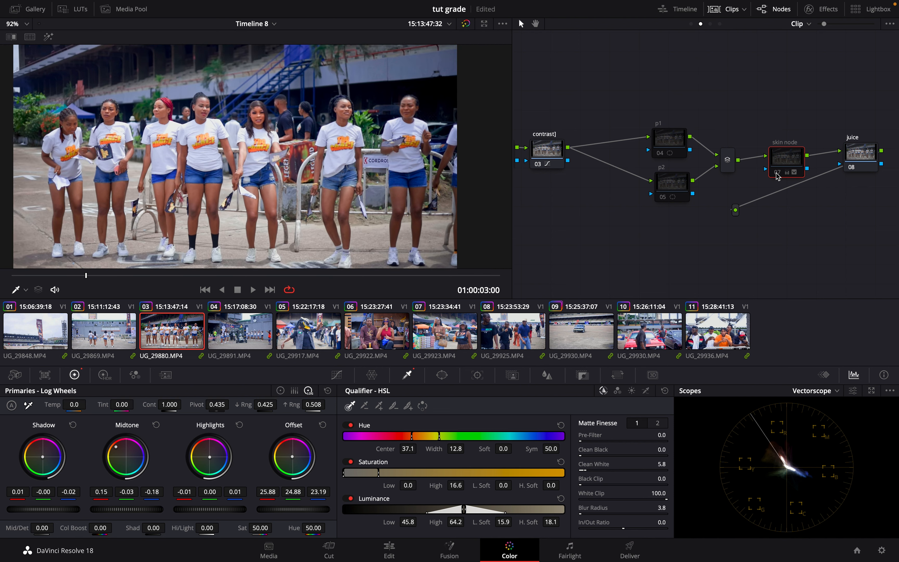
pyautogui.click(777, 174)
pyautogui.click(777, 174)
pyautogui.click(778, 174)
pyautogui.hscroll(2, 355, 188)
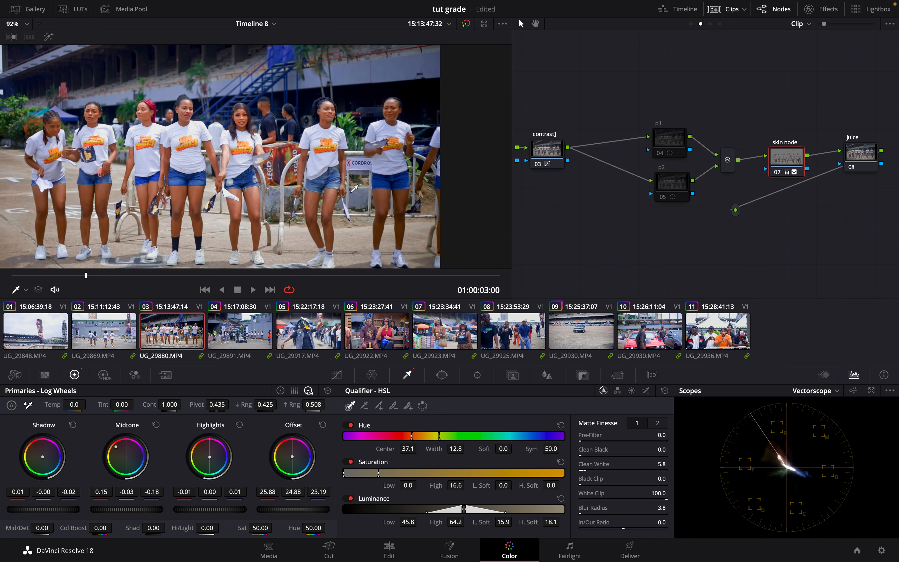
pyautogui.press('super+s')
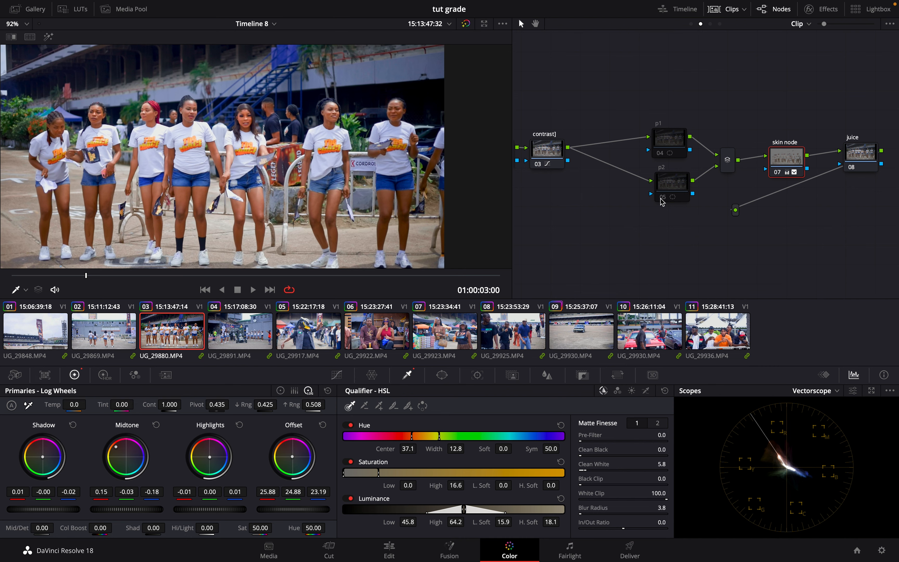
# Apply the grade of UG_29880.MP4 to all eleven clips, replacing their existing grades
pyautogui.hscroll(-3, 661, 202)
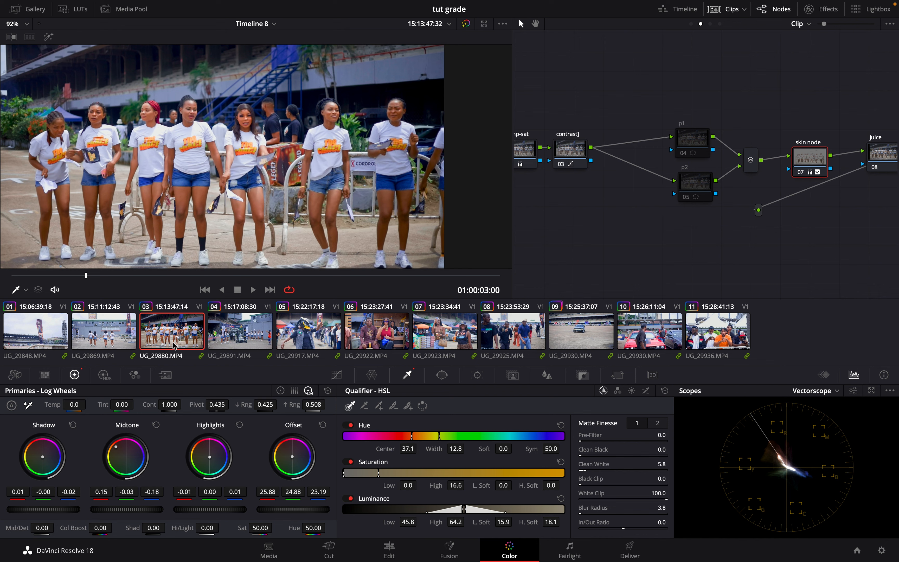
pyautogui.hotkey('ctrl', 'a')
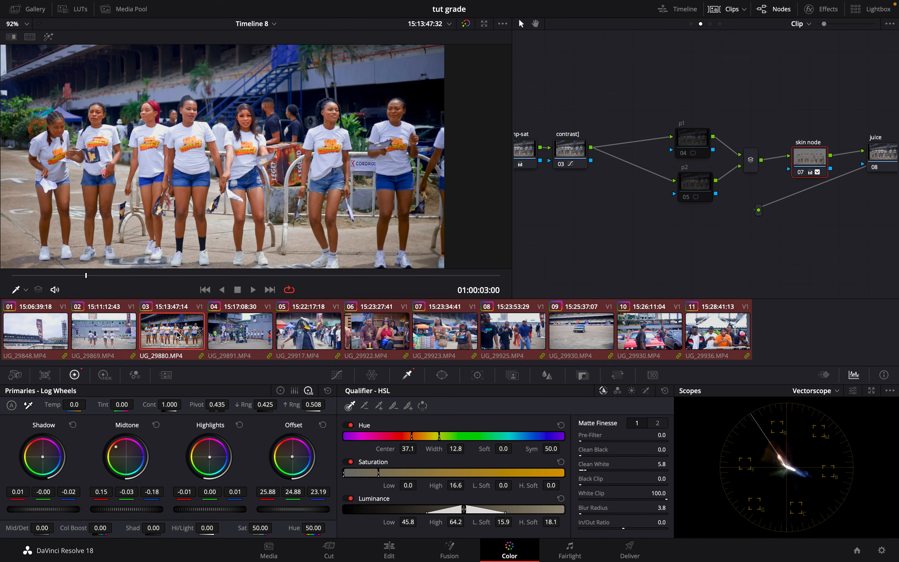
pyautogui.rightClick(178, 333)
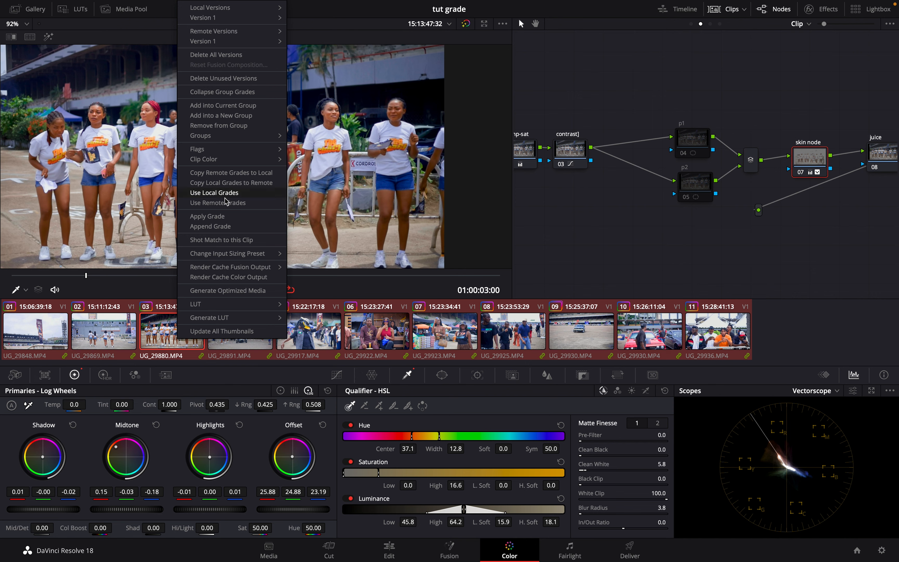
pyautogui.click(219, 217)
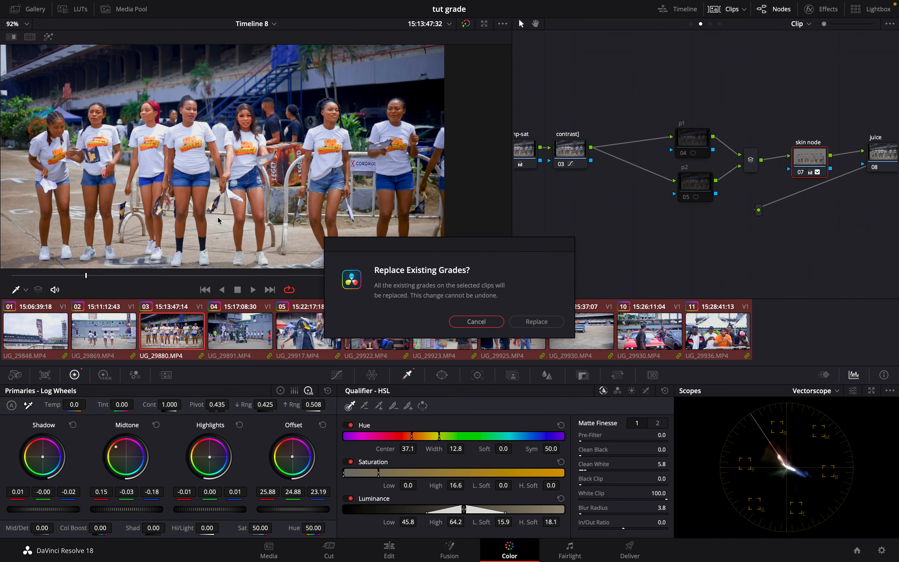
pyautogui.click(537, 324)
# Examine the copied skin node's effect on UG_29917.MP4 by comparing the shot with the node disabled and enabled
pyautogui.click(314, 342)
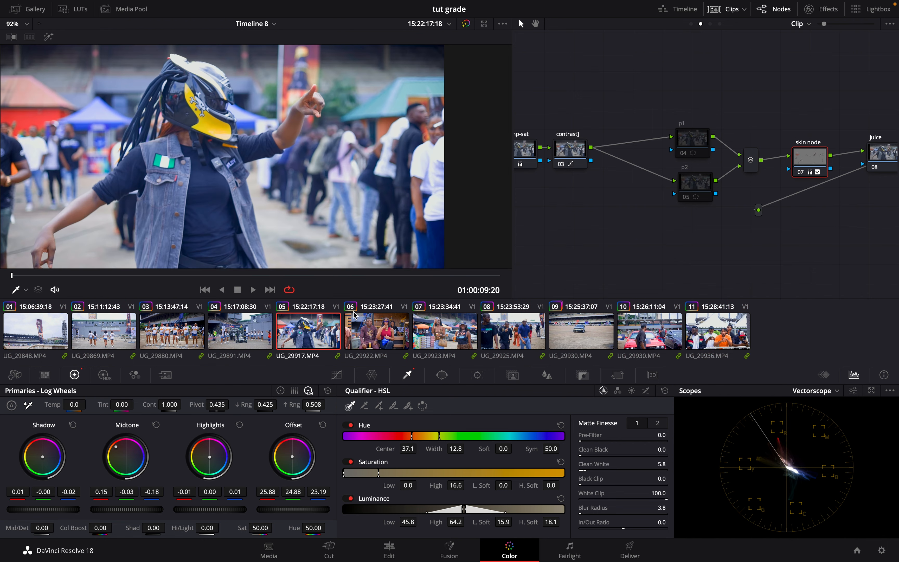
pyautogui.scroll(-4, 325, 207)
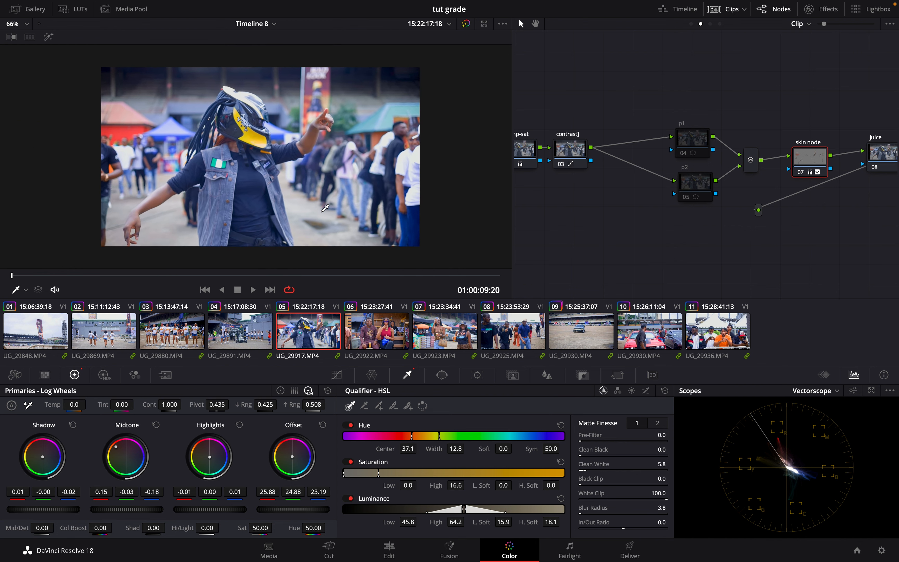
pyautogui.click(801, 172)
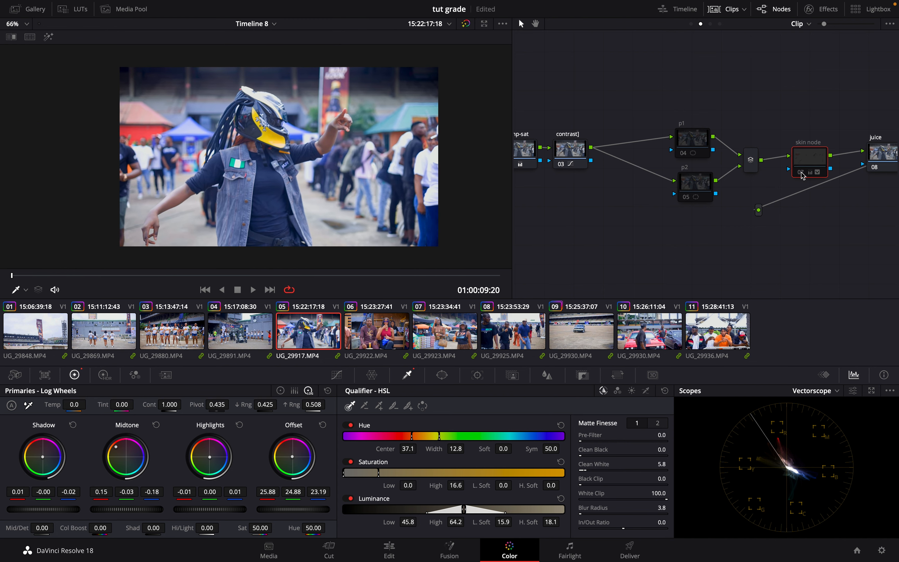
pyautogui.click(801, 172)
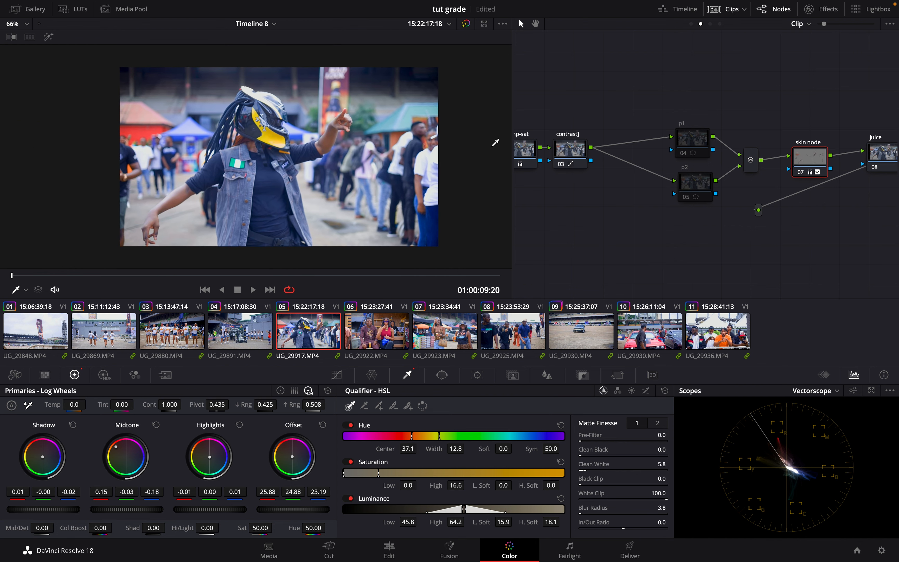
pyautogui.scroll(5, 333, 155)
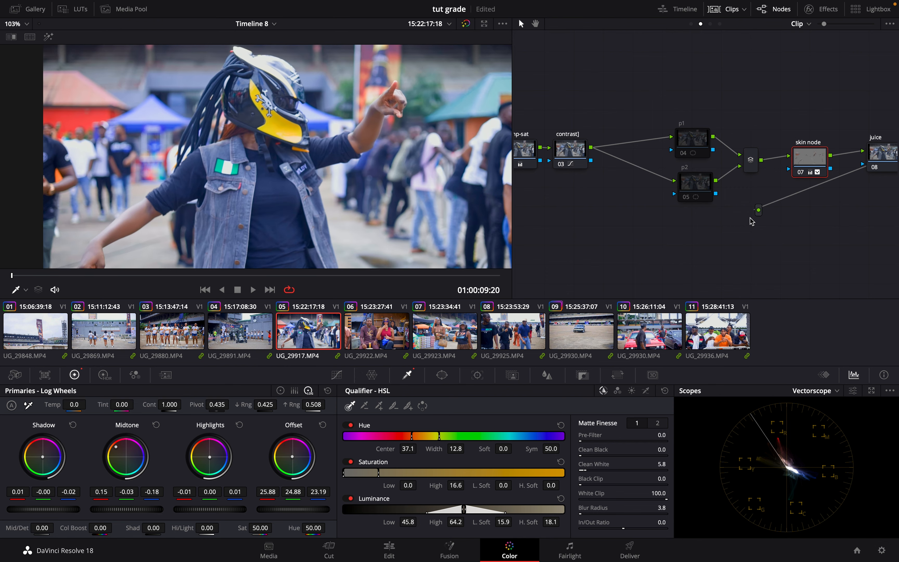
pyautogui.click(801, 171)
pyautogui.click(802, 173)
pyautogui.scroll(-2, 390, 224)
pyautogui.scroll(1, 390, 224)
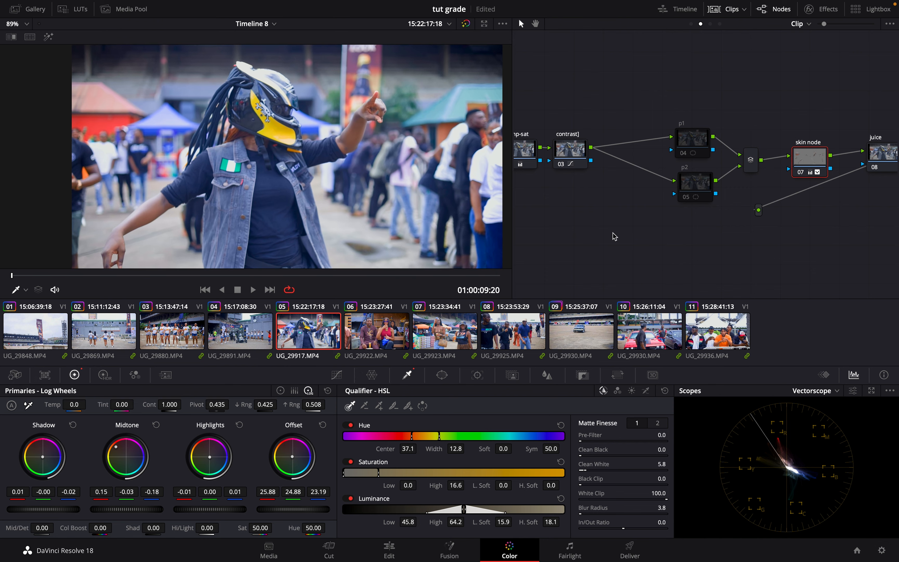
# Warm UG_29917.MP4 by setting the temperature to 120.0 on its temp-sat node
pyautogui.hscroll(-3, 618, 186)
pyautogui.click(565, 152)
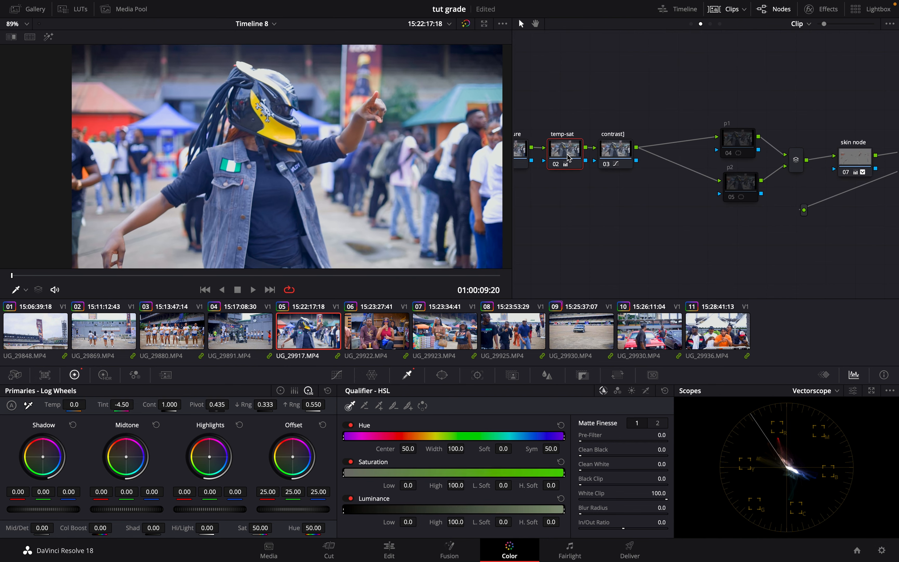
pyautogui.moveTo(78, 405); pyautogui.dragTo(83, 405)
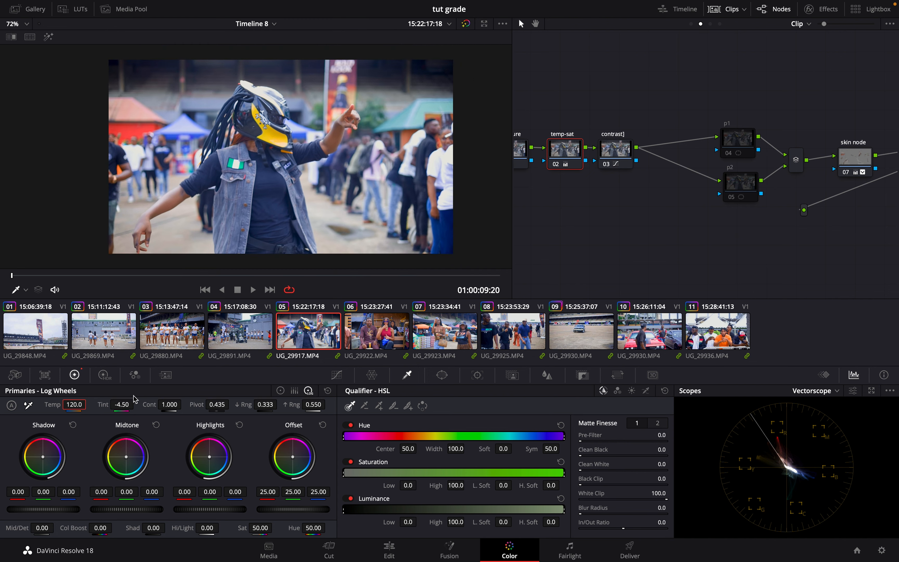
# Compare the seated couple's skin in UG_29922.MP4 with the skin node disabled and enabled
pyautogui.click(387, 344)
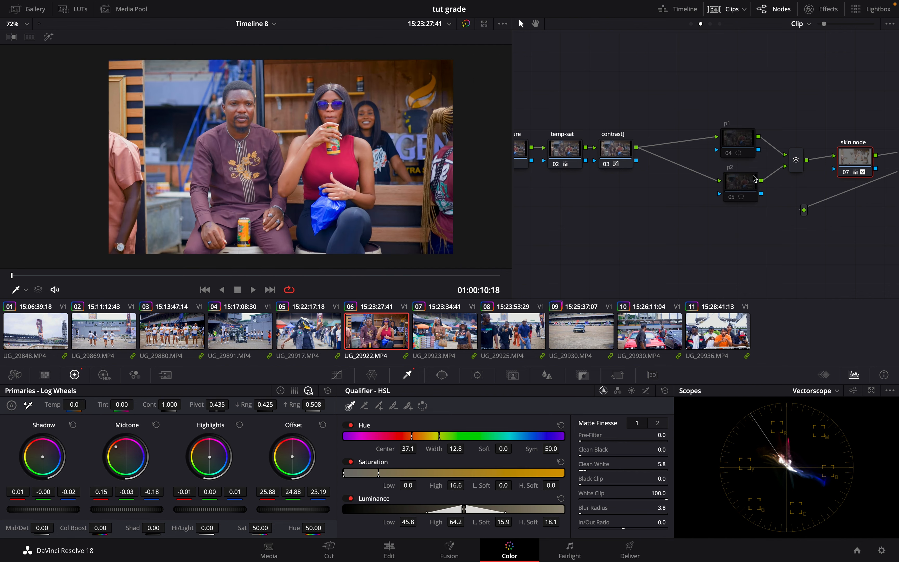
pyautogui.scroll(2, 416, 141)
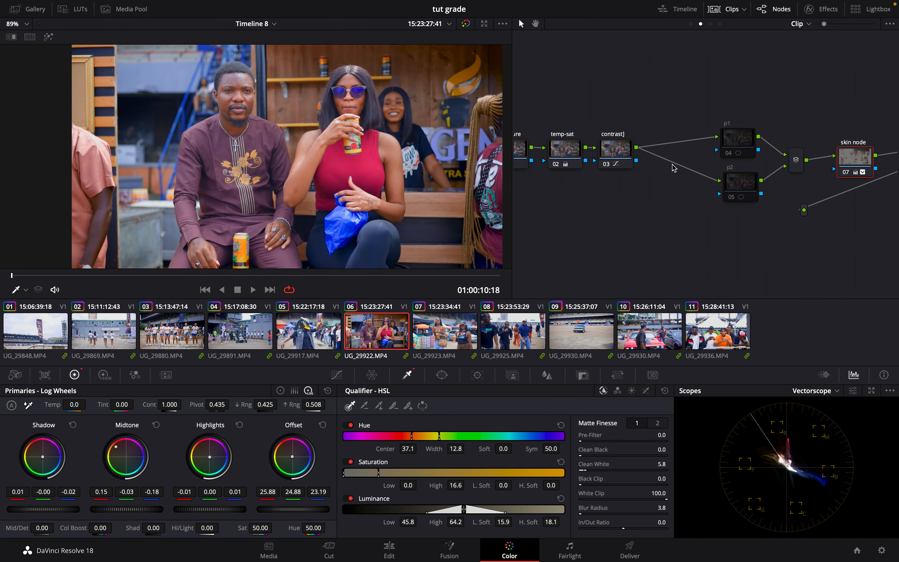
pyautogui.hscroll(3, 847, 173)
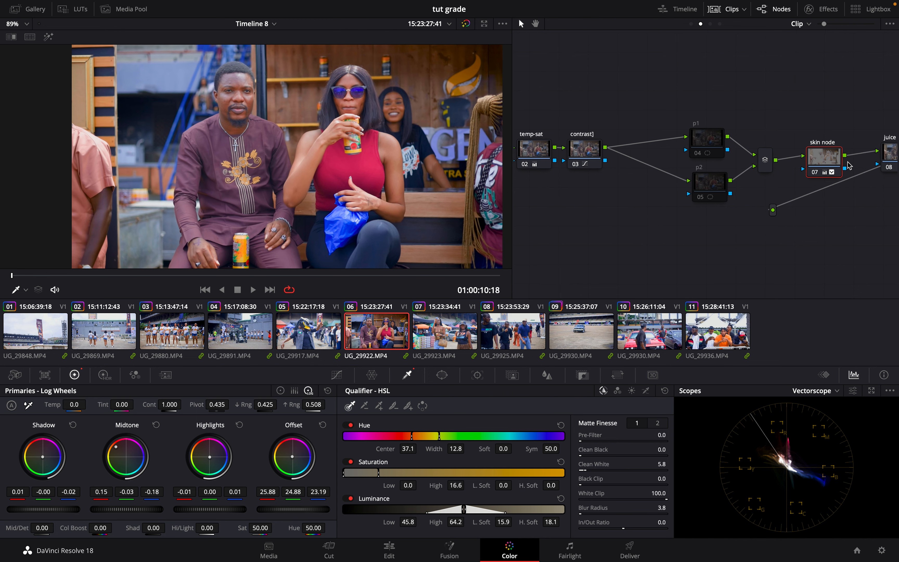
pyautogui.click(819, 172)
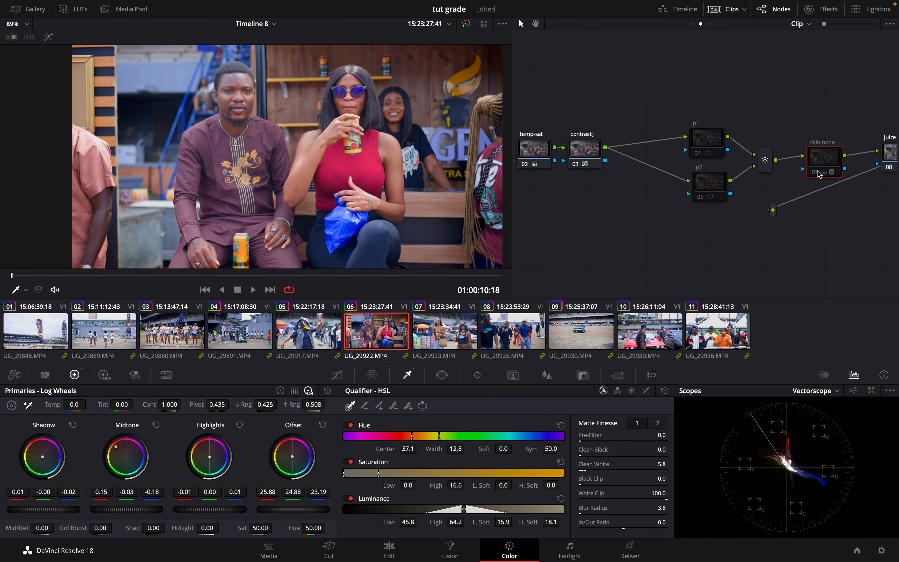
pyautogui.click(816, 173)
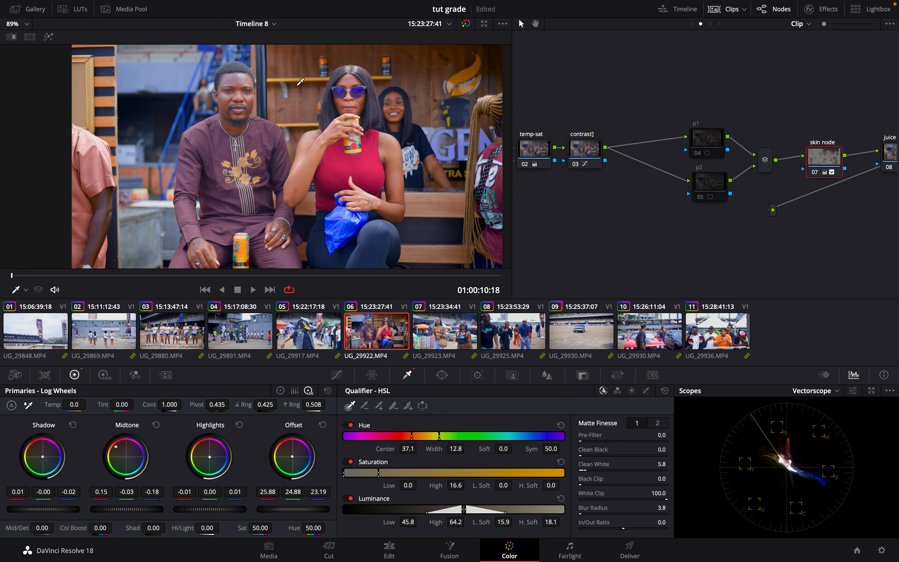
# Add the seated man's forehead tones to the skin node's qualifier in UG_29922.MP4, checking the selection in the highlight view
pyautogui.click(48, 37)
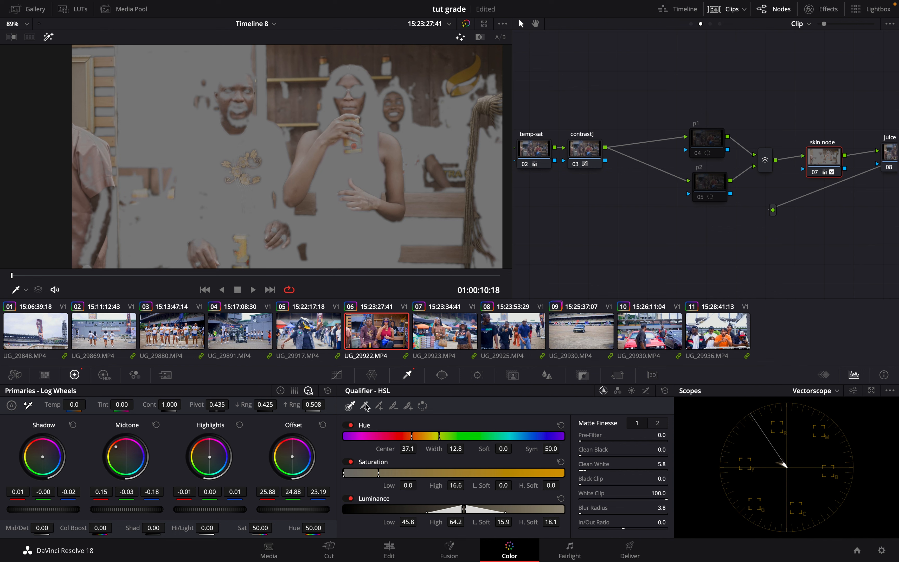
pyautogui.click(379, 406)
pyautogui.click(239, 79)
pyautogui.click(239, 75)
pyautogui.click(245, 73)
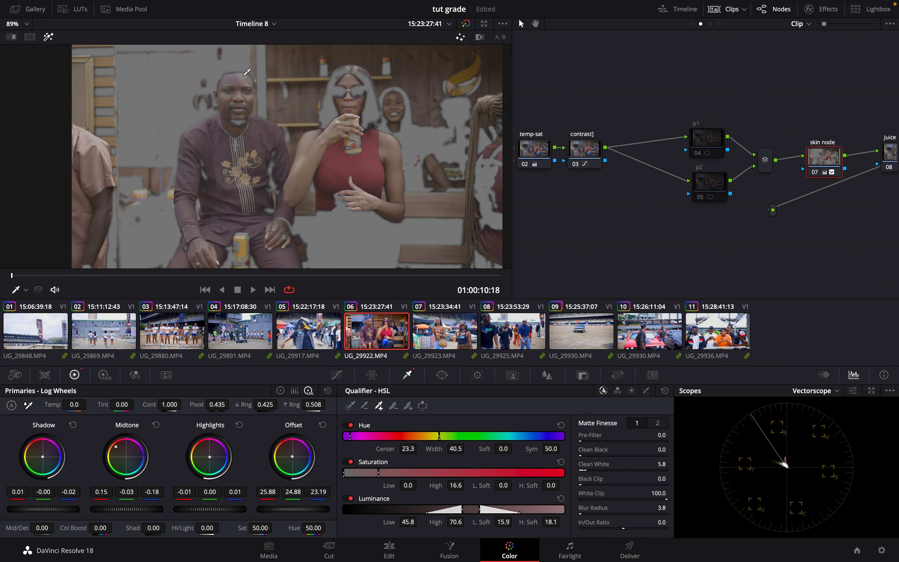
pyautogui.click(244, 74)
pyautogui.click(48, 36)
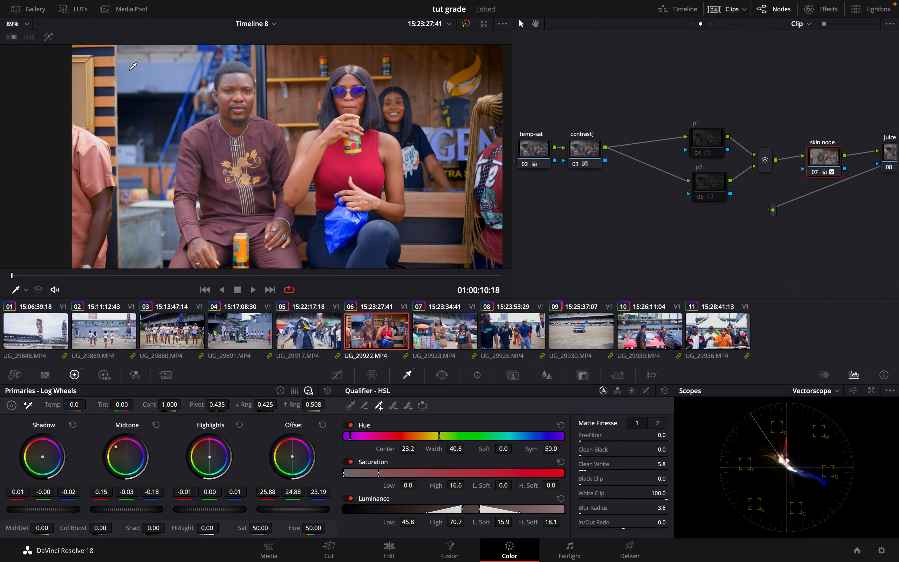
# Compare UG_29922.MP4 with the widened skin selection disabled and enabled, and adjust the skin node's high range
pyautogui.click(815, 172)
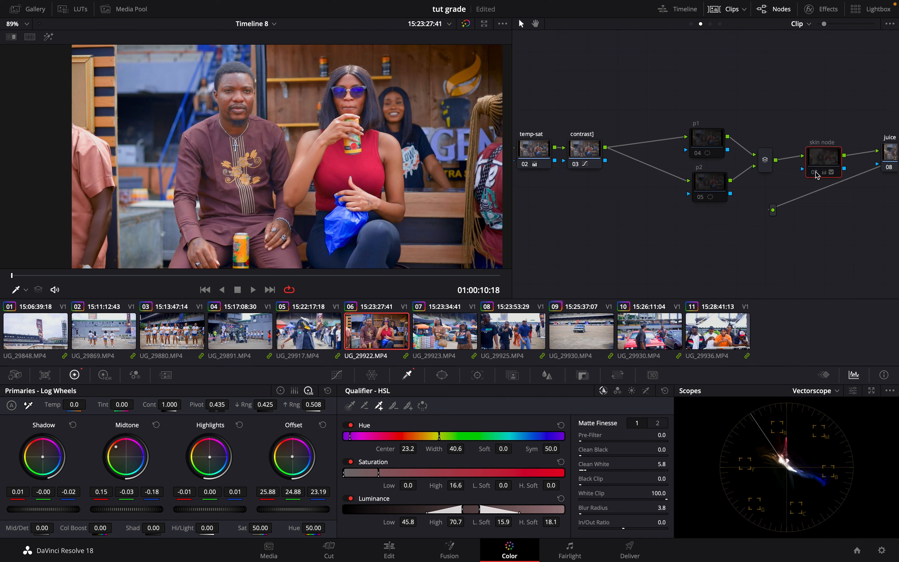
pyautogui.click(816, 173)
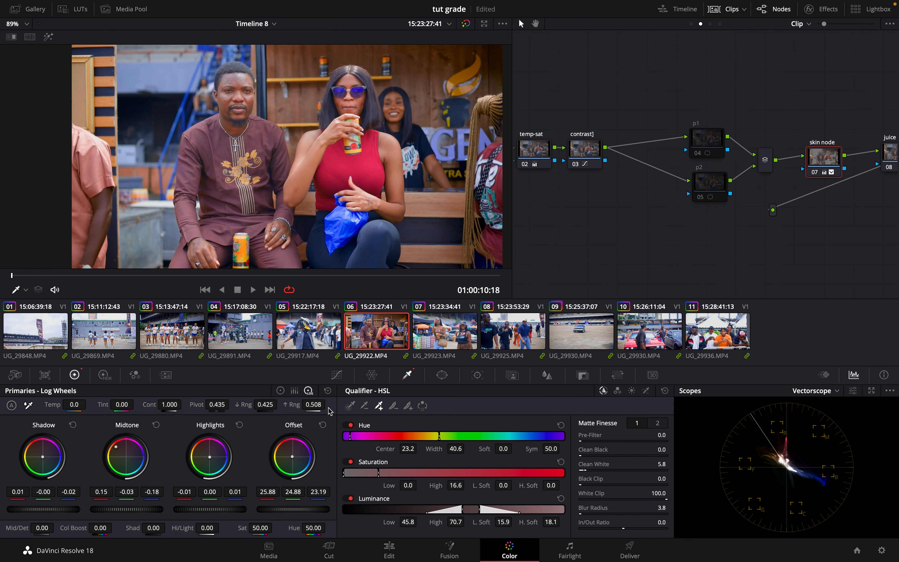
pyautogui.moveTo(316, 404); pyautogui.dragTo(289, 410)
# Compare UG_29925.MP4 with its skin node disabled and enabled, and move the playhead to 01:00:14:06
pyautogui.click(514, 338)
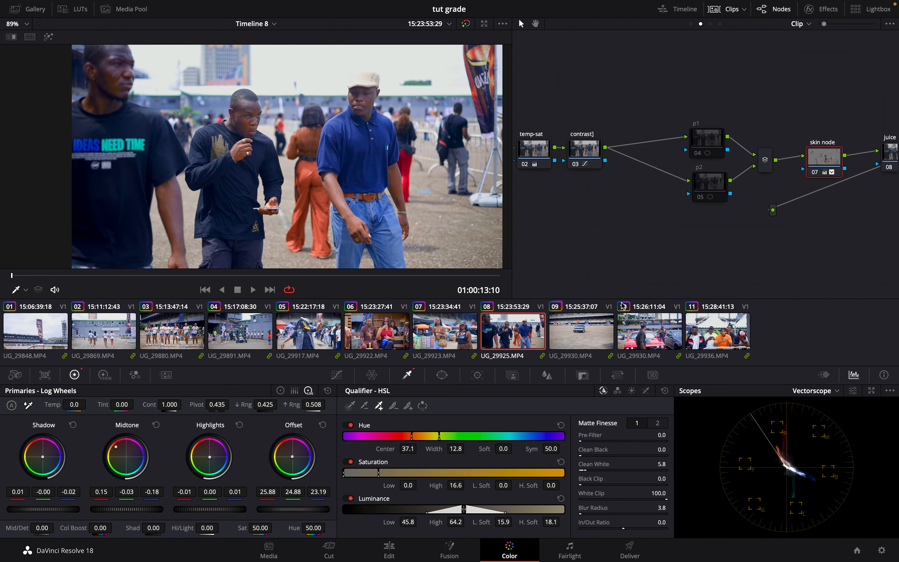
pyautogui.click(816, 173)
pyautogui.click(816, 173)
pyautogui.moveTo(196, 273); pyautogui.dragTo(227, 285)
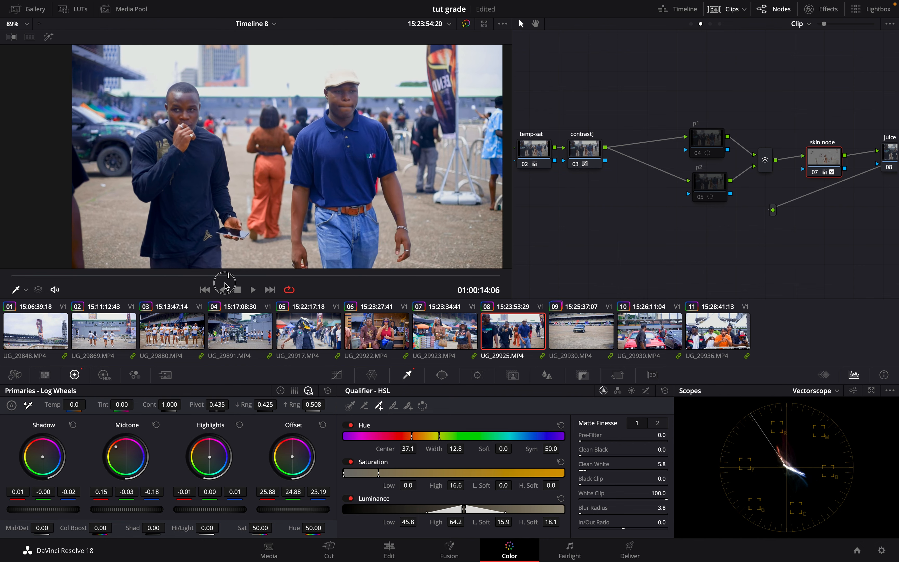
# Show the skin node's highlighted selection in UG_29925.MP4 and add the forehead tones of the man in the dark long-sleeved shirt
pyautogui.click(49, 37)
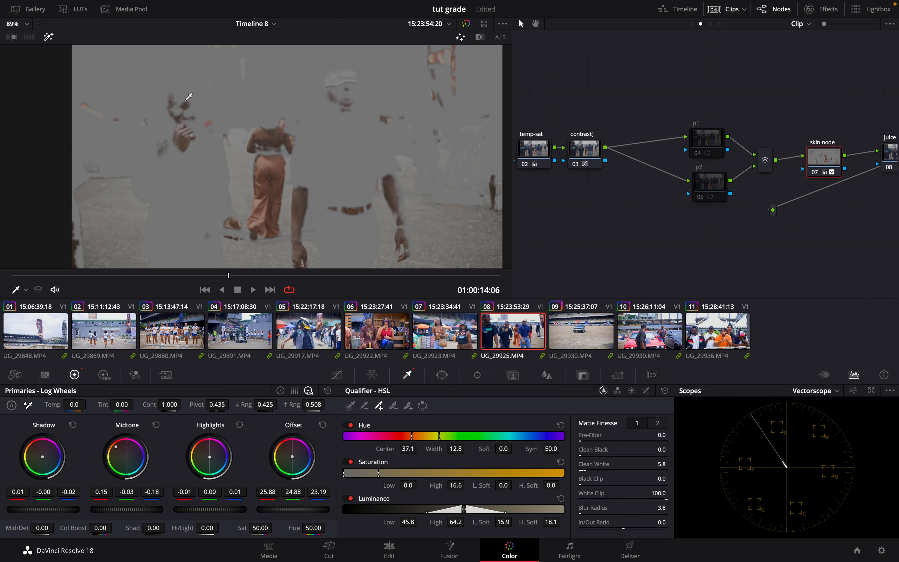
pyautogui.click(191, 93)
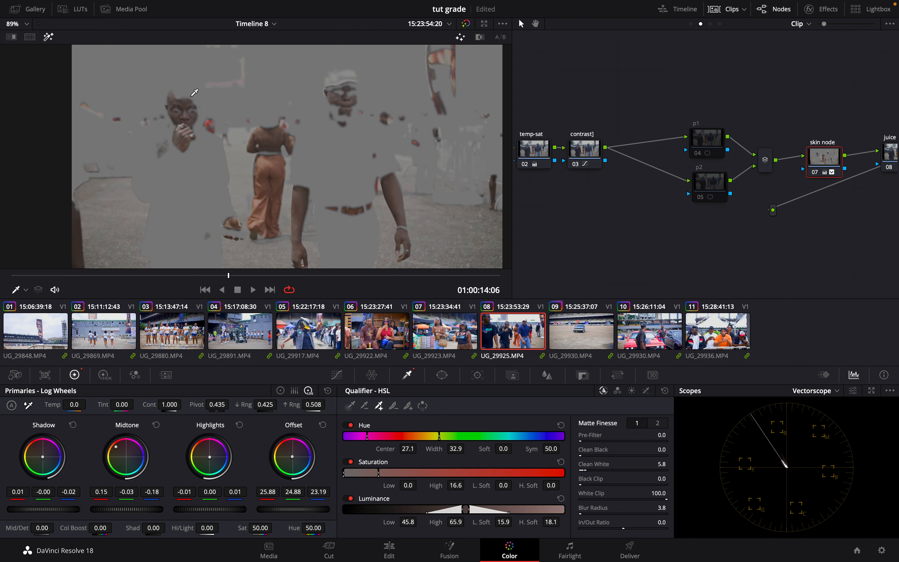
pyautogui.click(196, 93)
pyautogui.click(191, 92)
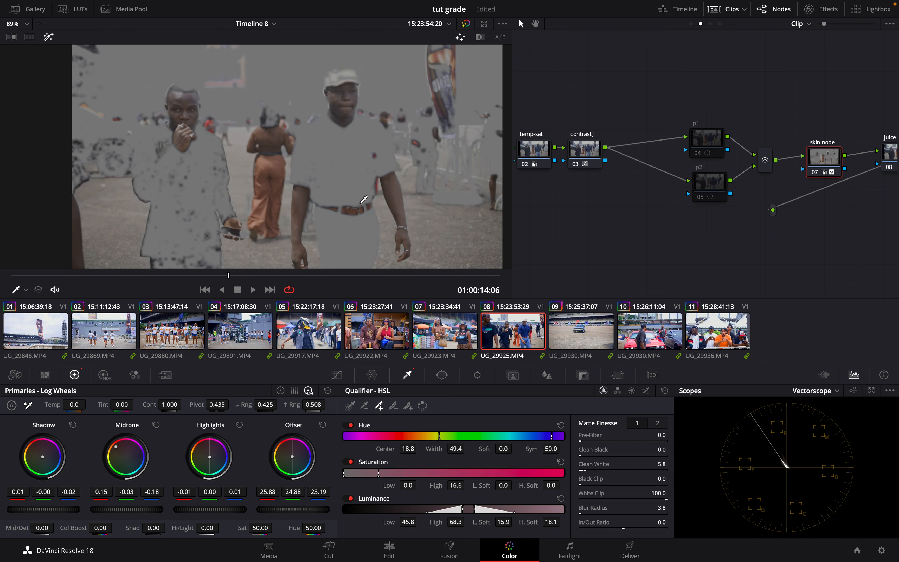
pyautogui.scroll(-2, 363, 200)
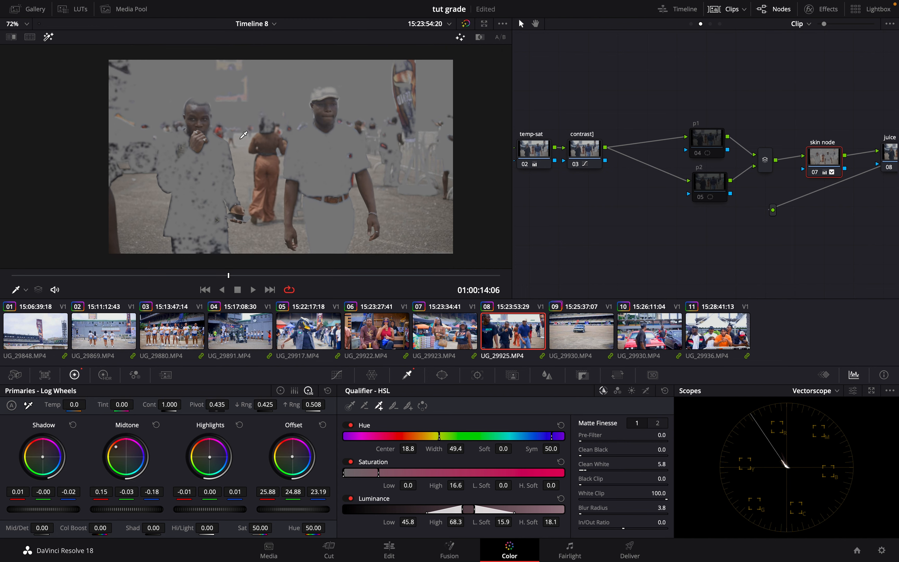
# Warm the skin node's offset in UG_29925.MP4 to 27.07, 24.57 and 22.46, and turn off the highlight view
pyautogui.scroll(2, 243, 135)
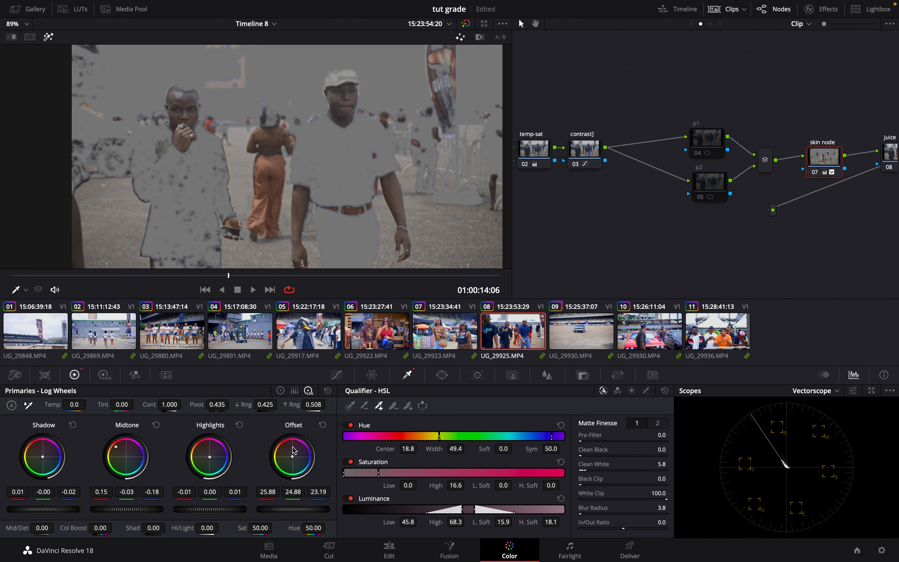
pyautogui.moveTo(293, 460)
pyautogui.mouseDown()
pyautogui.moveTo(297, 428)
pyautogui.moveTo(334, 420)
pyautogui.moveTo(287, 454)
pyautogui.moveTo(299, 457)
pyautogui.moveTo(290, 454)
pyautogui.mouseUp()
pyautogui.click(49, 36)
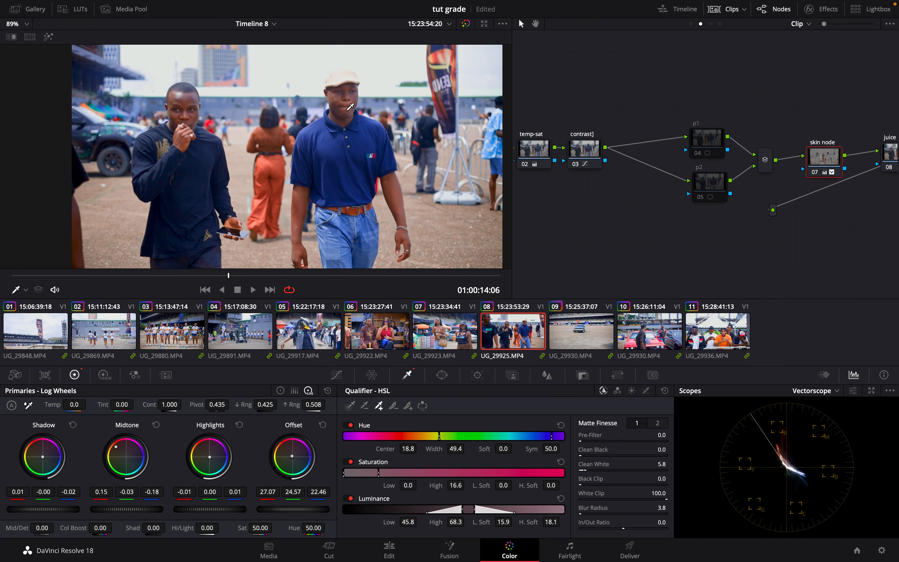
# Set UG_29925.MP4's skin node low range to 0.519 and high range to 0.220, comparing with the node disabled and enabled
pyautogui.click(814, 172)
pyautogui.click(814, 172)
pyautogui.moveTo(265, 404); pyautogui.dragTo(246, 415)
pyautogui.click(813, 173)
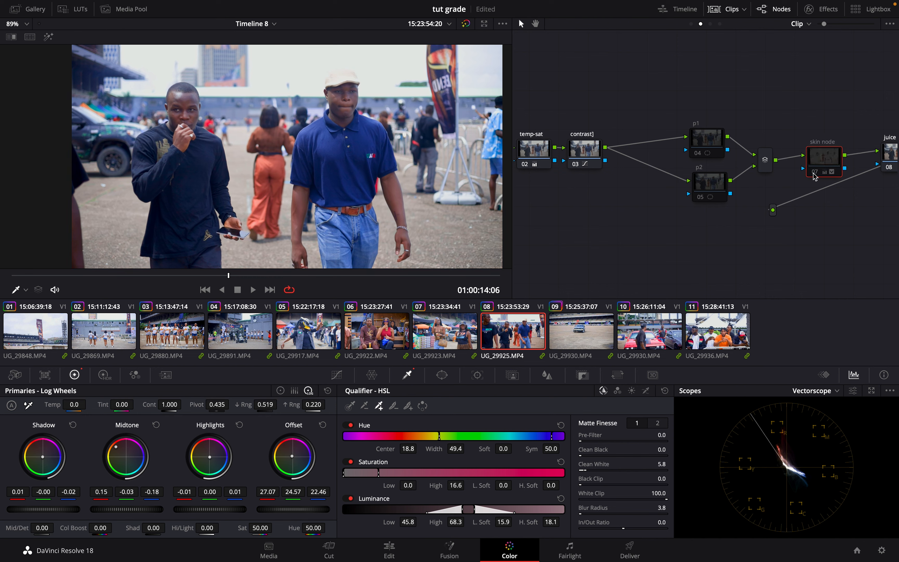
pyautogui.click(813, 173)
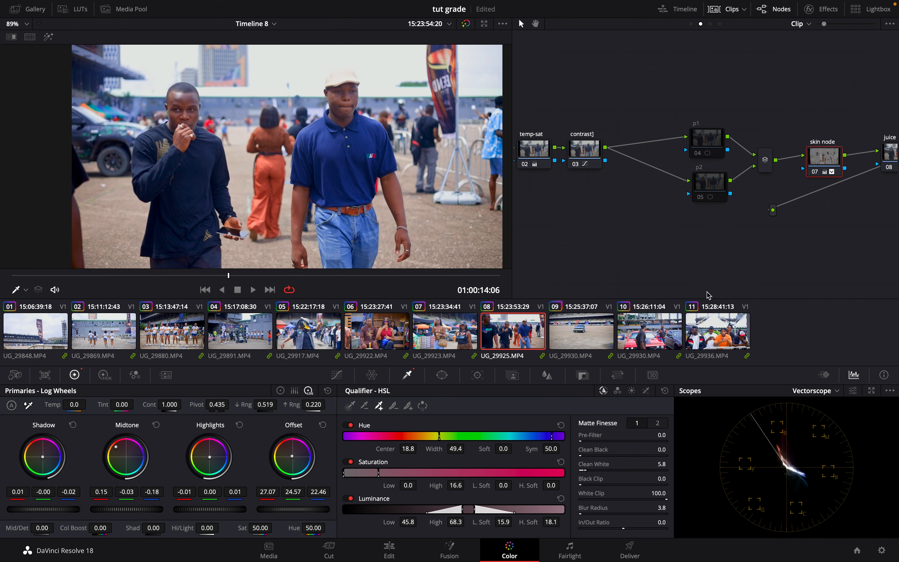
# Reduce the skin node's saturation in UG_29925.MP4 to 40.50 and compare the image with the node disabled and enabled
pyautogui.moveTo(259, 529); pyautogui.dragTo(253, 531)
pyautogui.moveTo(247, 533); pyautogui.dragTo(219, 538)
pyautogui.hotkey('ctrl', 'd')
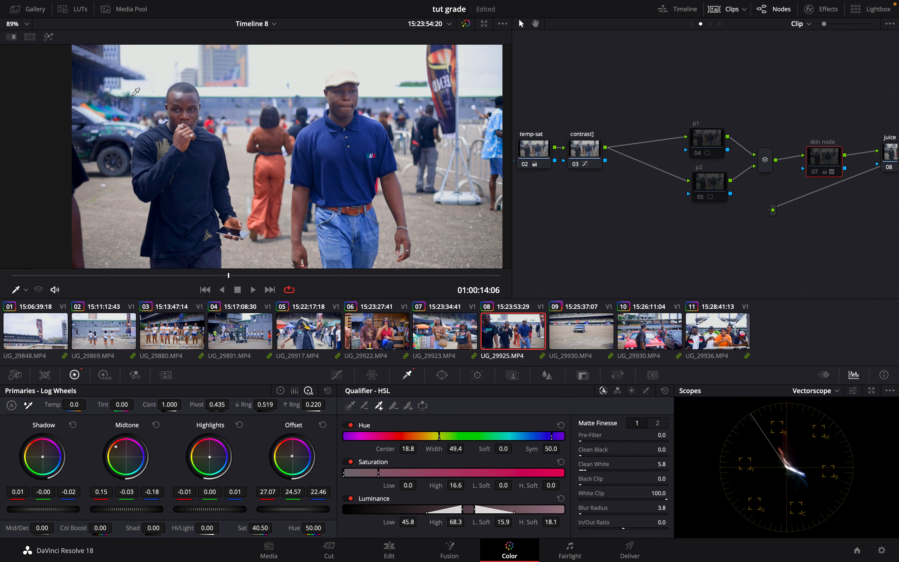
pyautogui.click(816, 174)
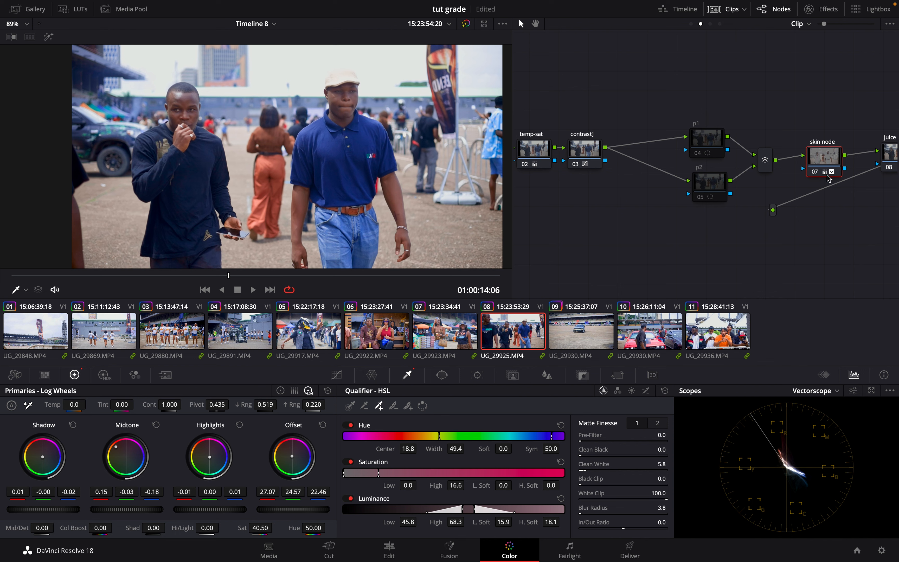
pyautogui.click(818, 172)
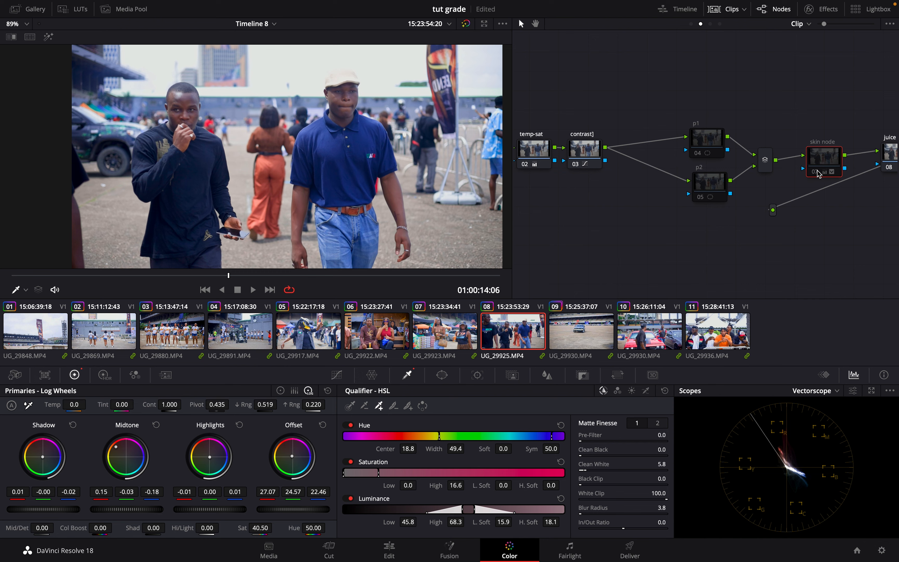
pyautogui.click(818, 172)
# Open UG_29923.MP4 and compare the two women's skin with the skin node disabled and enabled
pyautogui.scroll(-3, 436, 242)
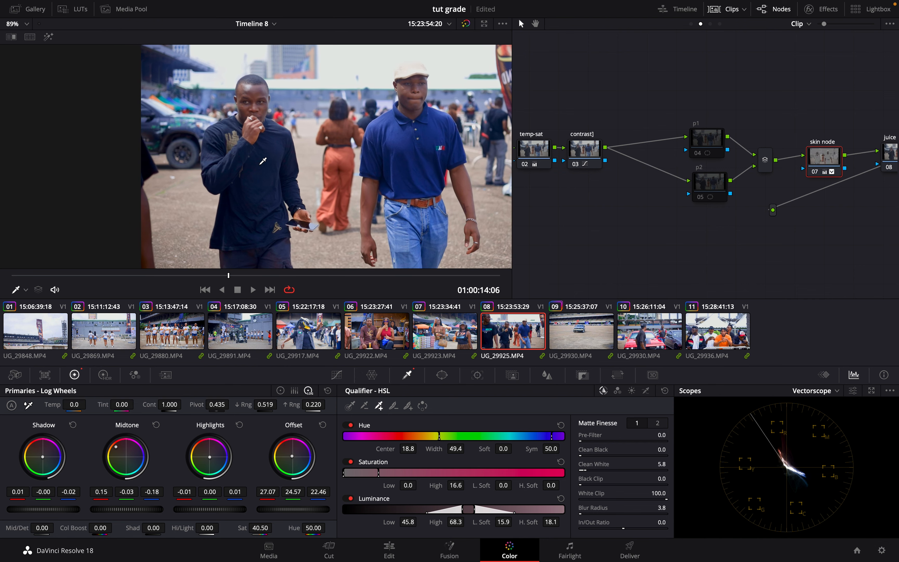
pyautogui.scroll(-3, 263, 160)
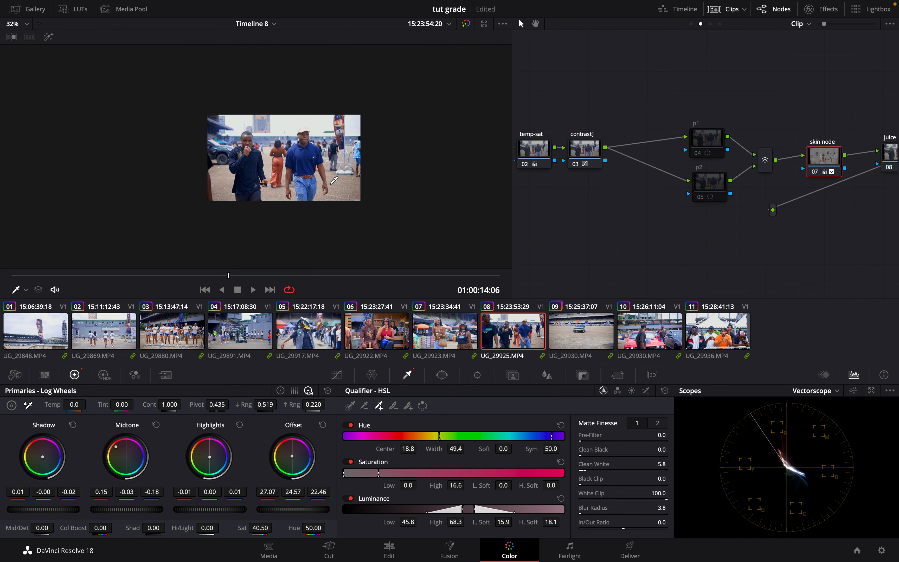
pyautogui.scroll(1, 334, 179)
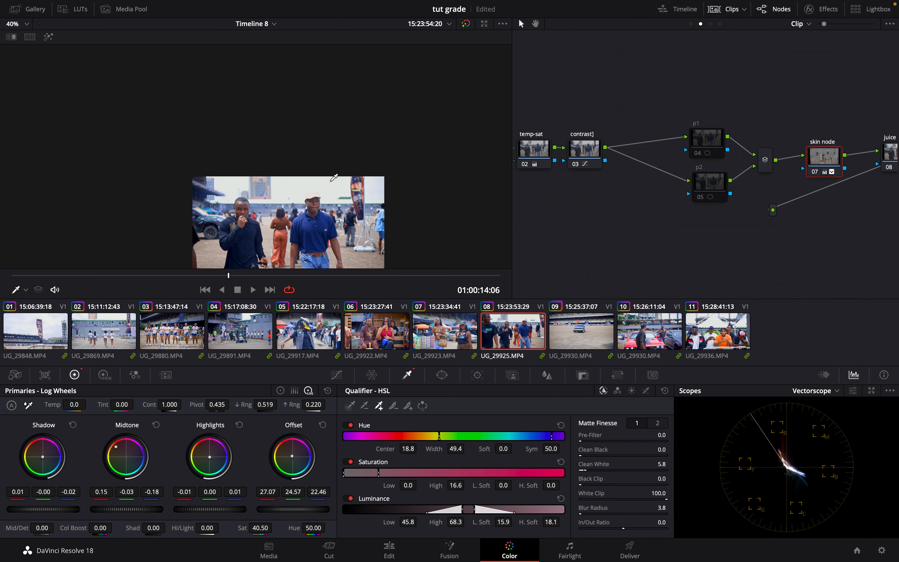
pyautogui.click(457, 341)
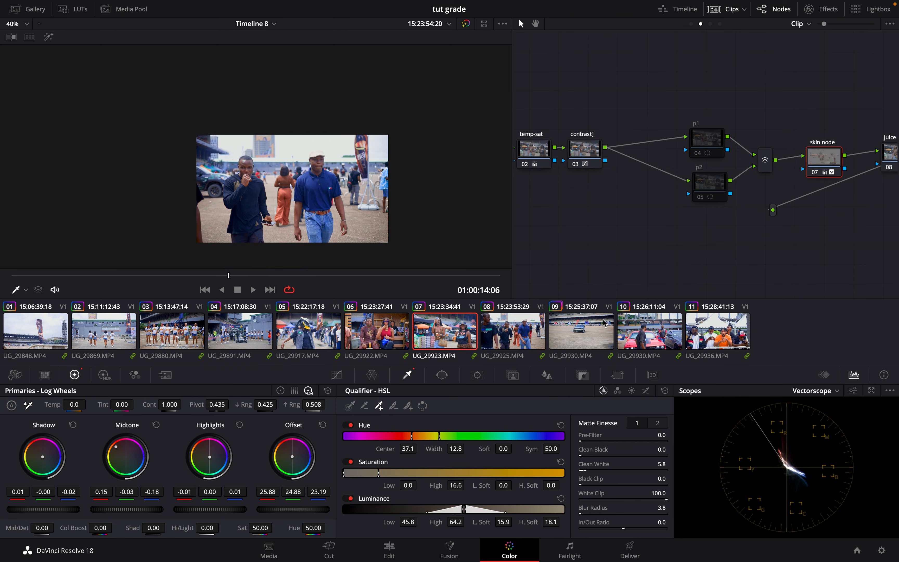
pyautogui.scroll(4, 386, 193)
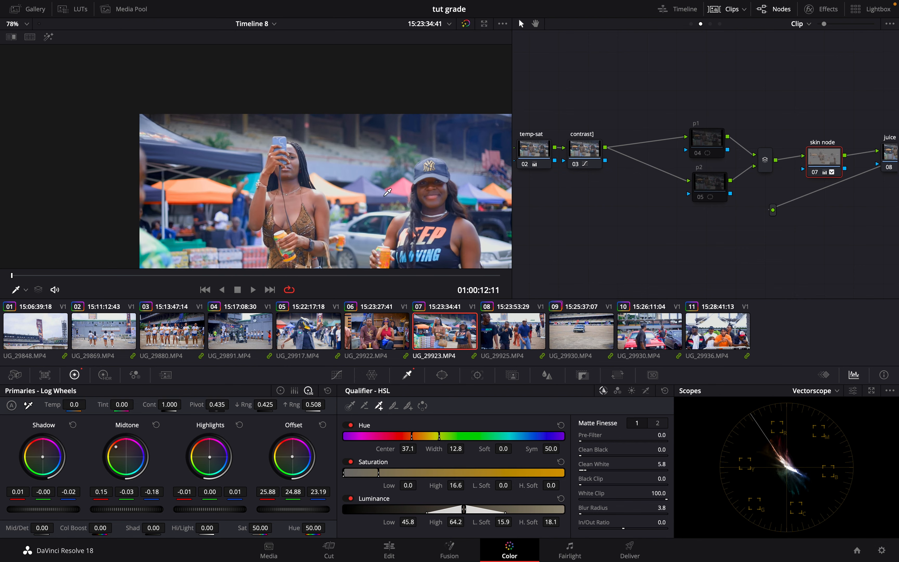
pyautogui.scroll(-3, 387, 192)
pyautogui.scroll(6, 388, 192)
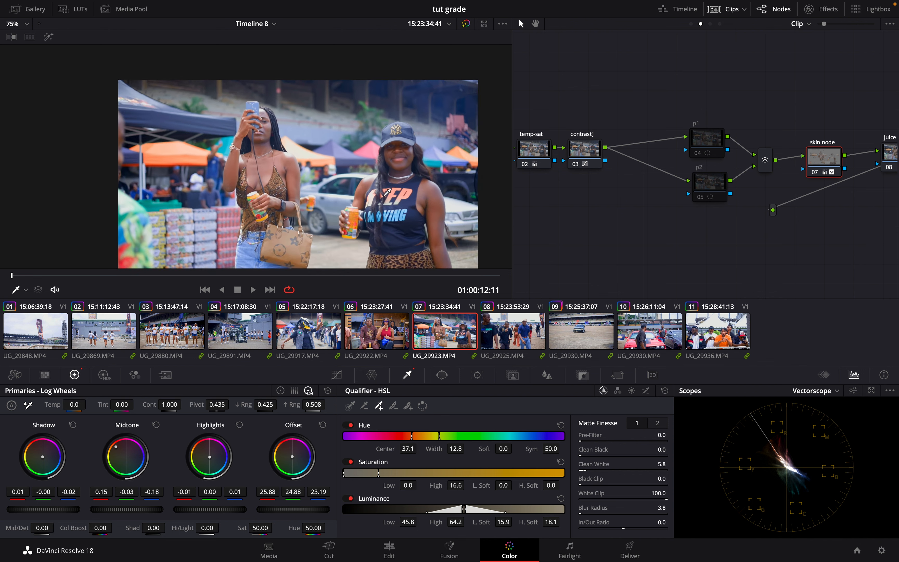
pyautogui.rightClick(388, 192)
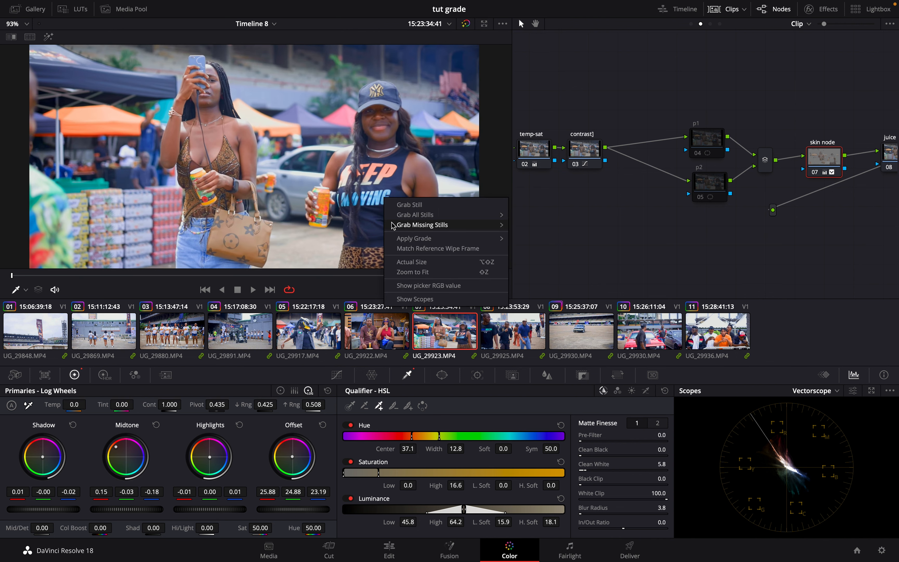
pyautogui.click(305, 108)
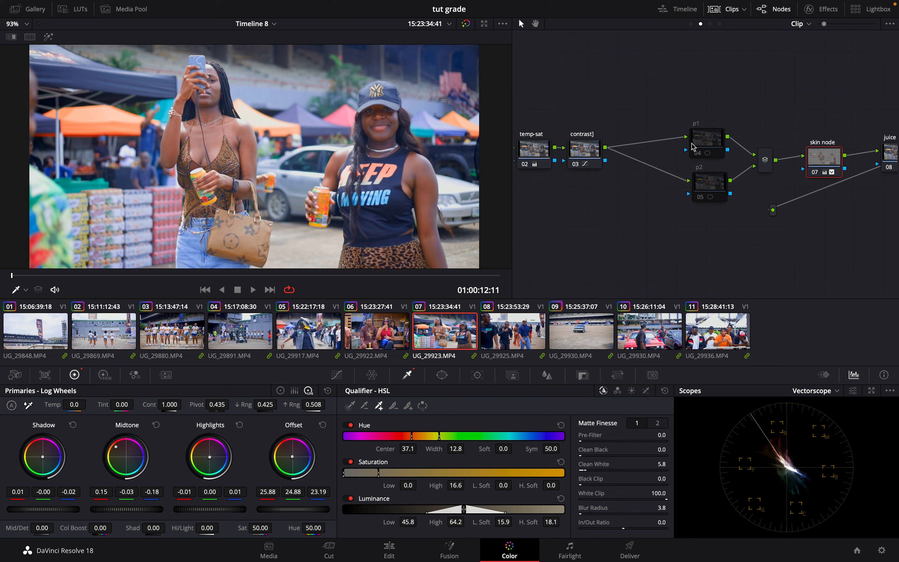
pyautogui.click(815, 173)
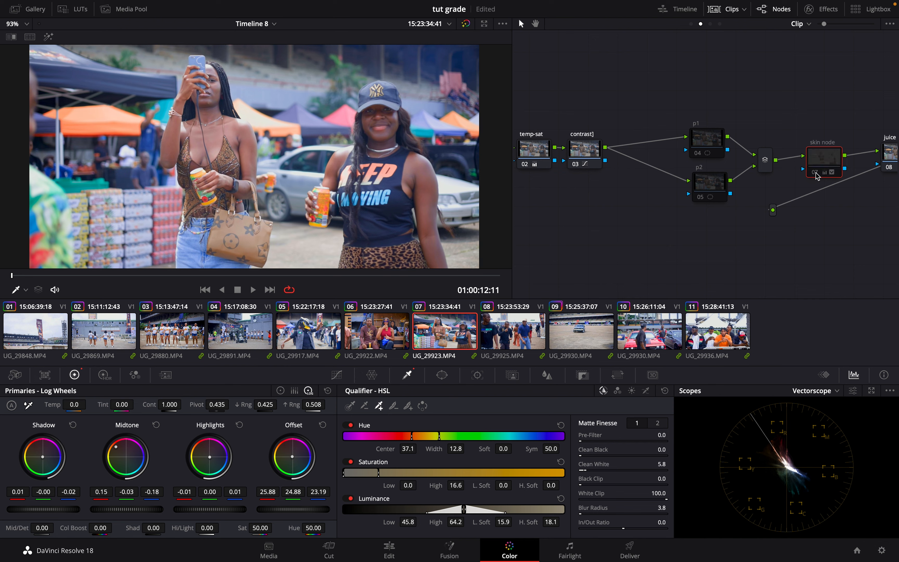
pyautogui.click(816, 172)
pyautogui.scroll(-3, 257, 184)
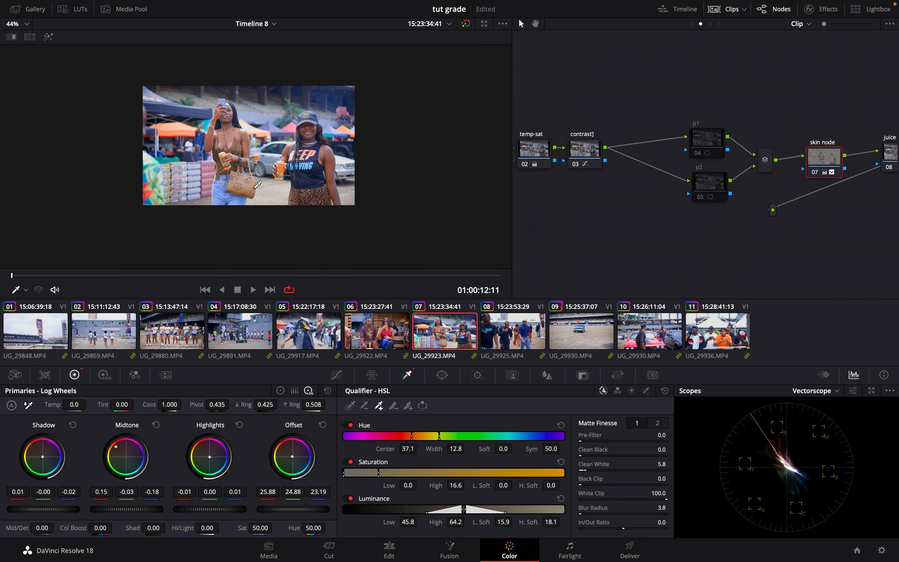
pyautogui.scroll(2, 257, 185)
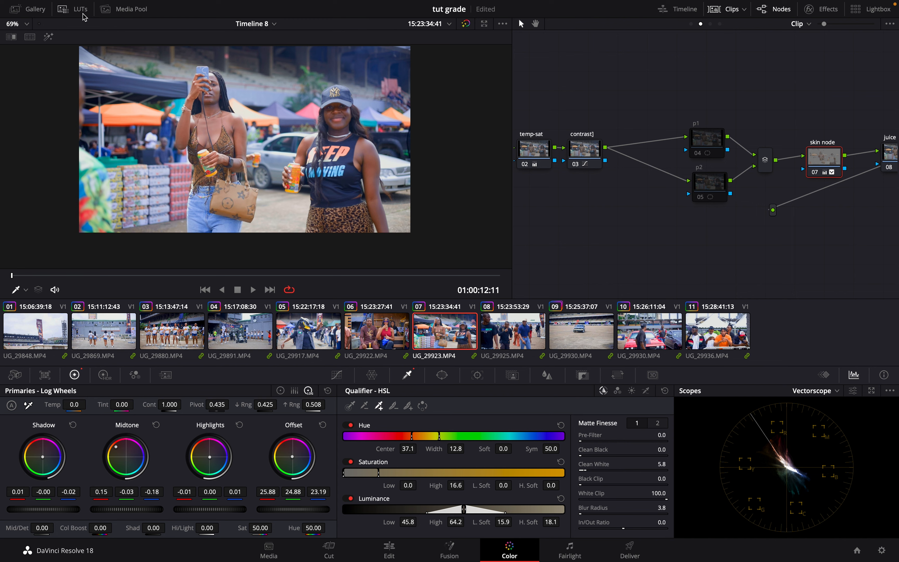
# Show the skin node's highlighted selection in UG_29923.MP4 and add the face and arm tones of the woman in the cap
pyautogui.click(48, 36)
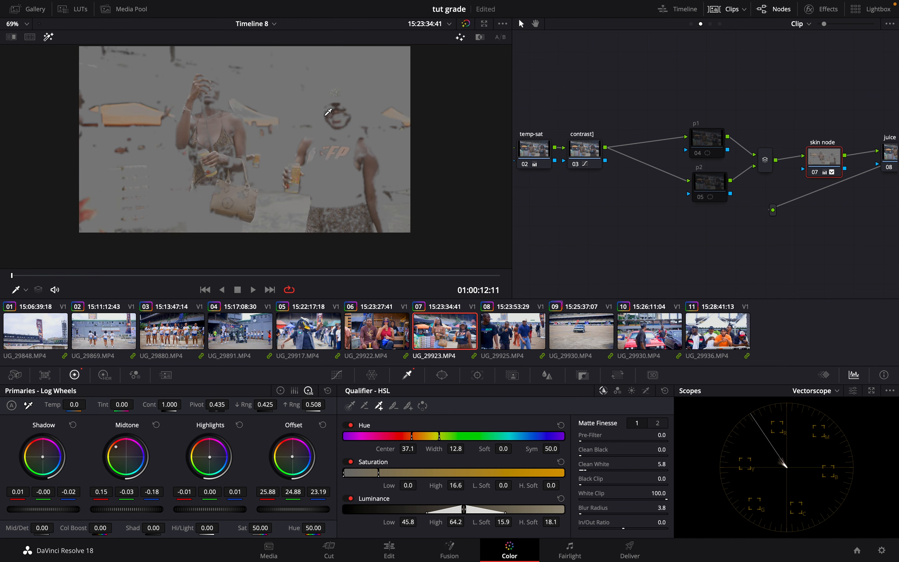
pyautogui.moveTo(350, 117); pyautogui.dragTo(345, 121)
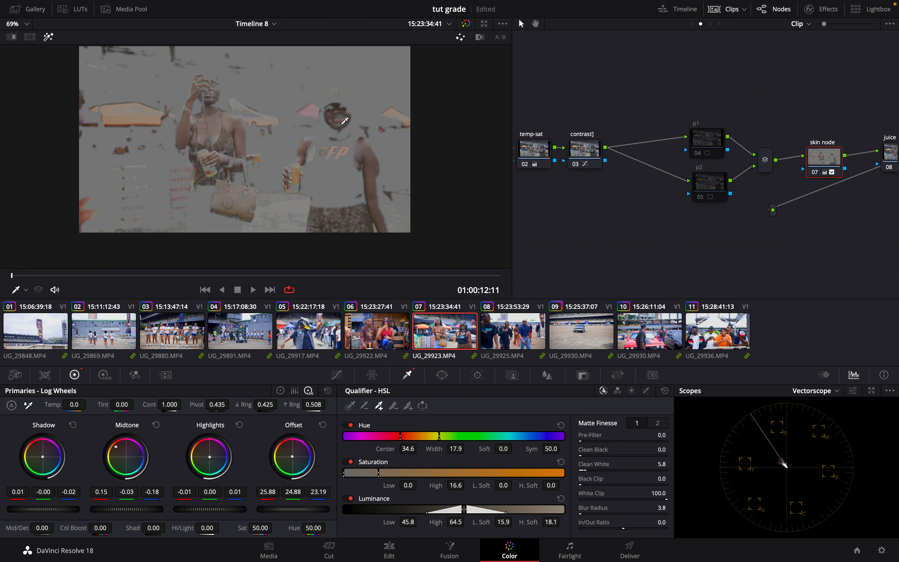
pyautogui.click(391, 211)
pyautogui.click(384, 200)
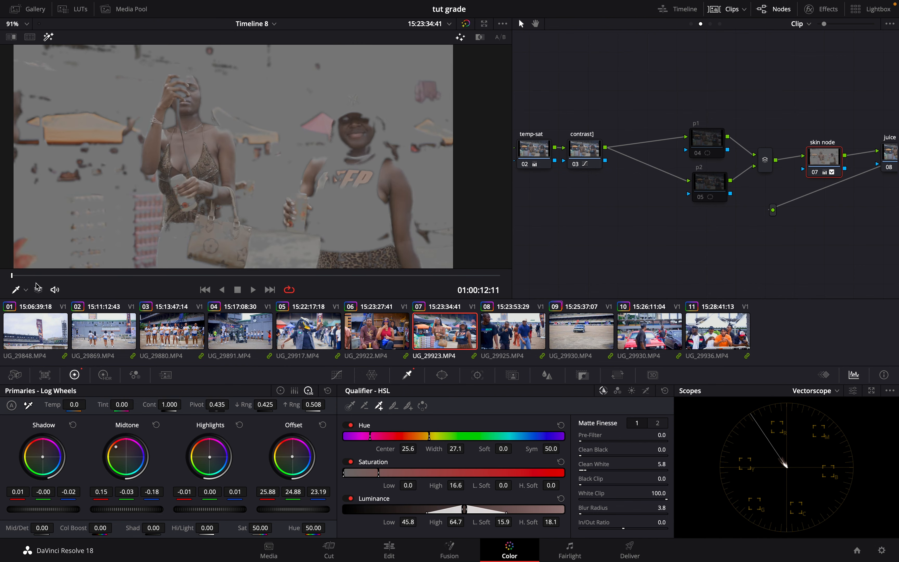
# At 01:00:13:01 in UG_29923.MP4, set the skin node's offset to 27.07, 24.50 and 23.17, and turn off the highlight view
pyautogui.moveTo(219, 276); pyautogui.dragTo(318, 304)
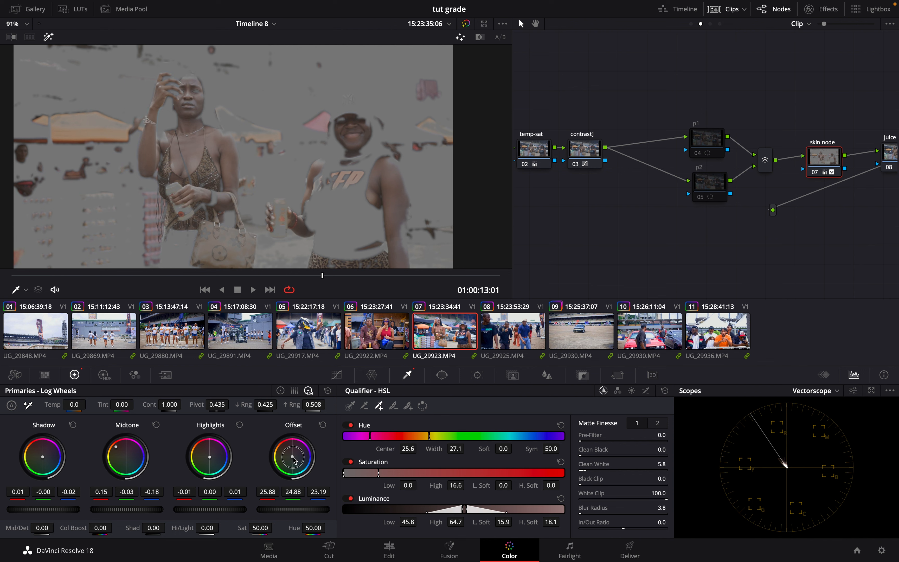
pyautogui.moveTo(293, 459); pyautogui.dragTo(294, 457)
pyautogui.click(48, 37)
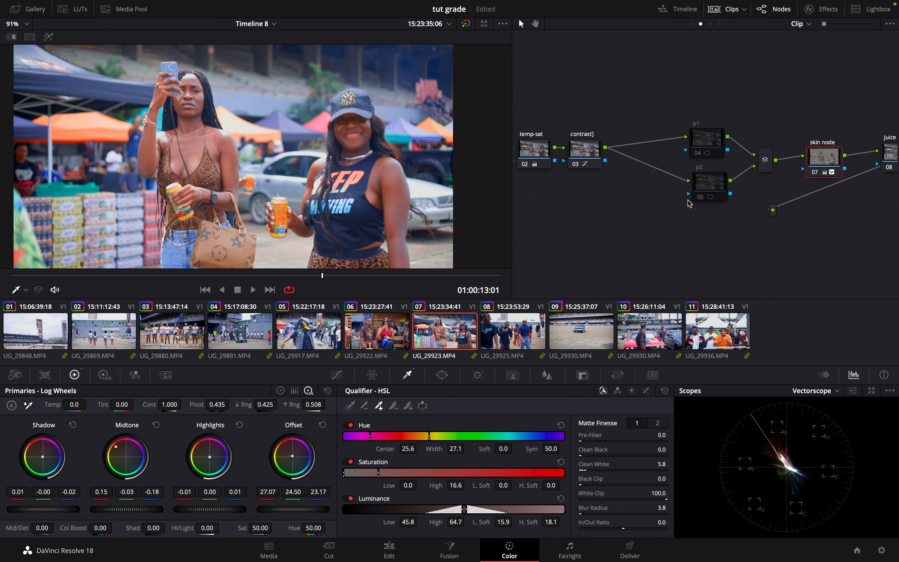
pyautogui.scroll(-2, 433, 175)
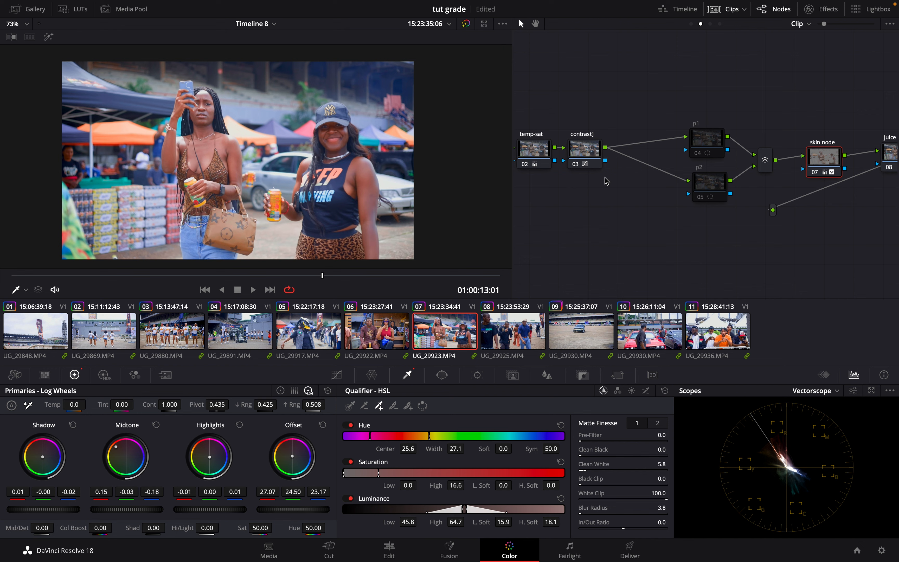
# Raise UG_29923.MP4's skin node low range to 0.533 and add more face tones of the woman in the cap
pyautogui.click(814, 172)
pyautogui.click(814, 172)
pyautogui.moveTo(262, 402); pyautogui.dragTo(284, 407)
pyautogui.click(348, 146)
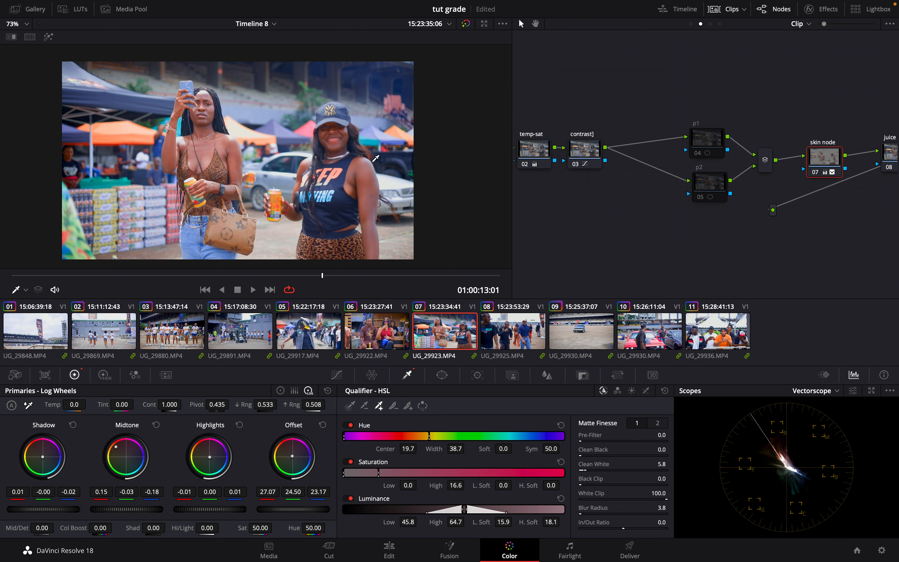
# Try adding the capped woman's arm tones, undo it, and check the skin node in the highlight view and by disabling it
pyautogui.click(365, 194)
pyautogui.hotkey('ctrl', 'z')
pyautogui.click(48, 37)
pyautogui.click(48, 36)
pyautogui.click(815, 172)
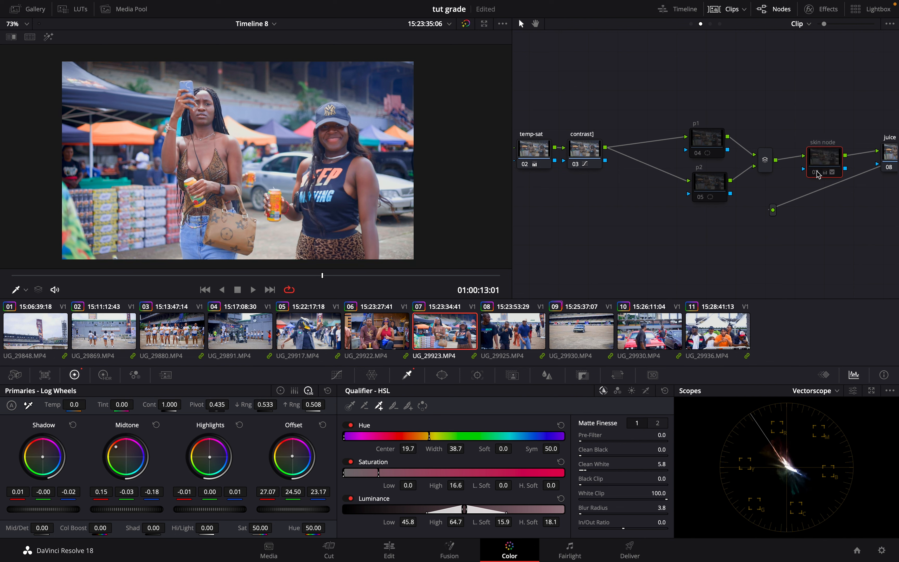
pyautogui.click(815, 172)
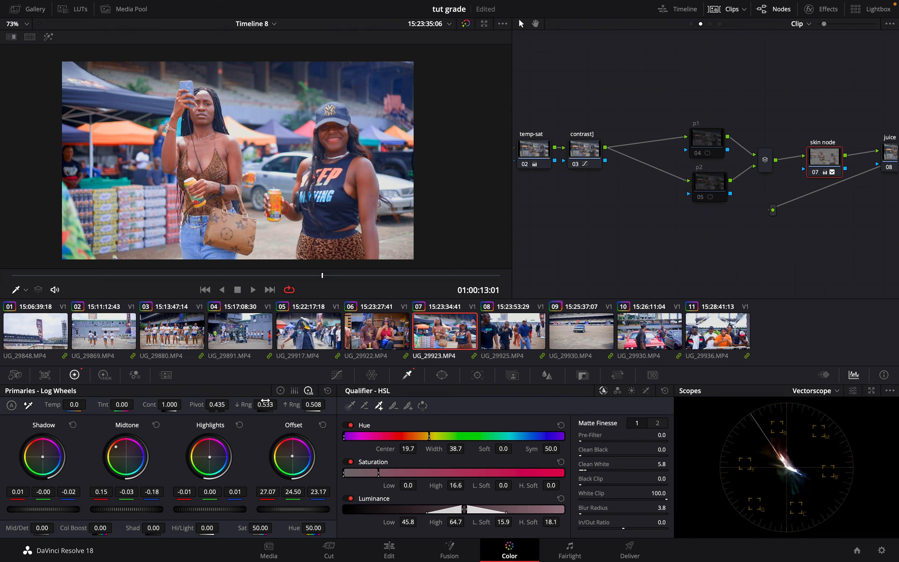
# Set UG_29923.MP4's skin node low range to 0.693, high range to 0.354 and saturation to 48, comparing with the node disabled
pyautogui.moveTo(265, 404)
pyautogui.mouseDown()
pyautogui.moveTo(246, 405)
pyautogui.moveTo(314, 411)
pyautogui.moveTo(277, 410)
pyautogui.mouseUp()
pyautogui.moveTo(259, 528)
pyautogui.mouseDown()
pyautogui.moveTo(238, 528)
pyautogui.moveTo(268, 520)
pyautogui.mouseUp()
pyautogui.click(814, 172)
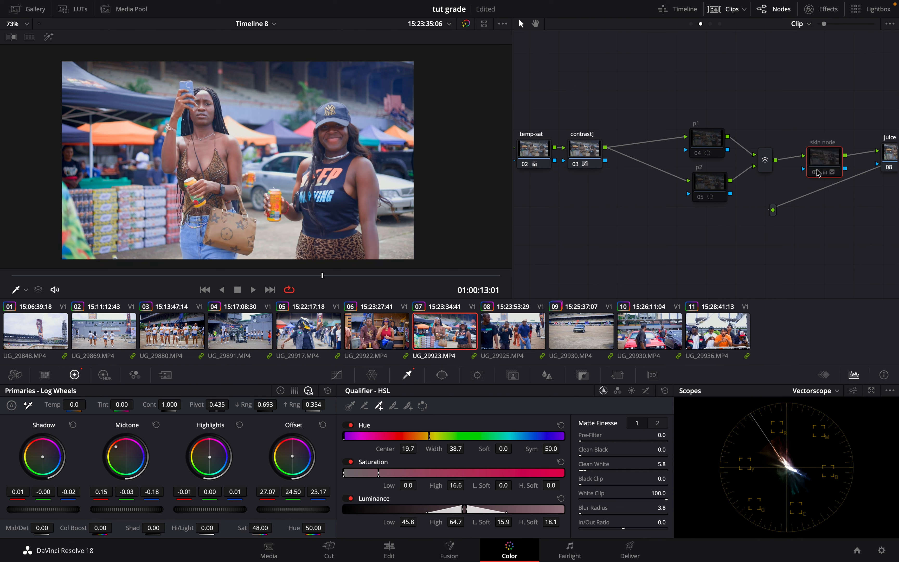
pyautogui.click(816, 172)
# Lower the skin node's saturation in UG_29923.MP4 to 41.70 and compare the image with the node disabled and enabled
pyautogui.moveTo(265, 532); pyautogui.dragTo(222, 534)
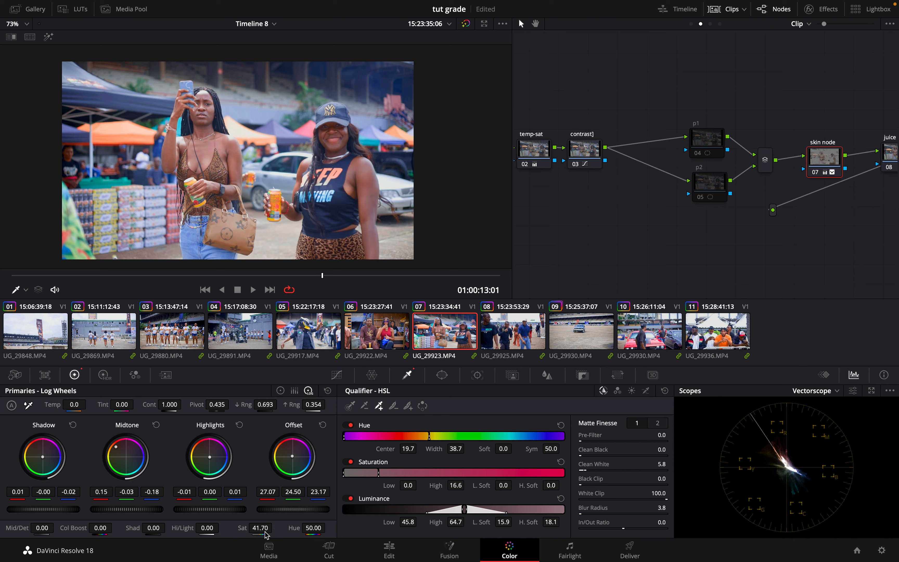
pyautogui.click(815, 173)
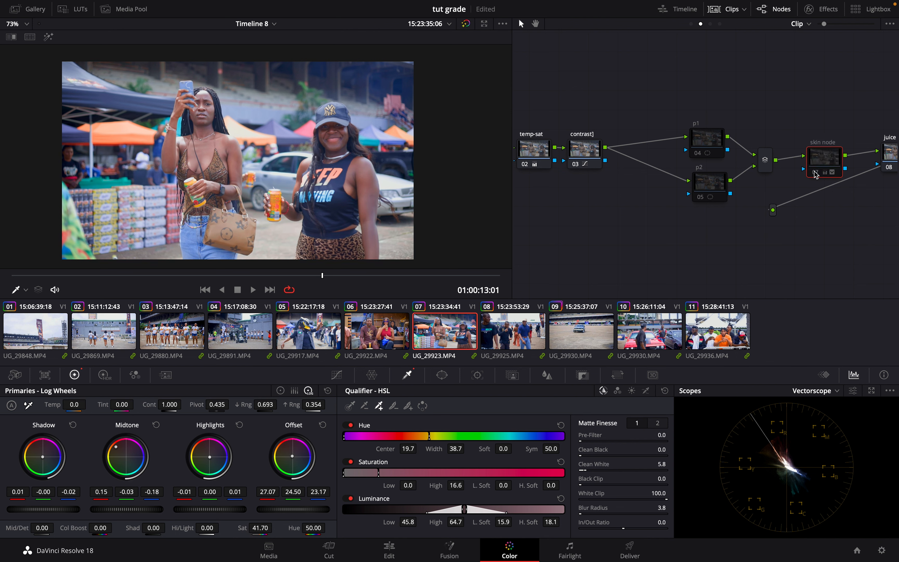
pyautogui.click(815, 172)
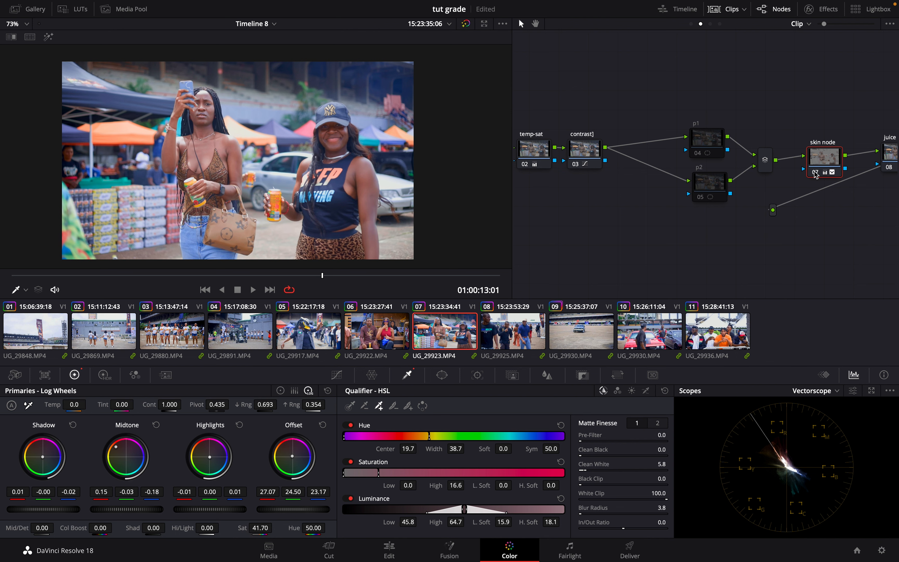
pyautogui.click(816, 173)
pyautogui.click(816, 173)
# At 01:00:12:13 in UG_29923.MP4, pull the lower point of the contrast node's custom curve slightly down to deepen the shadows
pyautogui.moveTo(30, 275); pyautogui.dragTo(399, 279)
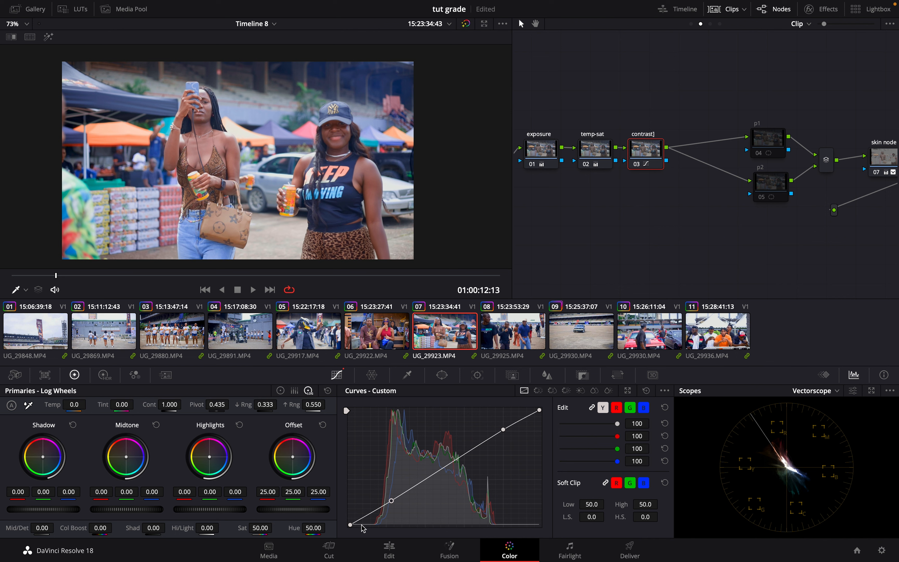
pyautogui.moveTo(392, 501); pyautogui.dragTo(396, 502)
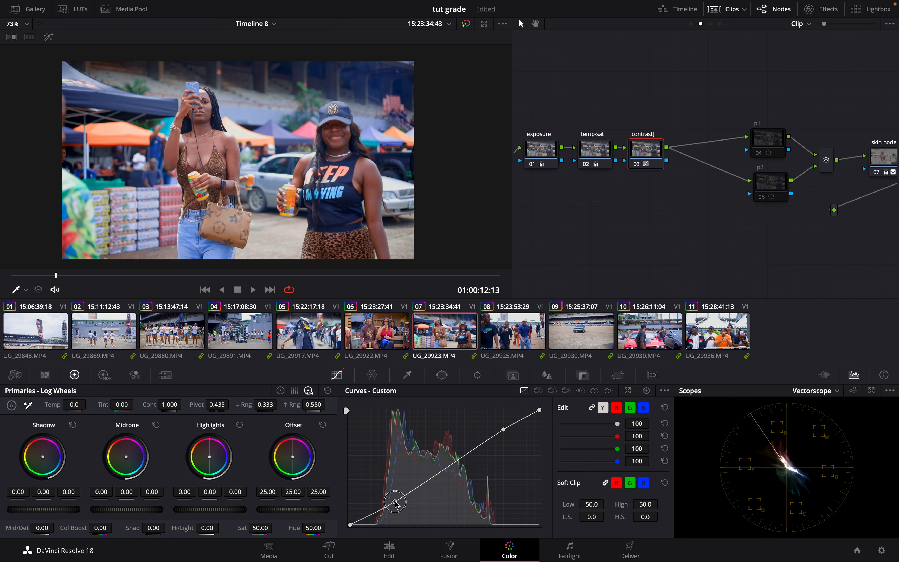
# Review the grades of UG_29925.MP4, the first UG_29930.MP4 clip and UG_29936.MP4 by scrubbing through each one
pyautogui.click(519, 333)
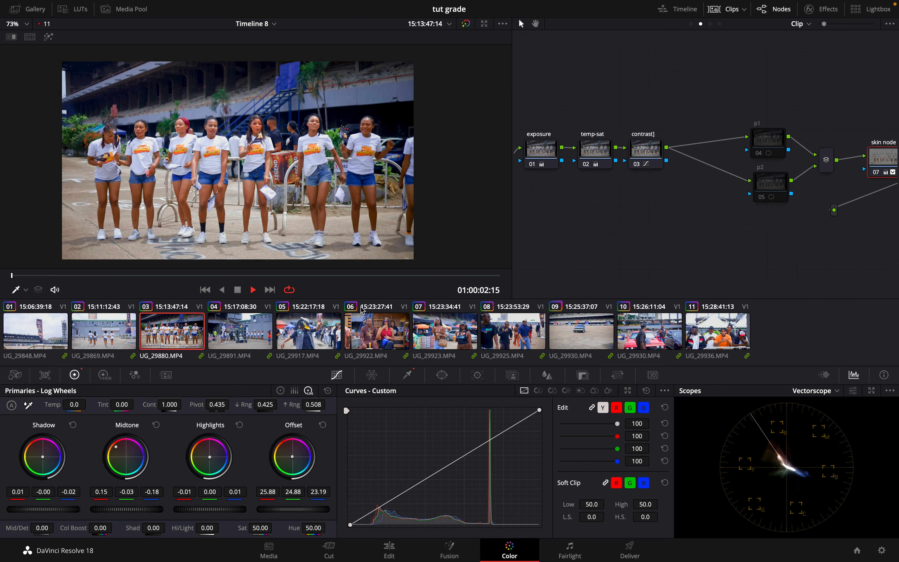
pyautogui.click(434, 329)
pyautogui.click(497, 336)
pyautogui.moveTo(112, 275); pyautogui.dragTo(218, 276)
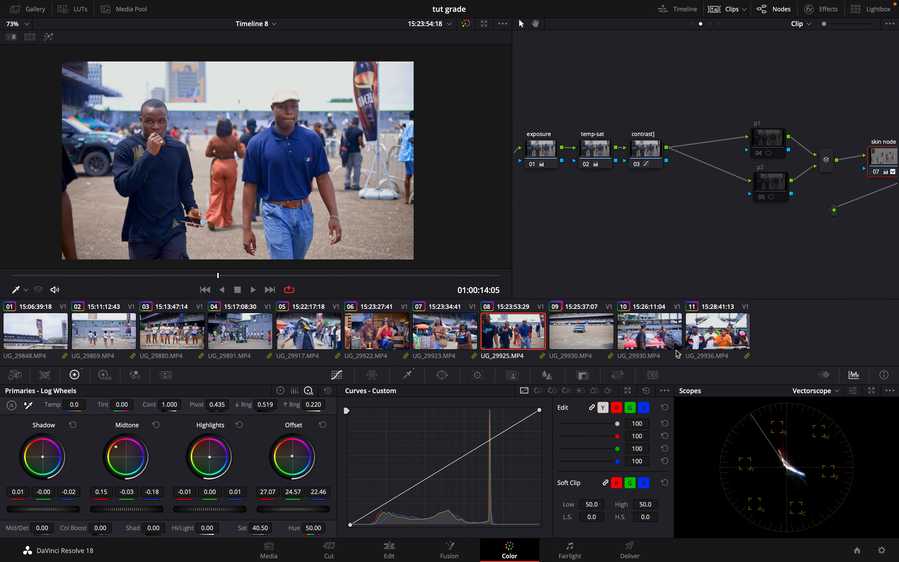
pyautogui.click(572, 335)
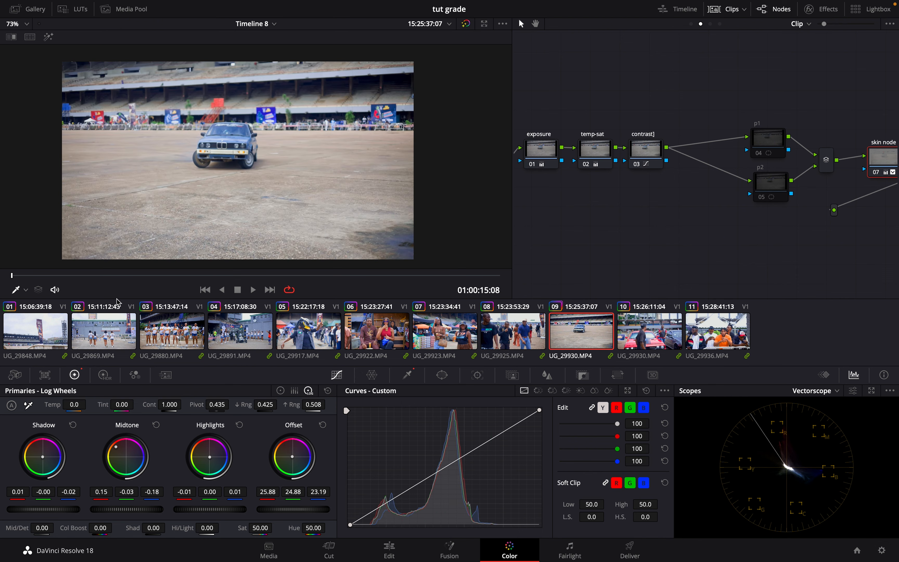
pyautogui.moveTo(171, 274); pyautogui.dragTo(145, 292)
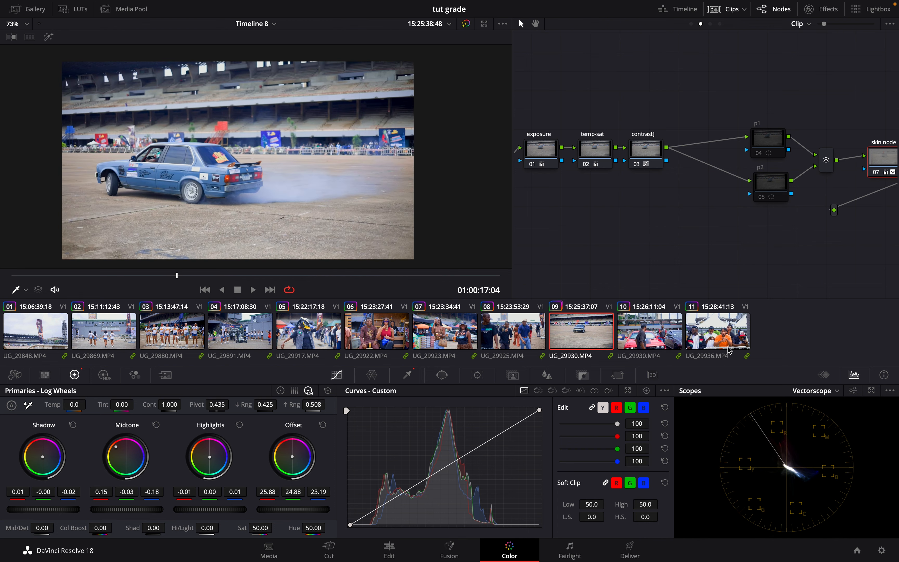
pyautogui.click(725, 330)
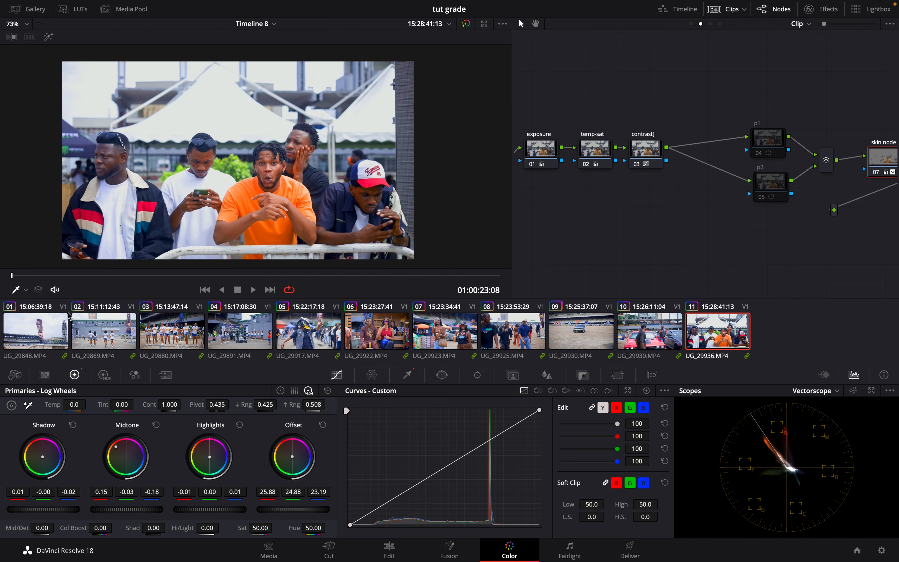
pyautogui.moveTo(195, 277)
pyautogui.mouseDown()
pyautogui.moveTo(332, 271)
pyautogui.moveTo(200, 276)
pyautogui.mouseUp()
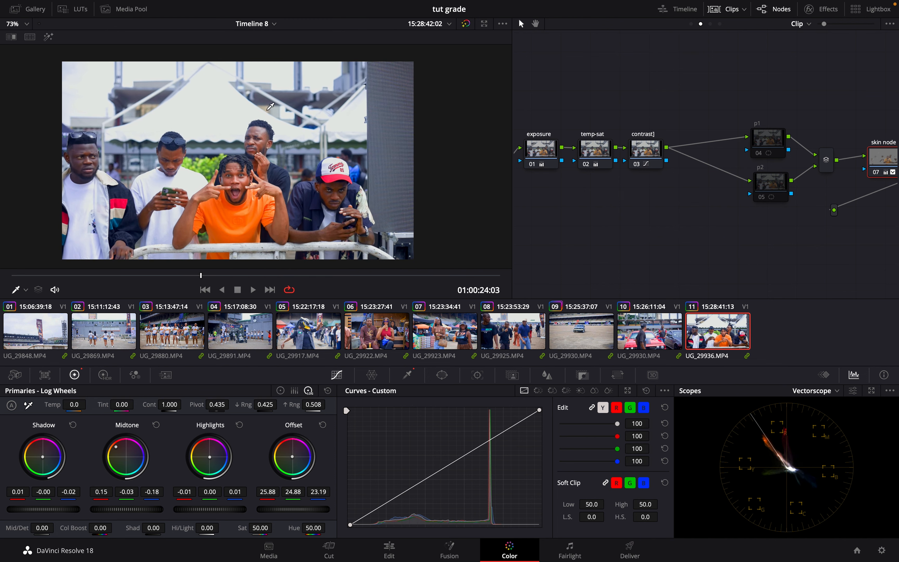
# Compare the clip 11 image with the skin node switched off and on
pyautogui.hscroll(-2, 245, 205)
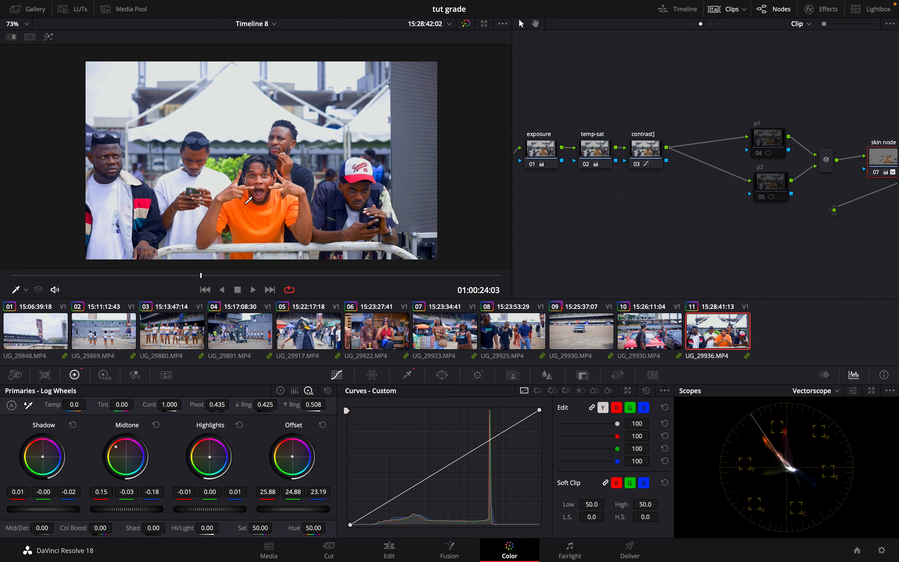
pyautogui.hscroll(1, 879, 187)
pyautogui.hscroll(2, 881, 190)
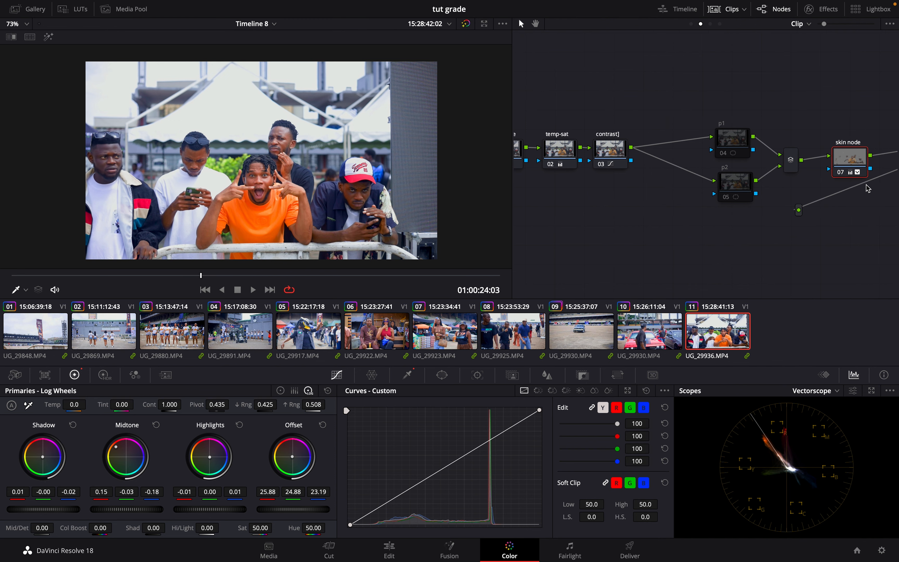
pyautogui.click(841, 174)
pyautogui.click(840, 174)
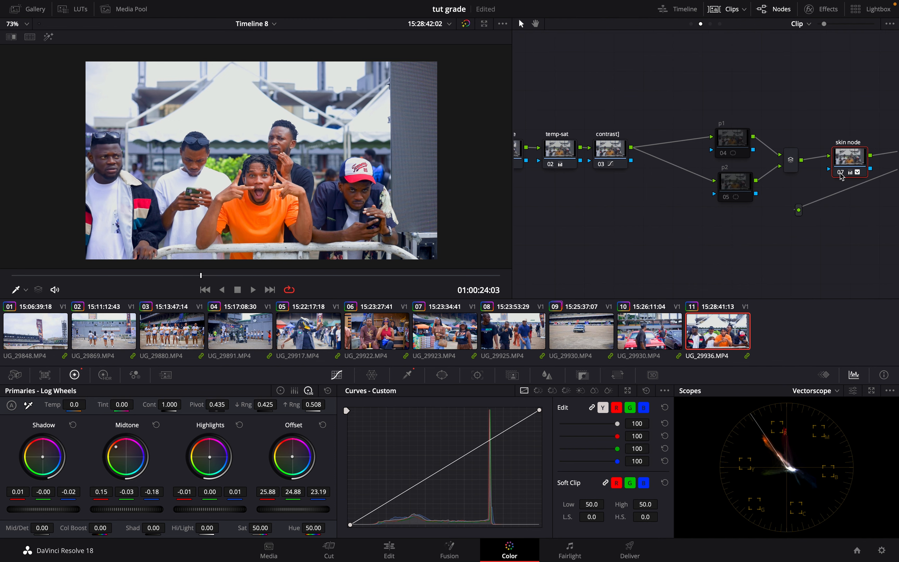
pyautogui.click(840, 173)
pyautogui.click(840, 174)
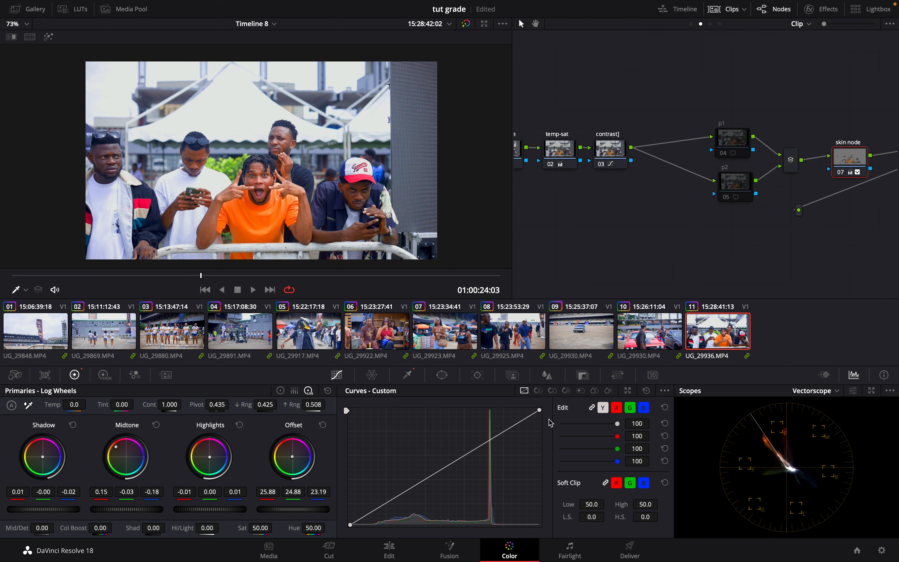
# Set the skin node's key output gain to 0.646 on clip 11, and compare the image with the node off and on
pyautogui.click(583, 375)
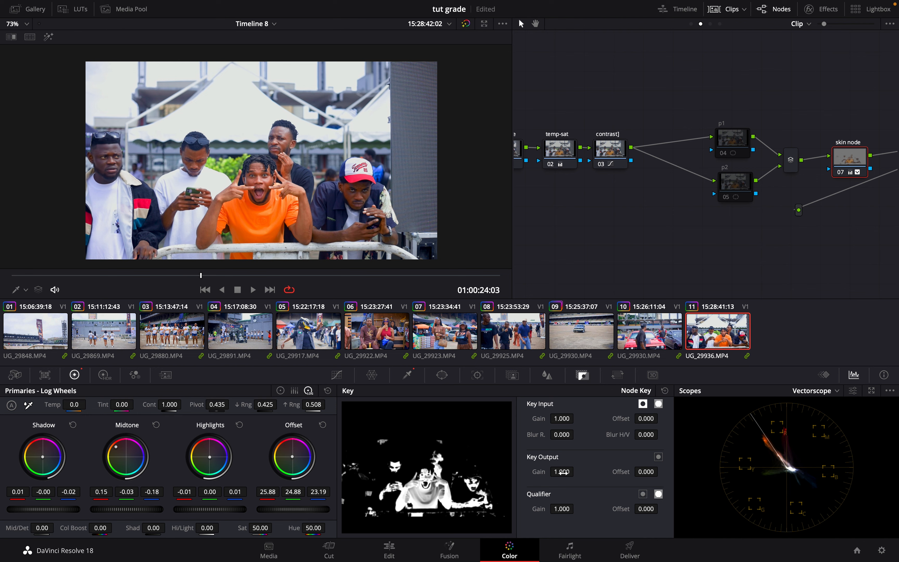
pyautogui.moveTo(561, 471); pyautogui.dragTo(394, 490)
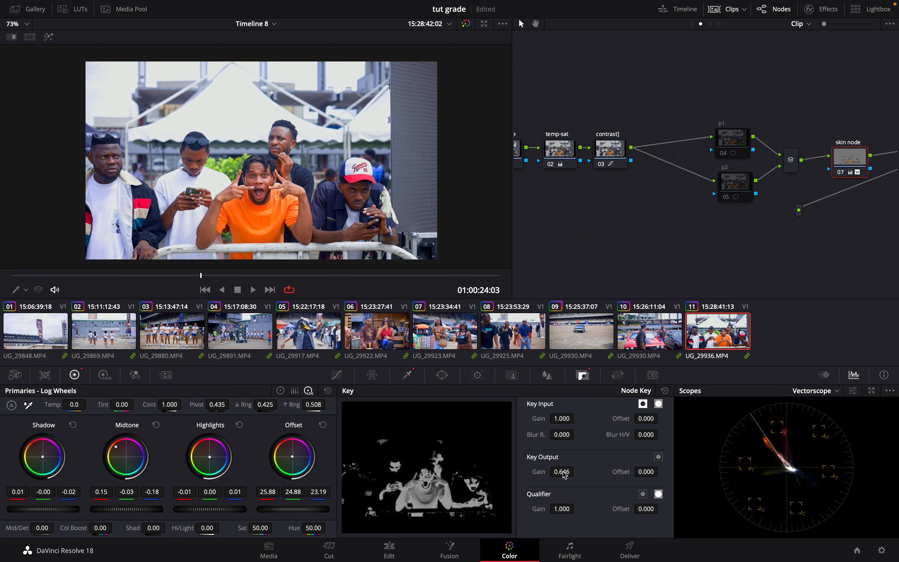
pyautogui.scroll(3, 399, 185)
pyautogui.scroll(-1, 398, 186)
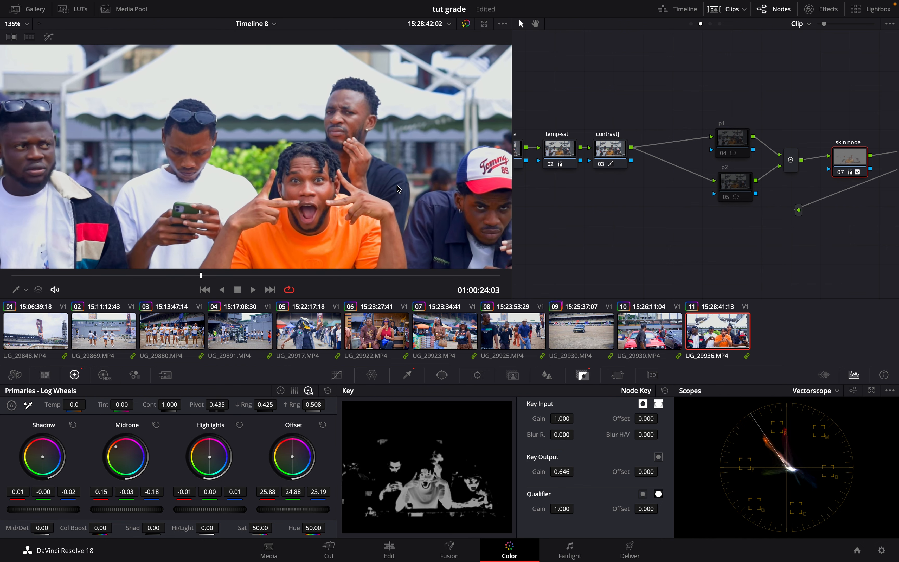
pyautogui.scroll(-4, 399, 188)
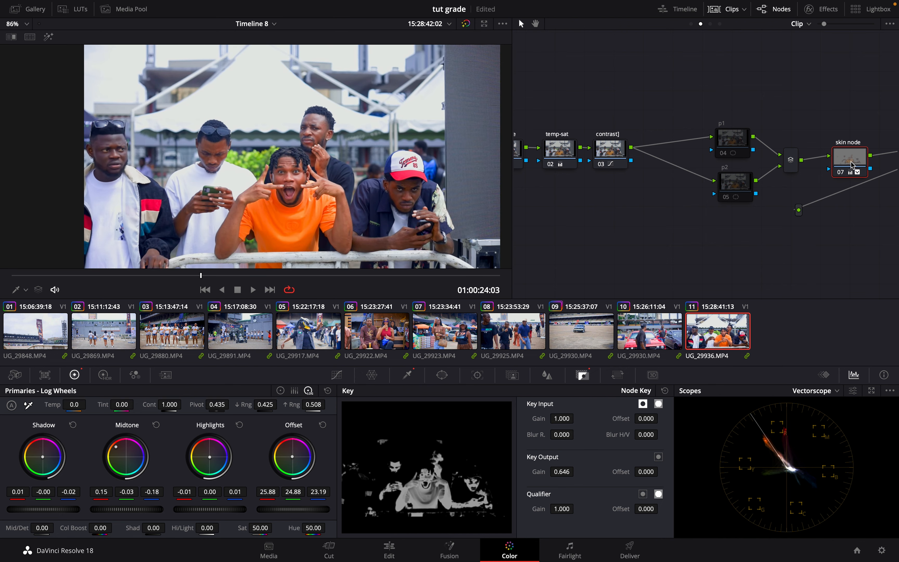
pyautogui.click(839, 174)
pyautogui.click(840, 173)
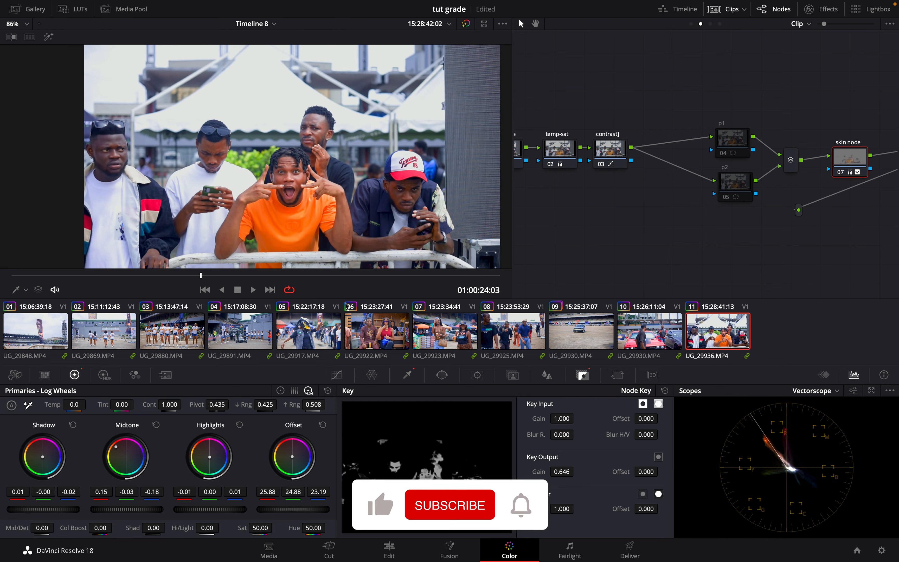
# Go to clip 06 and compare its image with the skin node off and on
pyautogui.click(377, 331)
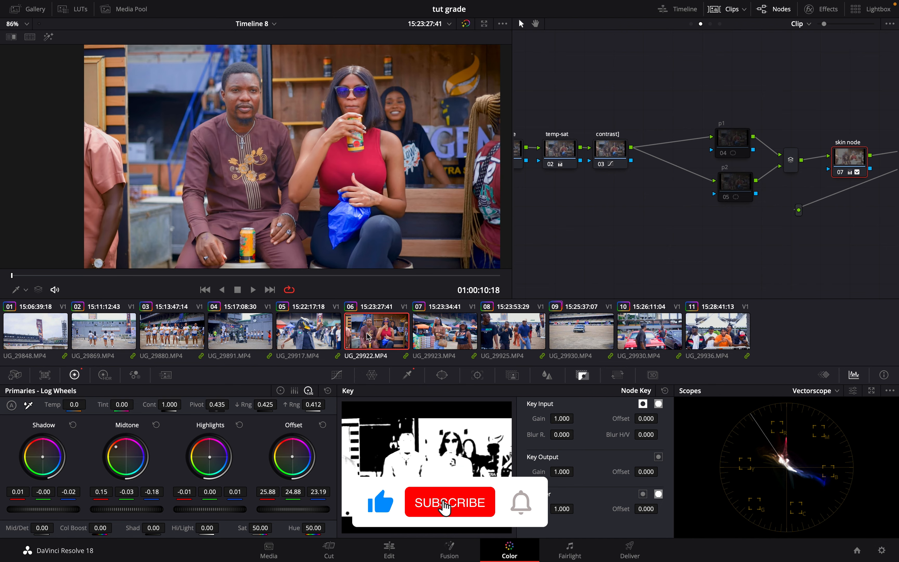
pyautogui.click(839, 173)
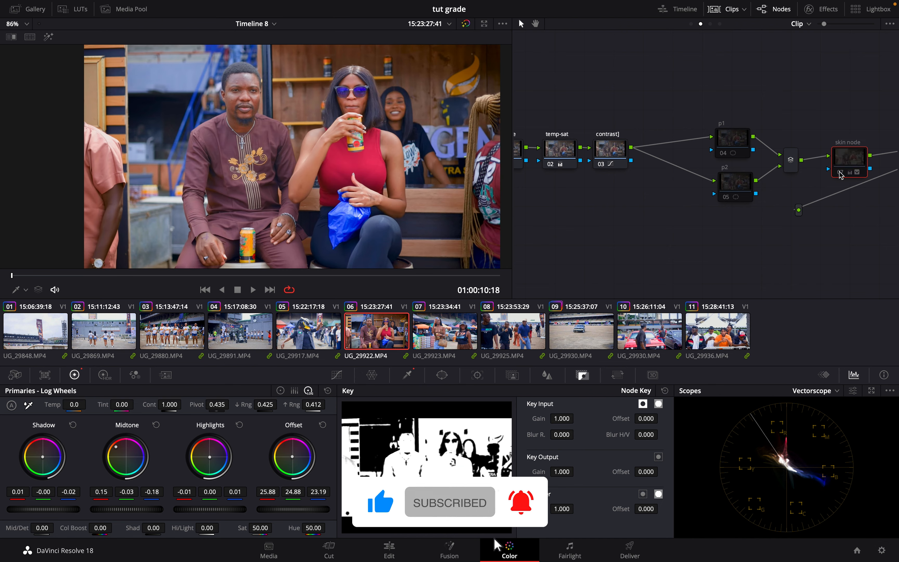
pyautogui.click(840, 173)
# Pull the shadow point of the contrast node's custom curve slightly down on clip 06, undoing the stronger second pull
pyautogui.hscroll(-3, 593, 150)
pyautogui.click(631, 153)
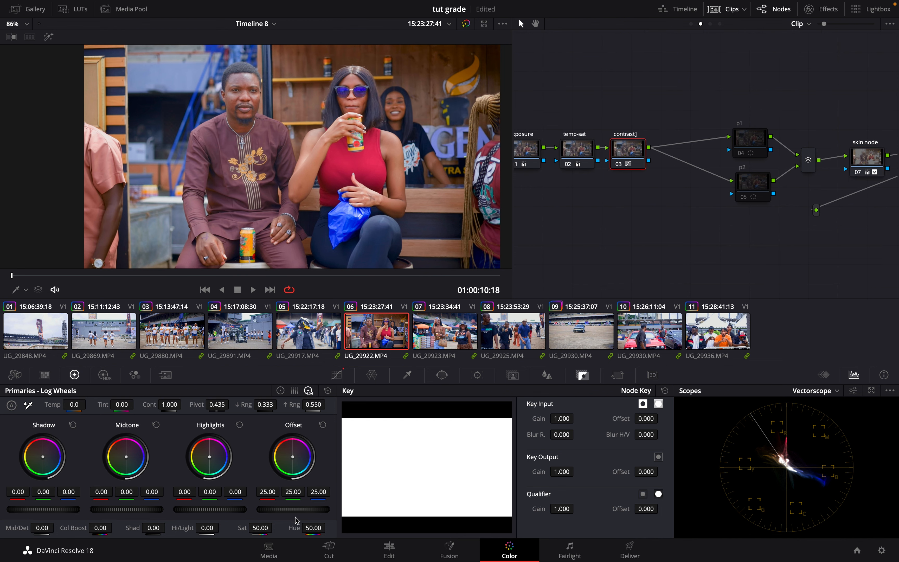
pyautogui.click(337, 375)
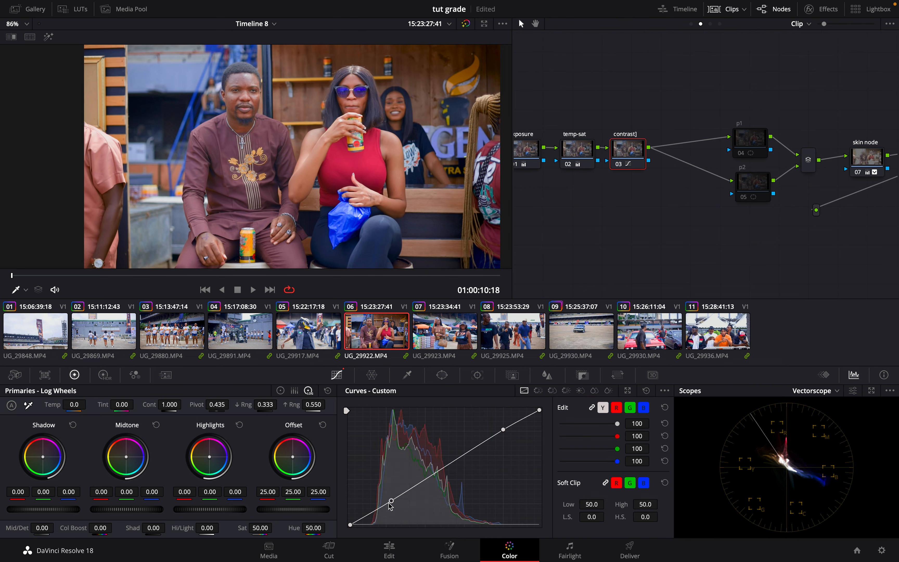
pyautogui.moveTo(392, 505); pyautogui.dragTo(393, 506)
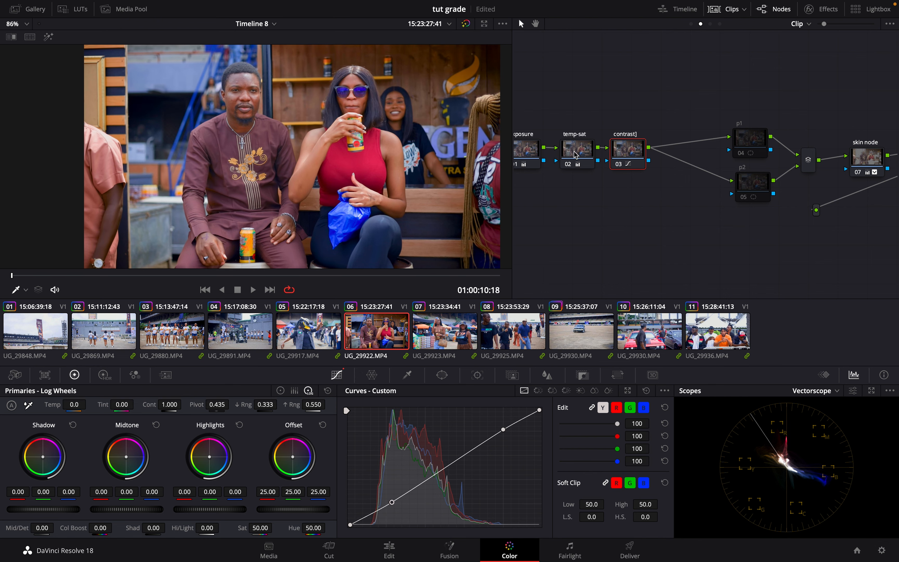
pyautogui.hscroll(-4, 575, 154)
pyautogui.hscroll(-1, 575, 154)
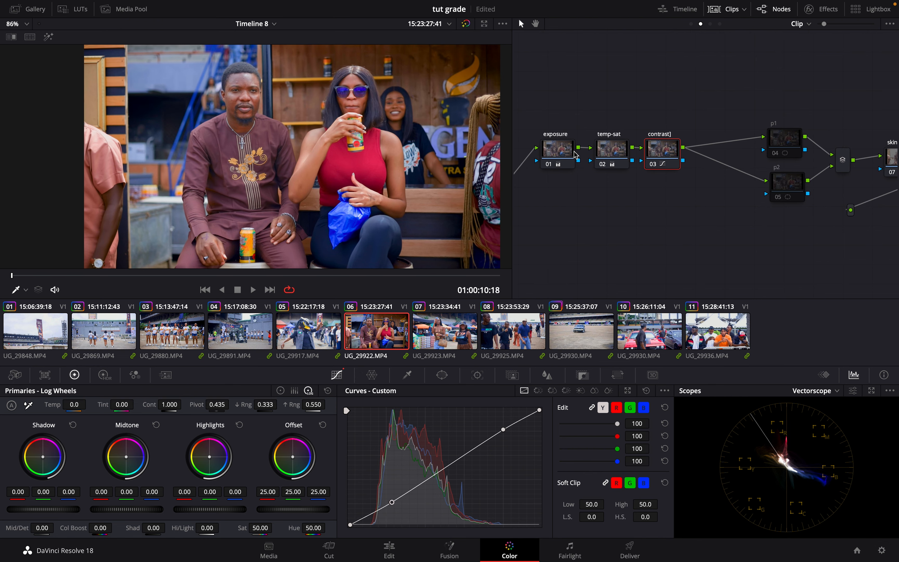
pyautogui.moveTo(393, 505); pyautogui.dragTo(404, 513)
pyautogui.hotkey('ctrl', 'z')
# Set the contrast node's saturation to 46.70 on clip 06 and compare the image with the node off and on
pyautogui.moveTo(261, 526); pyautogui.dragTo(244, 530)
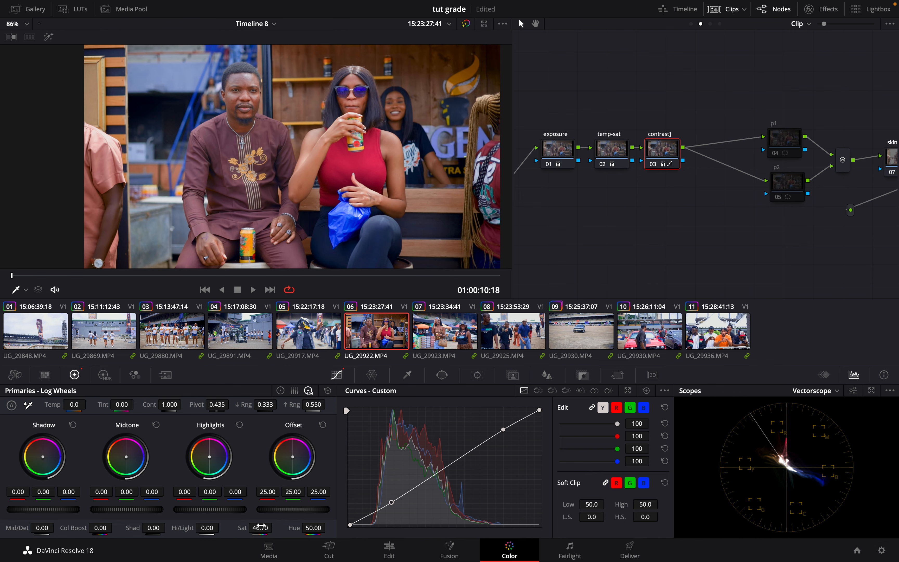
pyautogui.click(654, 166)
pyautogui.click(654, 166)
pyautogui.scroll(5, 314, 231)
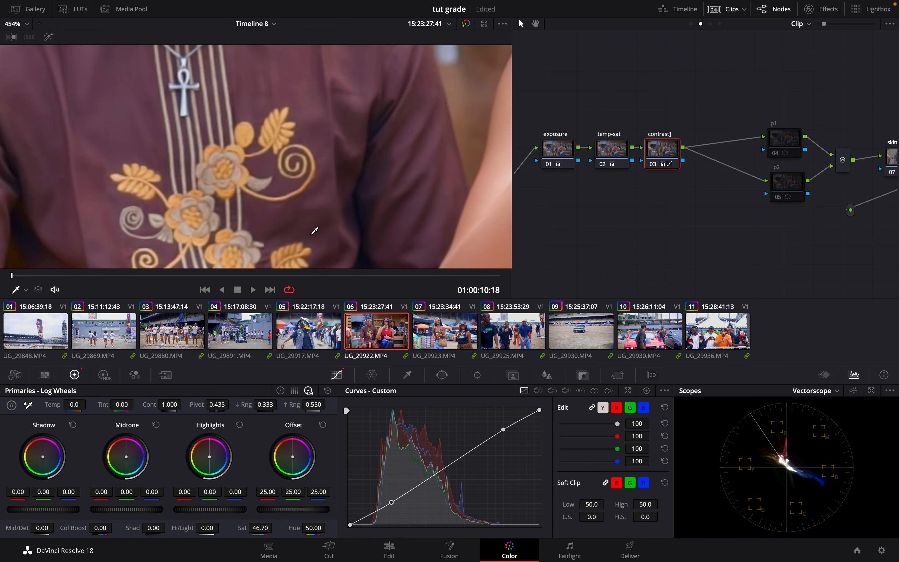
pyautogui.scroll(-6, 315, 231)
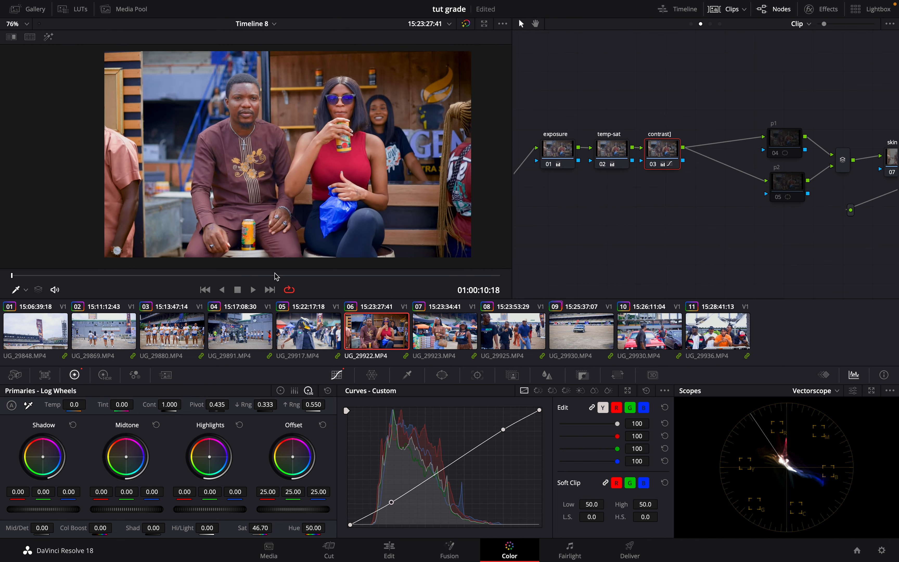
# Show the group post-clip nodes for clip 04 at 01:00:06:00 and compare the image with the palatte node off and on
pyautogui.click(245, 329)
pyautogui.moveTo(130, 285); pyautogui.dragTo(70, 280)
pyautogui.click(710, 24)
pyautogui.click(700, 23)
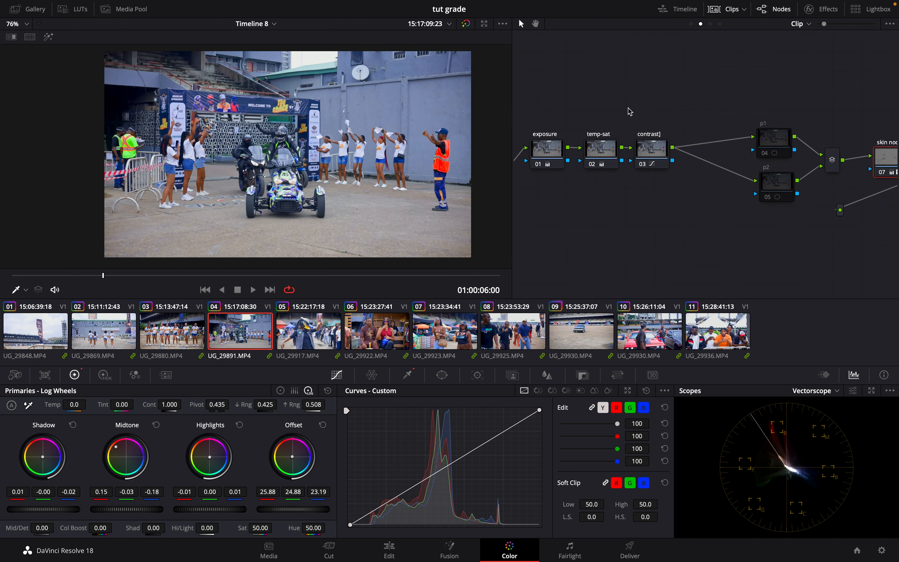
pyautogui.click(710, 24)
pyautogui.hscroll(-3, 642, 144)
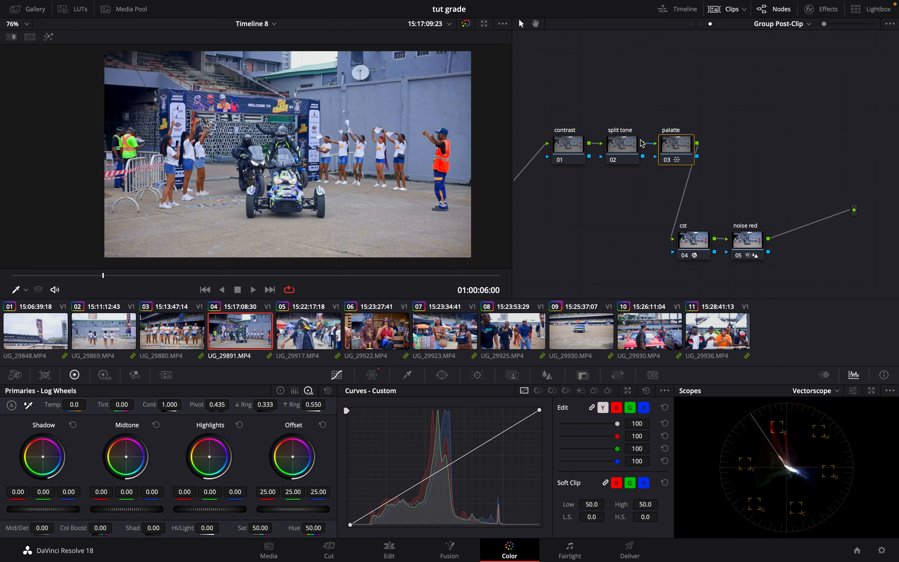
pyautogui.click(677, 164)
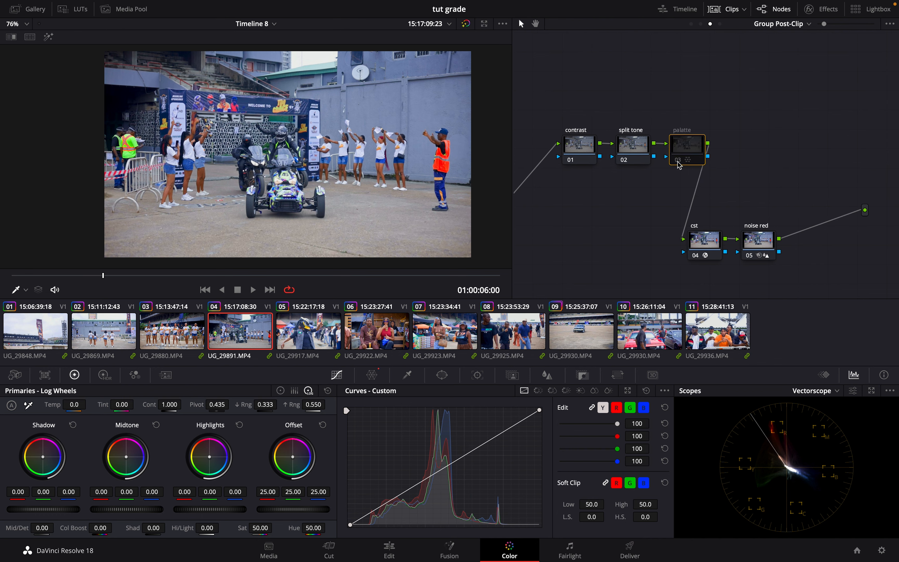
pyautogui.click(677, 163)
pyautogui.click(677, 164)
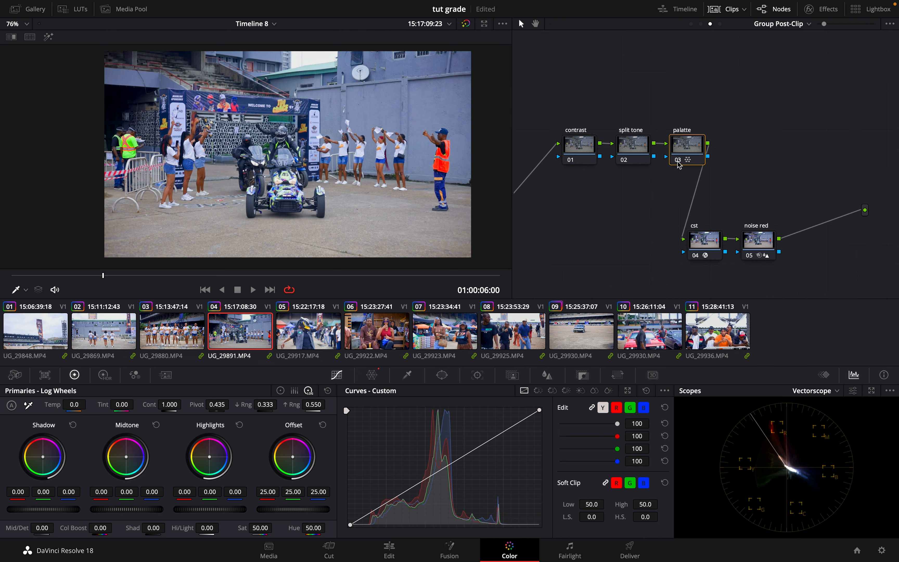
pyautogui.click(678, 164)
# Try large shifts of the red-hue point in the palatte node's Color Warper, and settle it at hue 0.00 and saturation 0.51
pyautogui.click(372, 375)
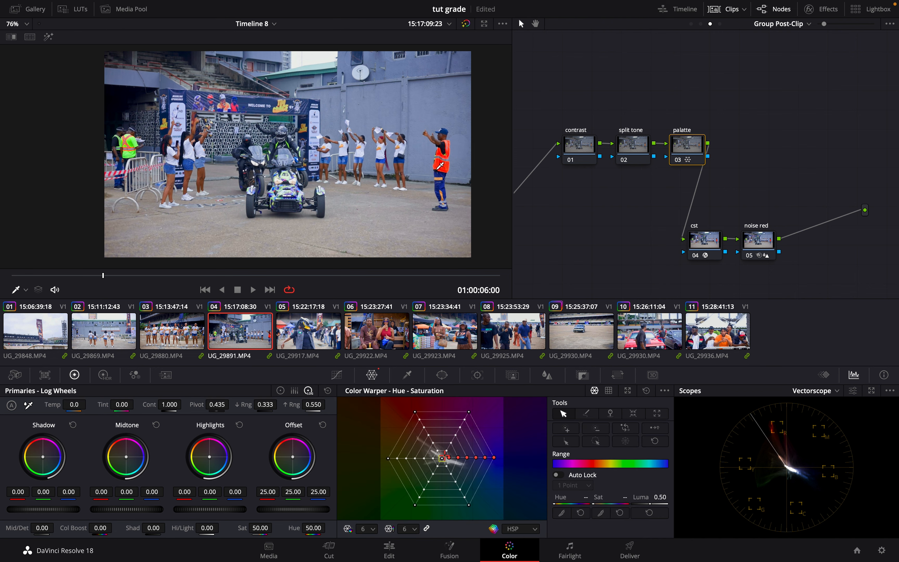
pyautogui.click(428, 434)
pyautogui.moveTo(431, 440); pyautogui.dragTo(445, 470)
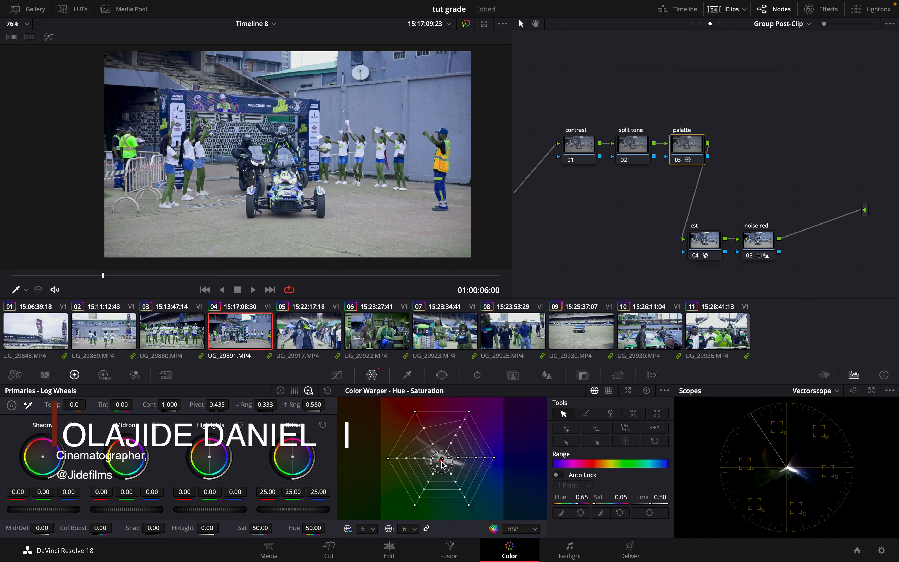
pyautogui.moveTo(445, 470); pyautogui.dragTo(437, 453)
pyautogui.click(429, 436)
pyautogui.moveTo(430, 439); pyautogui.dragTo(434, 443)
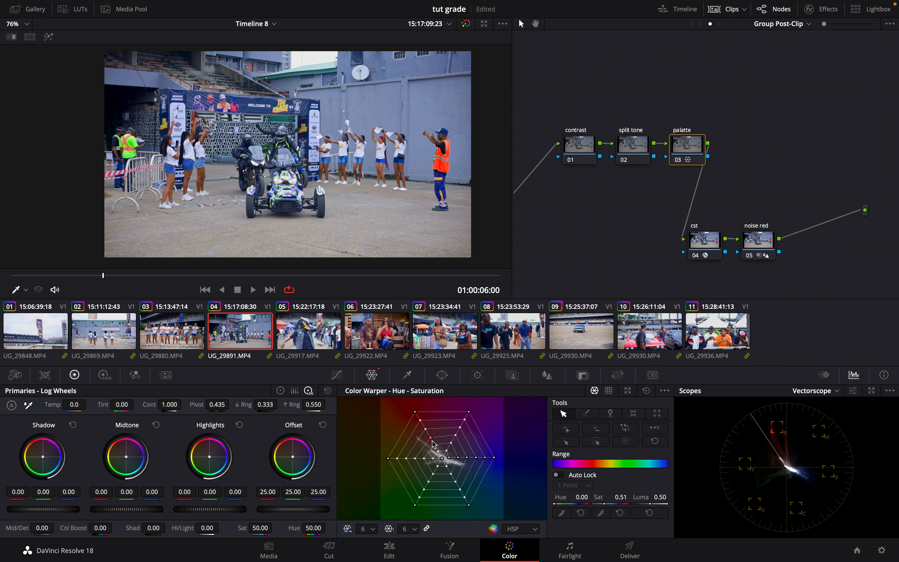
# Compare the clip 04 image repeatedly with the palatte node bypassed and enabled
pyautogui.click(681, 164)
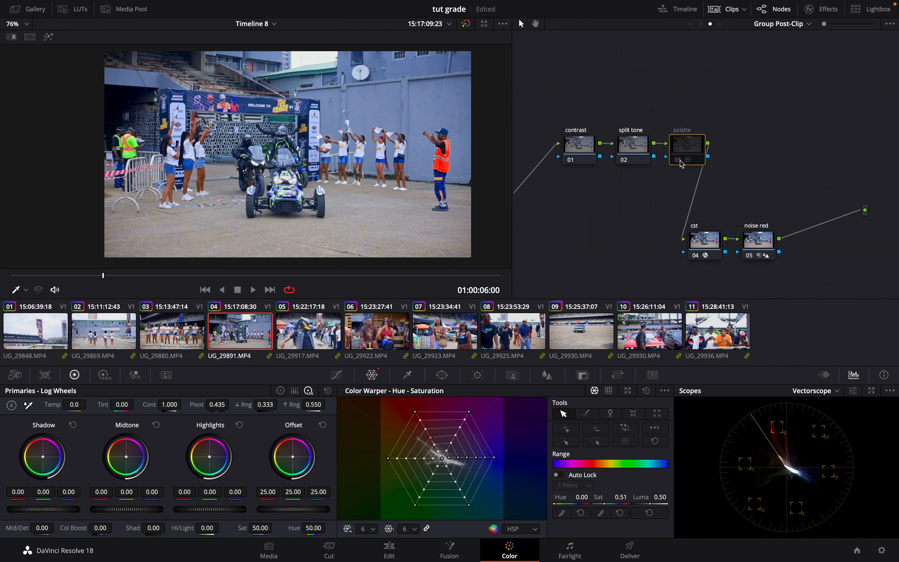
pyautogui.click(681, 163)
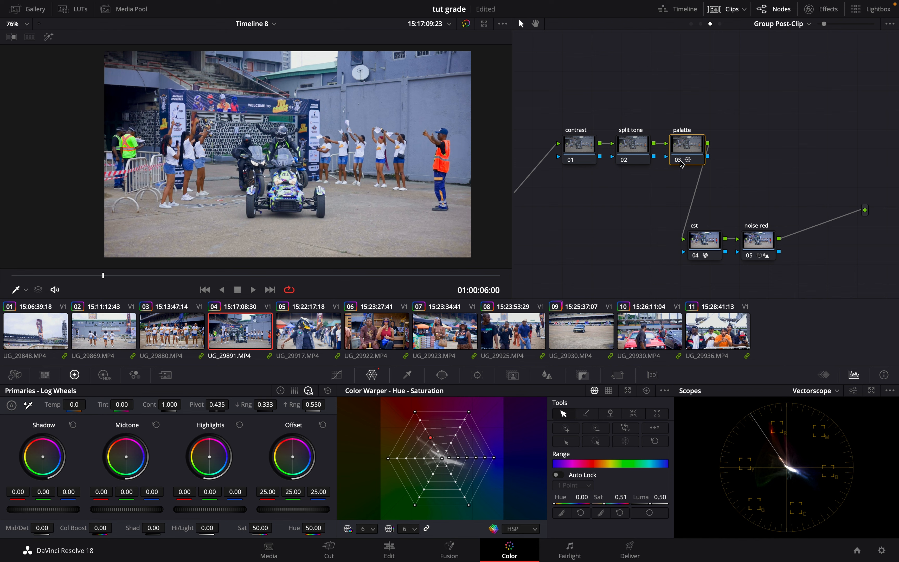
pyautogui.click(681, 163)
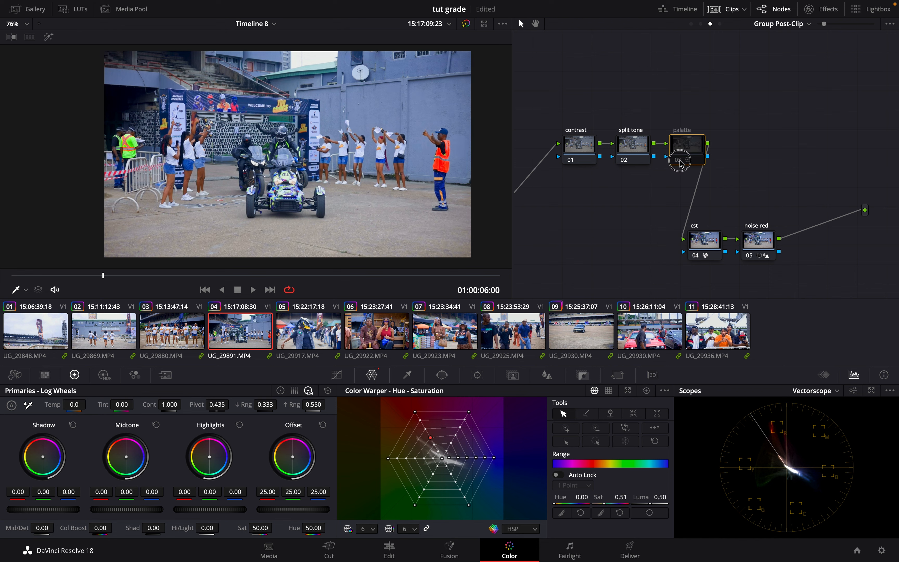
pyautogui.click(681, 163)
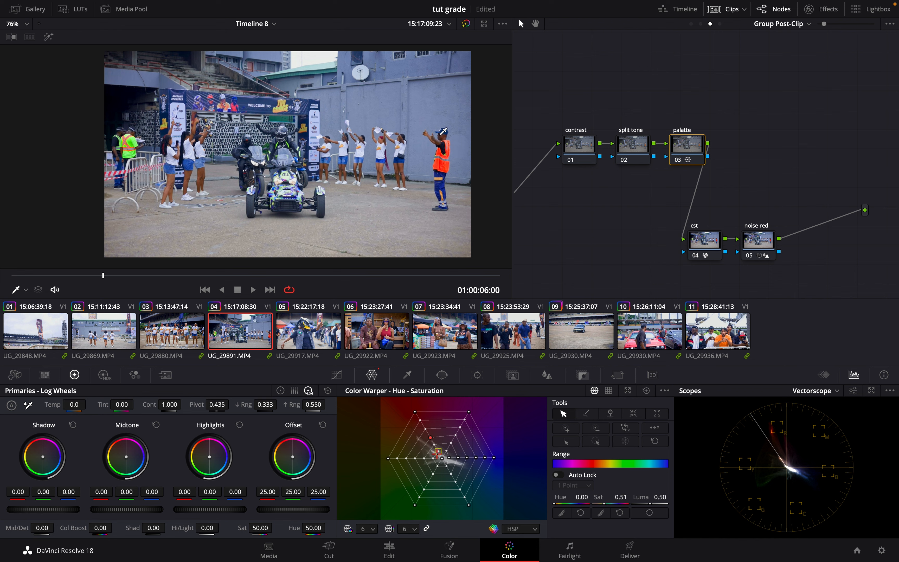
pyautogui.click(681, 164)
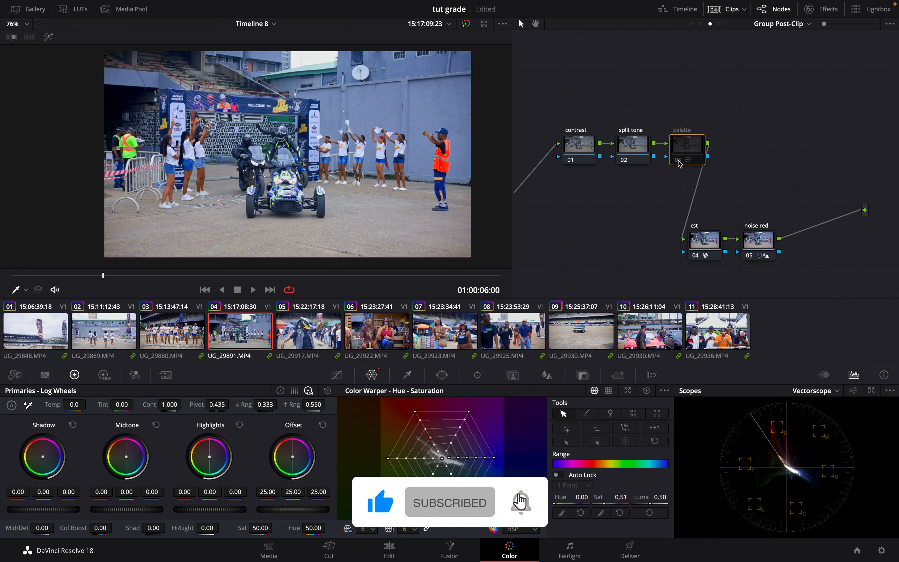
pyautogui.click(679, 164)
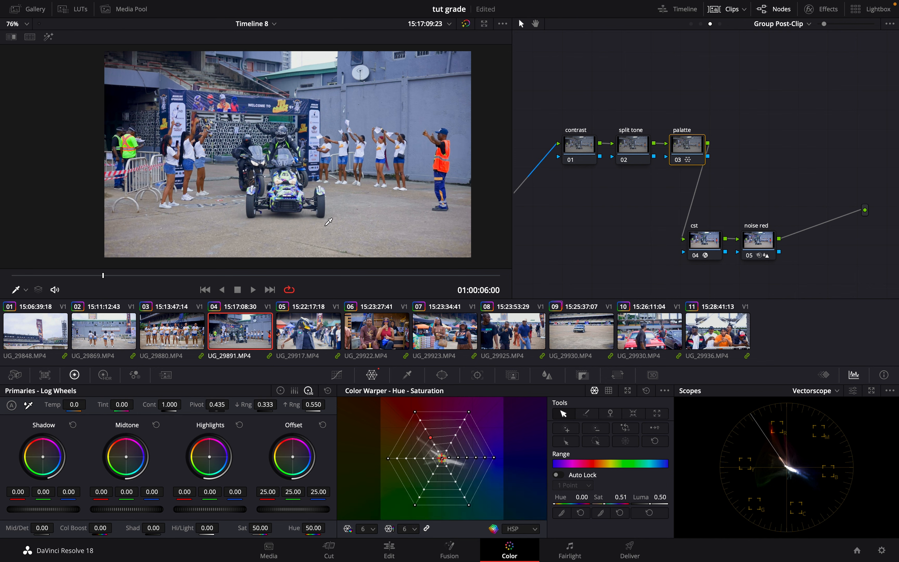
# Return to clip 04's own nodes, inspect the contrast node's custom curve, and compare the image with that node off and on
pyautogui.click(700, 23)
pyautogui.click(684, 148)
pyautogui.click(337, 374)
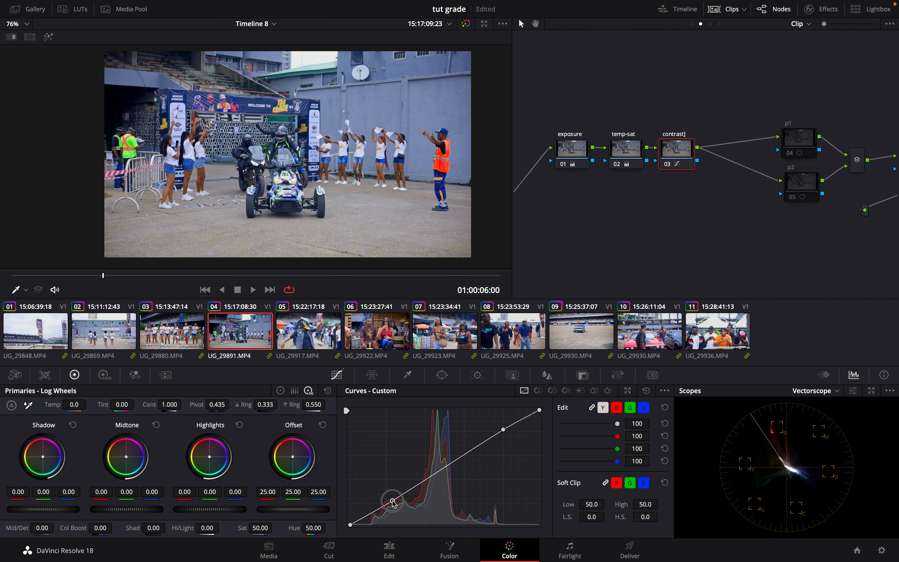
pyautogui.click(669, 164)
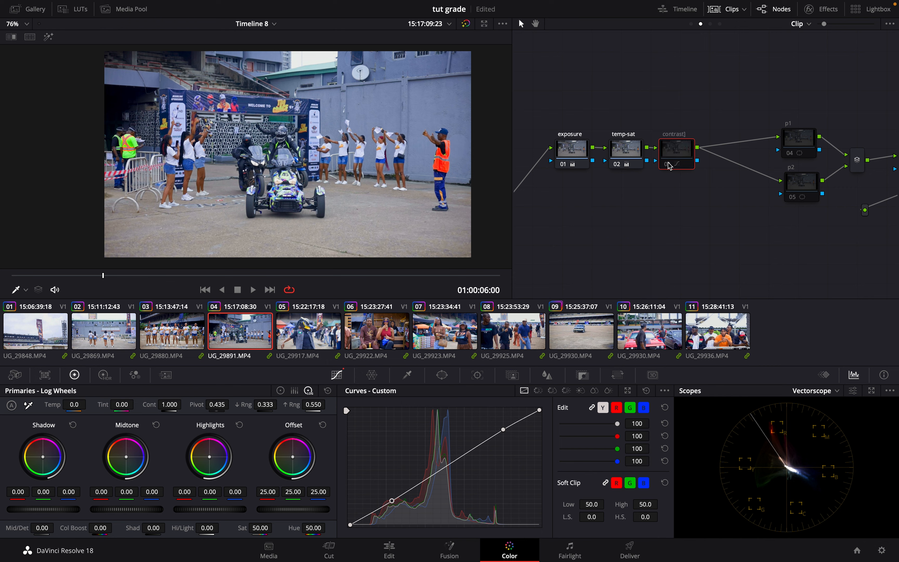
pyautogui.click(668, 165)
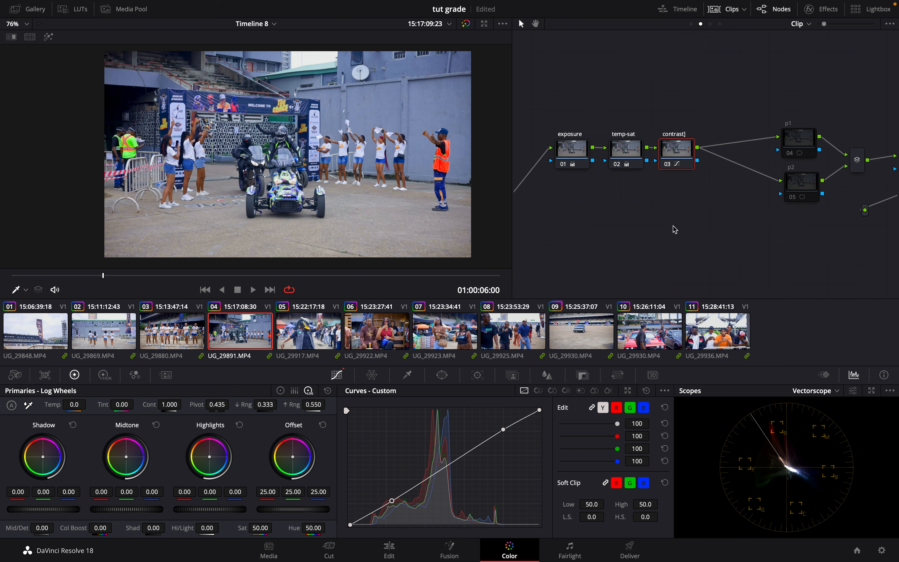
pyautogui.hscroll(2, 698, 180)
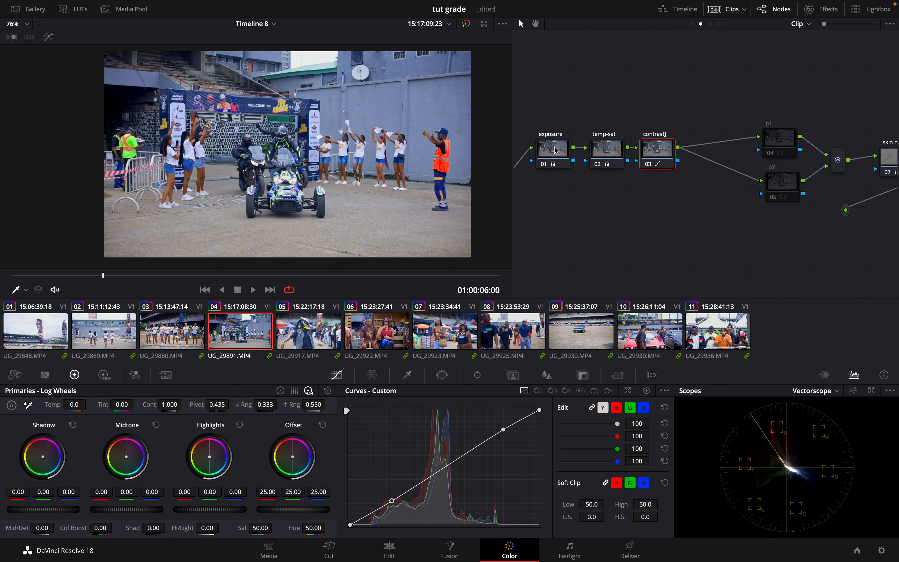
# Switch from clip 04's own nodes to the group post-clip nodes and review the grade on clips 05, 06 and 07
pyautogui.hscroll(2, 727, 177)
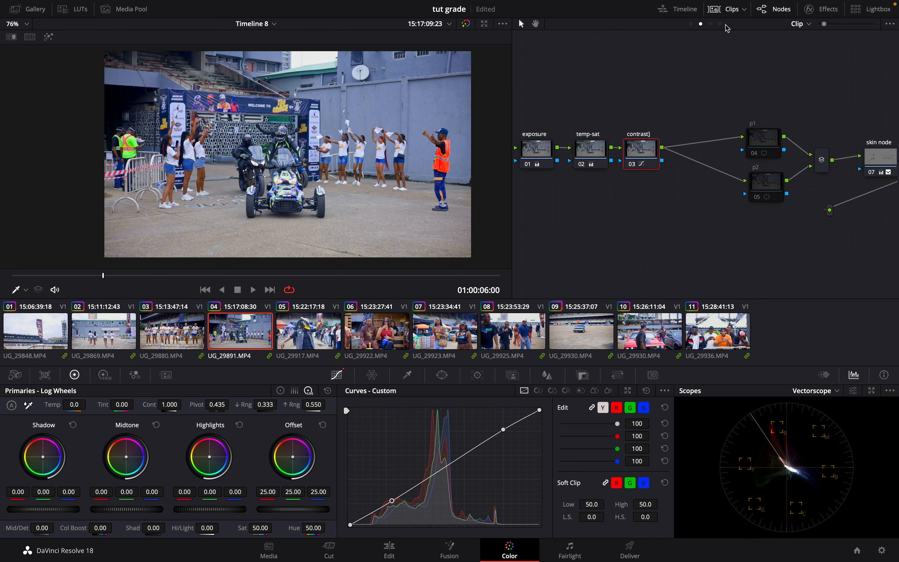
pyautogui.click(710, 24)
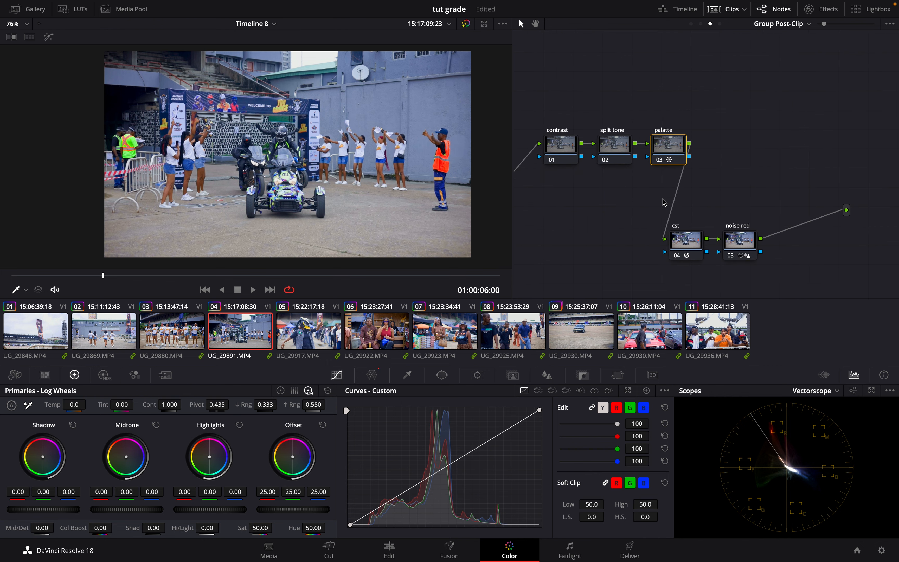
pyautogui.hscroll(-2, 665, 202)
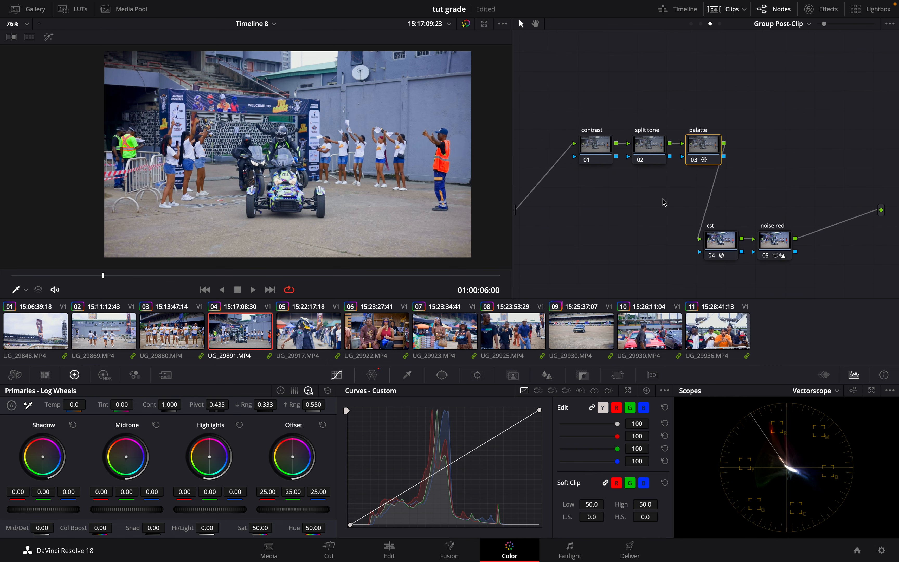
pyautogui.click(318, 338)
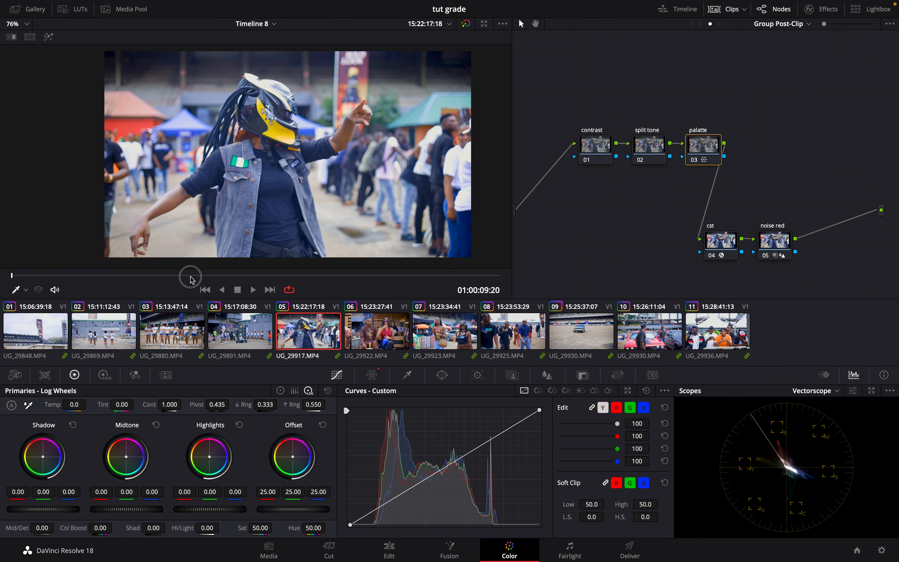
pyautogui.moveTo(270, 275); pyautogui.dragTo(384, 275)
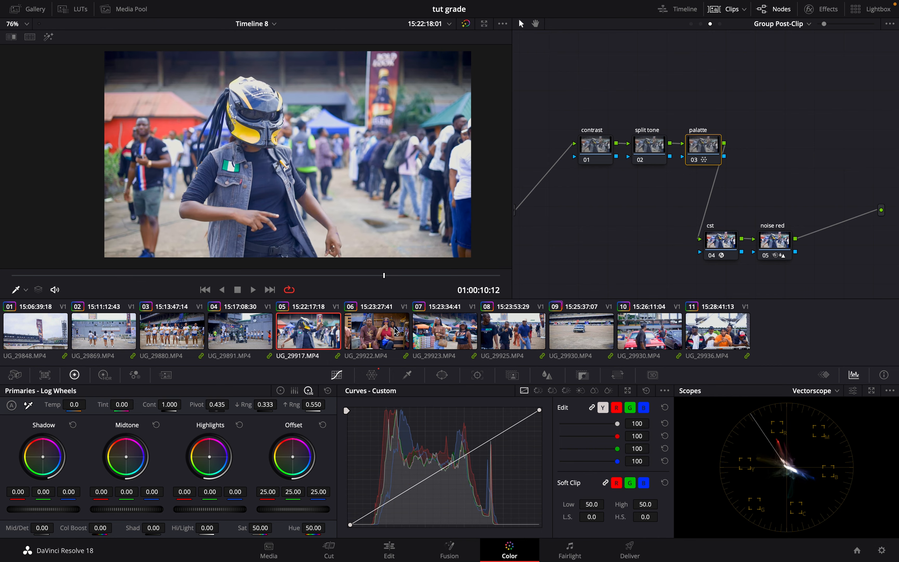
pyautogui.click(398, 330)
pyautogui.click(439, 338)
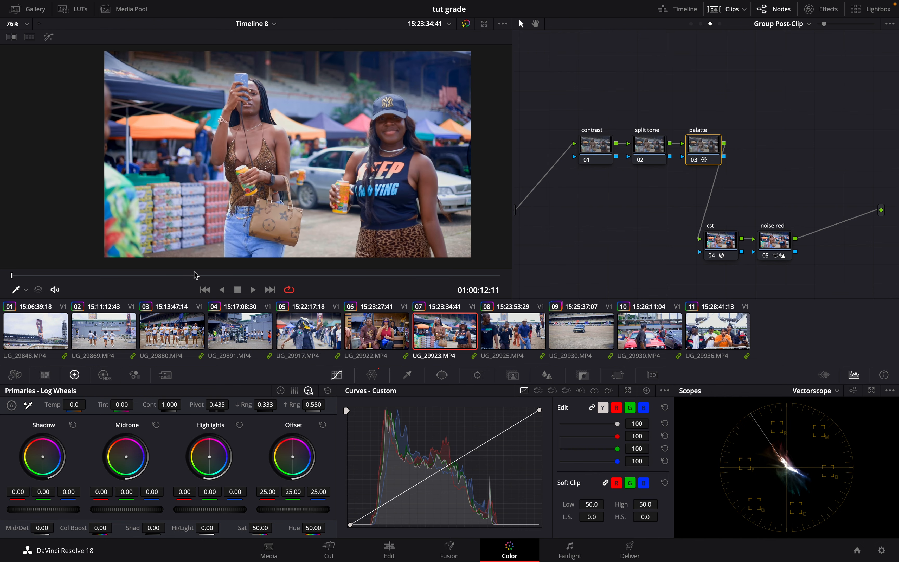
pyautogui.moveTo(185, 275); pyautogui.dragTo(145, 275)
# Tint the split tone node with the log wheels: shadows -0.07, 0.02, -0.01 and highlights 0.05, -0.01, -0.08
pyautogui.click(635, 146)
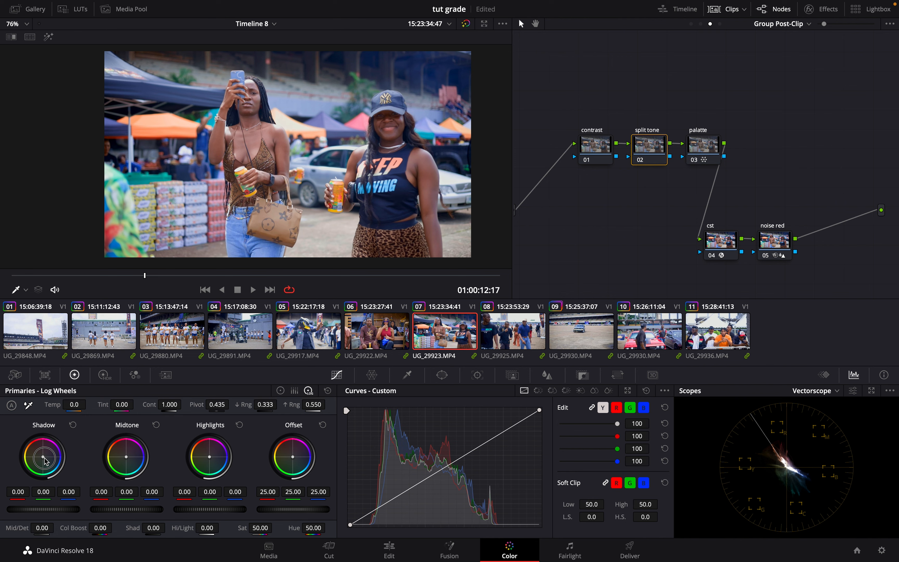
pyautogui.moveTo(44, 461); pyautogui.dragTo(49, 465)
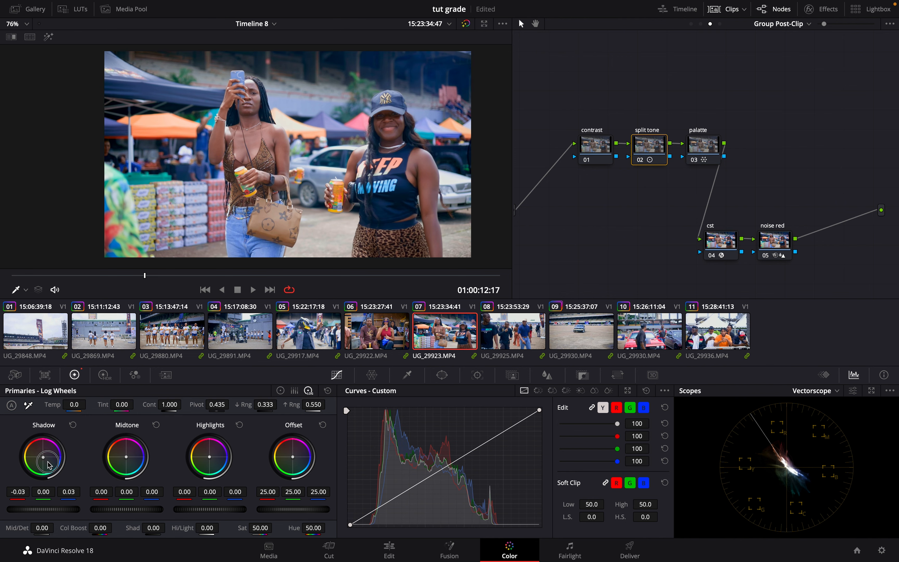
pyautogui.moveTo(49, 464); pyautogui.dragTo(44, 470)
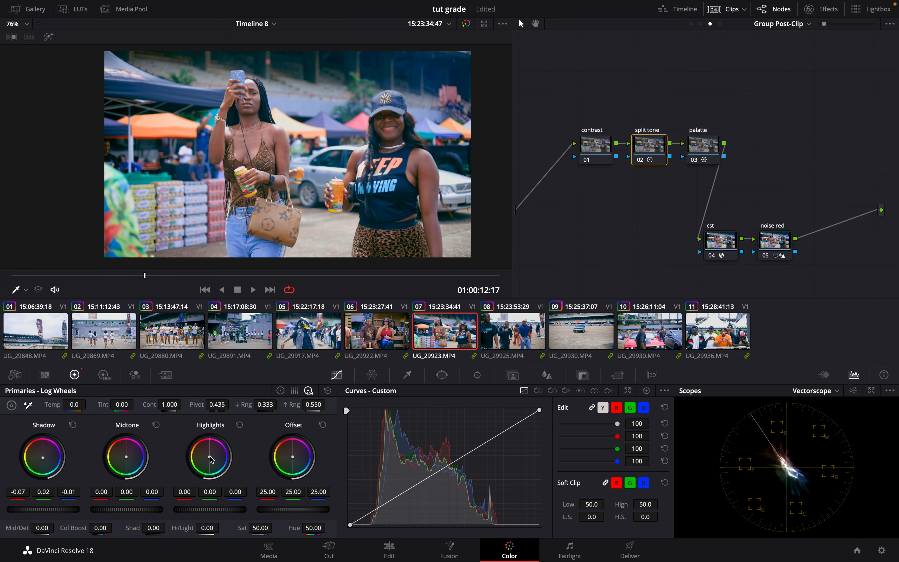
pyautogui.moveTo(211, 460); pyautogui.dragTo(200, 453)
# Using clip 03, reset the split tone node's shadow wheel and reduce its tint to -0.01, 0.00, 0.00
pyautogui.click(176, 338)
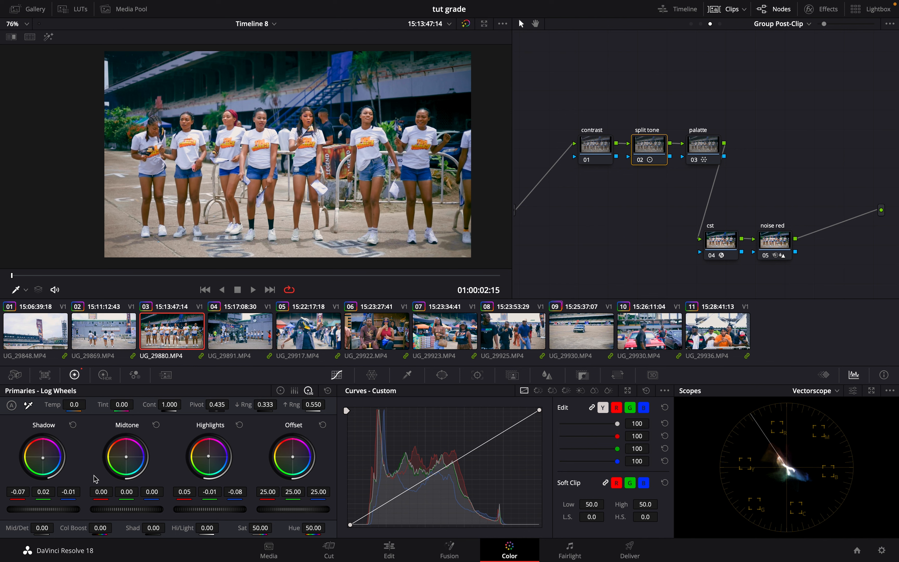
pyautogui.moveTo(44, 461); pyautogui.dragTo(45, 460)
pyautogui.doubleClick(44, 461)
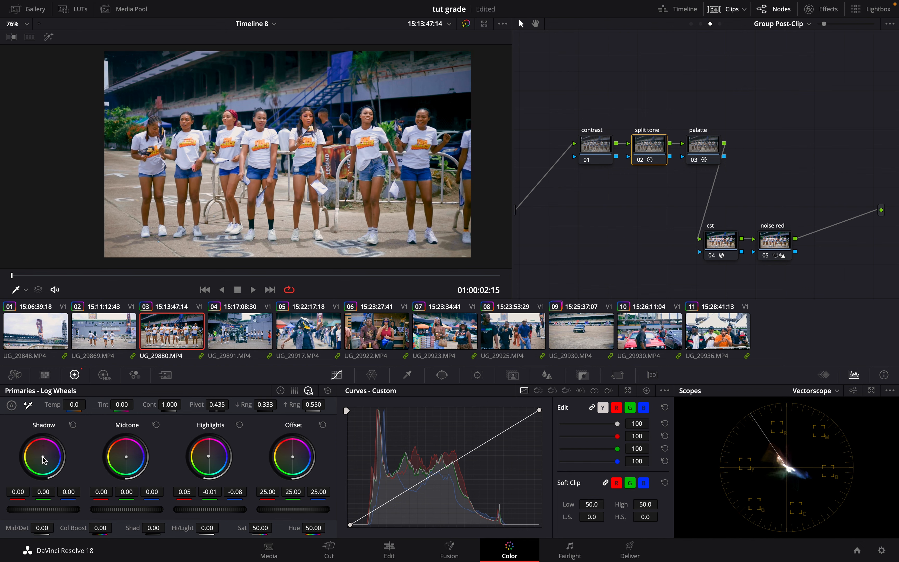
pyautogui.moveTo(45, 462); pyautogui.dragTo(45, 461)
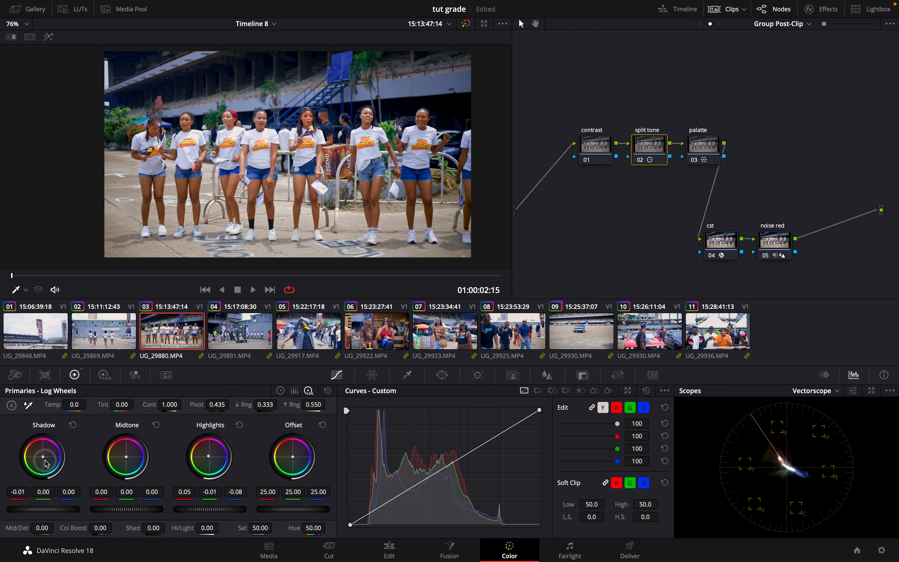
# Review the split tone on clips 05 to 09 and compare clip 09 with the node off and on
pyautogui.click(335, 342)
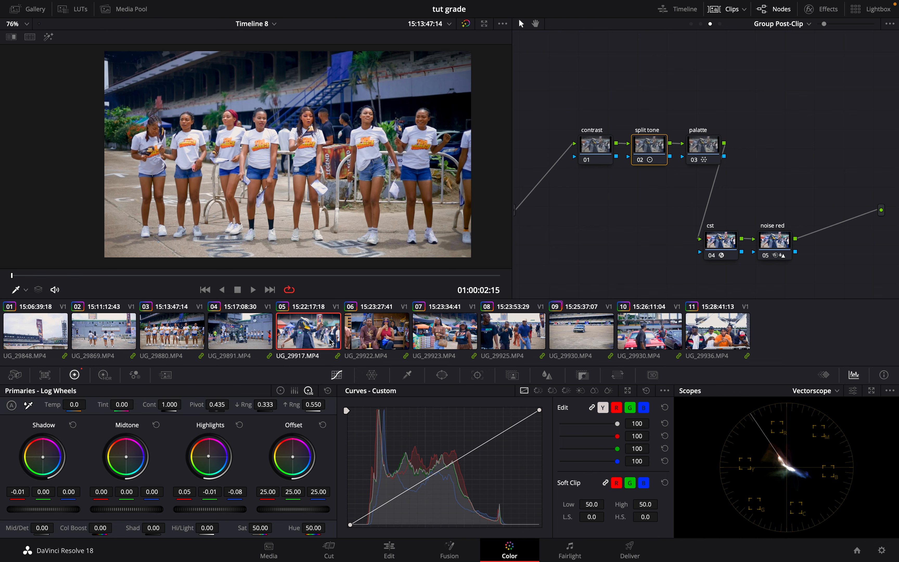
pyautogui.click(375, 335)
pyautogui.click(469, 336)
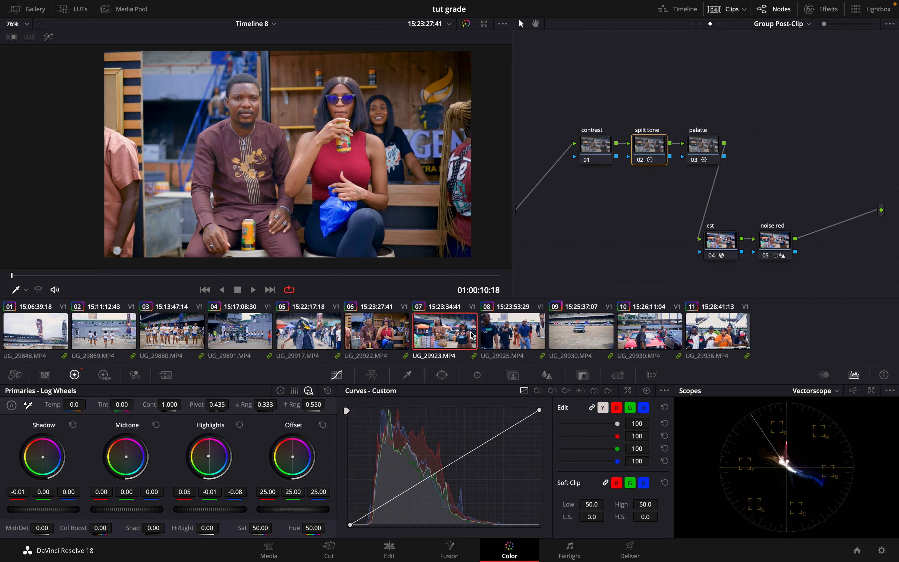
pyautogui.click(528, 334)
pyautogui.click(593, 338)
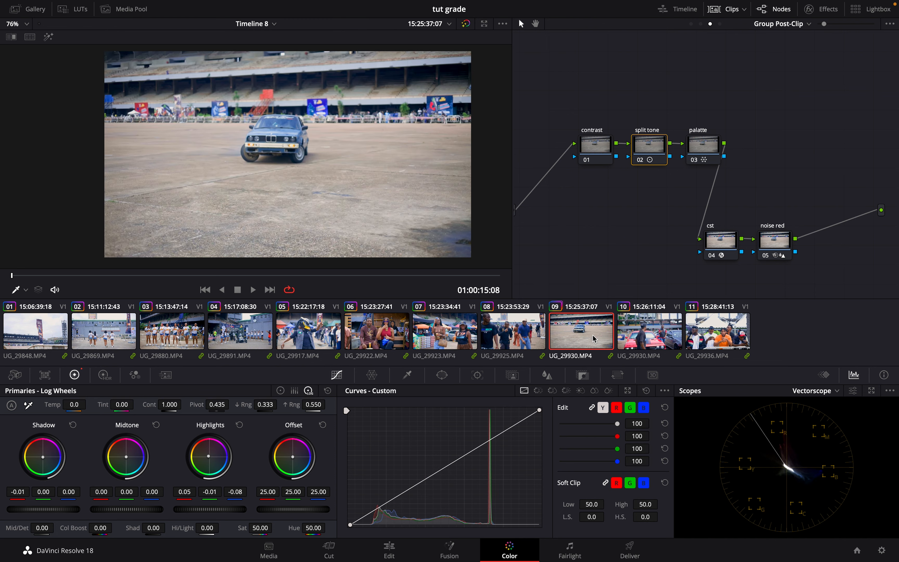
pyautogui.click(641, 160)
pyautogui.click(641, 160)
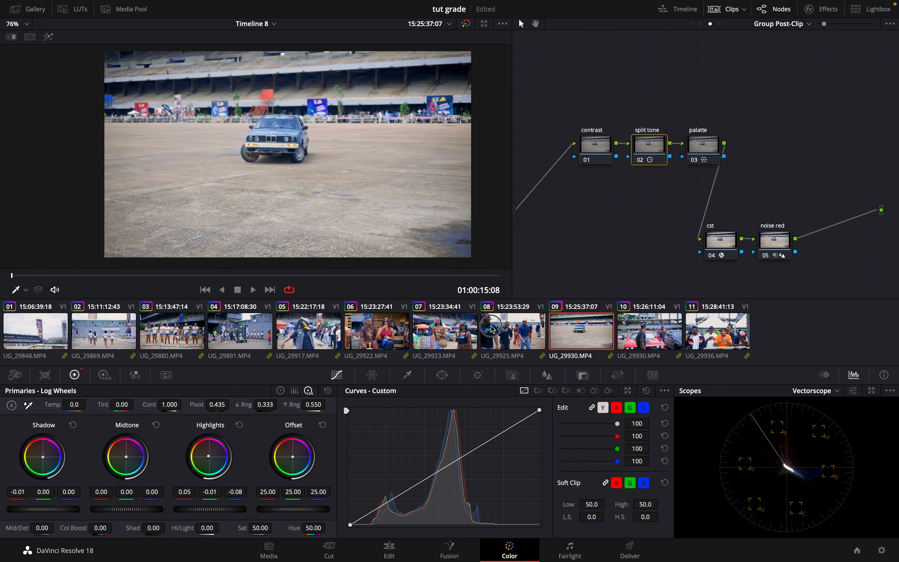
# With clip 08 selected, reset the split tone node's grade and rename the node "film look"
pyautogui.click(526, 322)
pyautogui.rightClick(645, 151)
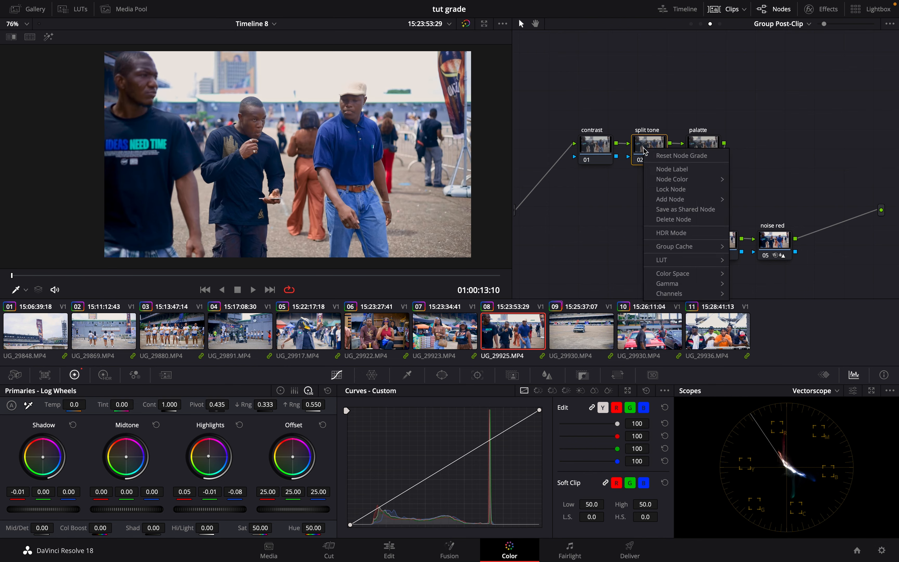
pyautogui.click(658, 152)
pyautogui.doubleClick(656, 130)
pyautogui.write('film')
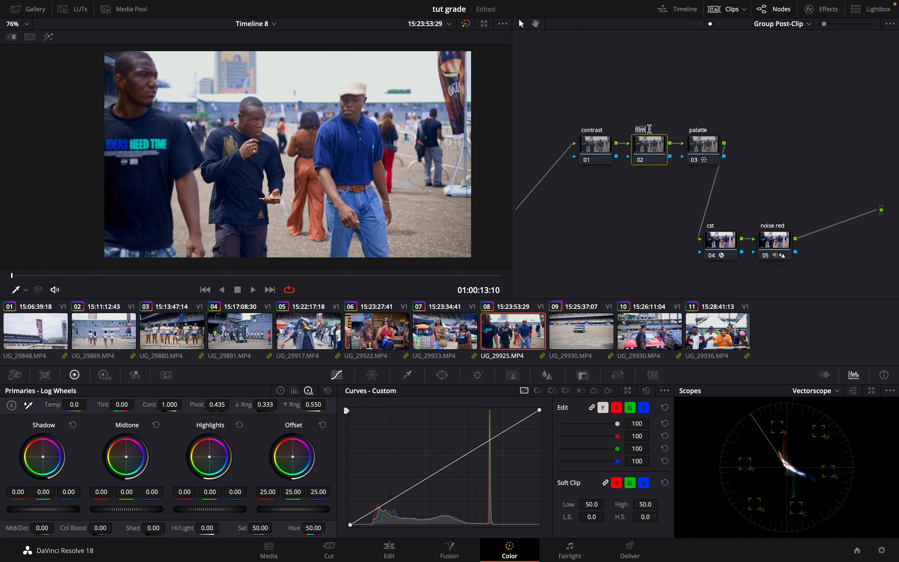
pyautogui.write('look')
# Open the Film Looks LUT collection and browse to its Rec709 film emulations
pyautogui.click(73, 9)
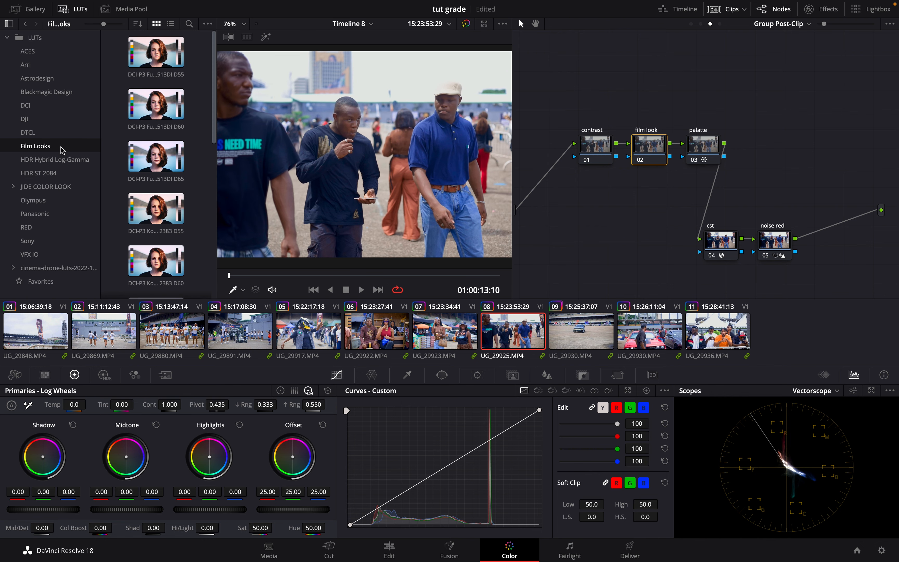
pyautogui.scroll(-5, 179, 229)
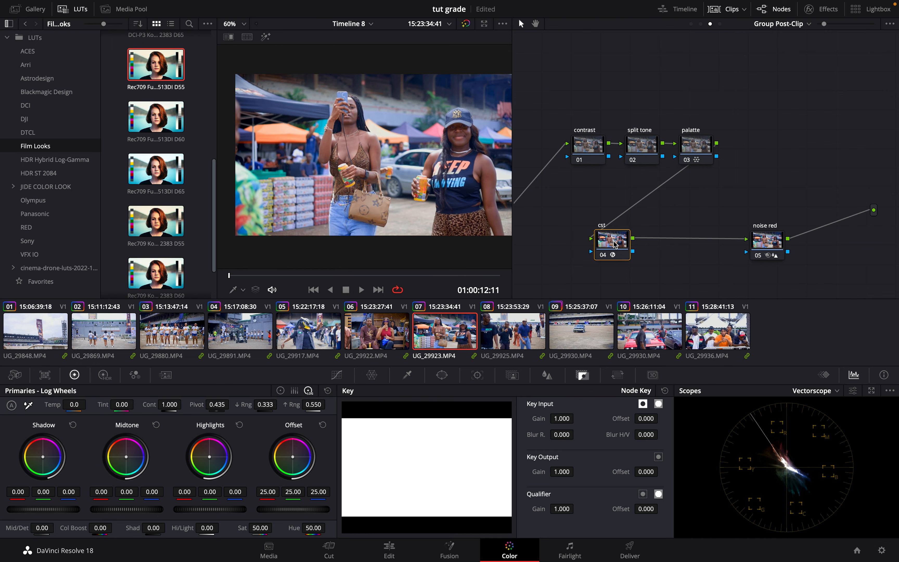
# Add a serial node after the cst node, and set the cst's output color space and output gamma to Use timeline
pyautogui.hotkey('alt', 's')
pyautogui.click(612, 244)
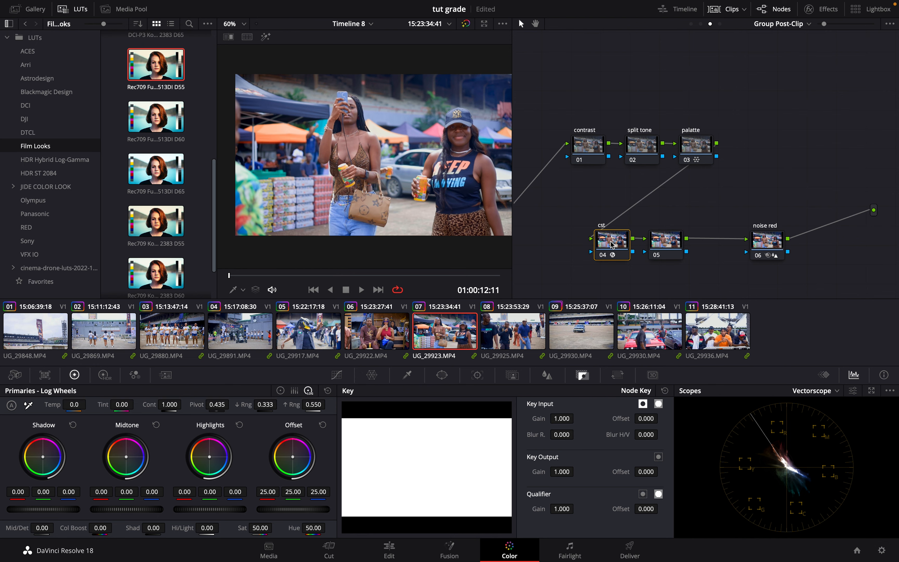
pyautogui.click(826, 9)
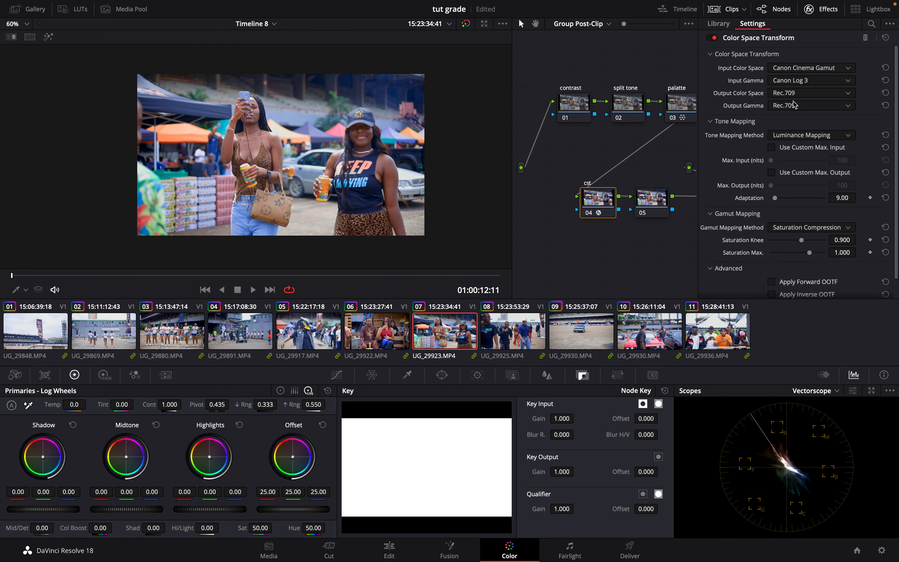
pyautogui.click(799, 93)
pyautogui.click(799, 93)
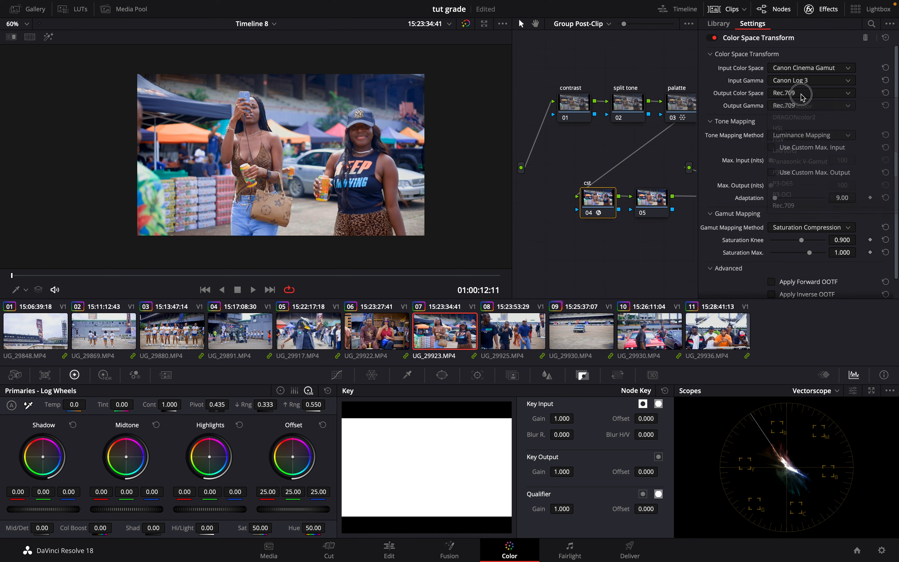
pyautogui.click(806, 108)
pyautogui.scroll(10, 806, 141)
pyautogui.click(807, 140)
pyautogui.click(794, 93)
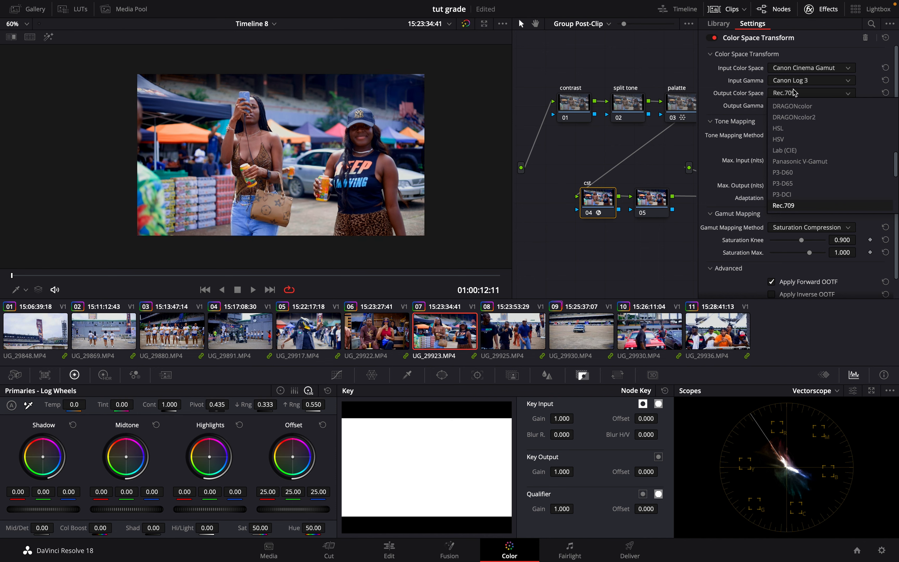
pyautogui.scroll(10, 794, 93)
pyautogui.click(795, 92)
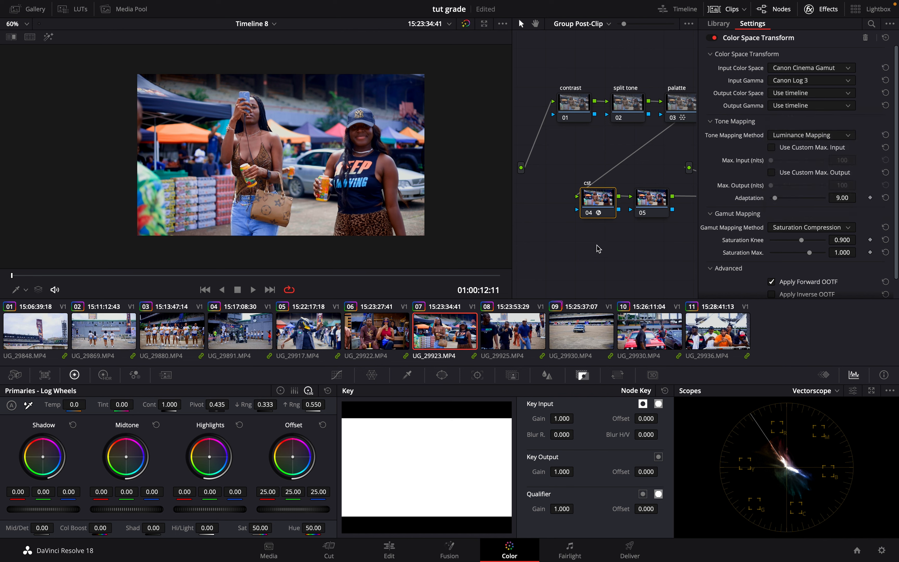
# Apply a Color Space Transform to the new node after cst and set its output gamma to Cineon Film Log
pyautogui.click(718, 24)
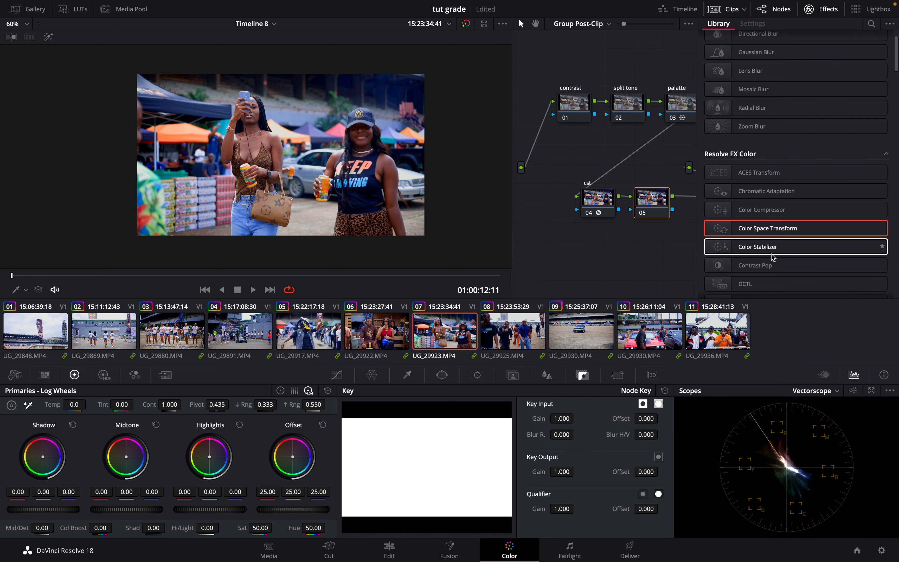
pyautogui.moveTo(740, 229); pyautogui.dragTo(657, 219)
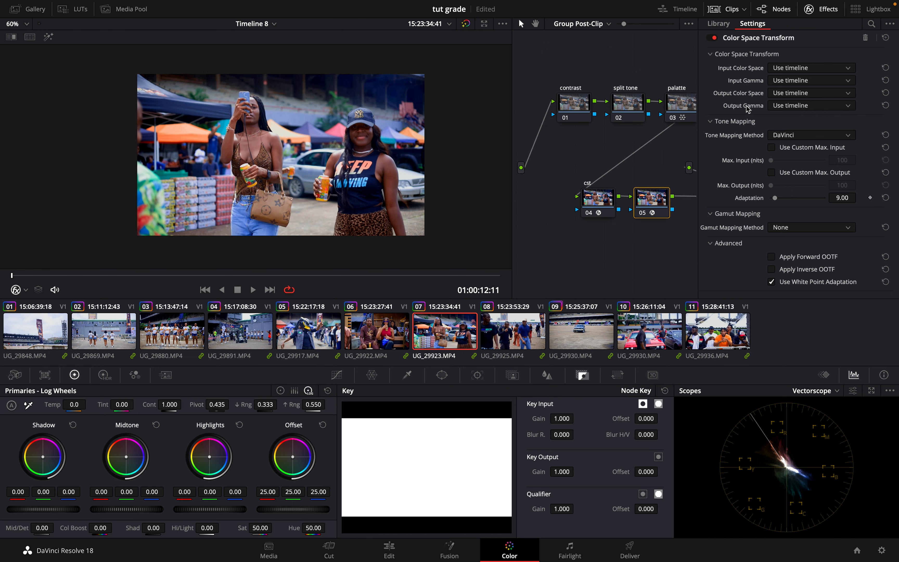
pyautogui.click(790, 107)
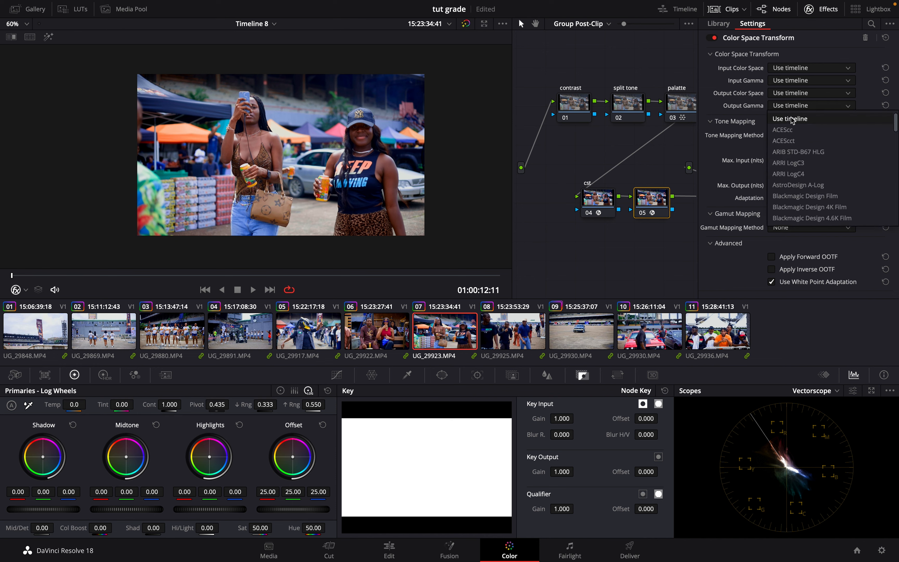
pyautogui.press('c')
pyautogui.scroll(-5, 813, 197)
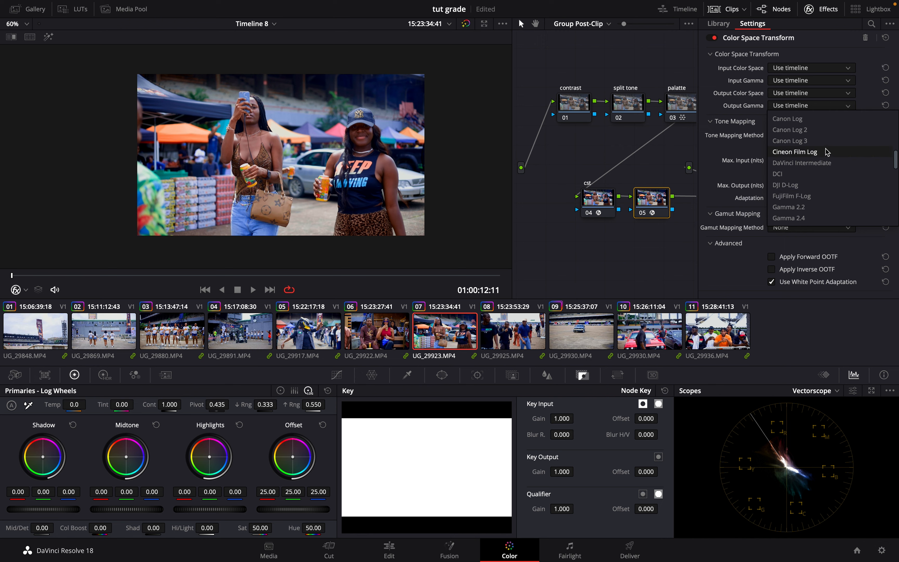
pyautogui.click(810, 152)
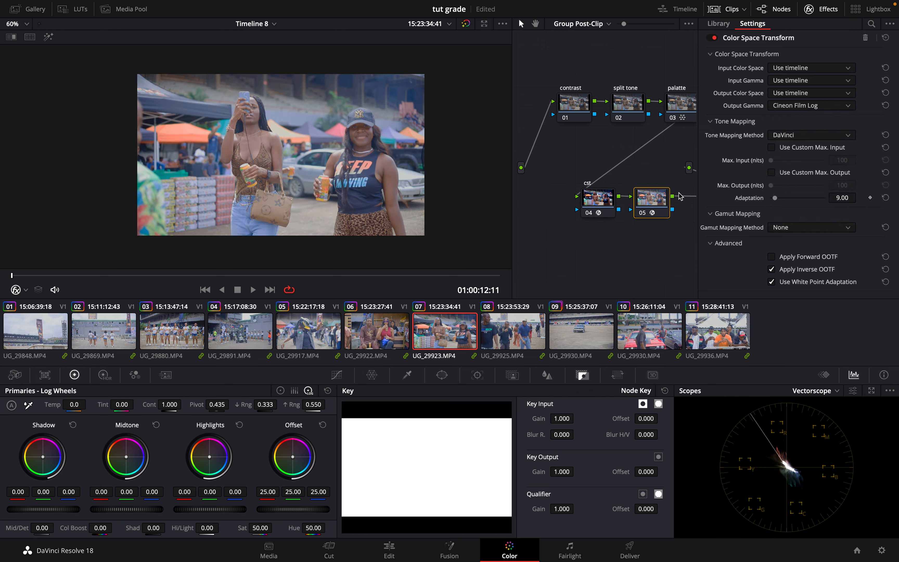
# Apply the Rec709 Kodak 2383 D55 LUT to the new node after cst and check the look on clip 05
pyautogui.click(822, 9)
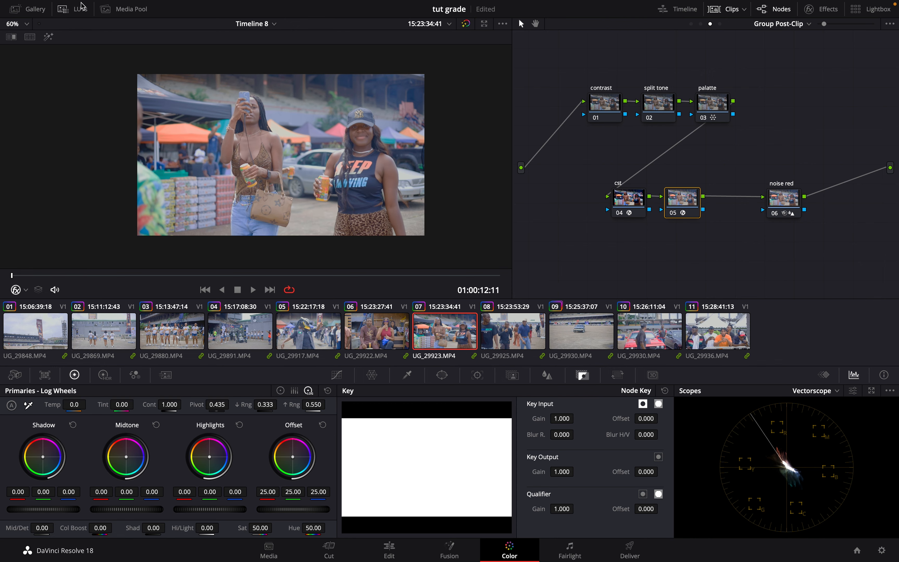
pyautogui.click(74, 9)
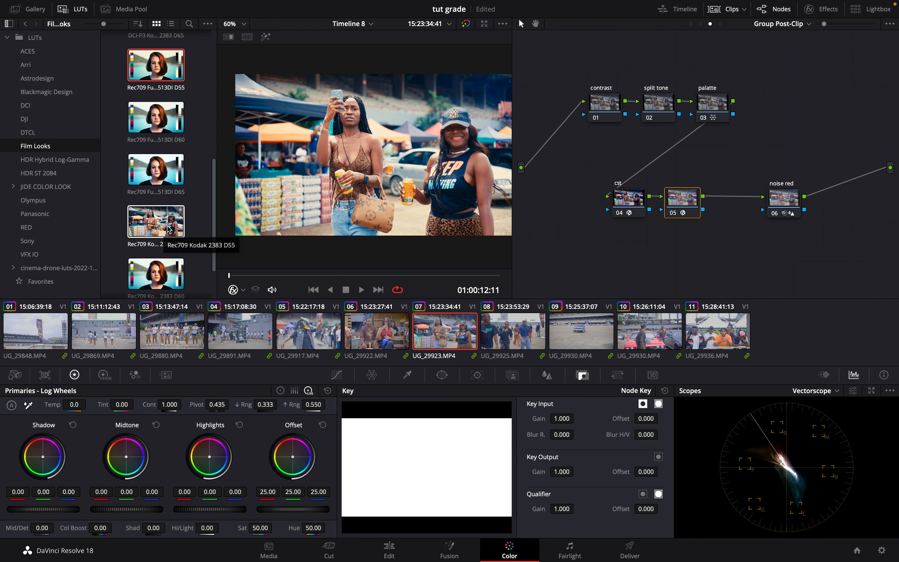
pyautogui.moveTo(162, 228); pyautogui.dragTo(705, 206)
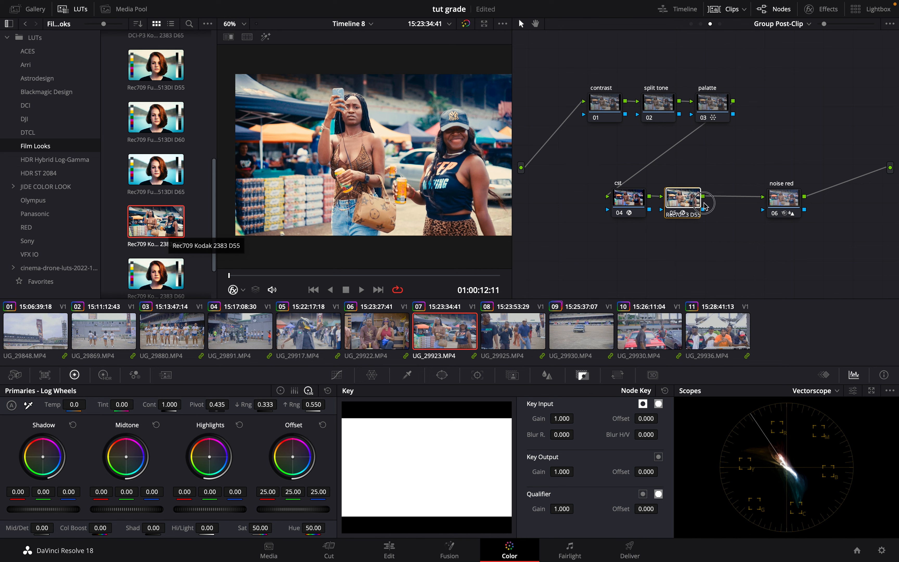
pyautogui.moveTo(705, 206); pyautogui.dragTo(705, 205)
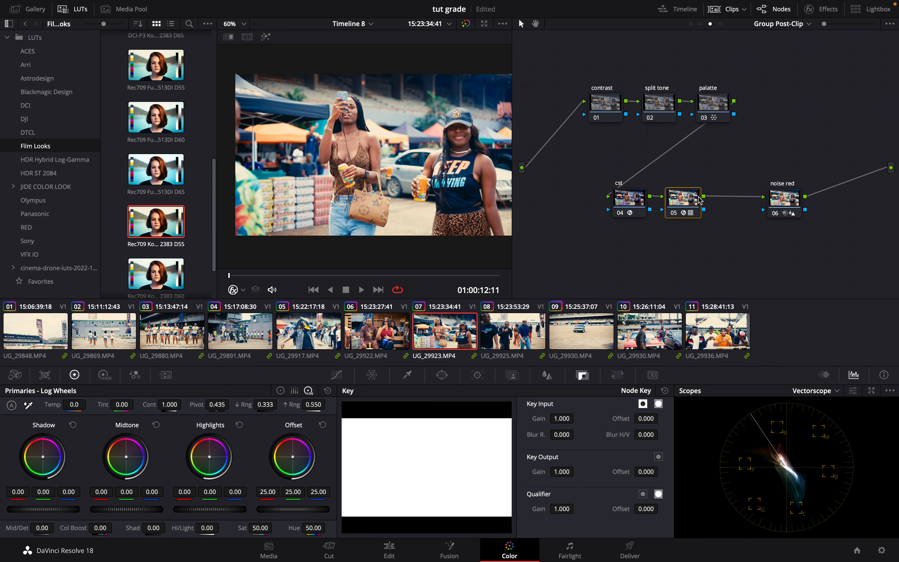
pyautogui.click(308, 330)
pyautogui.moveTo(264, 275)
pyautogui.mouseDown()
pyautogui.moveTo(434, 275)
pyautogui.moveTo(298, 299)
pyautogui.moveTo(270, 293)
pyautogui.mouseUp()
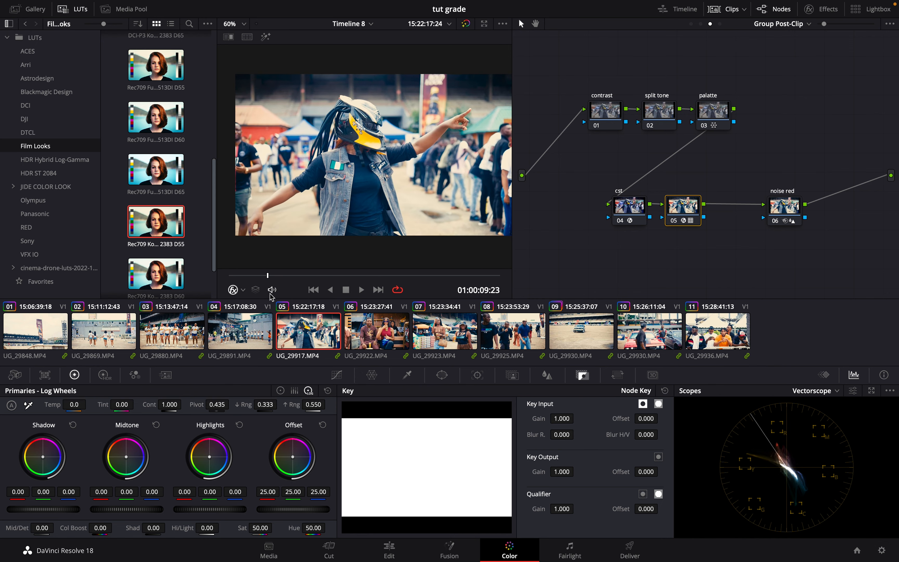
# Reduce the Kodak 2383 LUT node's key output gain to 0.581 while viewing clip 07
pyautogui.moveTo(381, 277); pyautogui.dragTo(436, 283)
pyautogui.click(443, 315)
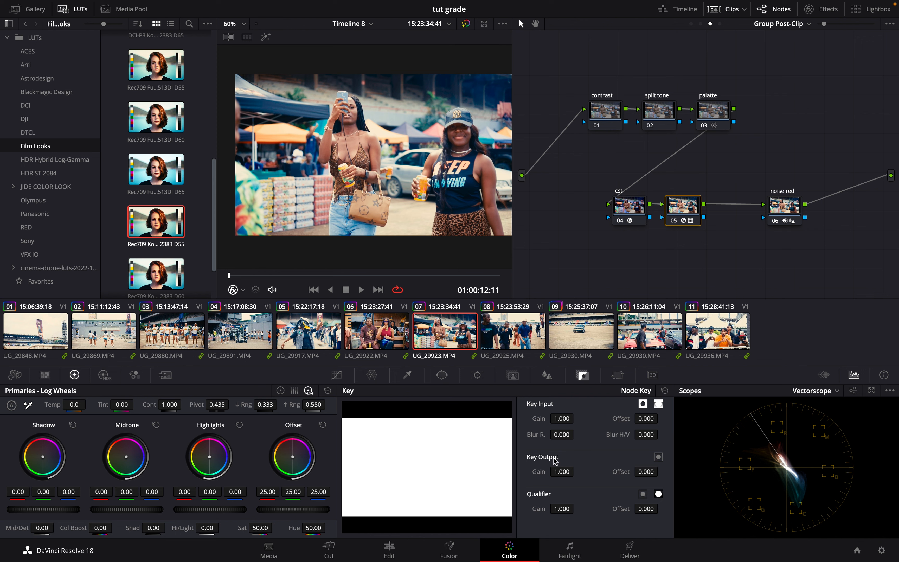
pyautogui.moveTo(565, 475); pyautogui.dragTo(354, 455)
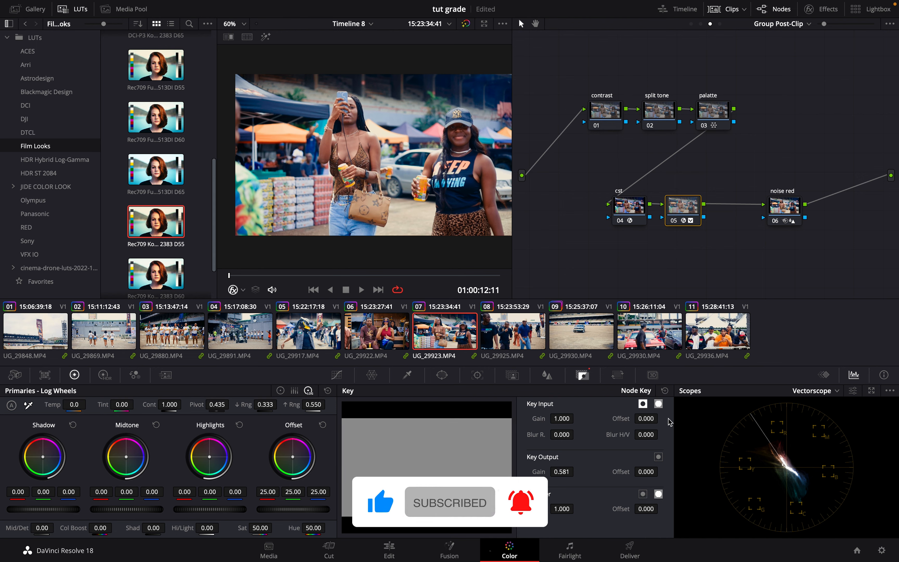
# Compare clip 07 with the Kodak 2383 LUT node bypassed and enabled, examining the picture closely
pyautogui.click(674, 220)
pyautogui.click(674, 220)
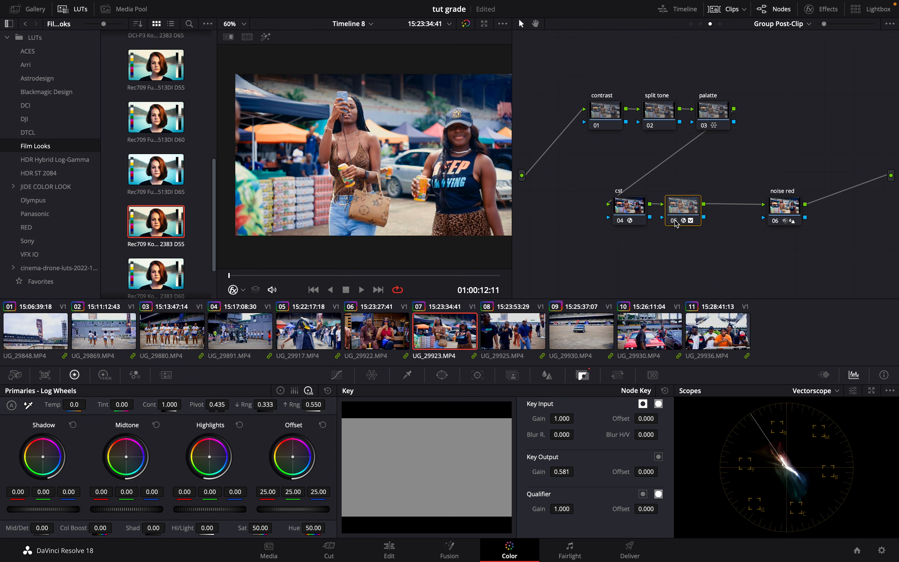
pyautogui.click(675, 222)
pyautogui.click(676, 221)
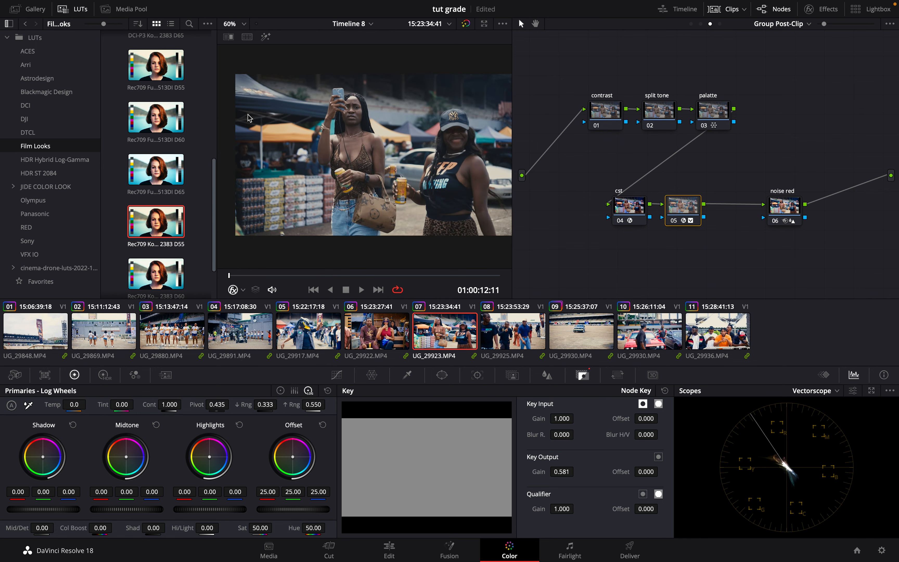
pyautogui.scroll(-2, 454, 212)
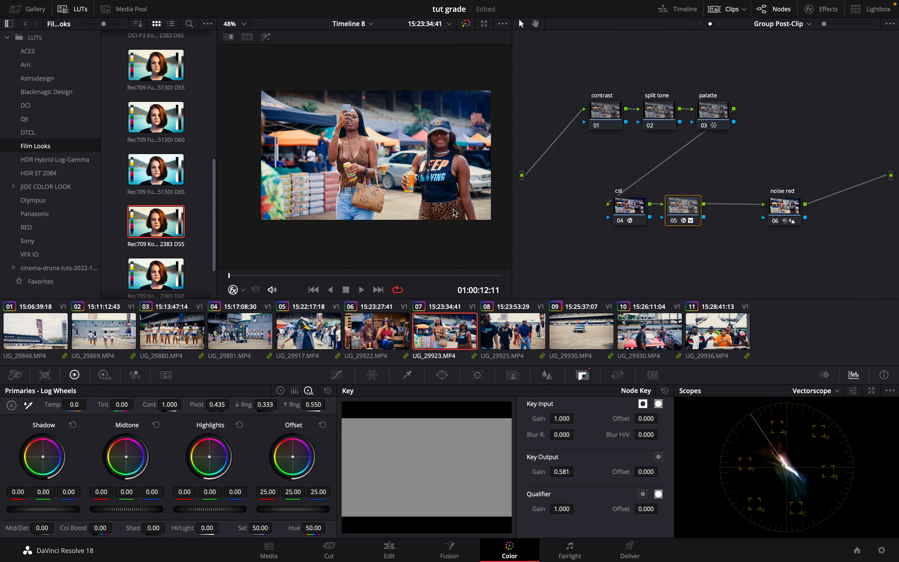
pyautogui.scroll(3, 454, 213)
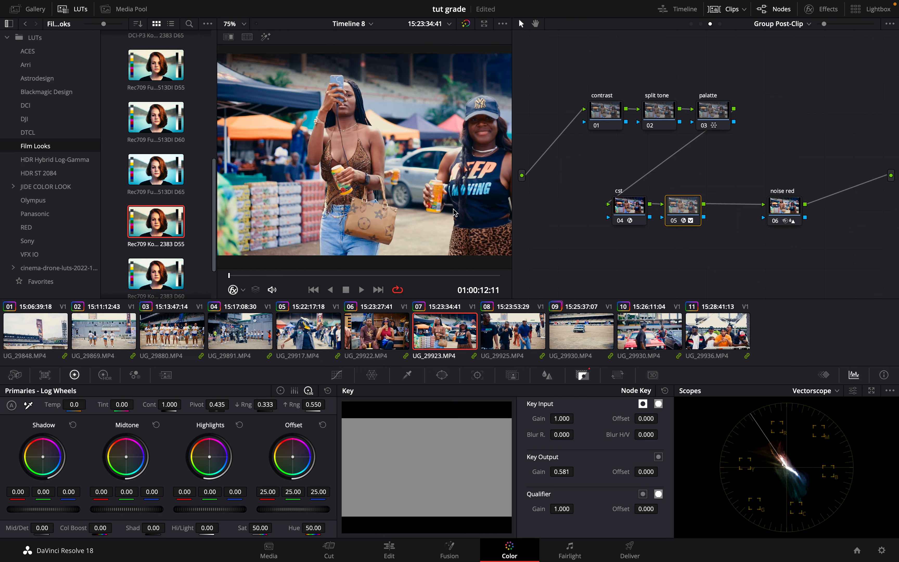
pyautogui.scroll(-1, 454, 213)
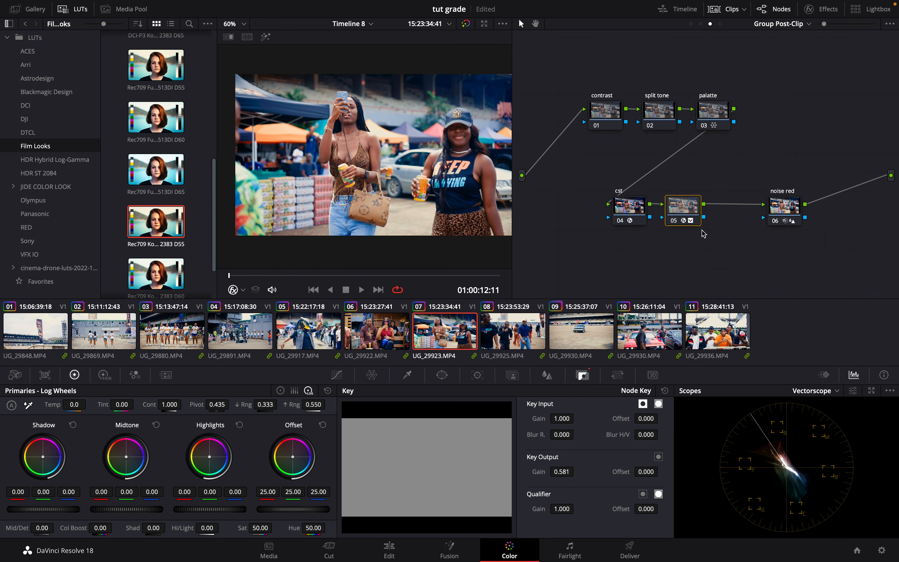
pyautogui.click(677, 222)
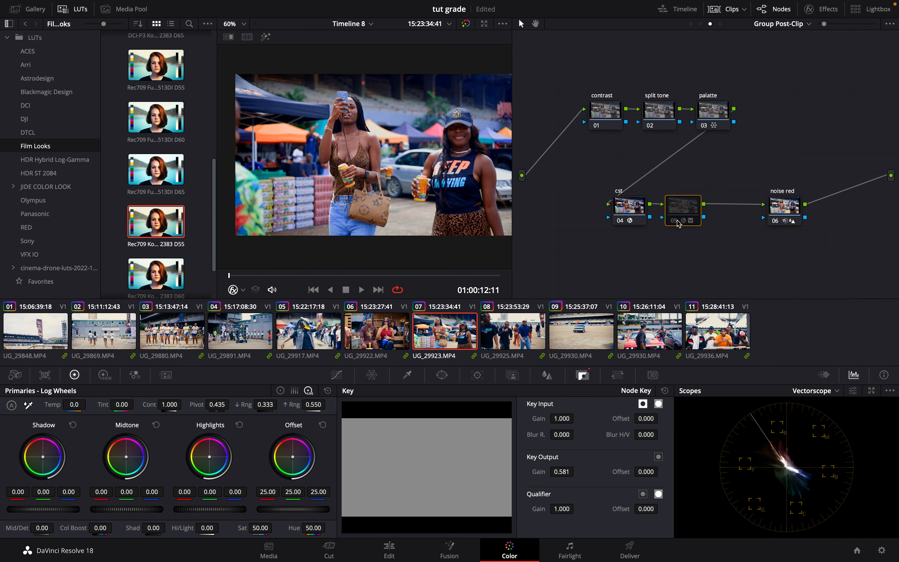
pyautogui.click(678, 222)
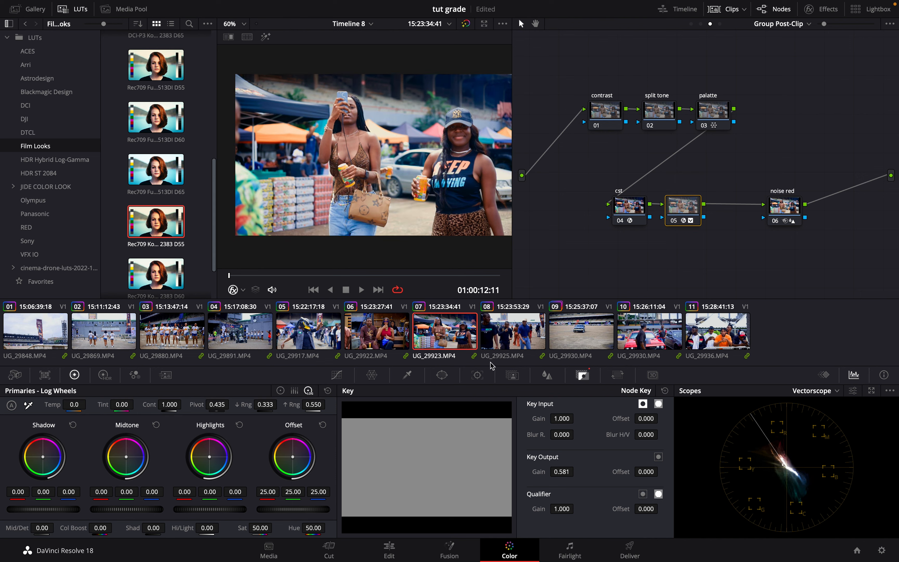
# Review the softened film look on clips 04, 02 and 01
pyautogui.click(225, 332)
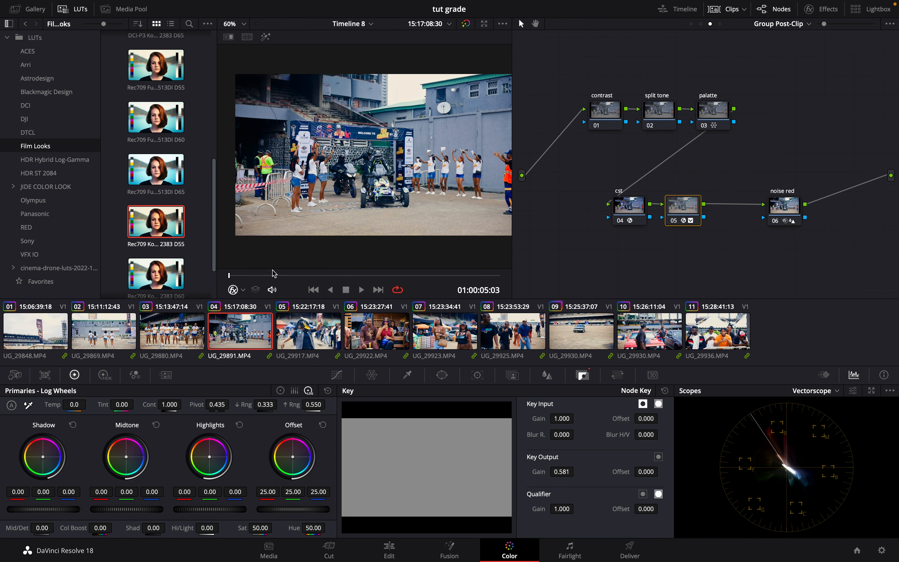
pyautogui.click(388, 275)
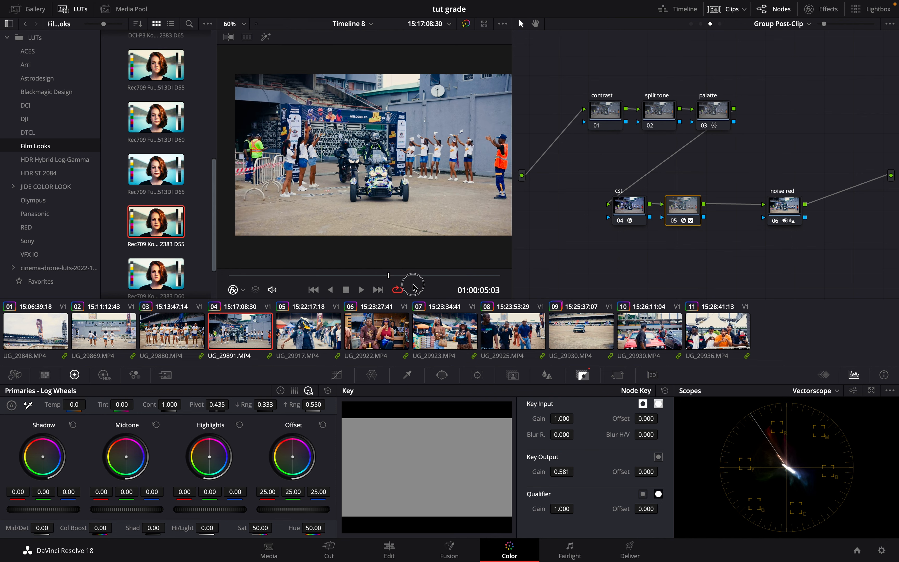
pyautogui.click(105, 335)
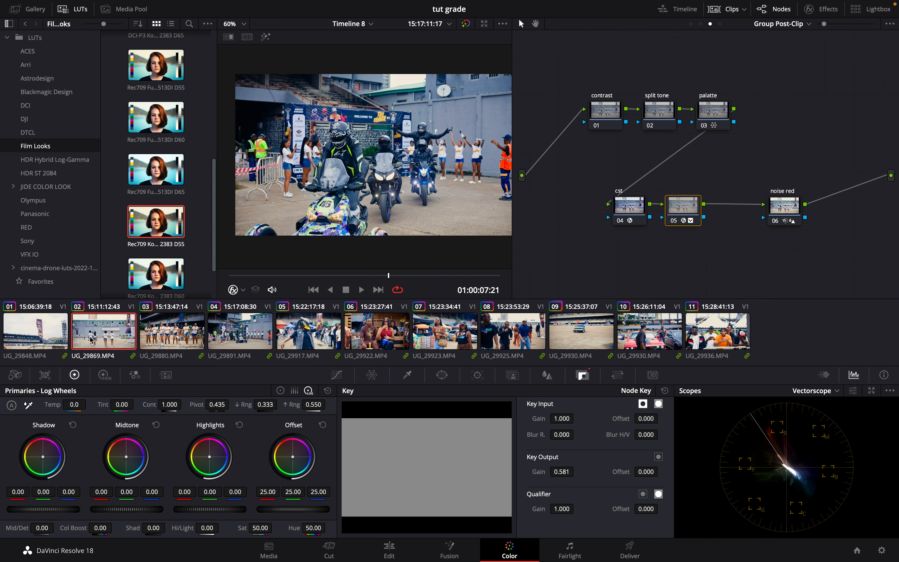
pyautogui.click(34, 339)
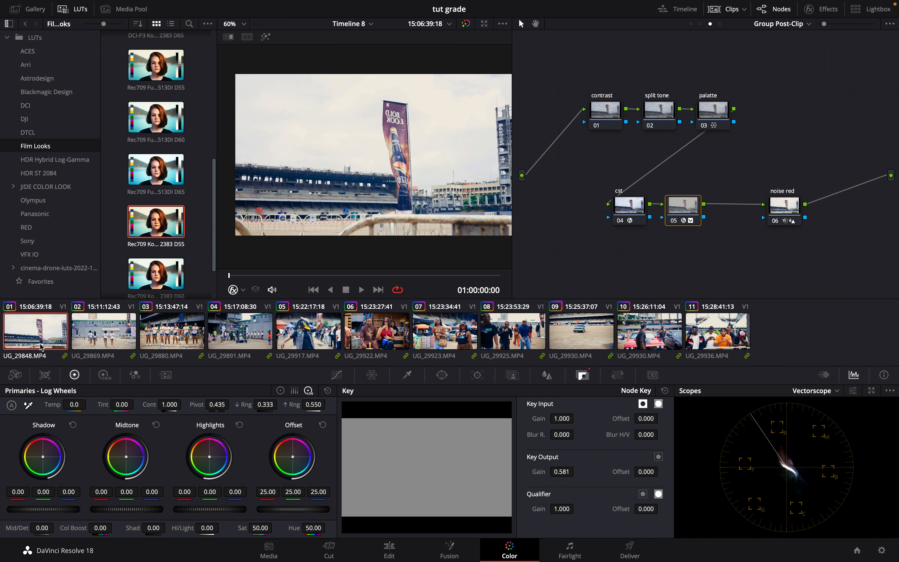
# Lower the lift to -0.05 on the exposure node of clip 02's clip-level node graph
pyautogui.click(99, 333)
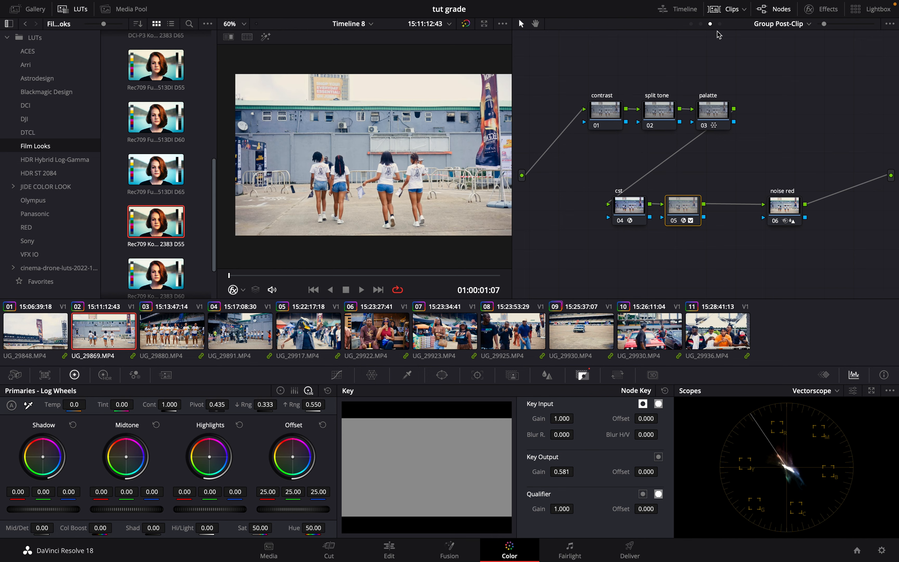
pyautogui.click(701, 23)
pyautogui.click(598, 117)
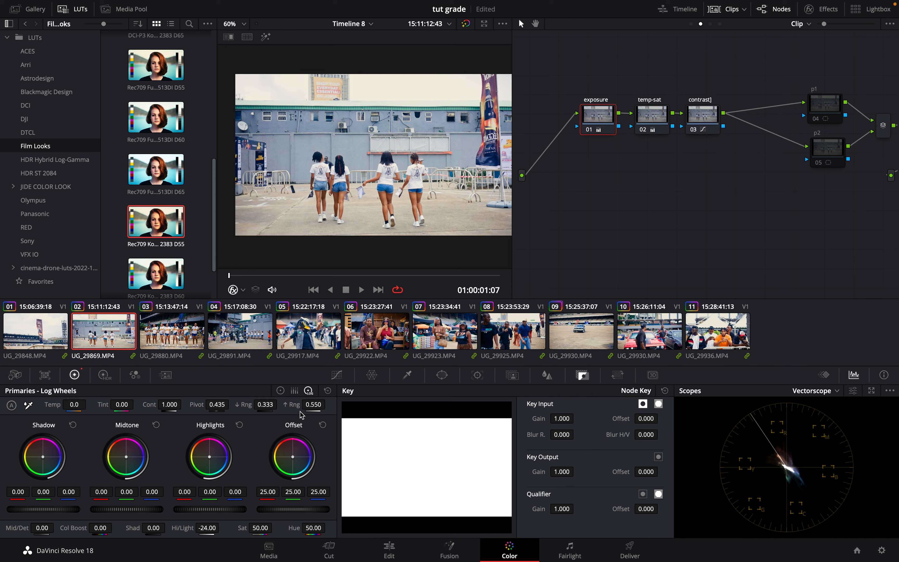
pyautogui.click(280, 391)
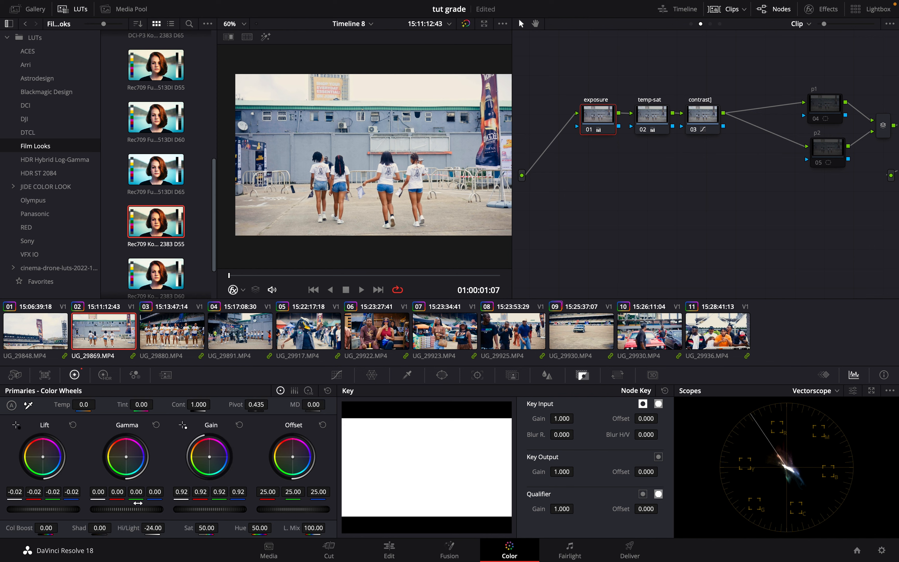
pyautogui.moveTo(290, 512); pyautogui.dragTo(267, 513)
pyautogui.moveTo(266, 513); pyautogui.dragTo(230, 518)
pyautogui.hotkey('ctrl', 'z')
pyautogui.moveTo(52, 512); pyautogui.dragTo(488, 291)
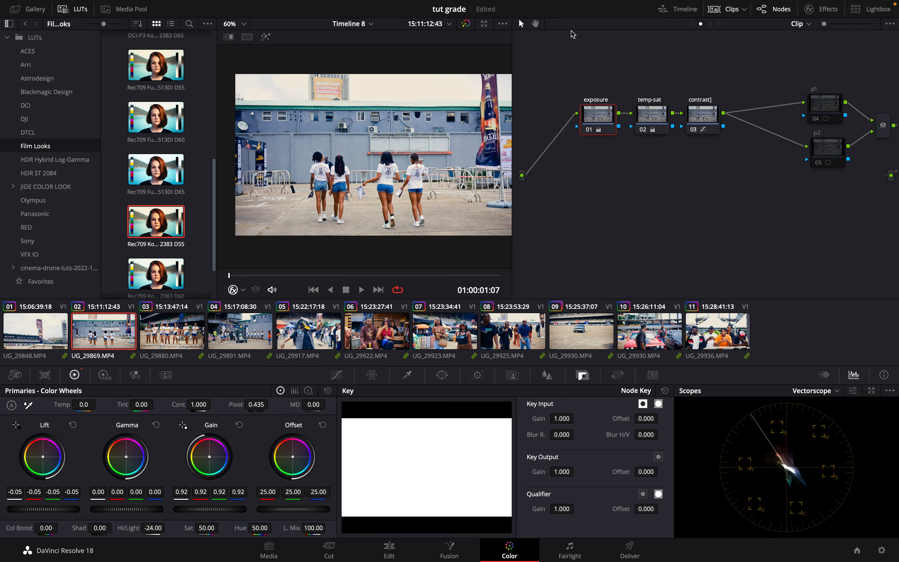
# Check the film look on clips 03 and 04, including a frame partway through clip 03
pyautogui.click(197, 337)
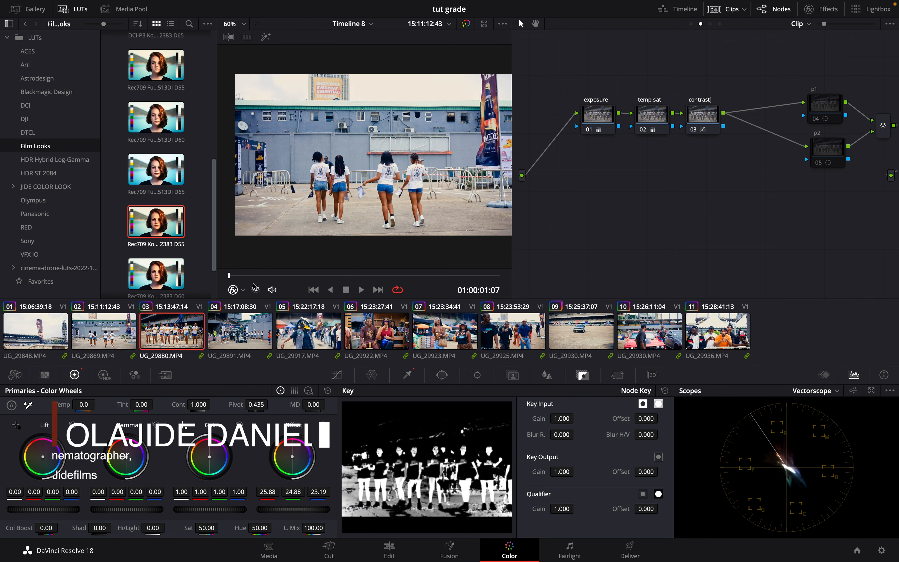
pyautogui.click(311, 274)
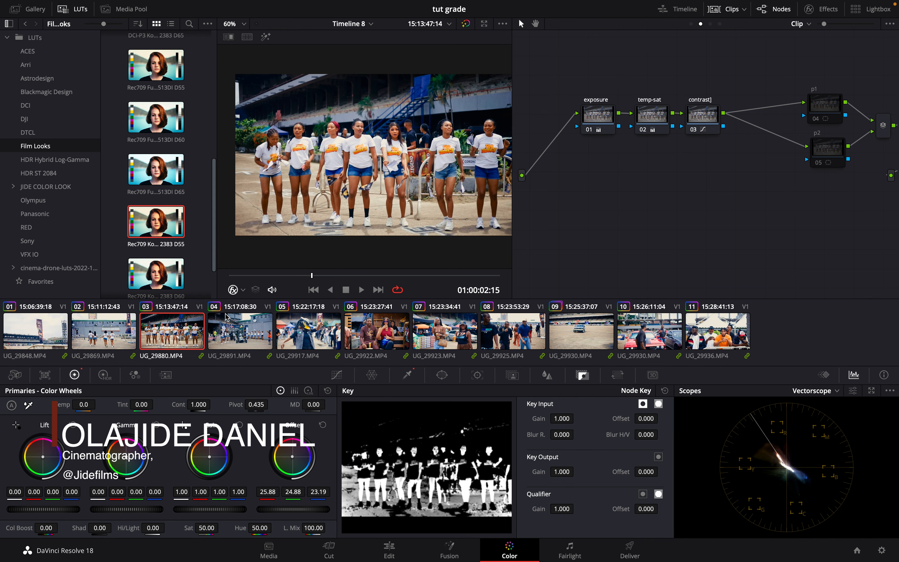
pyautogui.click(237, 334)
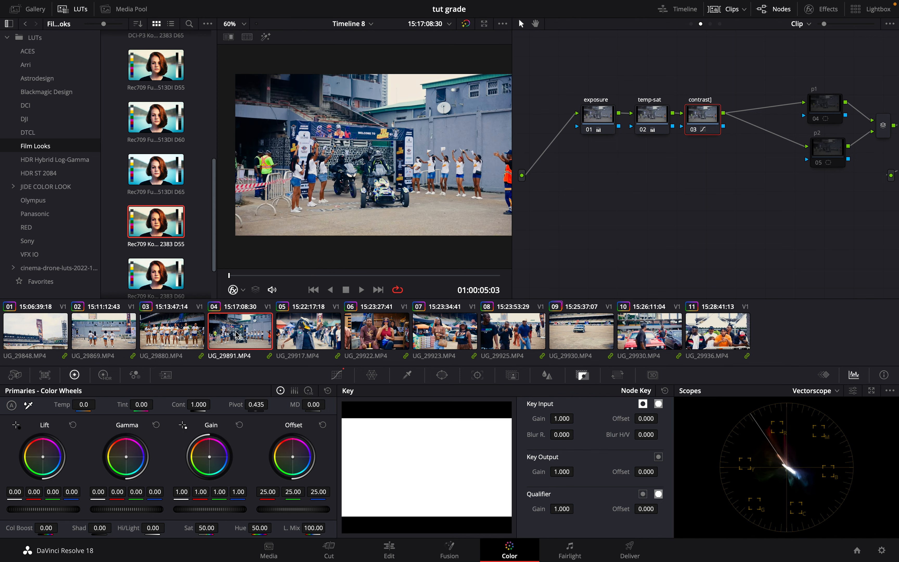
# Set the offset to 26.00 and the lift to -0.01 on clip 03's exposure node
pyautogui.click(166, 346)
pyautogui.click(596, 124)
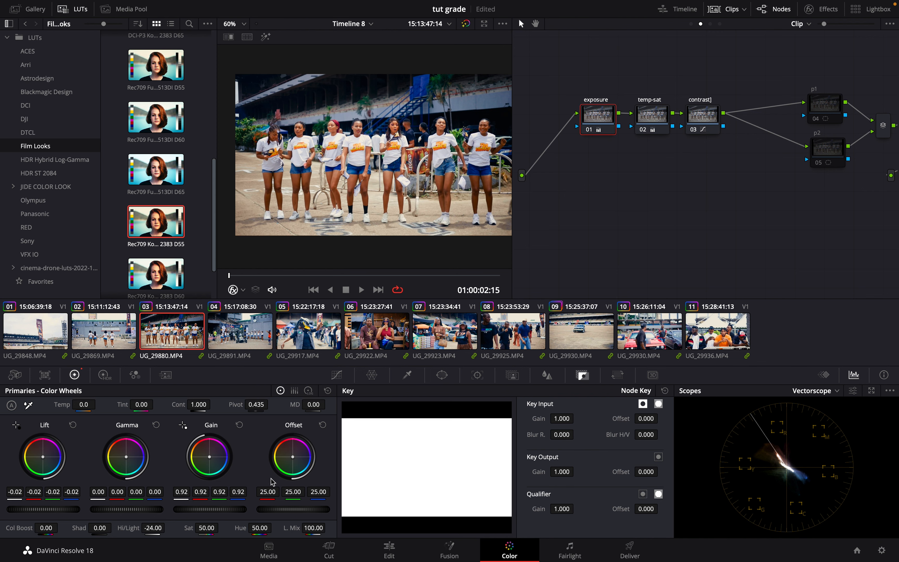
pyautogui.moveTo(287, 513); pyautogui.dragTo(292, 512)
pyautogui.click(590, 128)
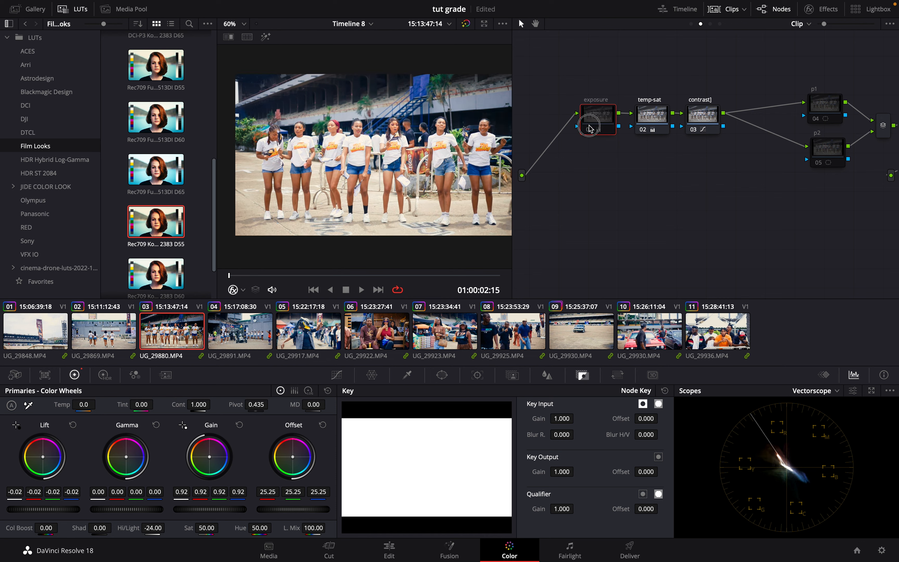
pyautogui.click(590, 128)
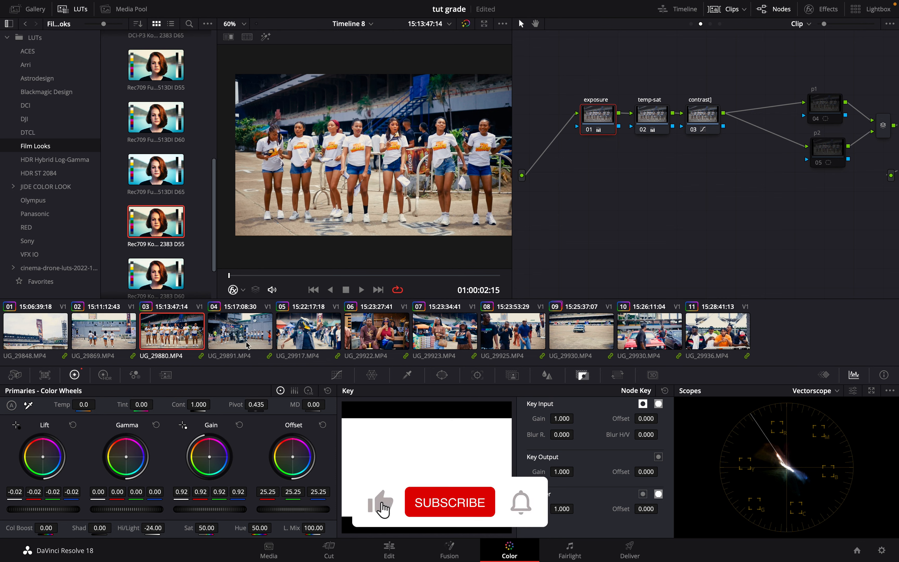
pyautogui.moveTo(283, 509); pyautogui.dragTo(302, 513)
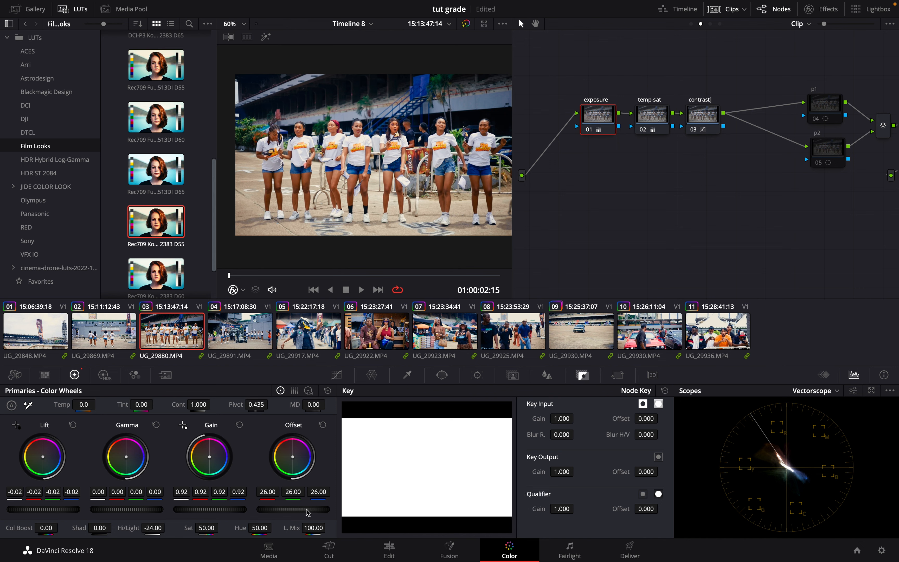
pyautogui.moveTo(29, 511); pyautogui.dragTo(48, 512)
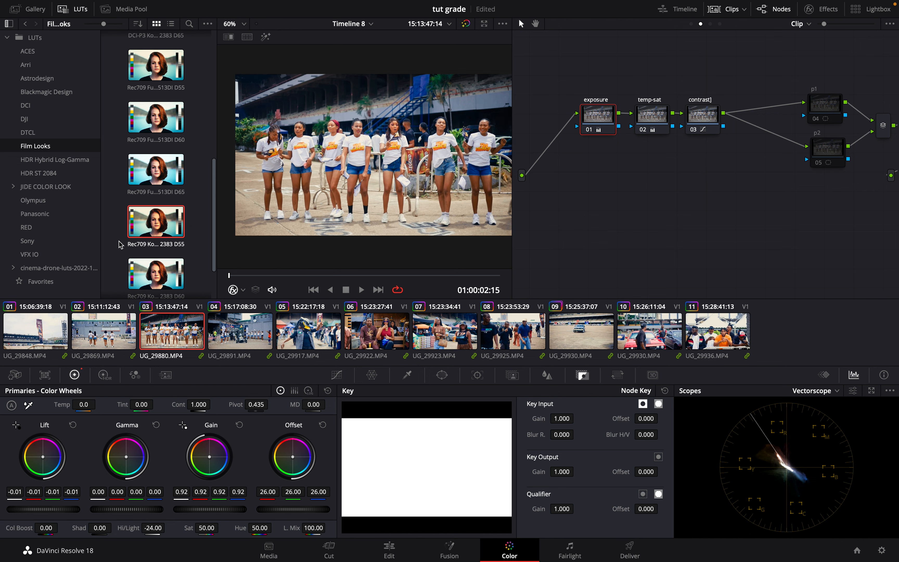
# Open the gallery's Stills 1 album and browse its saved stills
pyautogui.scroll(5, 436, 148)
pyautogui.scroll(-6, 437, 151)
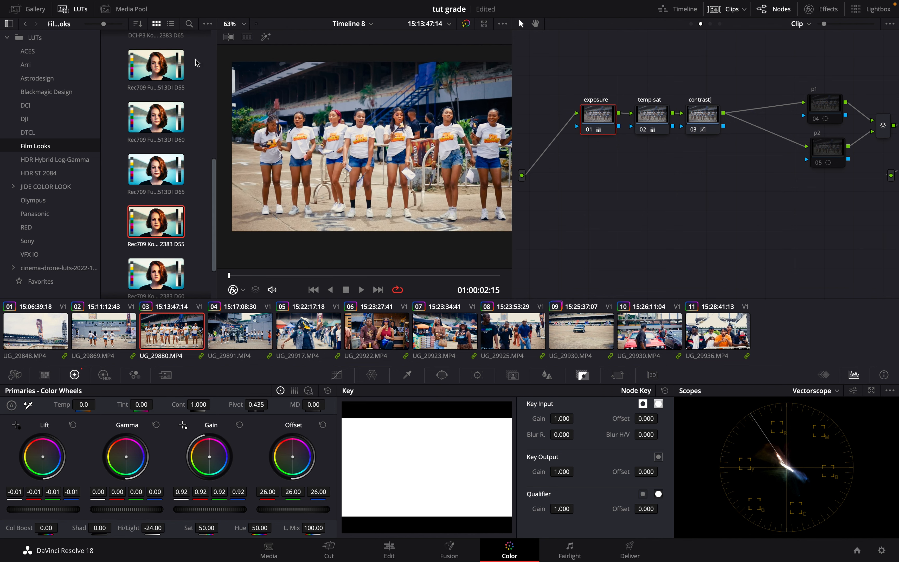
pyautogui.click(29, 9)
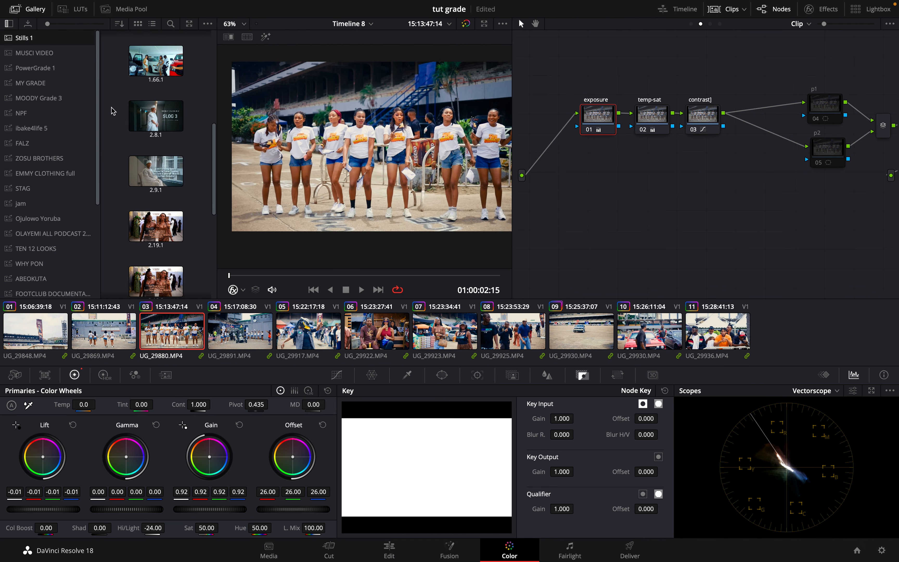
pyautogui.scroll(10, 196, 235)
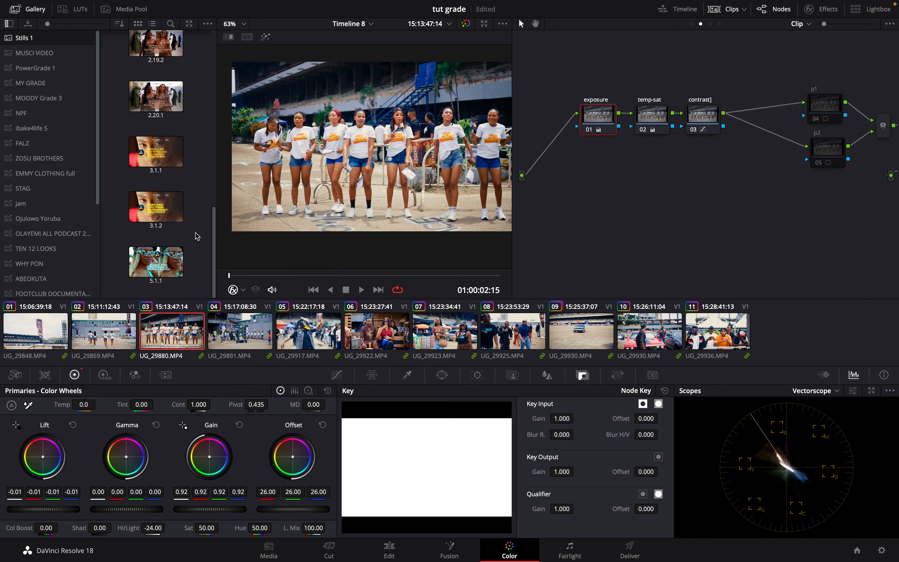
pyautogui.scroll(4, 415, 173)
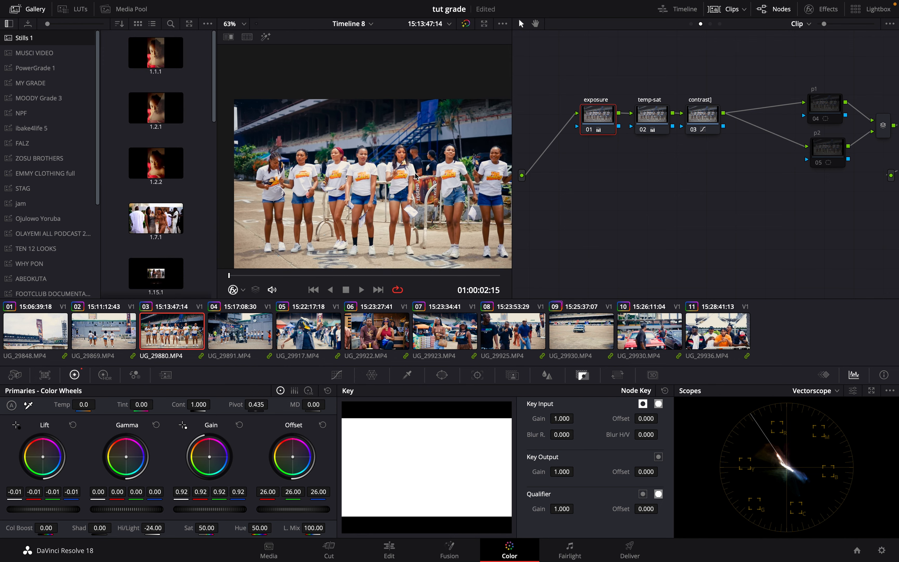
# Review the grades on clips 06 and 04
pyautogui.click(389, 327)
pyautogui.scroll(-3, 412, 197)
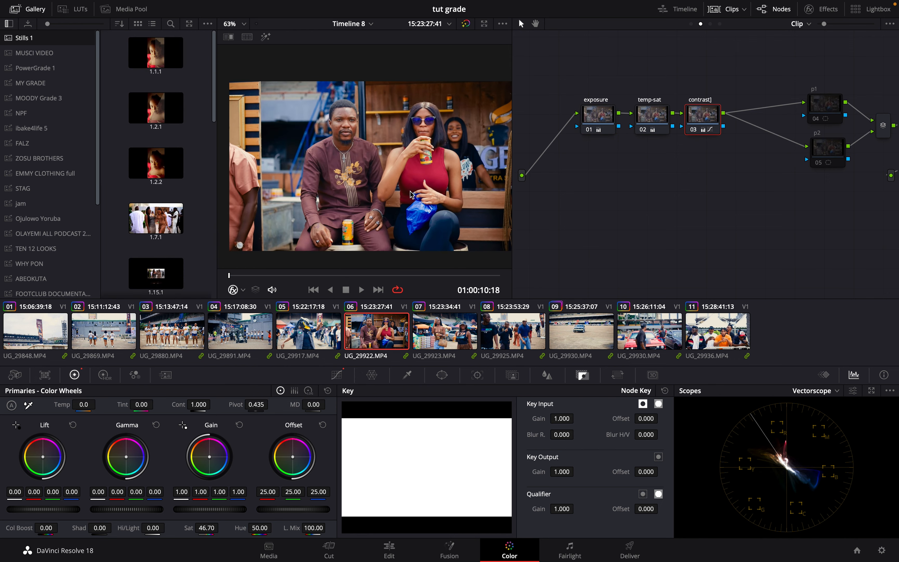
pyautogui.click(256, 347)
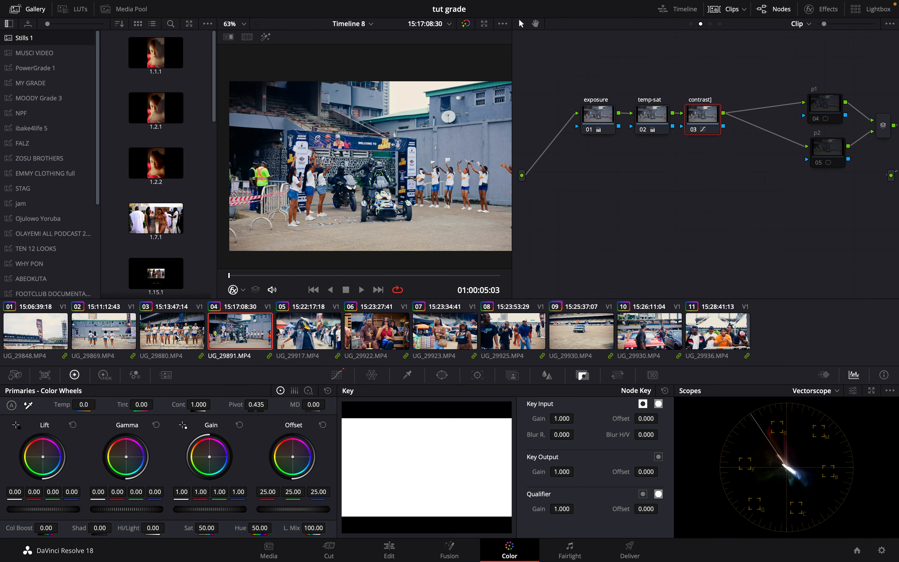
# Grab a still of clip 03's grade into the Stills 1 album
pyautogui.click(179, 337)
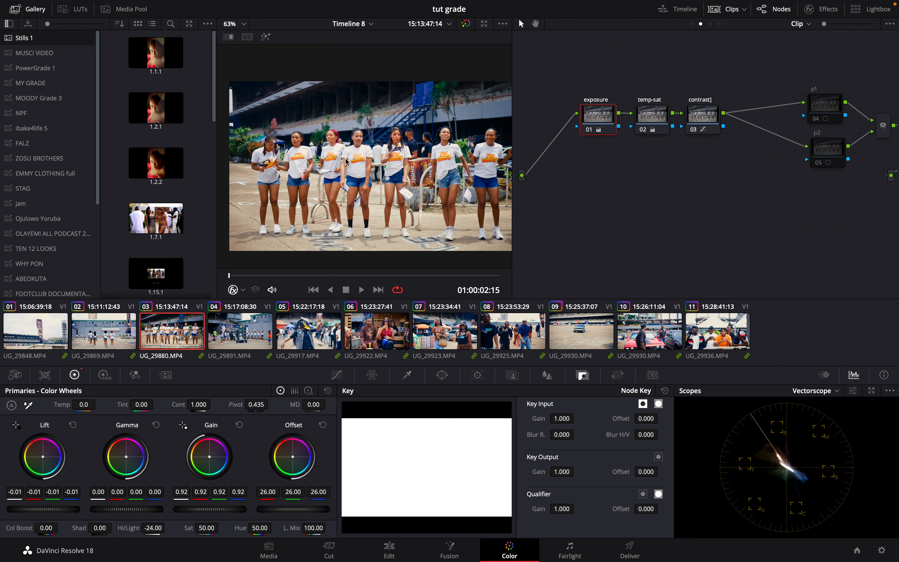
pyautogui.rightClick(346, 161)
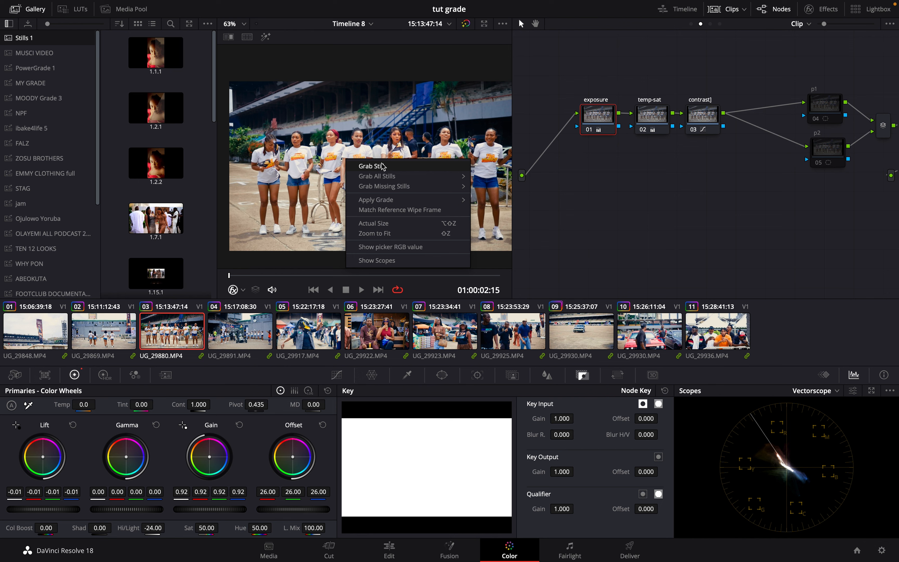
pyautogui.press('Return')
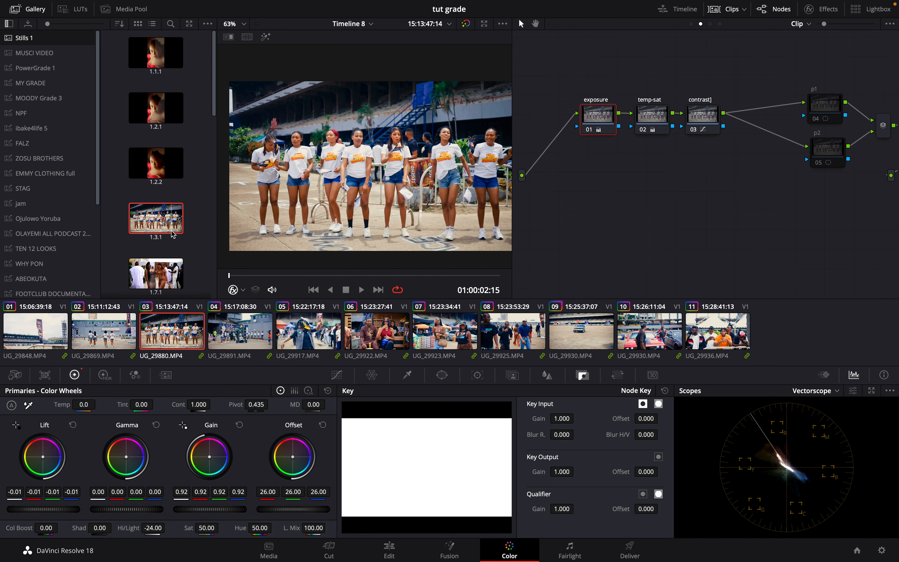
# Display clip 03's saved still as a wipe reference over clip 04 and shift the wipe split to compare them
pyautogui.rightClick(159, 214)
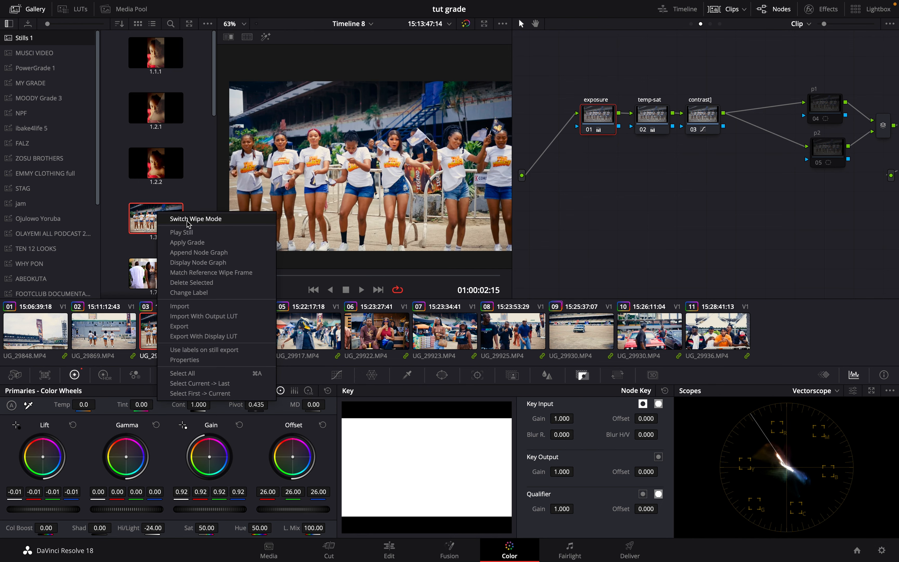
pyautogui.click(193, 232)
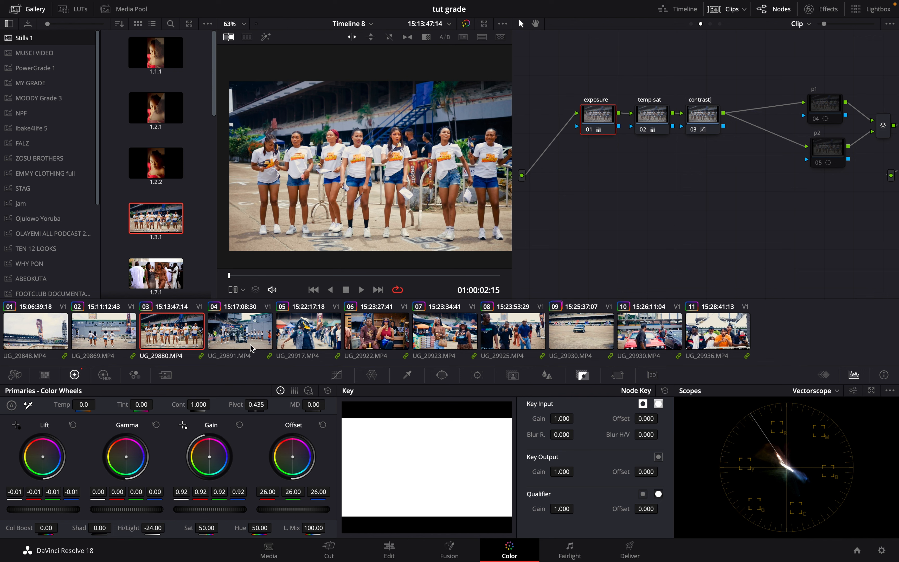
pyautogui.click(237, 337)
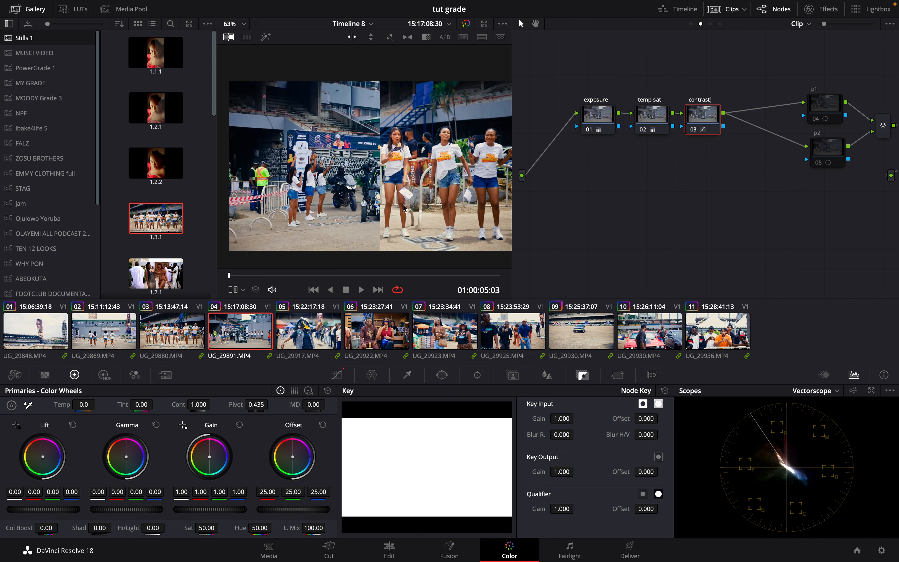
pyautogui.moveTo(383, 163); pyautogui.dragTo(400, 202)
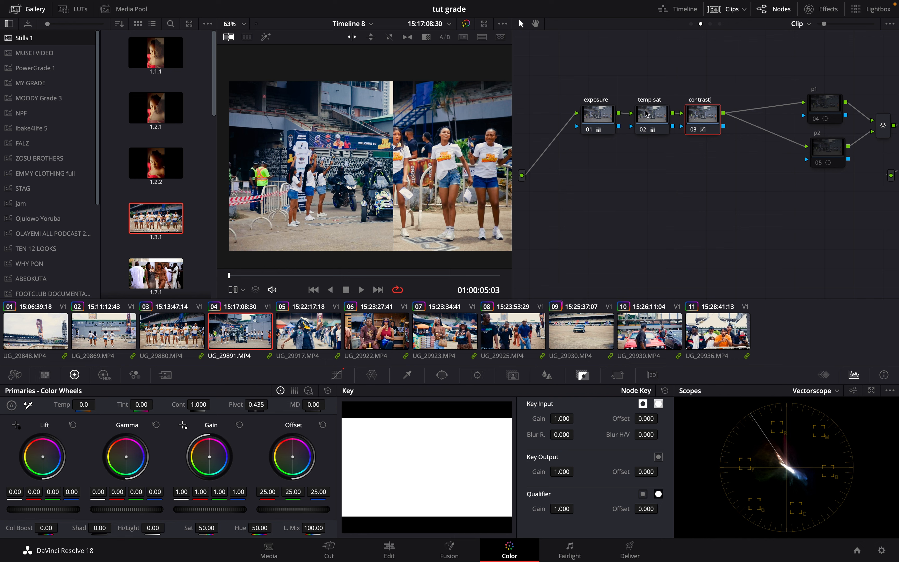
# Set the Temp to 120.0 on clip 04's temp-sat node and compare it with the reference still
pyautogui.scroll(2, 751, 62)
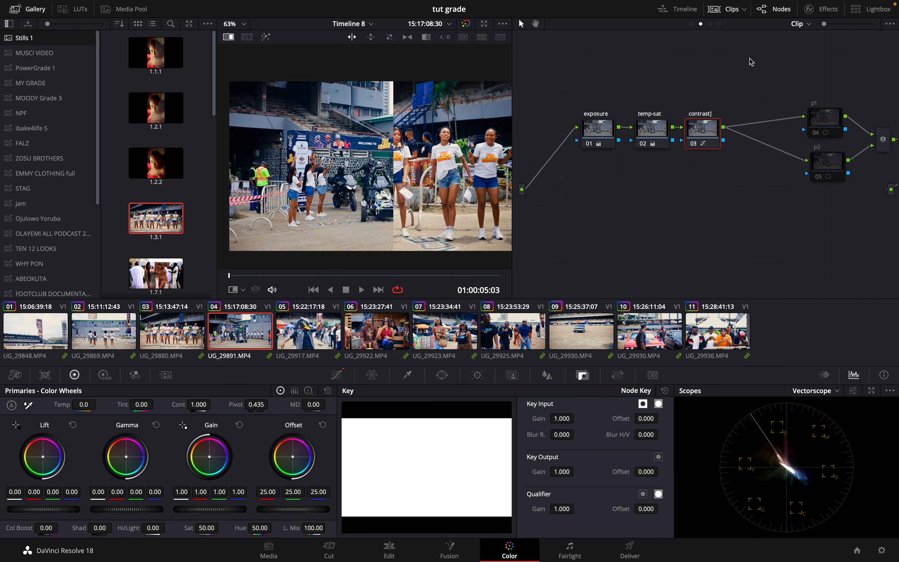
pyautogui.scroll(2, 751, 62)
pyautogui.click(650, 149)
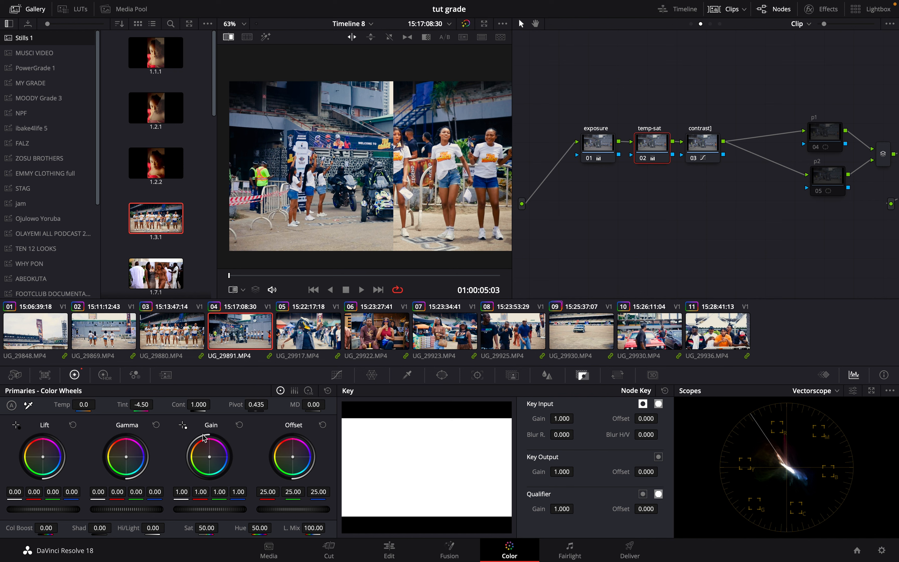
pyautogui.moveTo(83, 406); pyautogui.dragTo(90, 405)
pyautogui.moveTo(389, 188); pyautogui.dragTo(389, 211)
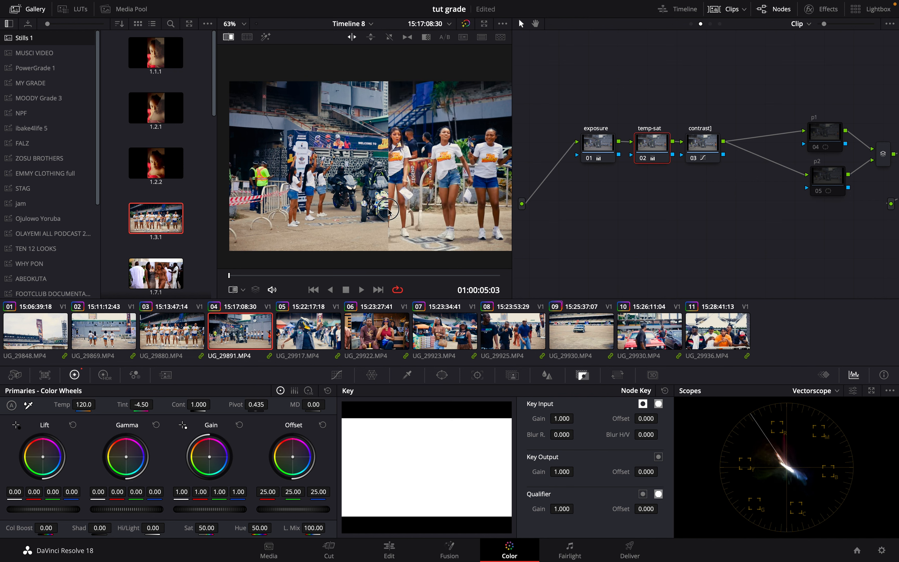
# Set the lift to -0.01 on clip 04's exposure node and check the change before/after and against the reference still
pyautogui.click(587, 141)
pyautogui.moveTo(55, 512); pyautogui.dragTo(106, 504)
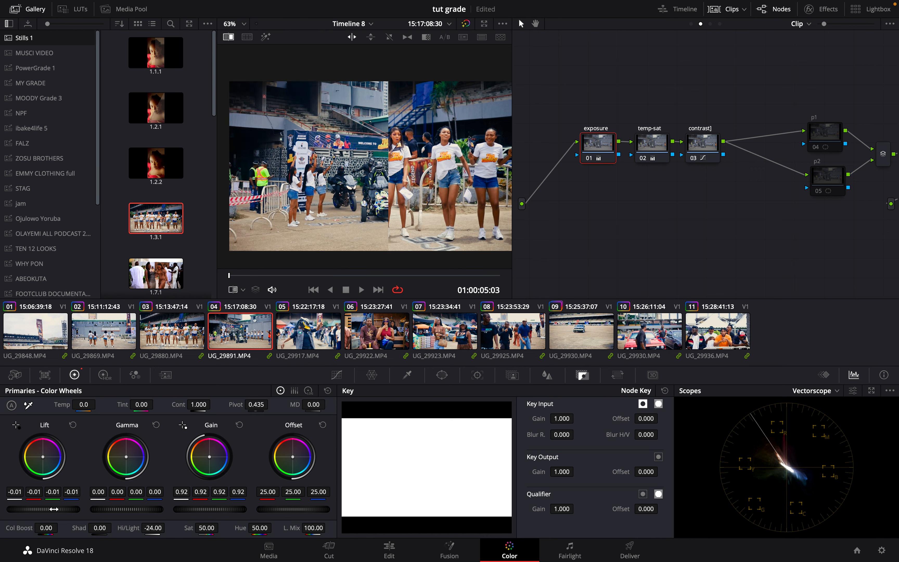
pyautogui.click(587, 158)
pyautogui.click(587, 158)
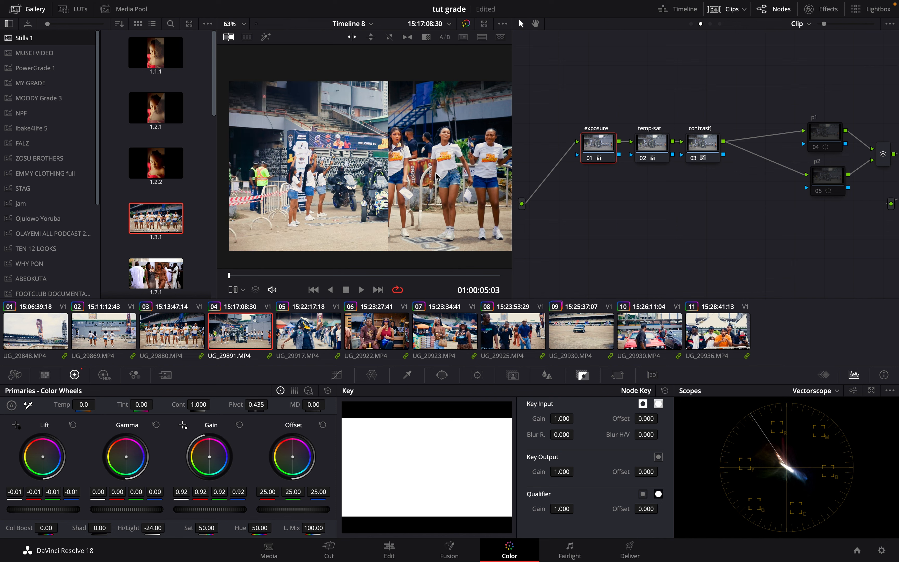
pyautogui.moveTo(289, 187); pyautogui.dragTo(418, 181)
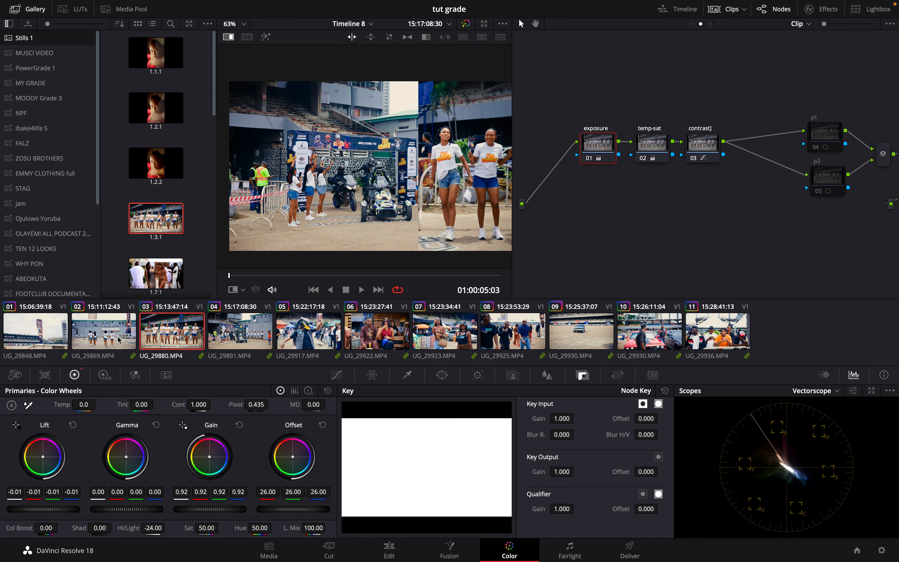
# Compare clips 02, 01, 05, 06 and 07 against clip 03's still using the vertical wipe
pyautogui.click(108, 336)
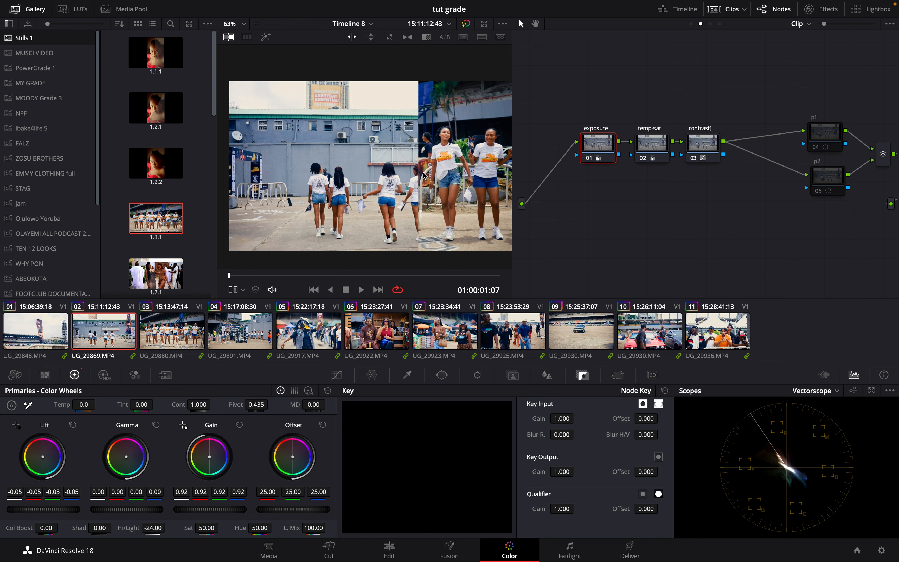
pyautogui.moveTo(423, 180)
pyautogui.mouseDown()
pyautogui.moveTo(331, 178)
pyautogui.moveTo(420, 173)
pyautogui.moveTo(371, 169)
pyautogui.moveTo(329, 175)
pyautogui.moveTo(353, 167)
pyautogui.moveTo(410, 174)
pyautogui.mouseUp()
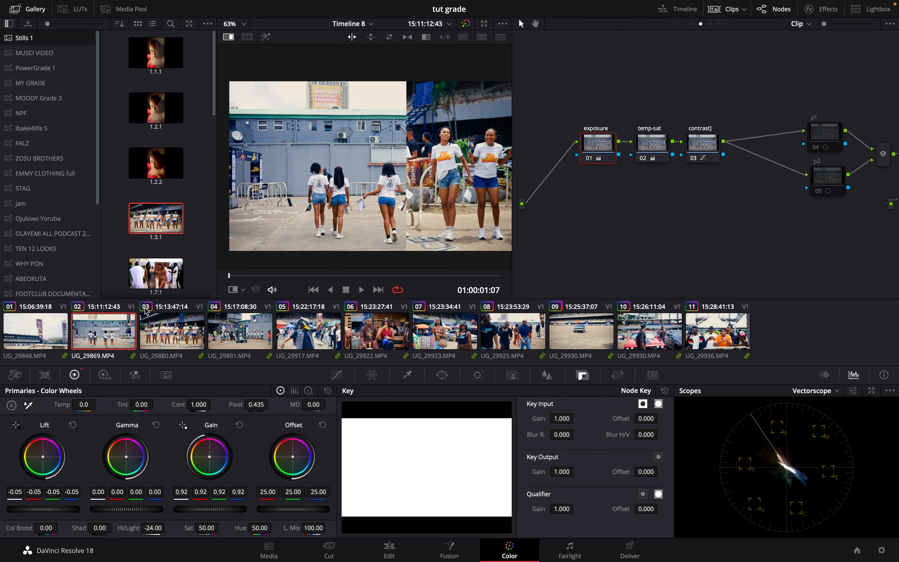
pyautogui.click(45, 339)
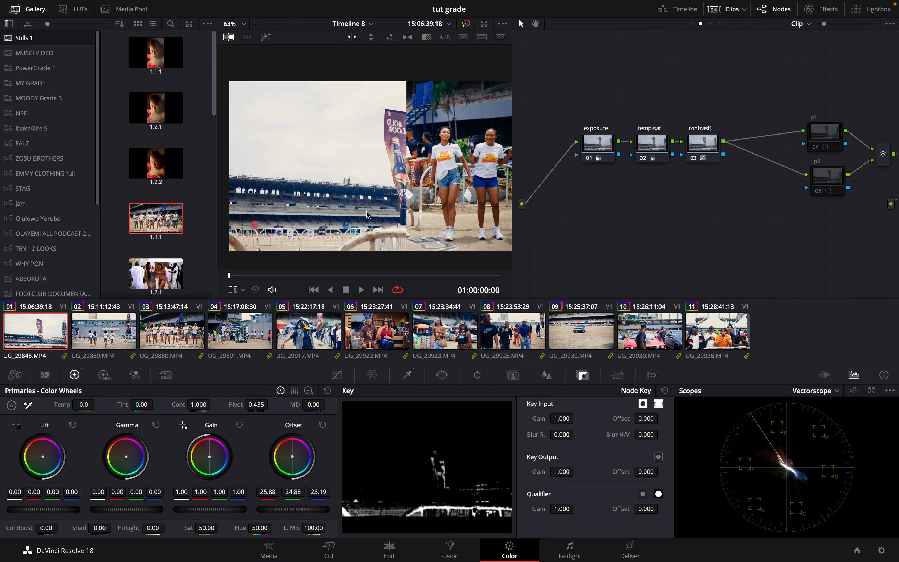
pyautogui.click(284, 334)
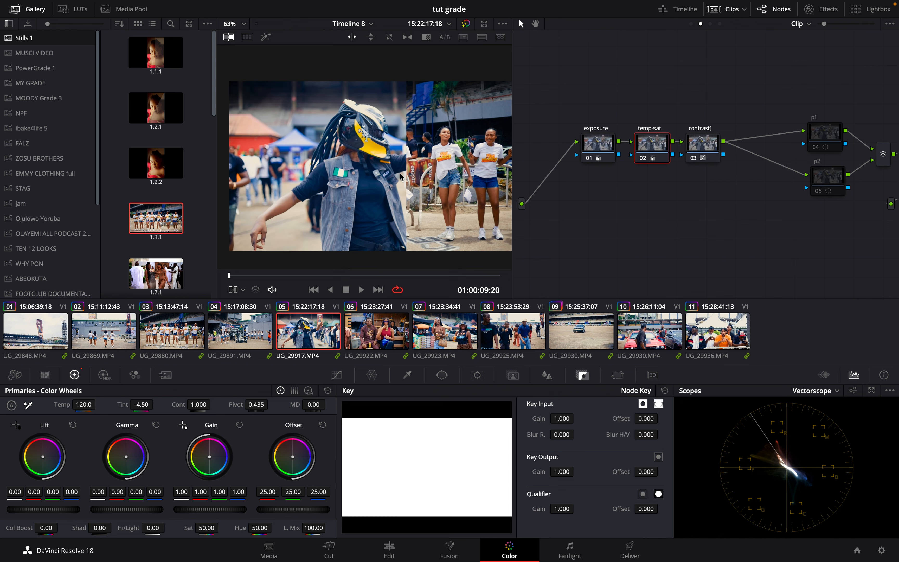
pyautogui.moveTo(410, 177); pyautogui.dragTo(418, 217)
pyautogui.click(384, 330)
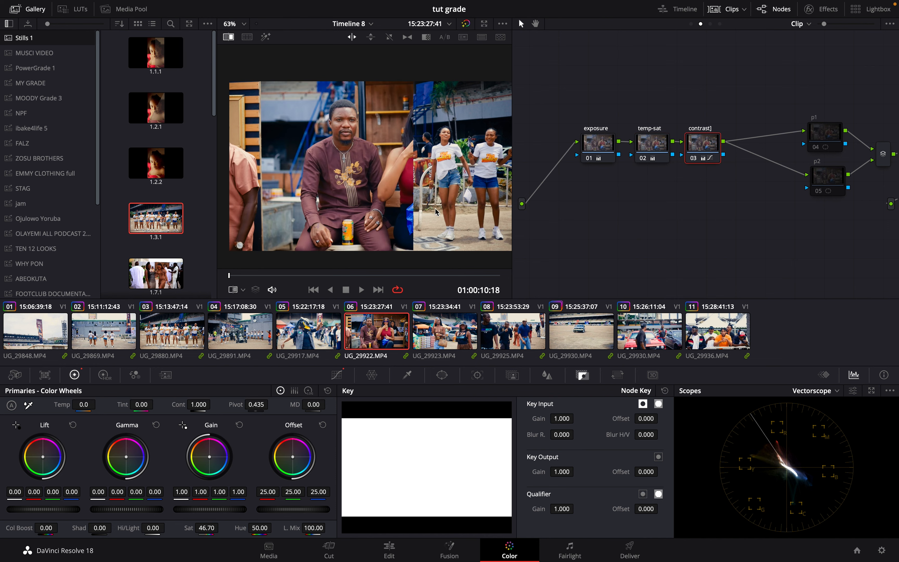
pyautogui.moveTo(417, 189); pyautogui.dragTo(393, 198)
pyautogui.click(456, 345)
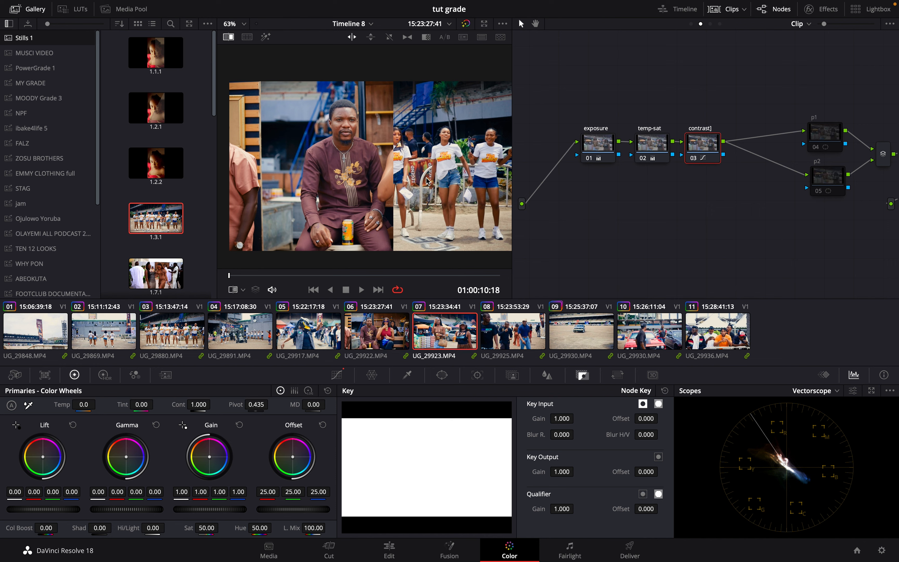
pyautogui.moveTo(400, 184)
pyautogui.mouseDown()
pyautogui.moveTo(373, 189)
pyautogui.moveTo(438, 187)
pyautogui.moveTo(398, 182)
pyautogui.mouseUp()
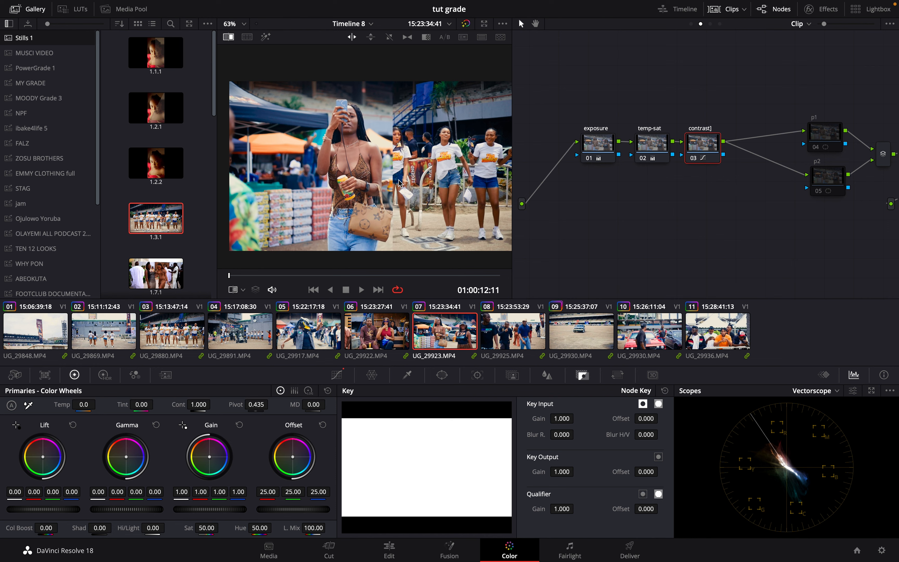
# Compare clips 08 to 11 against clip 03's still, checking additional frames of clip 10
pyautogui.click(525, 335)
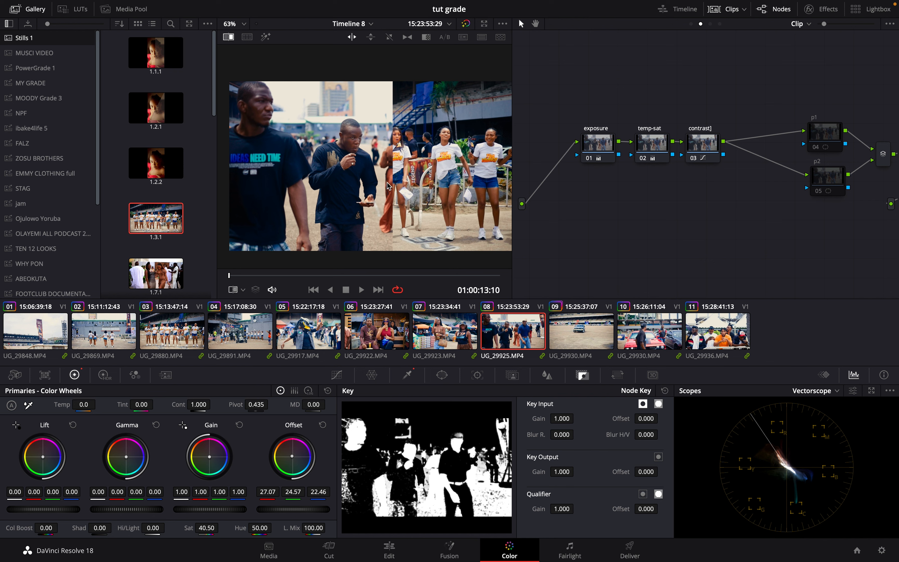
pyautogui.click(578, 337)
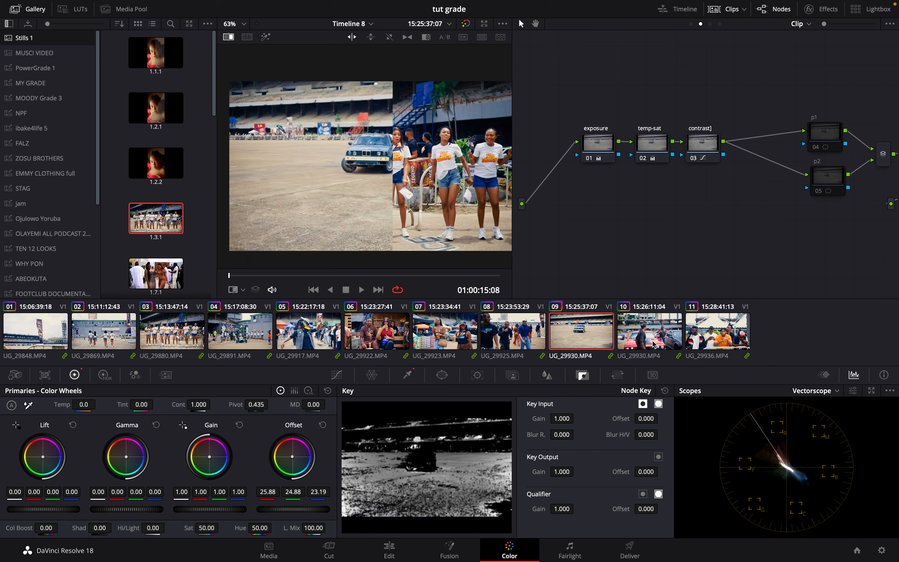
pyautogui.click(651, 335)
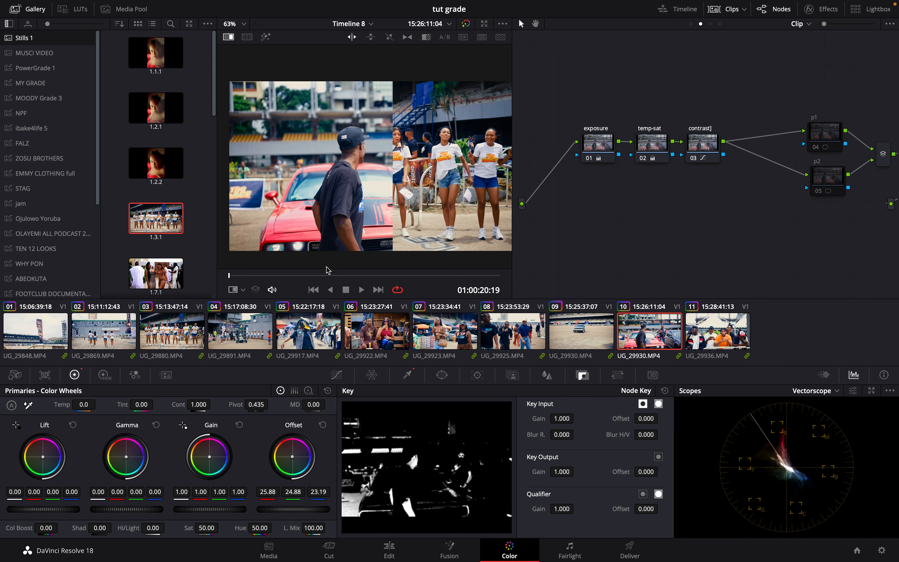
pyautogui.click(383, 275)
pyautogui.moveTo(383, 275); pyautogui.dragTo(429, 269)
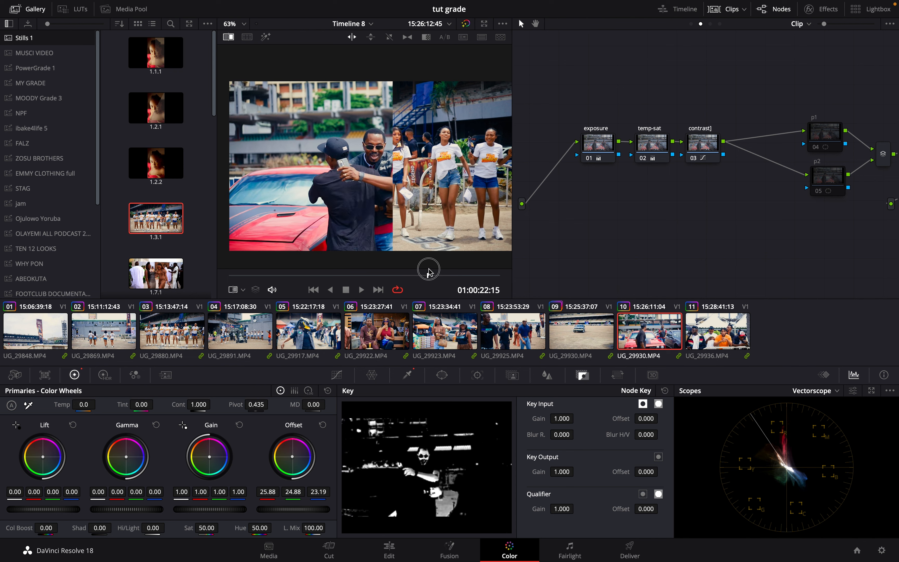
pyautogui.click(732, 338)
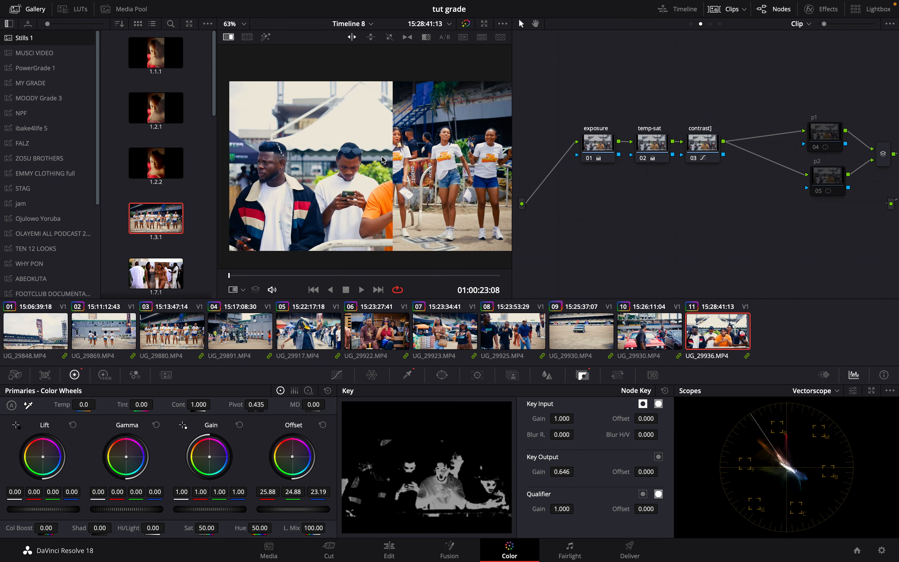
pyautogui.moveTo(464, 171); pyautogui.dragTo(351, 189)
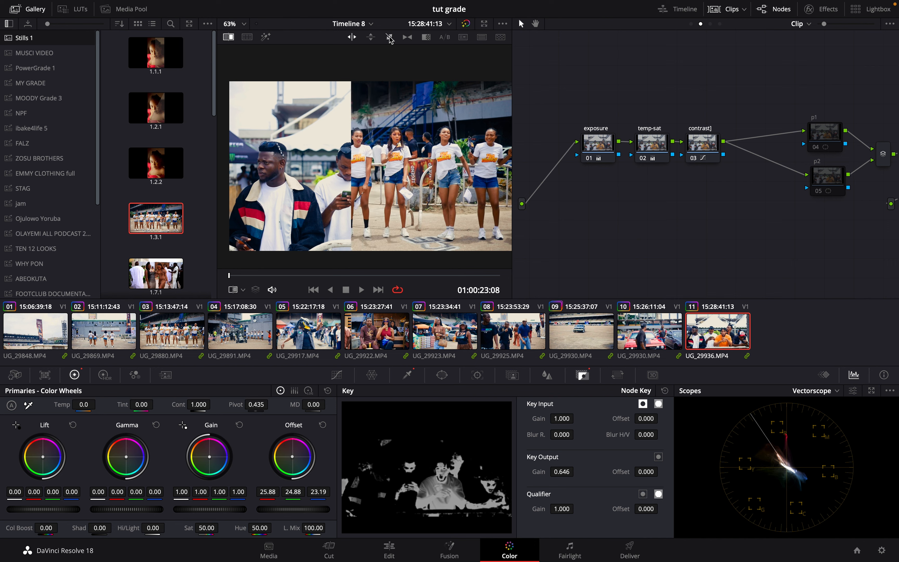
# Preview the horizontal, diagonal and mix wipe styles on clip 11, and turn off the image wipe
pyautogui.click(371, 37)
pyautogui.moveTo(361, 182); pyautogui.dragTo(385, 172)
pyautogui.click(388, 36)
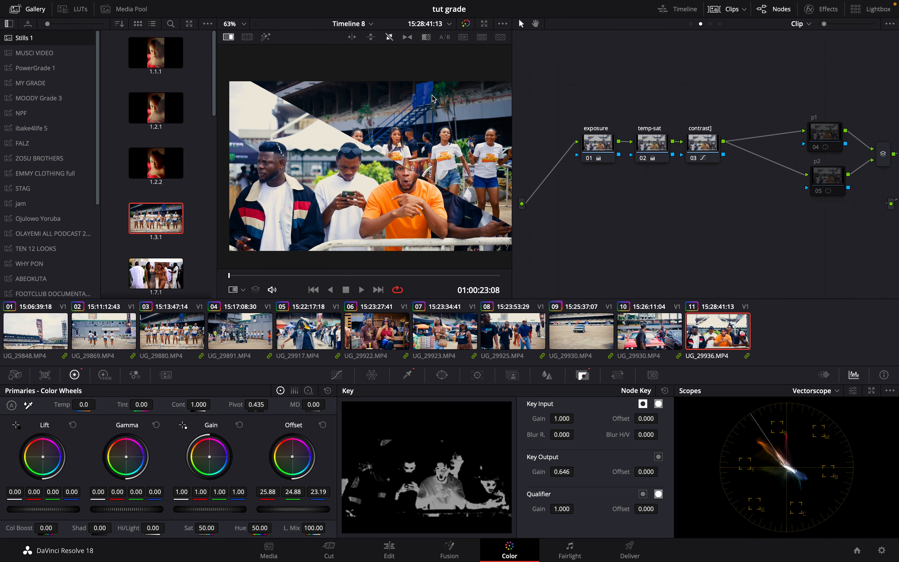
pyautogui.click(409, 38)
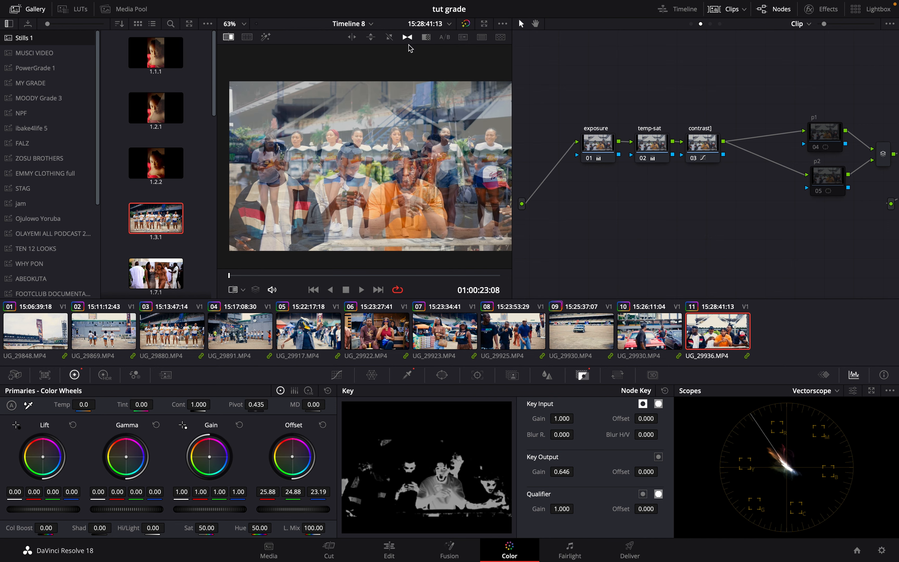
pyautogui.click(409, 34)
pyautogui.click(231, 37)
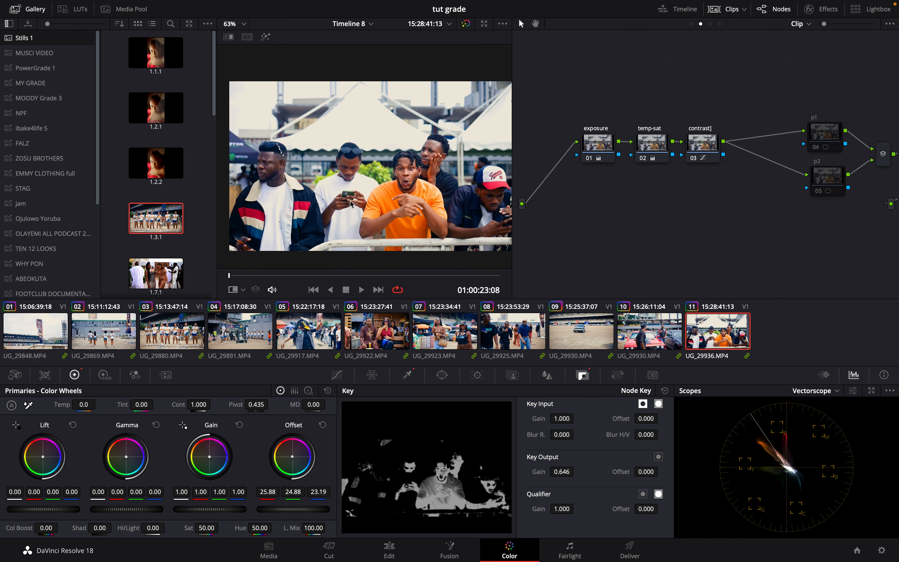
# Review the grades on clips 07, 06, 05, 04 and 03 in the full viewer image
pyautogui.scroll(-1, 352, 203)
pyautogui.click(456, 336)
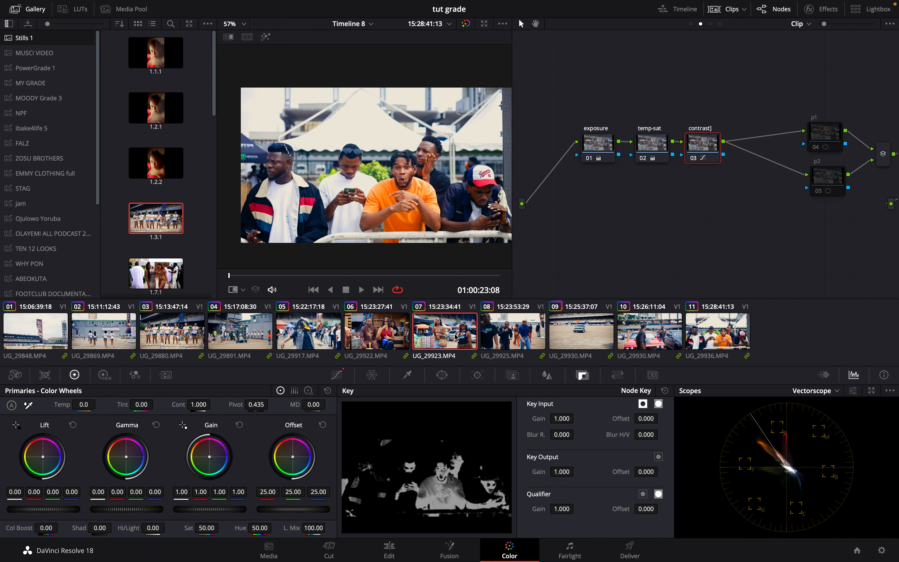
pyautogui.click(381, 337)
pyautogui.click(318, 334)
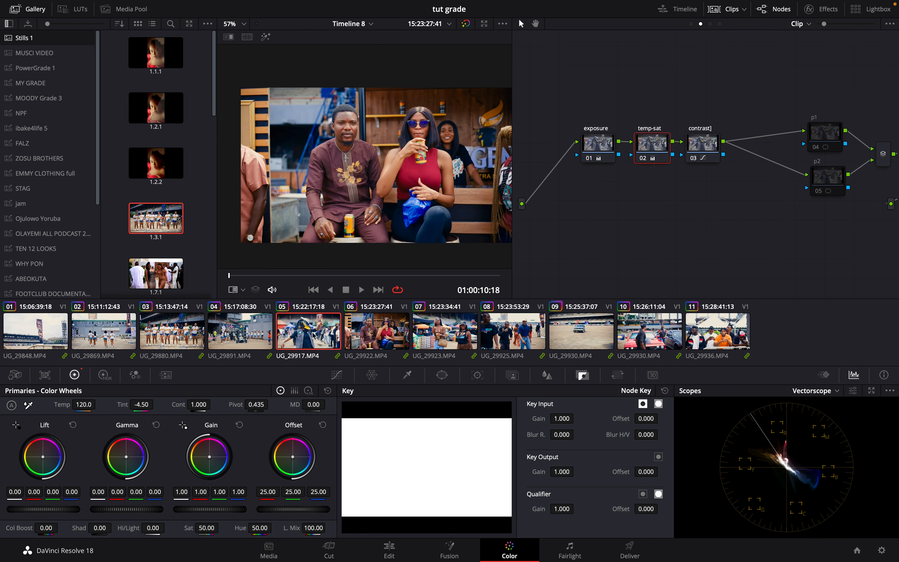
pyautogui.click(230, 332)
pyautogui.click(170, 334)
# Grab a still of clip 06's grade at 01:00:12:00 into the Stills 1 album
pyautogui.click(354, 334)
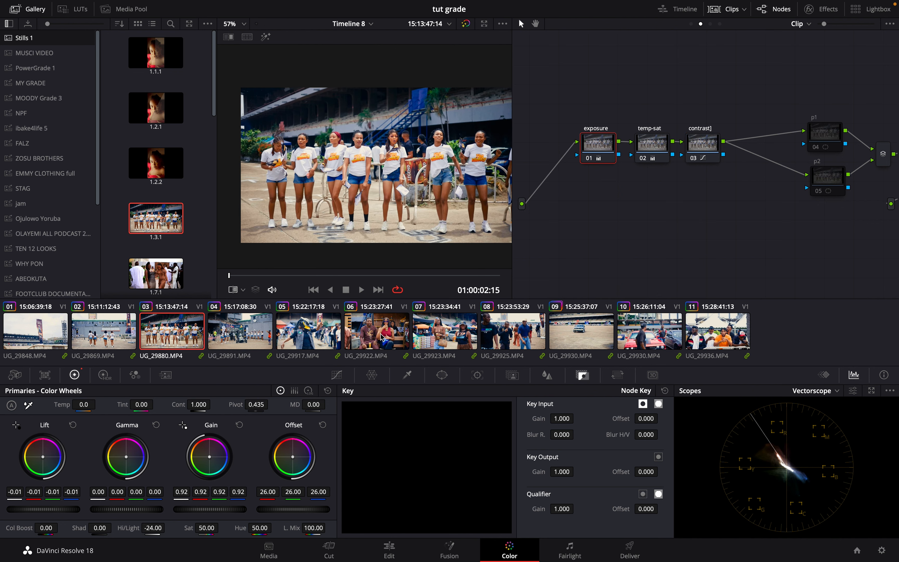
pyautogui.moveTo(241, 275); pyautogui.dragTo(438, 268)
pyautogui.rightClick(350, 171)
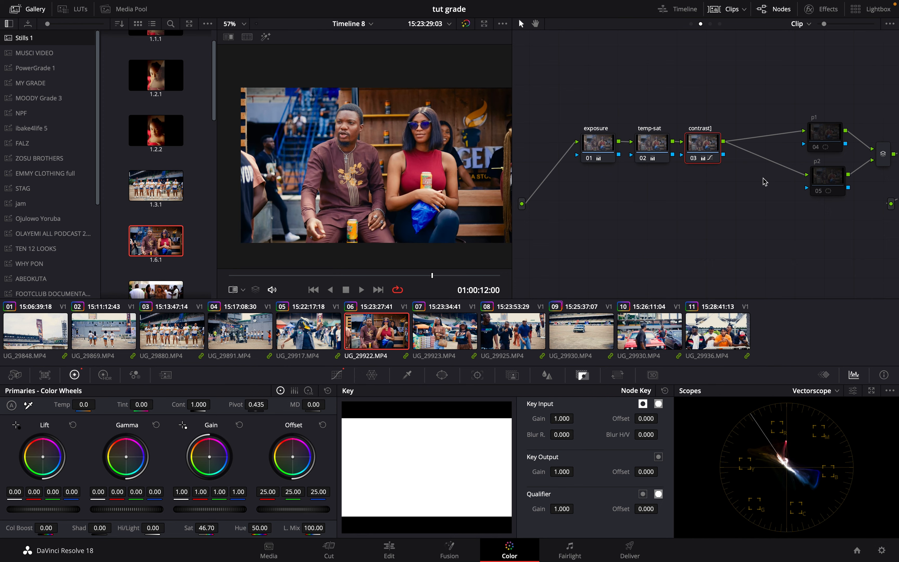
# Add two serial nodes after the noise red node in the Group Post-Clip node graph
pyautogui.hscroll(5, 743, 174)
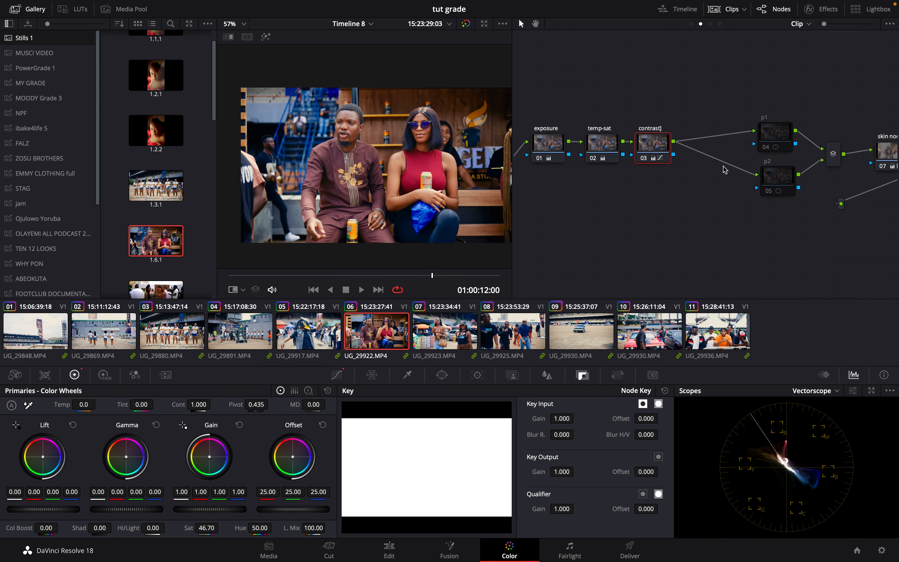
pyautogui.hscroll(3, 724, 170)
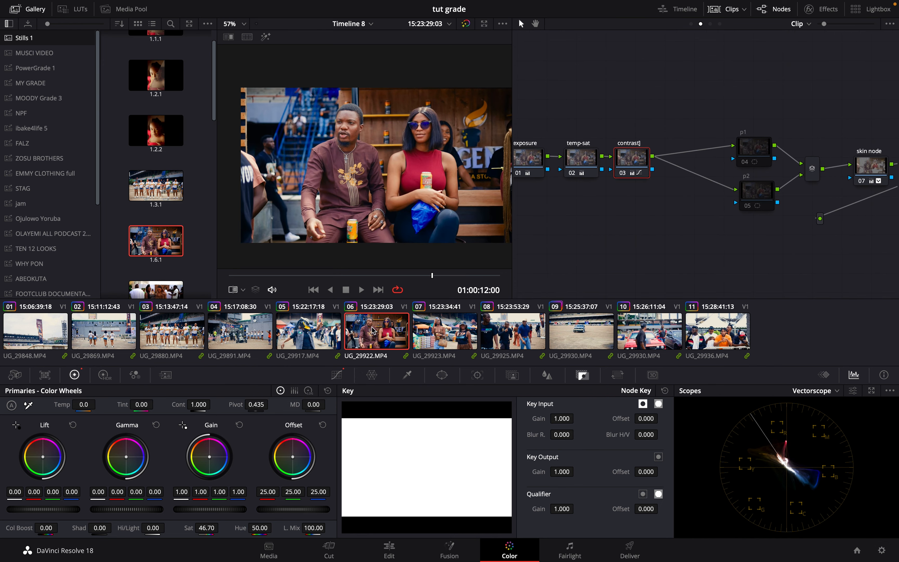
pyautogui.click(710, 23)
pyautogui.scroll(-5, 732, 186)
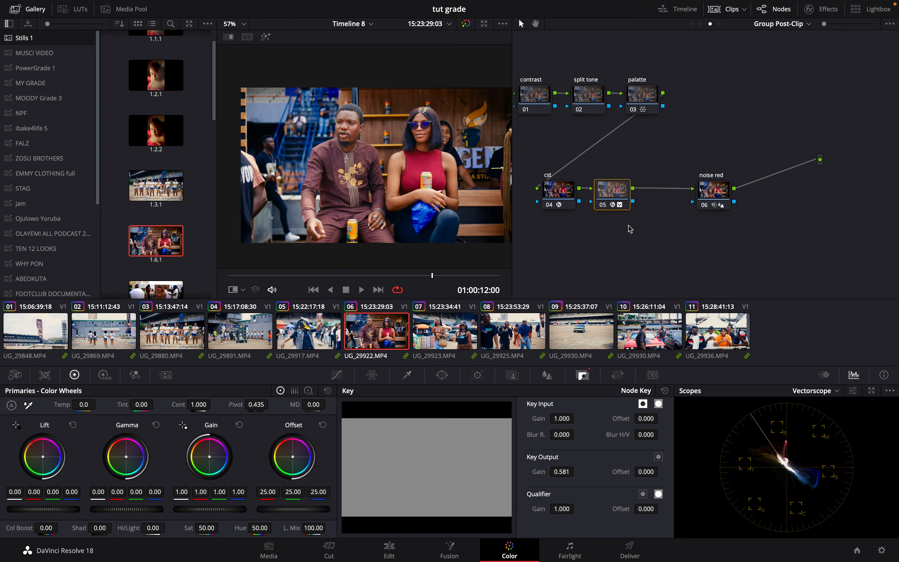
pyautogui.click(710, 186)
pyautogui.hotkey('alt', 's')
pyautogui.hotkey('alt', 's')
# Label the two new nodes after noise red "film grain" and "halation", in that order
pyautogui.click(783, 194)
pyautogui.rightClick(783, 194)
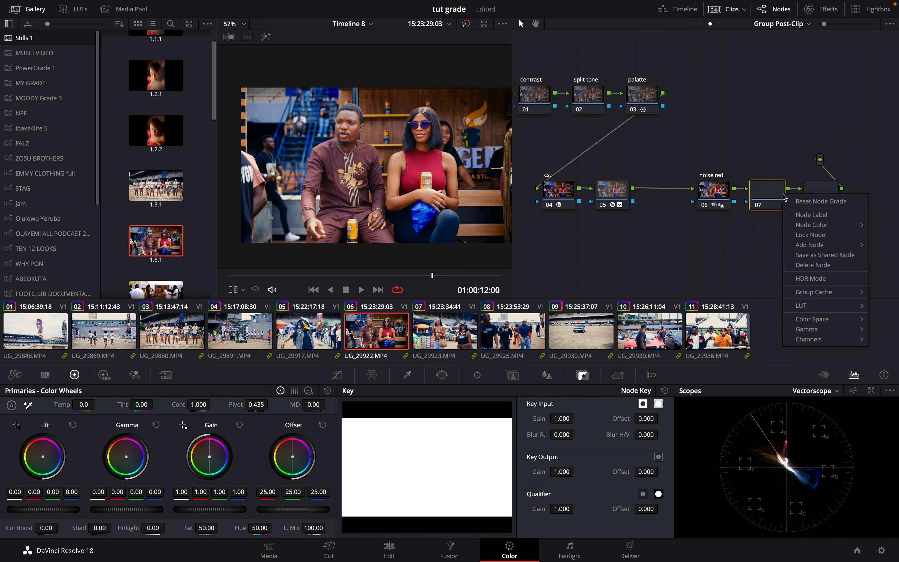
pyautogui.click(812, 215)
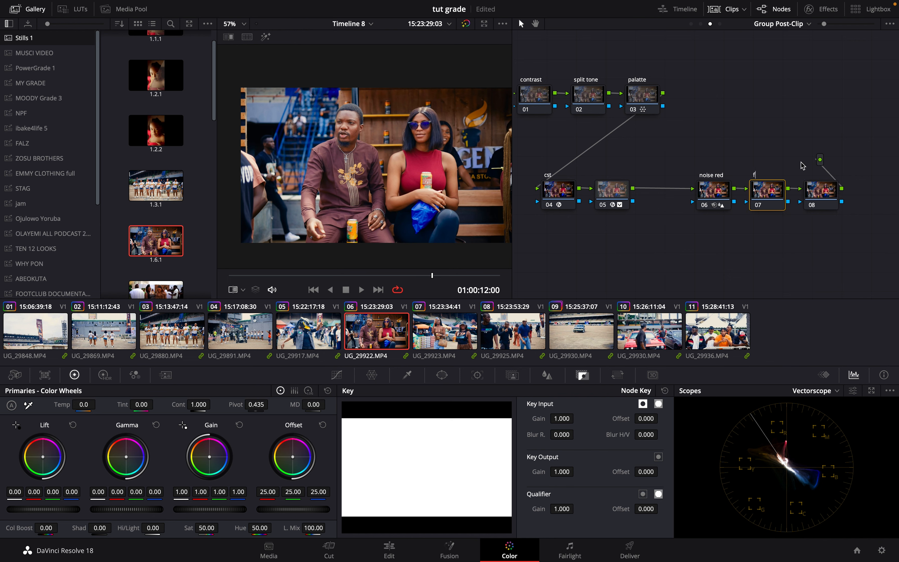
pyautogui.write('film grain')
pyautogui.press('Return')
pyautogui.rightClick(832, 197)
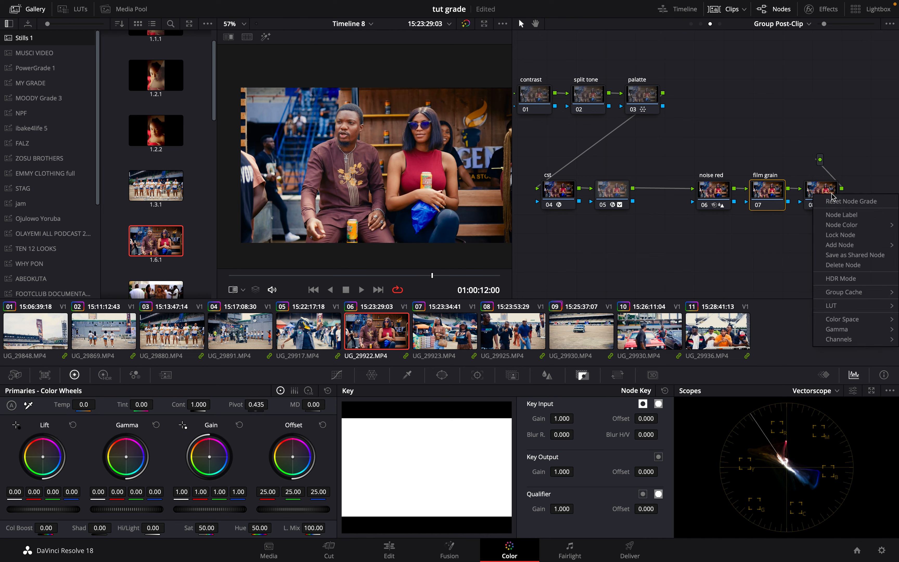
pyautogui.click(854, 217)
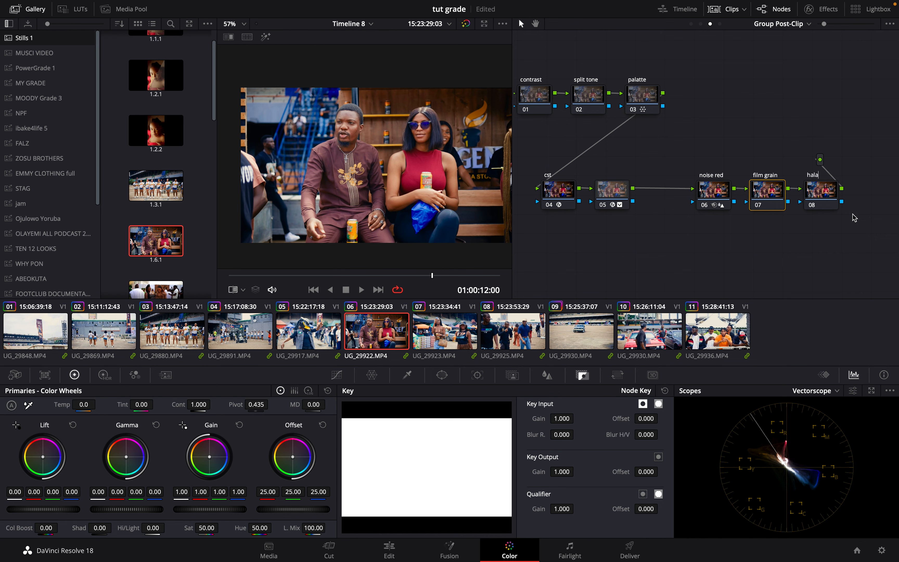
pyautogui.write('halation')
pyautogui.press('Return')
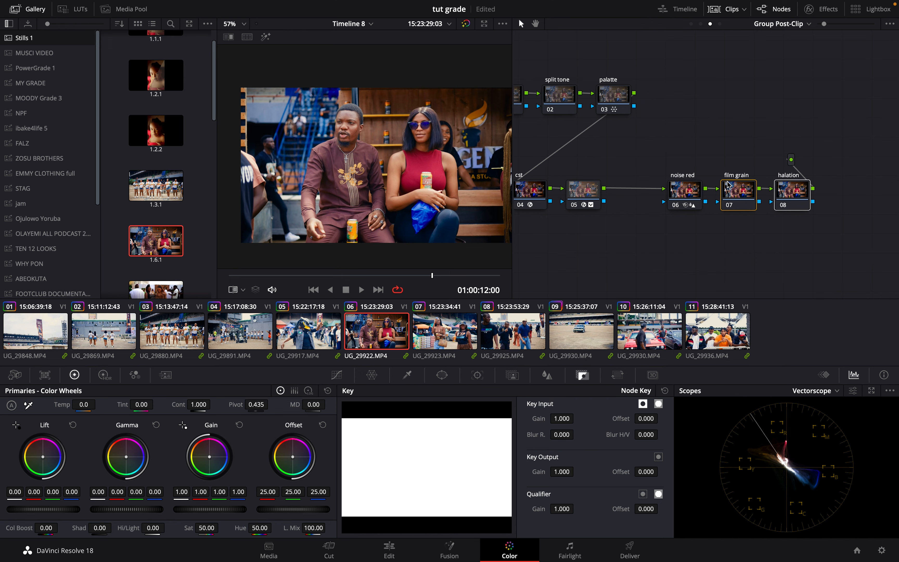
# Move the film grain and halation nodes together to a new row beneath the cst node
pyautogui.moveTo(729, 184); pyautogui.dragTo(541, 235)
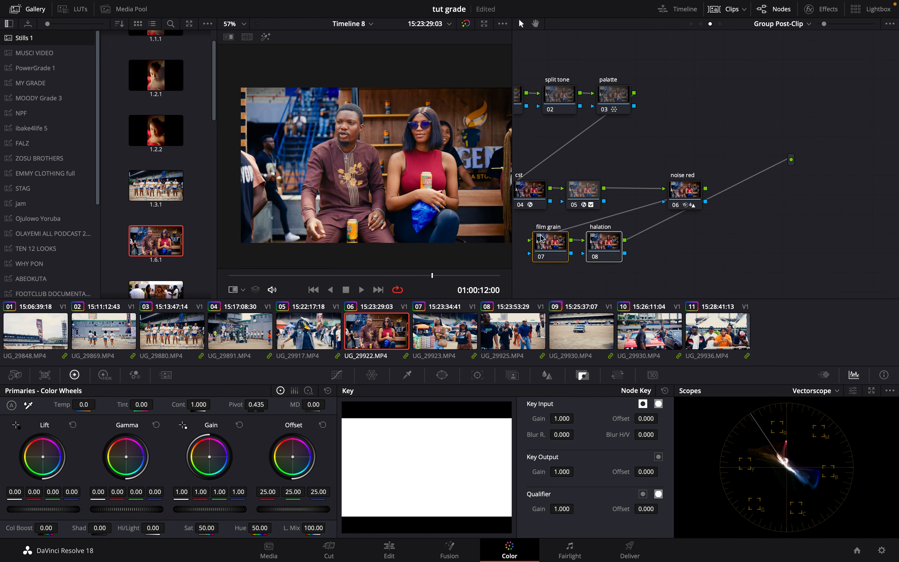
pyautogui.hscroll(-5, 540, 235)
pyautogui.click(794, 110)
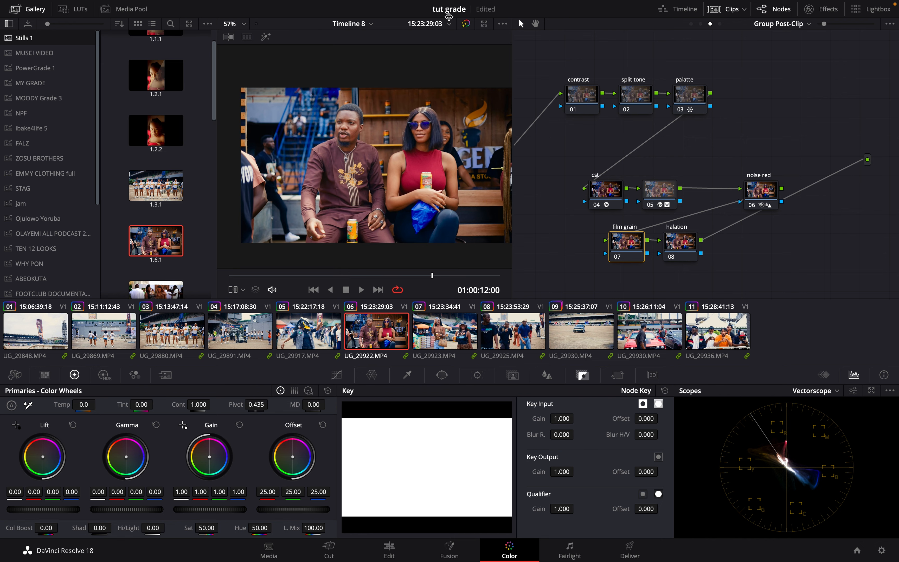
# Search the effects library for "gra" and apply the Film Grain effect to the film grain node
pyautogui.click(820, 9)
pyautogui.scroll(-5, 794, 257)
pyautogui.scroll(6, 794, 257)
pyautogui.scroll(1, 794, 257)
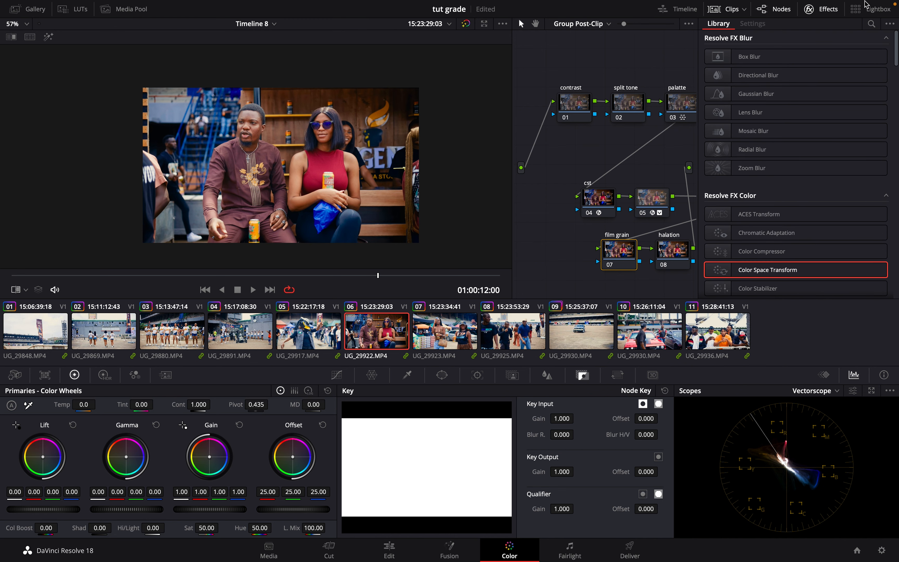
pyautogui.click(872, 25)
pyautogui.write('gra')
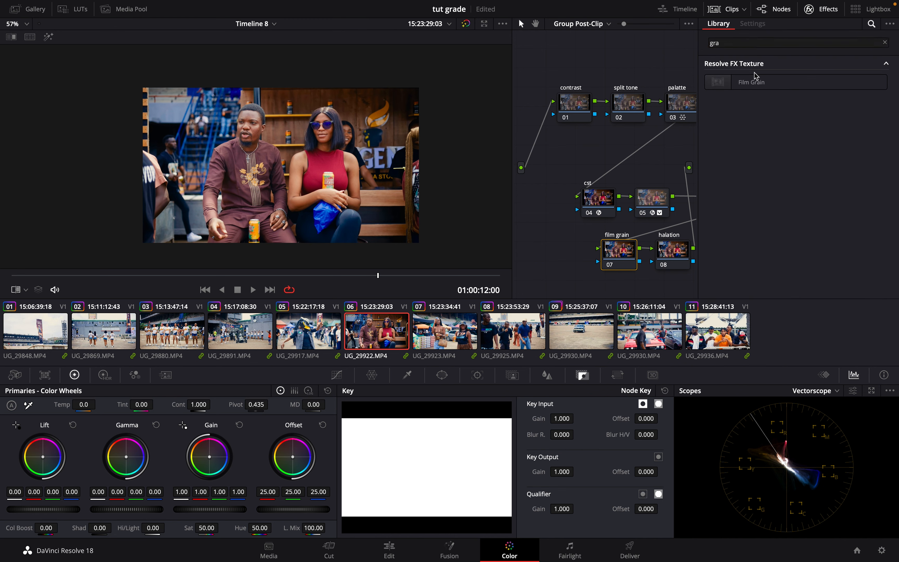
pyautogui.moveTo(756, 81); pyautogui.dragTo(636, 261)
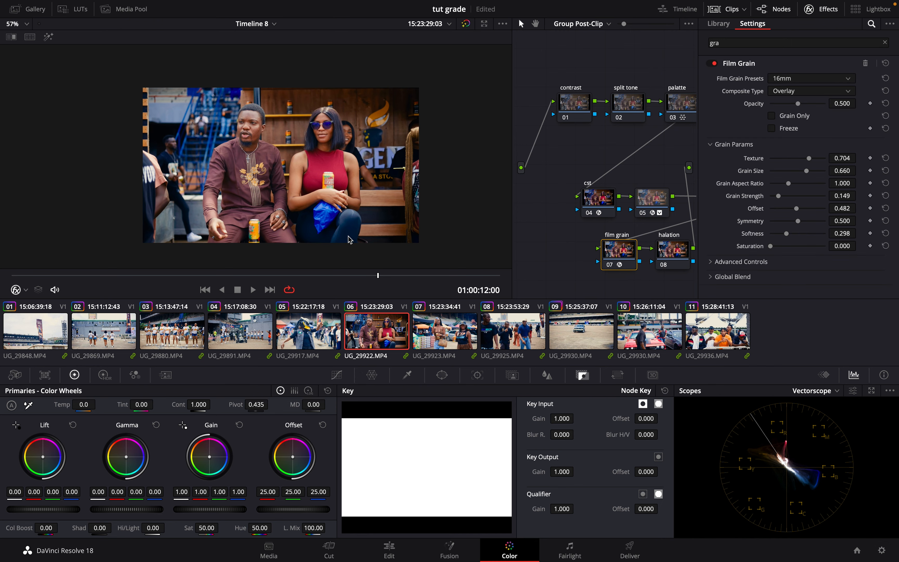
# Apply the 35mm 400T grain preset, and adjust Grain Size to 0.550 and Grain Strength to 0.569
pyautogui.scroll(1, 323, 104)
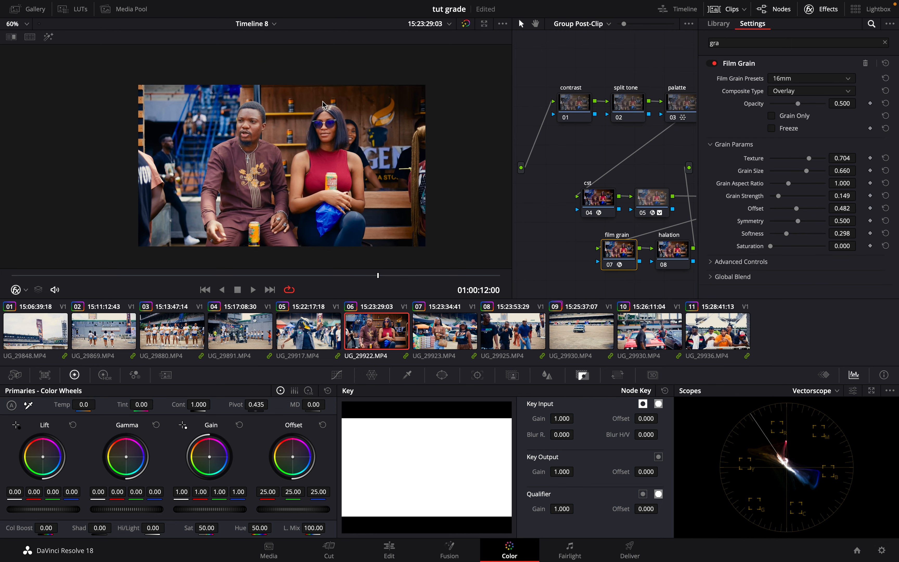
pyautogui.scroll(5, 323, 104)
pyautogui.scroll(3, 322, 104)
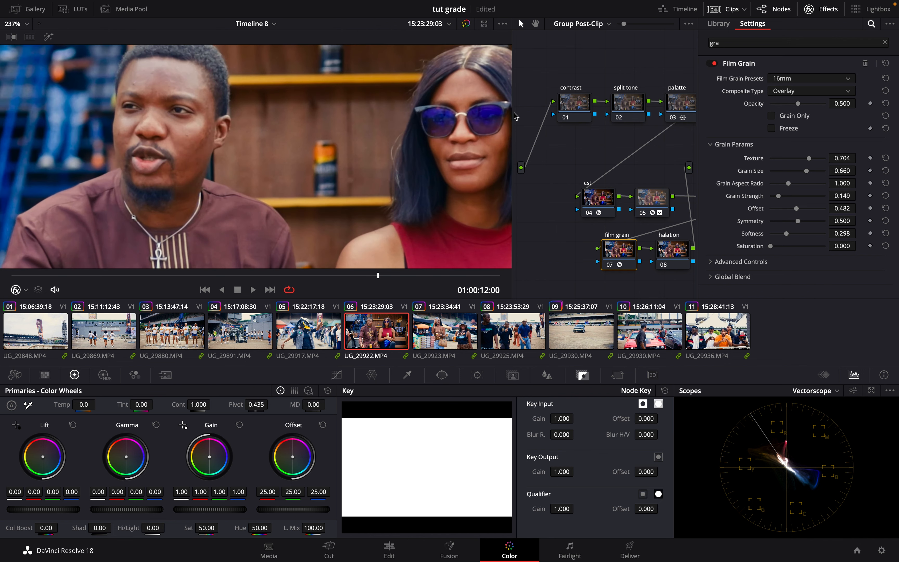
pyautogui.click(833, 80)
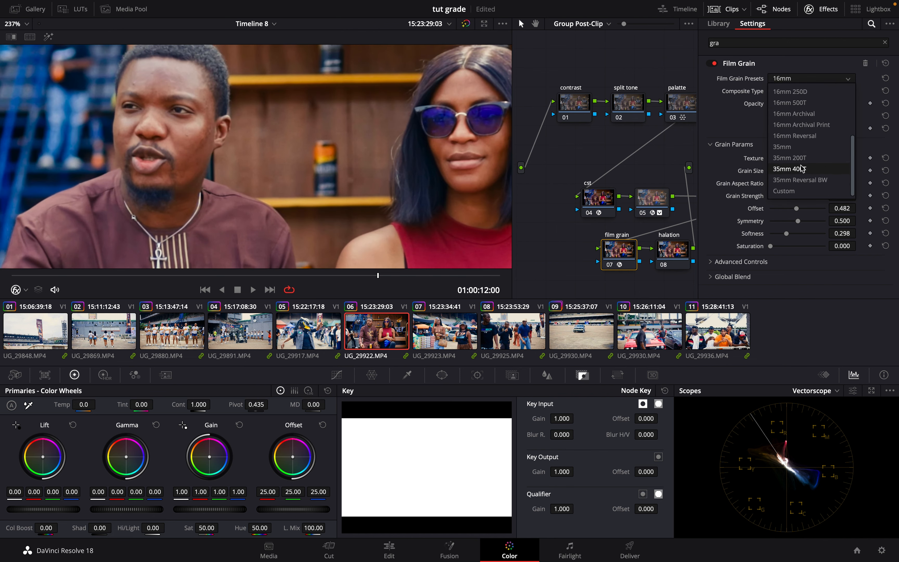
pyautogui.click(788, 172)
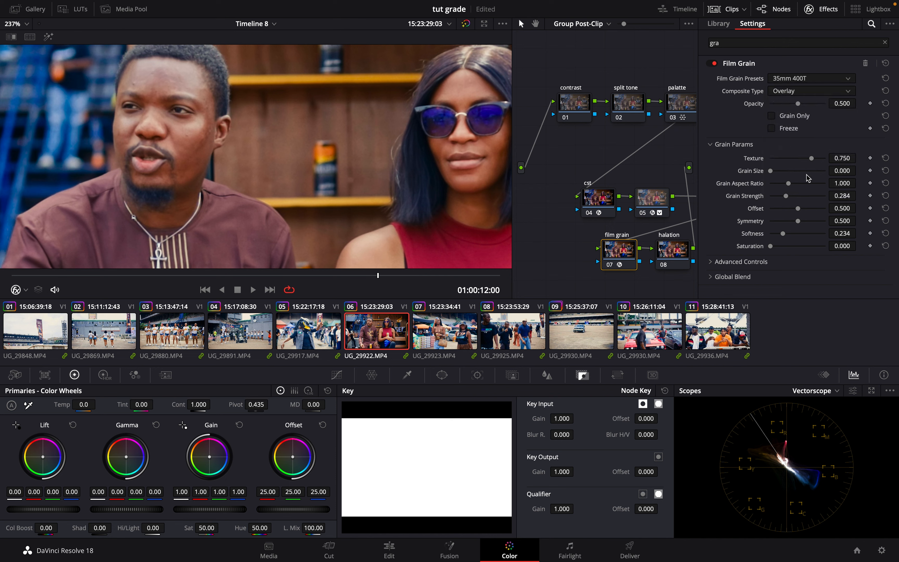
pyautogui.moveTo(779, 172); pyautogui.dragTo(803, 194)
pyautogui.moveTo(802, 193); pyautogui.dragTo(801, 193)
pyautogui.moveTo(798, 173); pyautogui.dragTo(801, 172)
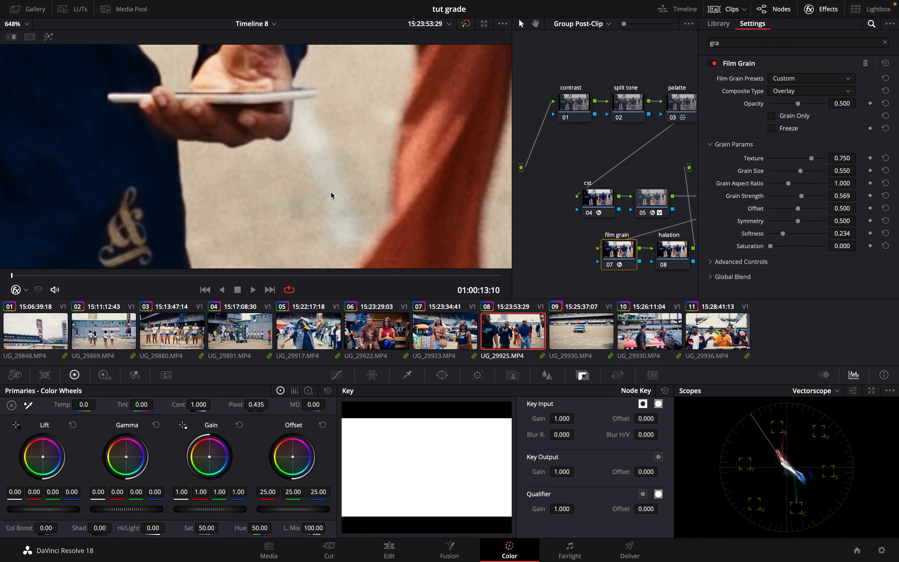
# Examine the film grain on clip 08 both in close-up and across the whole frame
pyautogui.scroll(-10, 331, 195)
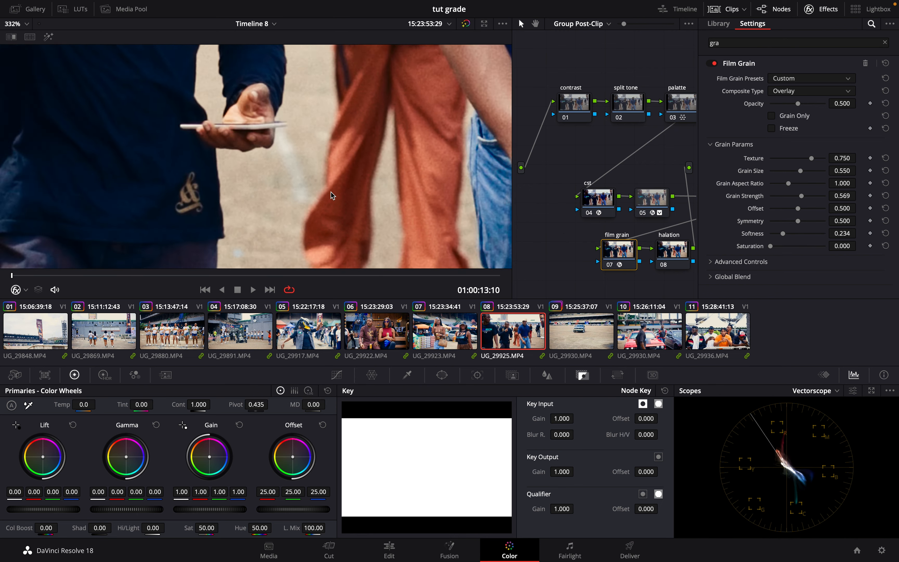
pyautogui.scroll(6, 332, 196)
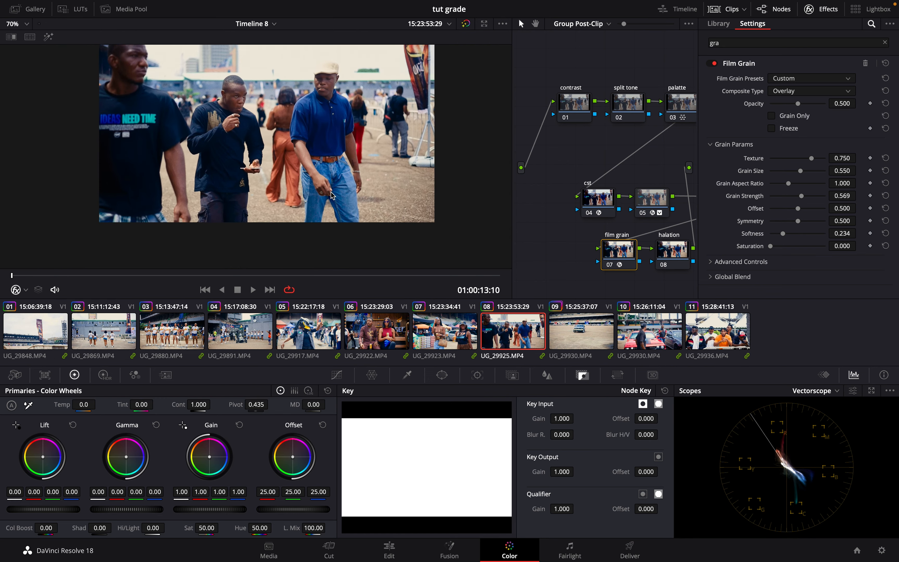
pyautogui.press('super+minus')
pyautogui.press('super+minus')
pyautogui.press('super+minus')
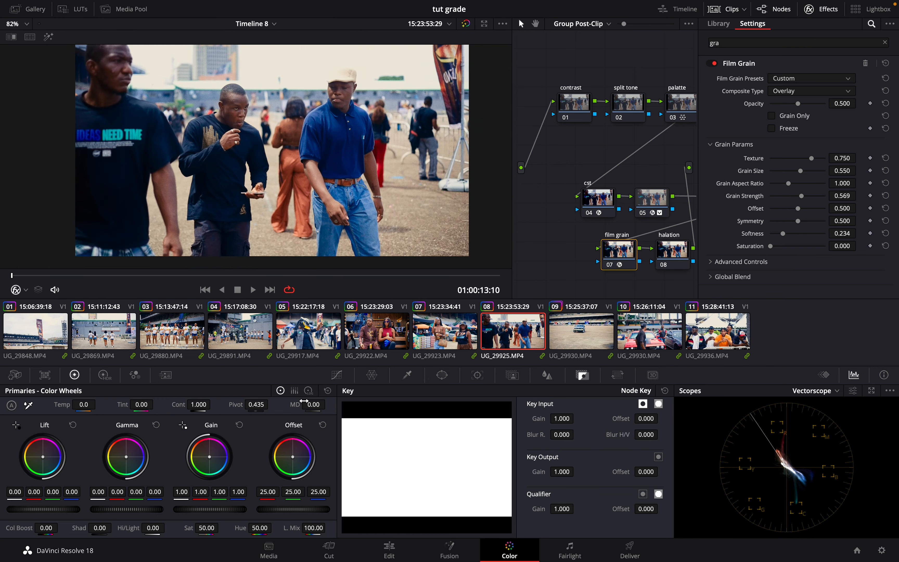
pyautogui.scroll(1, 318, 144)
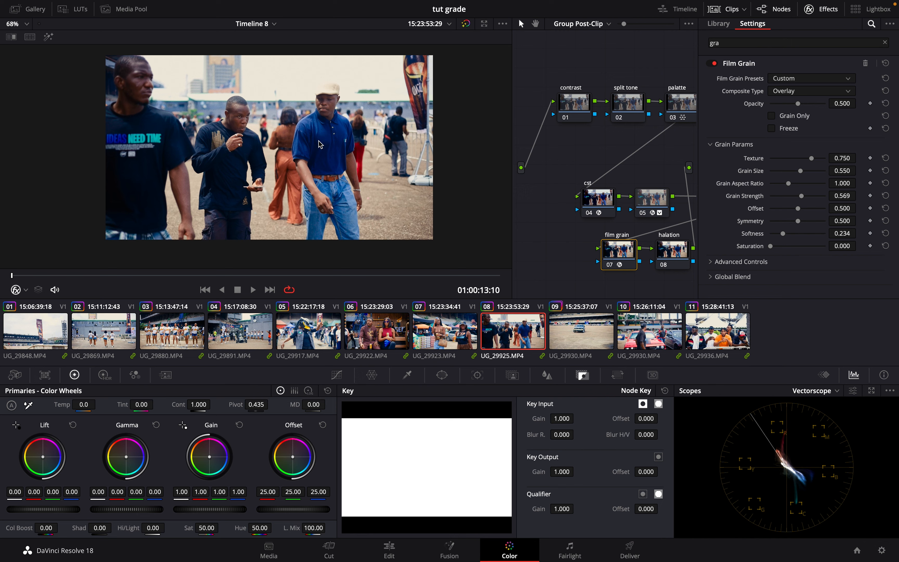
pyautogui.rightClick(319, 144)
# Search the effects library for "hala" and apply the Halation effect to the halation node
pyautogui.click(676, 250)
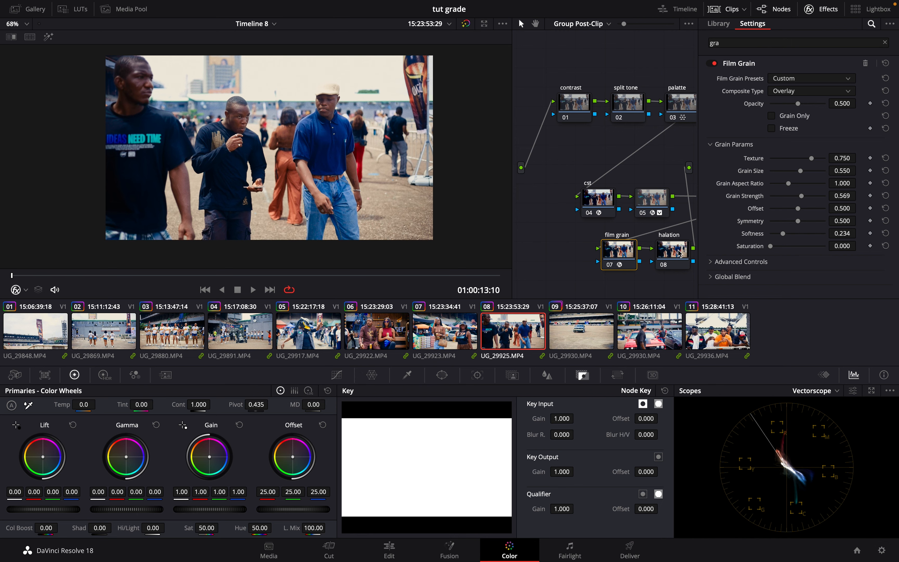
pyautogui.click(678, 253)
pyautogui.click(795, 41)
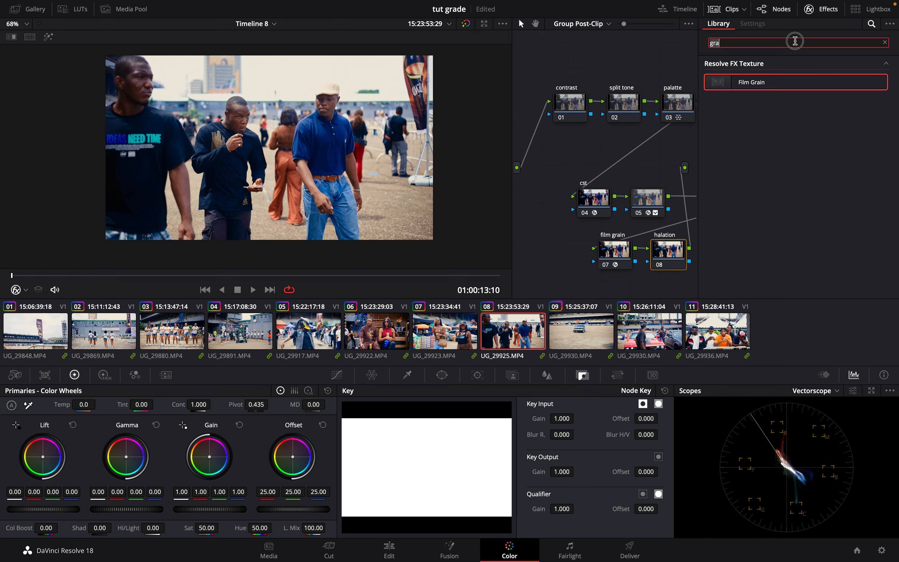
pyautogui.press('BackSpace')
pyautogui.press('BackSpace')
pyautogui.press('BackSpace')
pyautogui.write('hala')
pyautogui.moveTo(745, 82); pyautogui.dragTo(667, 255)
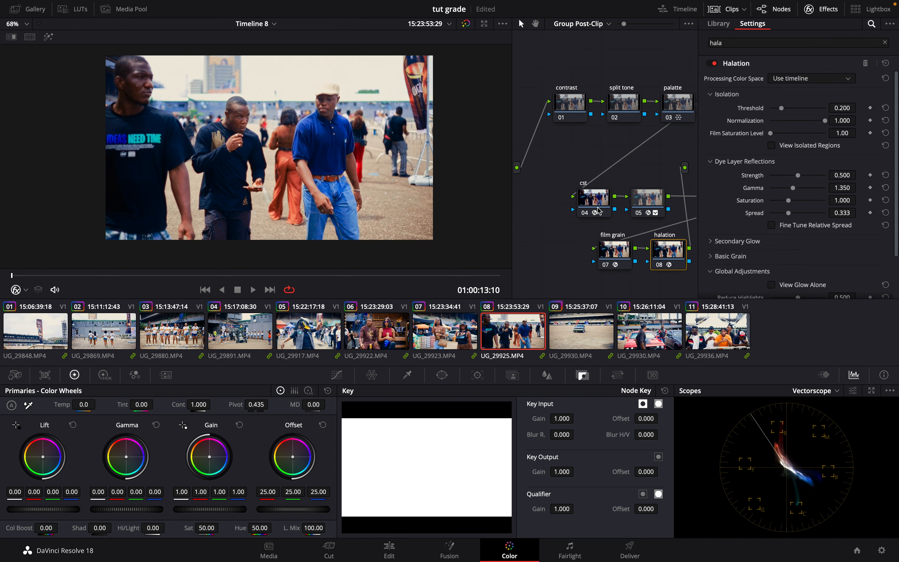
# Compare the Halation effect off and on, and set its Threshold to 0.532 while viewing the isolated regions
pyautogui.click(714, 63)
pyautogui.click(714, 63)
pyautogui.click(791, 146)
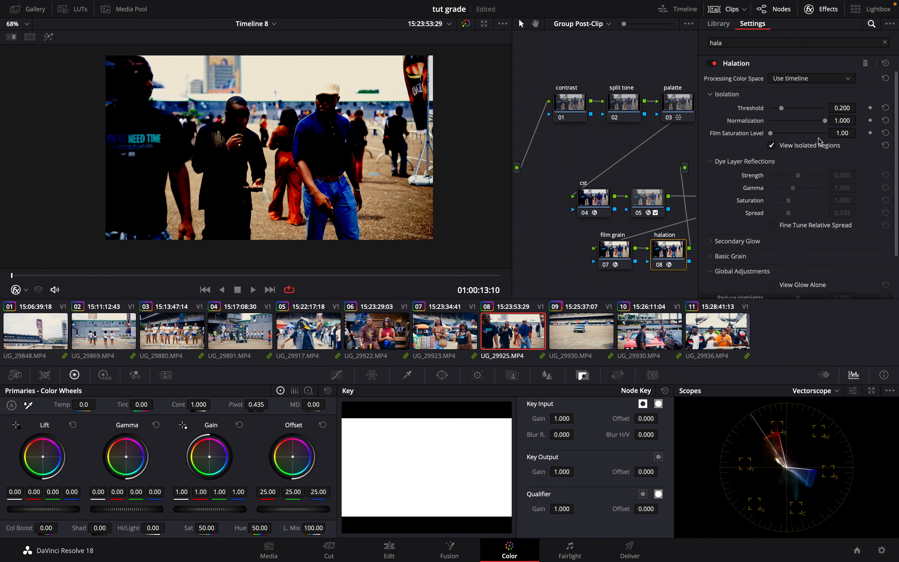
pyautogui.moveTo(783, 113); pyautogui.dragTo(801, 115)
pyautogui.click(782, 145)
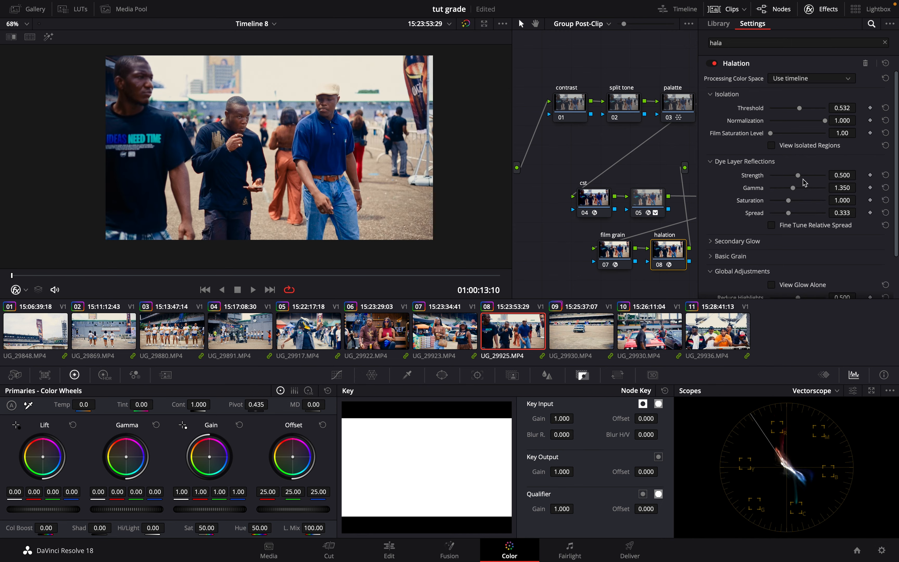
# Set the halation's dye layer Strength to 0.614 and Spread to 0.257, and compare the effect off and on in close-up
pyautogui.moveTo(802, 178); pyautogui.dragTo(789, 203)
pyautogui.moveTo(791, 215)
pyautogui.mouseDown()
pyautogui.moveTo(805, 217)
pyautogui.moveTo(785, 218)
pyautogui.mouseUp()
pyautogui.press('super+equal')
pyautogui.press('super+equal')
pyautogui.press('super+equal')
pyautogui.press('super+equal')
pyautogui.press('super+equal')
pyautogui.press('super+equal')
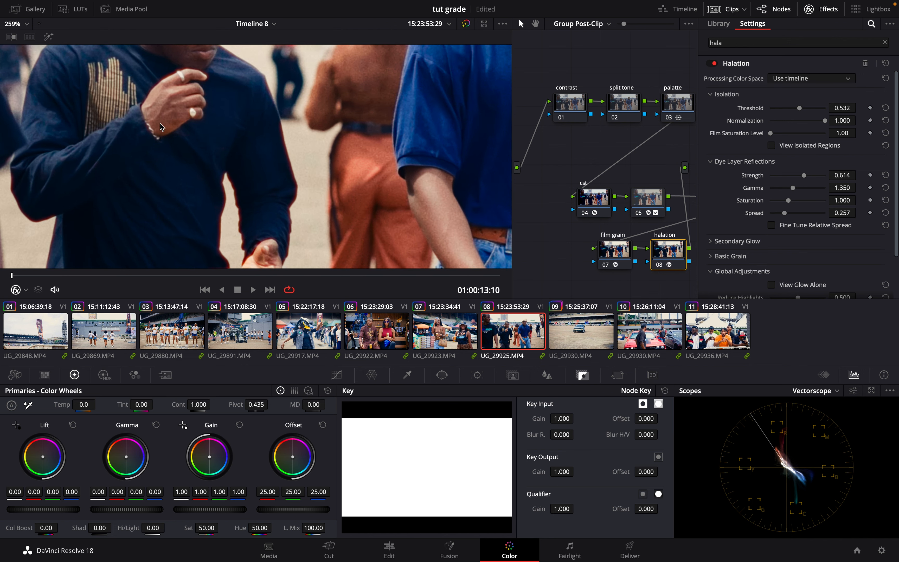
pyautogui.click(715, 64)
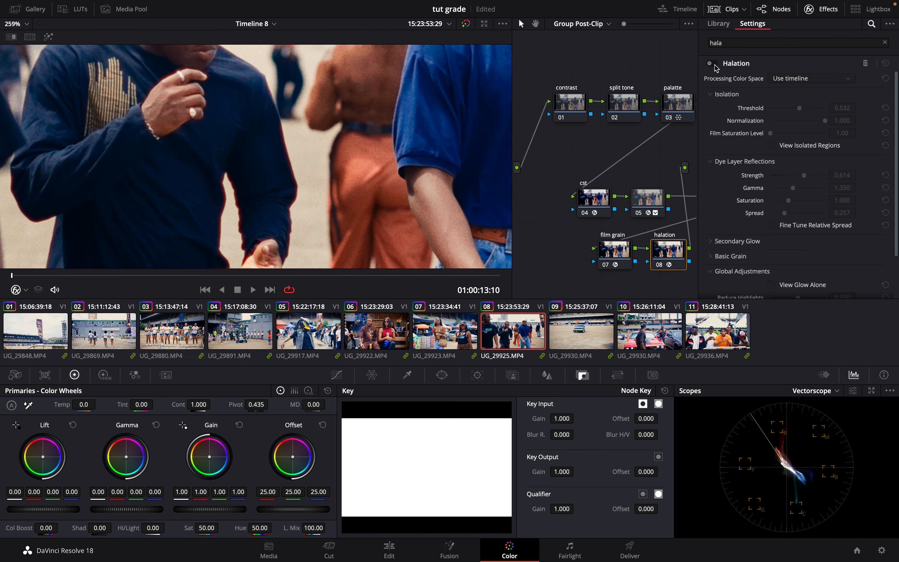
pyautogui.click(714, 64)
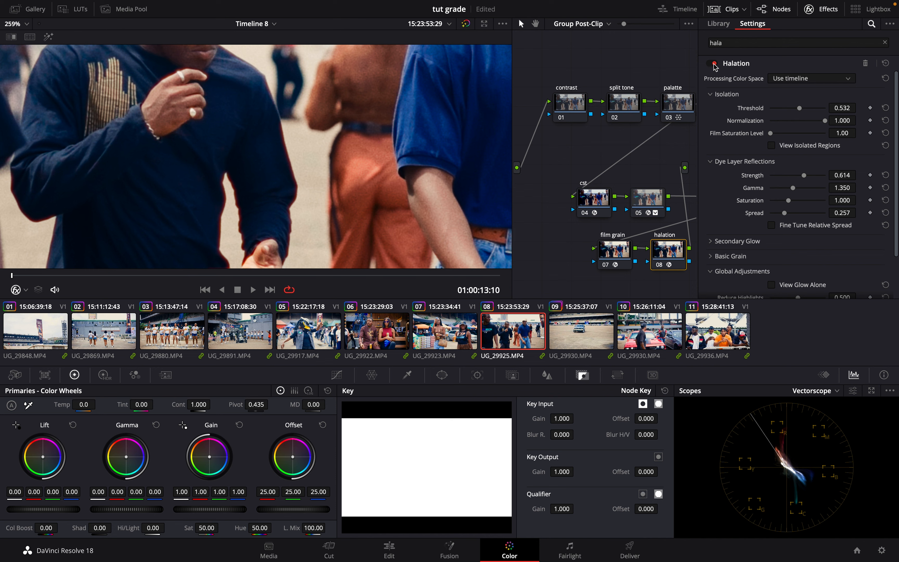
# Reduce the halation's dye layer Strength to 0.495
pyautogui.moveTo(804, 178); pyautogui.dragTo(798, 158)
pyautogui.press('super+minus')
pyautogui.press('super+minus')
pyautogui.press('super+minus')
pyautogui.press('super+minus')
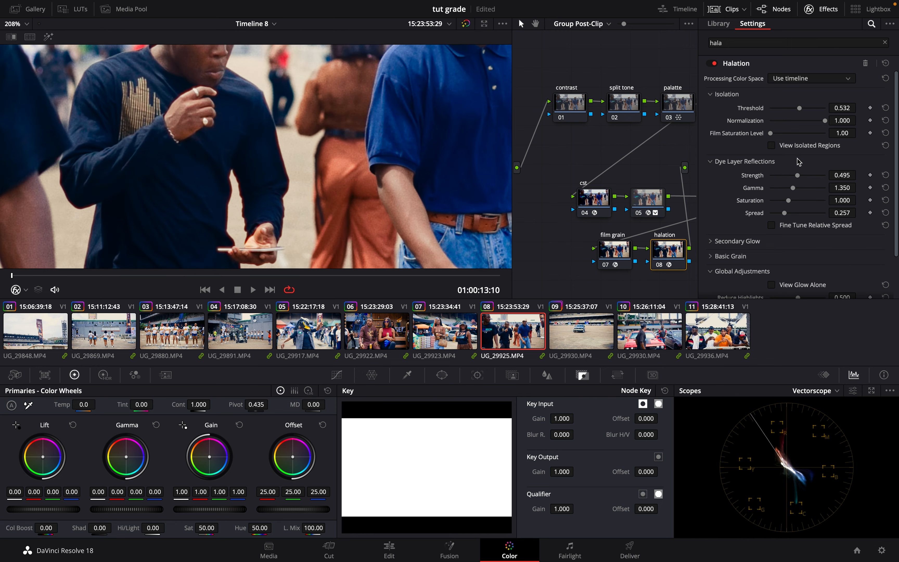
# Review the film grain and halation look on clips 07 and 05
pyautogui.click(439, 327)
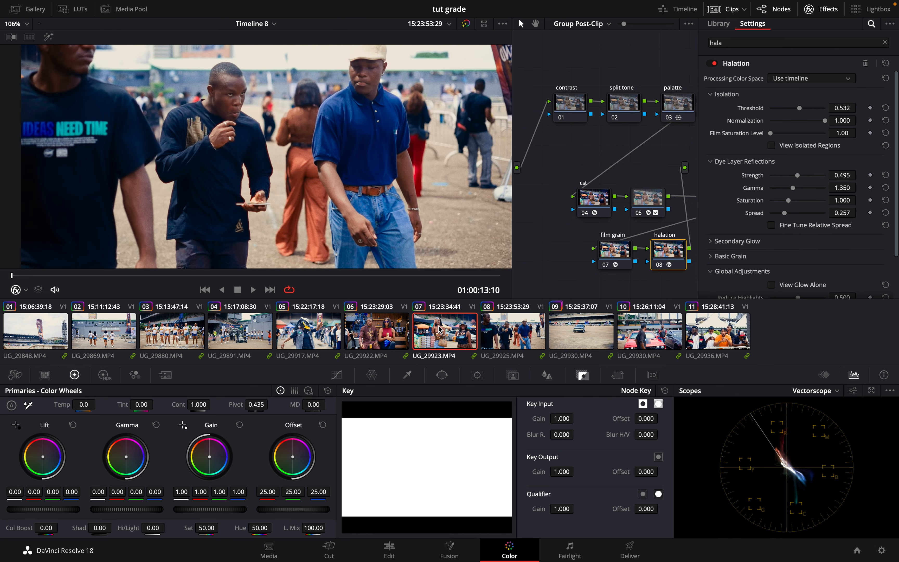
pyautogui.scroll(2, 338, 161)
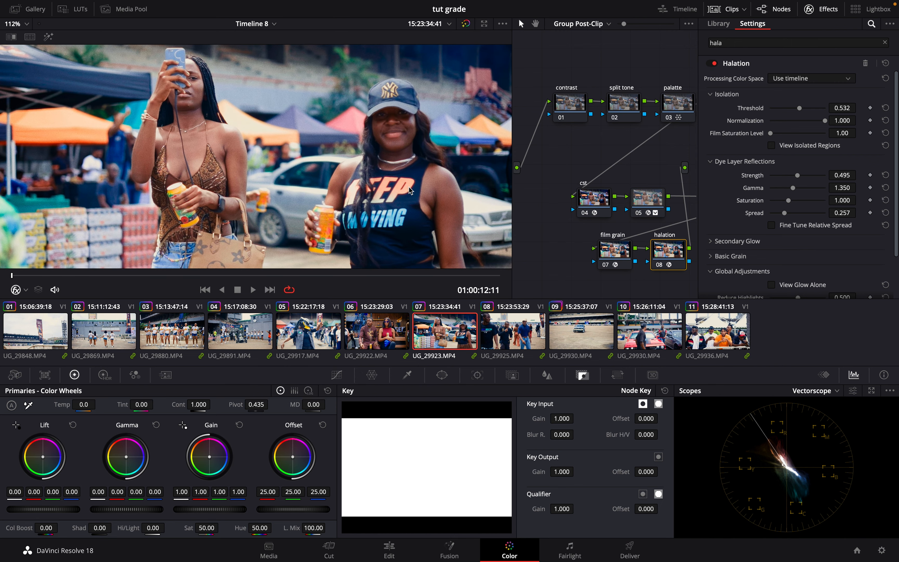
pyautogui.scroll(-5, 410, 190)
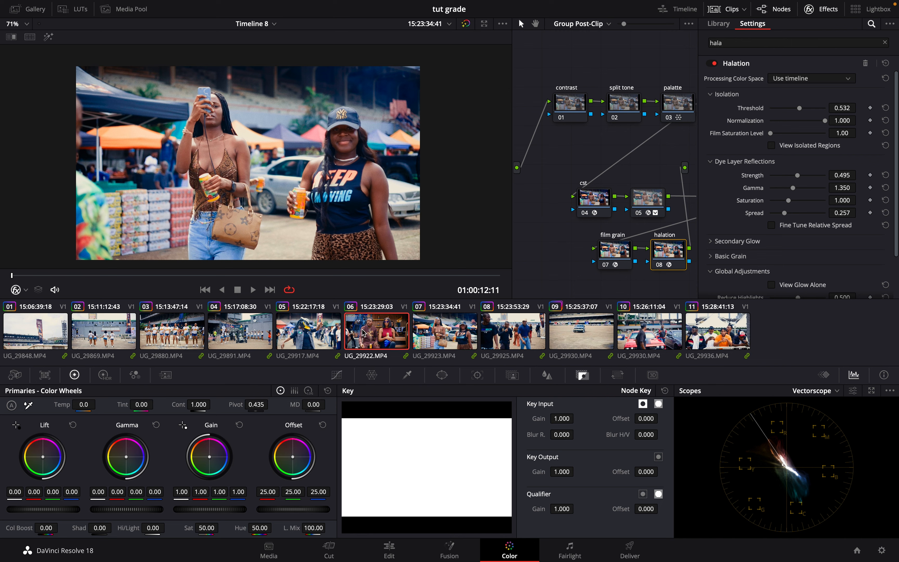
pyautogui.click(297, 332)
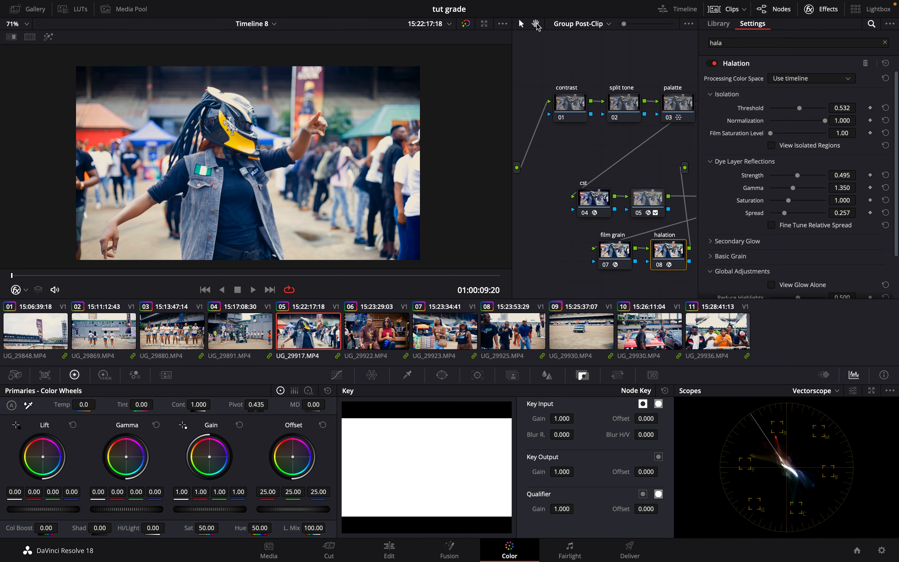
# Hide the effects library, switch to clip 05's Clip-level node graph and select its contrast node
pyautogui.click(688, 25)
pyautogui.click(688, 24)
pyautogui.click(821, 8)
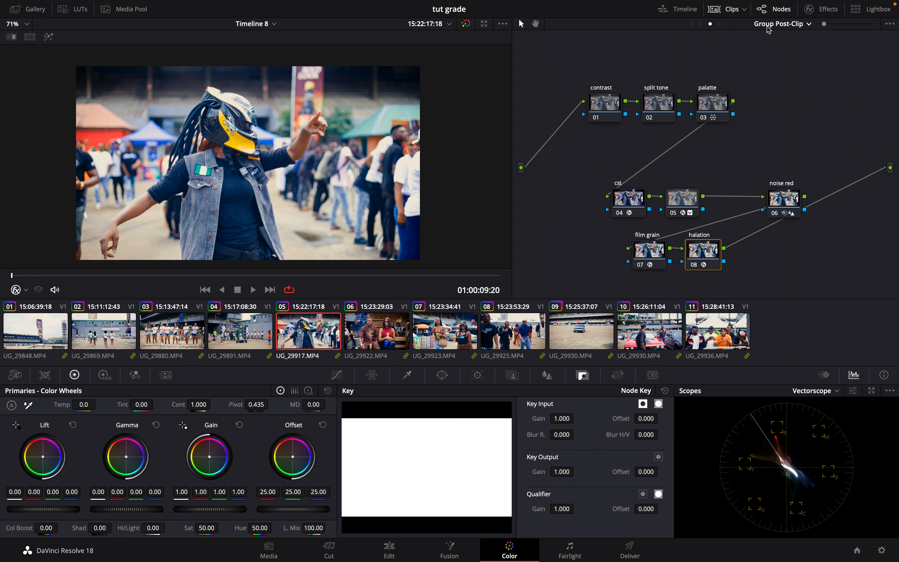
pyautogui.click(701, 23)
pyautogui.click(604, 111)
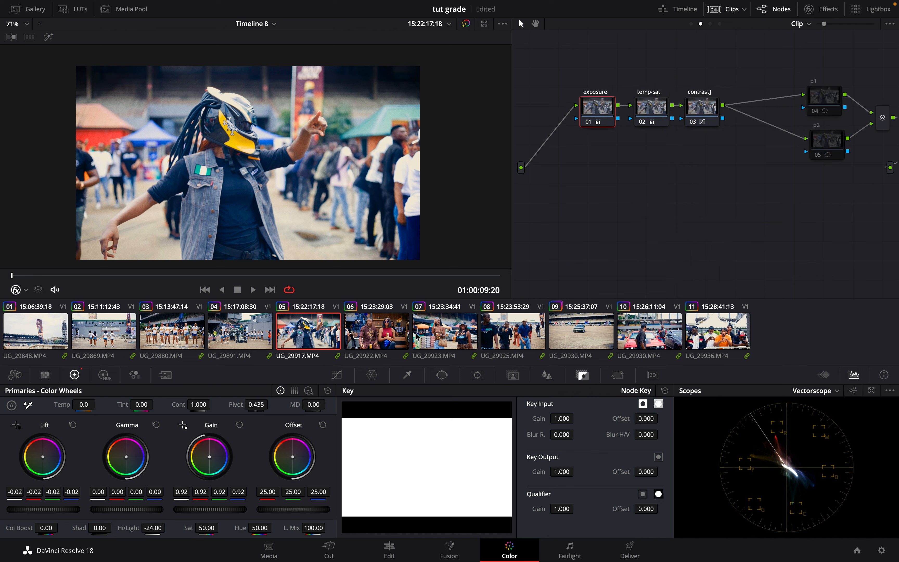
pyautogui.click(699, 117)
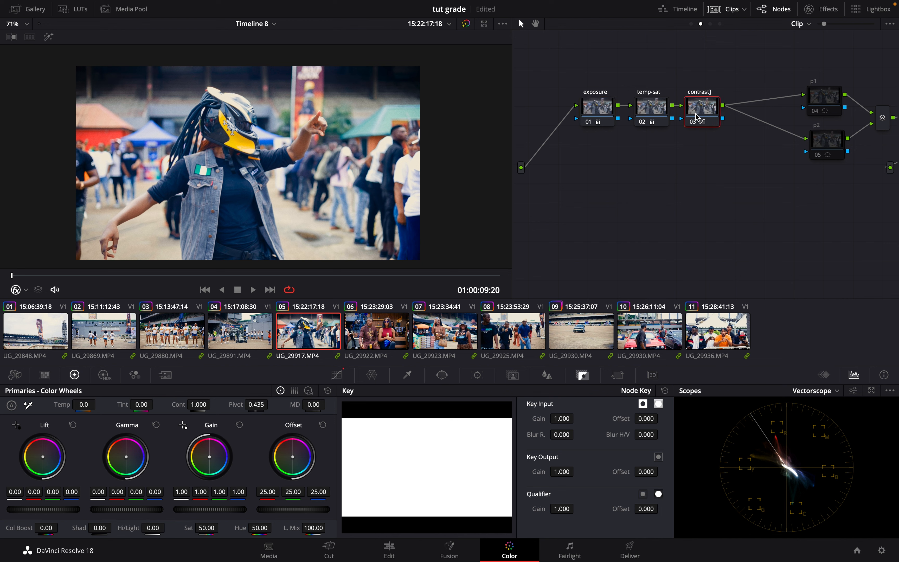
pyautogui.click(336, 375)
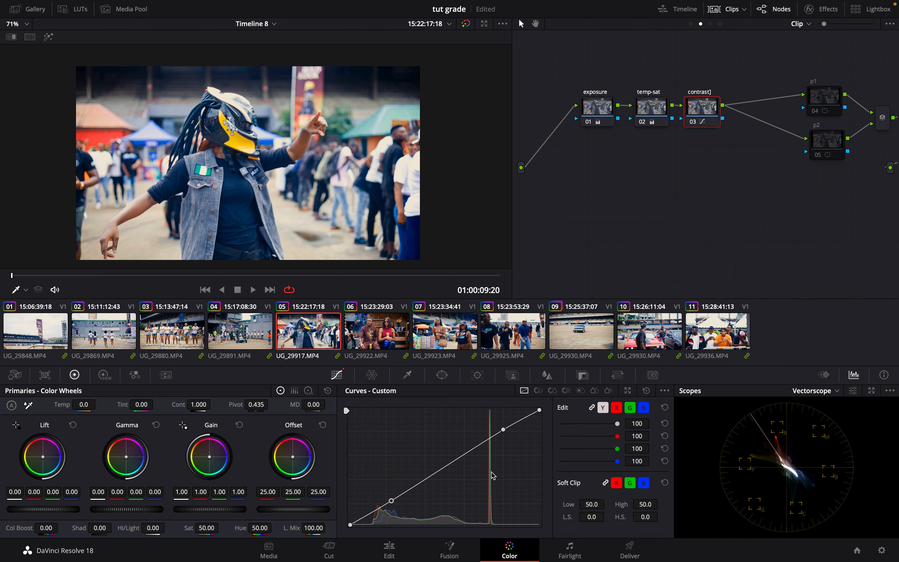
pyautogui.moveTo(540, 410)
pyautogui.mouseDown()
pyautogui.moveTo(523, 407)
pyautogui.moveTo(557, 409)
pyautogui.moveTo(529, 408)
pyautogui.mouseUp()
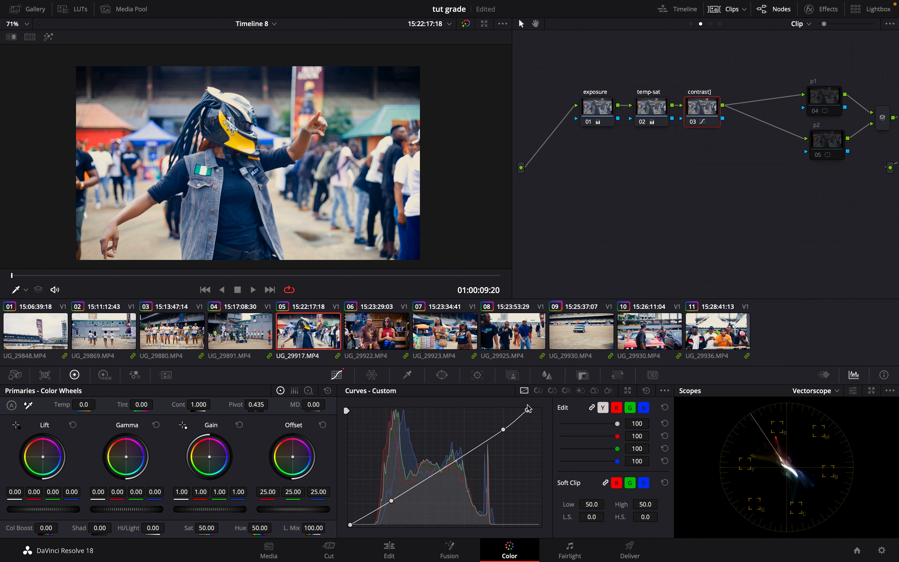
pyautogui.press('super+z')
# Lower clip 05's Hi/Light value to -9.00 on the contrast node
pyautogui.moveTo(153, 532)
pyautogui.mouseDown()
pyautogui.moveTo(144, 532)
pyautogui.moveTo(155, 535)
pyautogui.mouseUp()
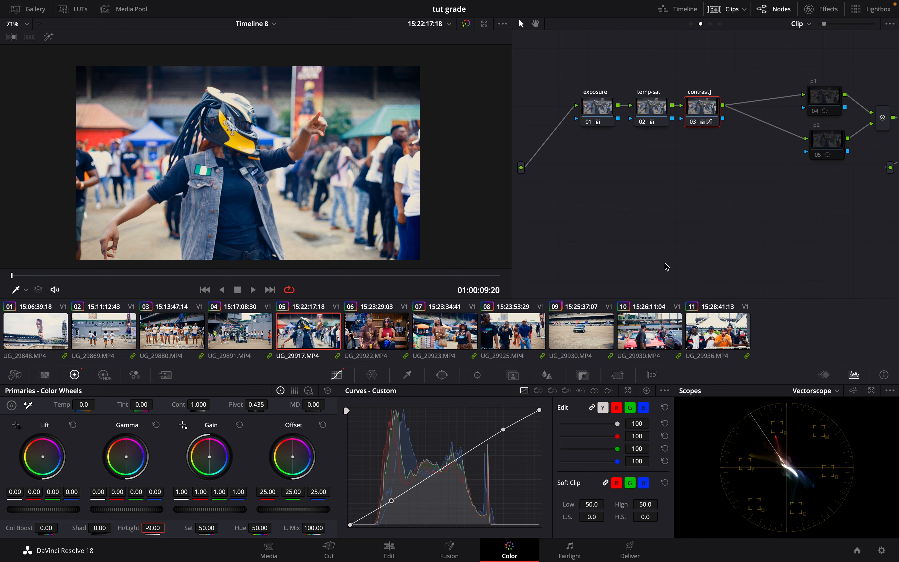
pyautogui.hscroll(3, 798, 231)
pyautogui.scroll(2, 799, 231)
pyautogui.hscroll(1, 799, 231)
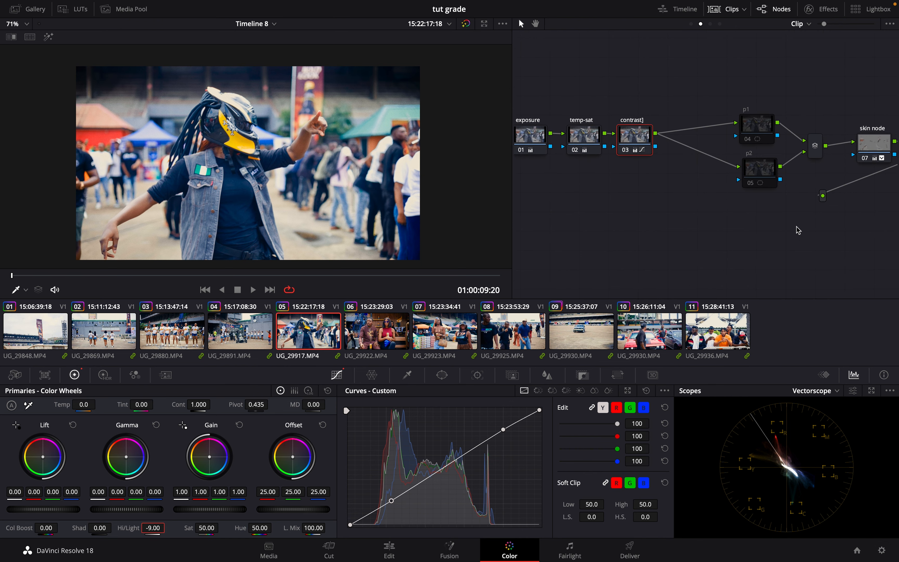
# Switch to the Group Post-Clip node graph and compare the halation node off and on in close-up on clip 05
pyautogui.scroll(3, 289, 104)
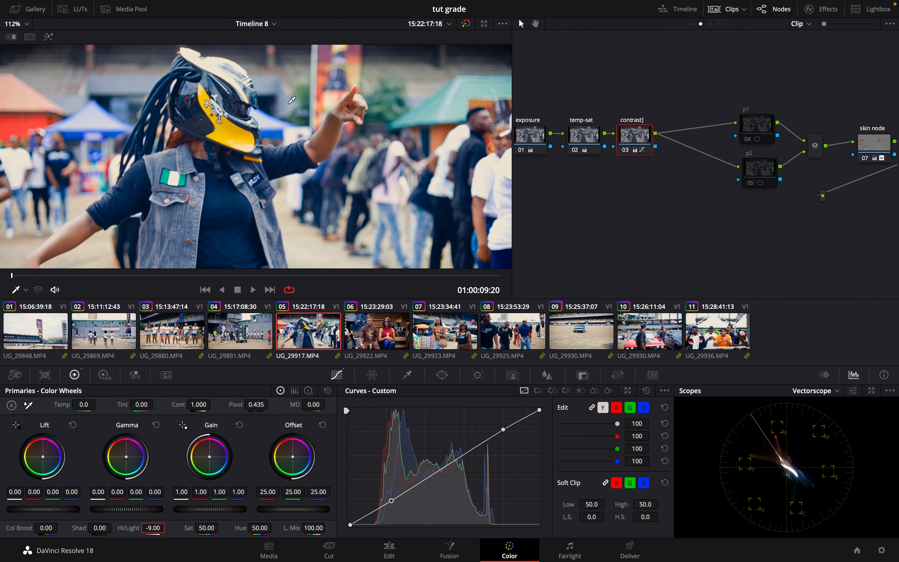
pyautogui.hscroll(1, 812, 194)
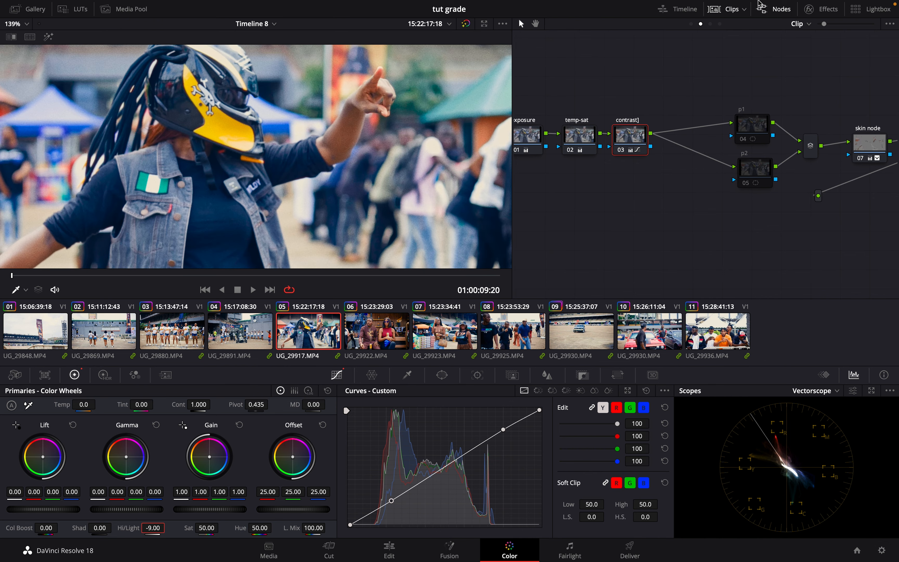
pyautogui.click(710, 24)
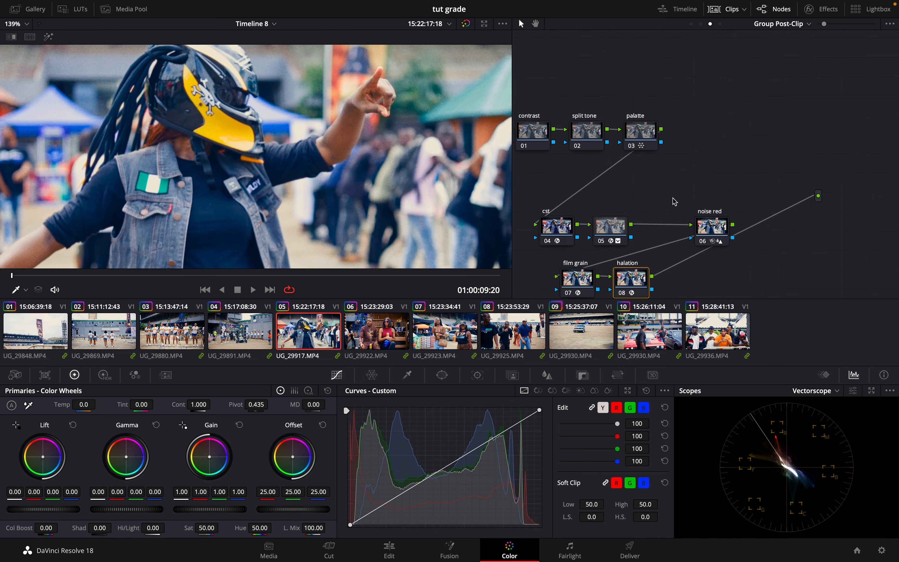
pyautogui.scroll(-2, 662, 216)
pyautogui.click(625, 277)
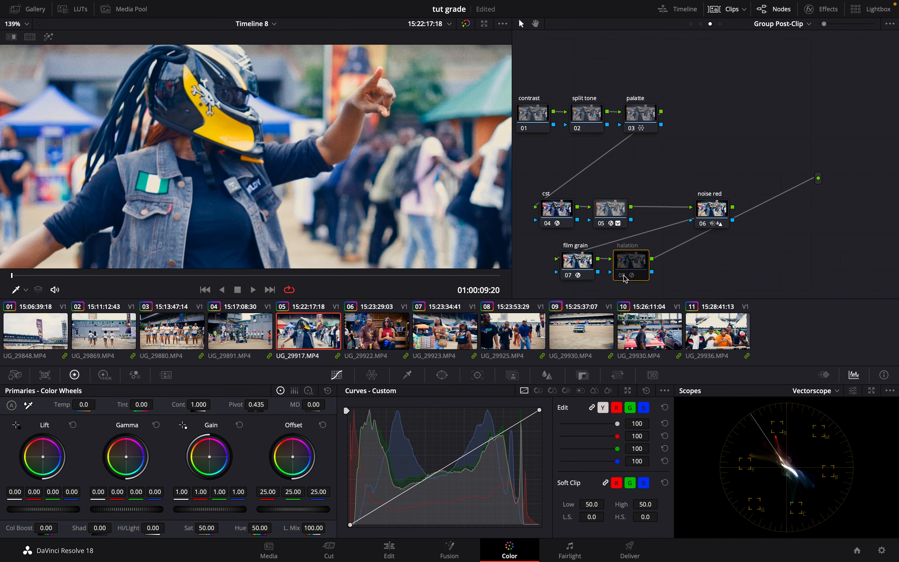
pyautogui.click(625, 277)
pyautogui.hotkey('shift', 'z')
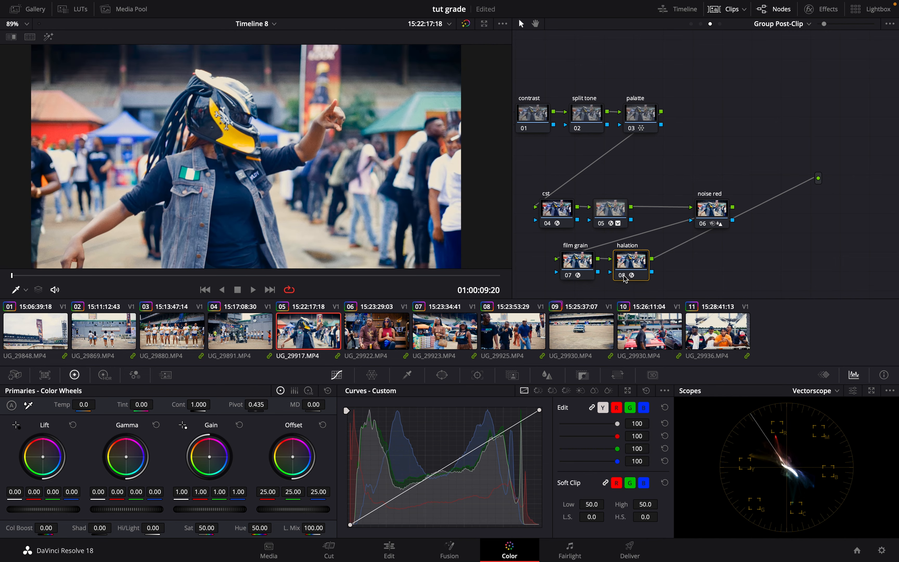
# With clip 06 shown, set the halation's dye layer Strength to 0.550, Saturation to 1.133 and Spread to 0.486
pyautogui.click(379, 334)
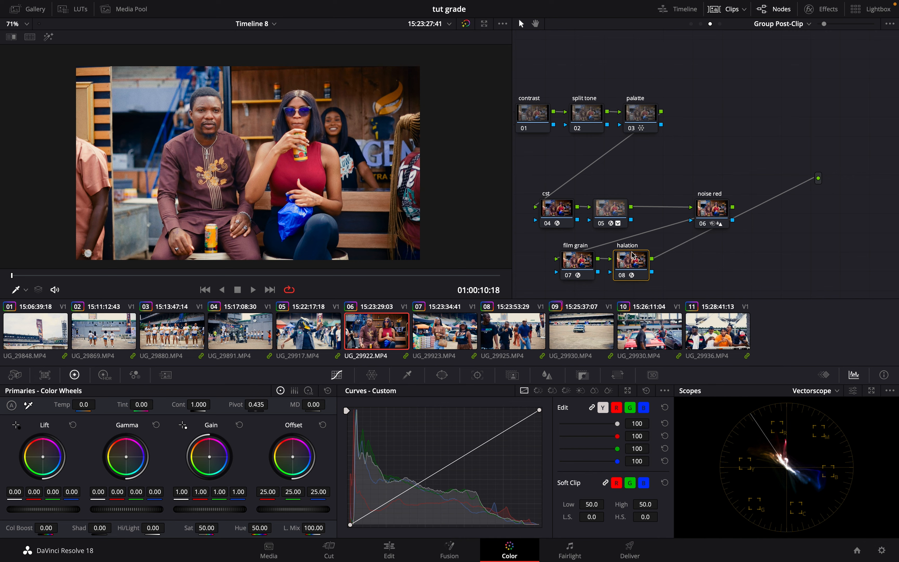
pyautogui.click(827, 10)
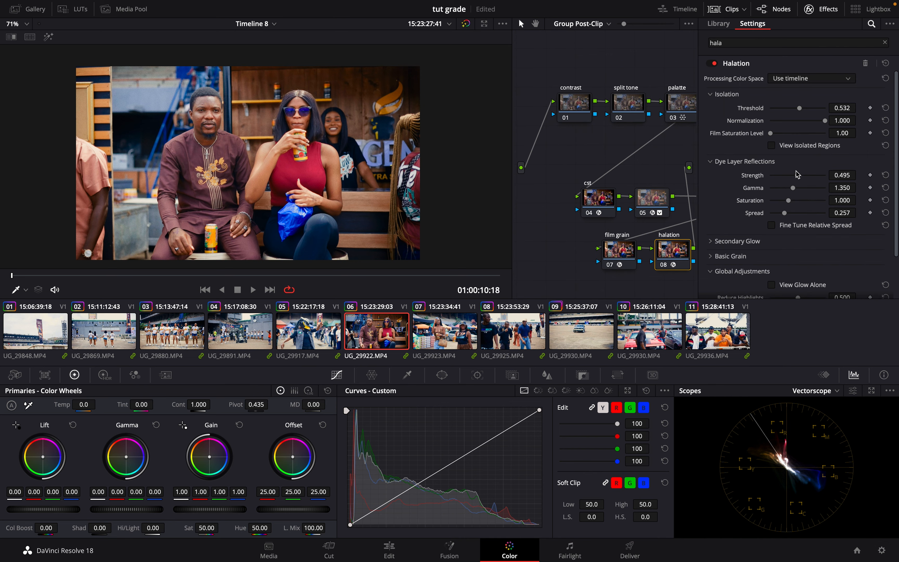
pyautogui.moveTo(797, 176); pyautogui.dragTo(795, 203)
pyautogui.moveTo(787, 216); pyautogui.dragTo(798, 217)
# Compare the halation effect off and on, and examine its look on clip 07 in close-up
pyautogui.click(719, 63)
pyautogui.click(461, 338)
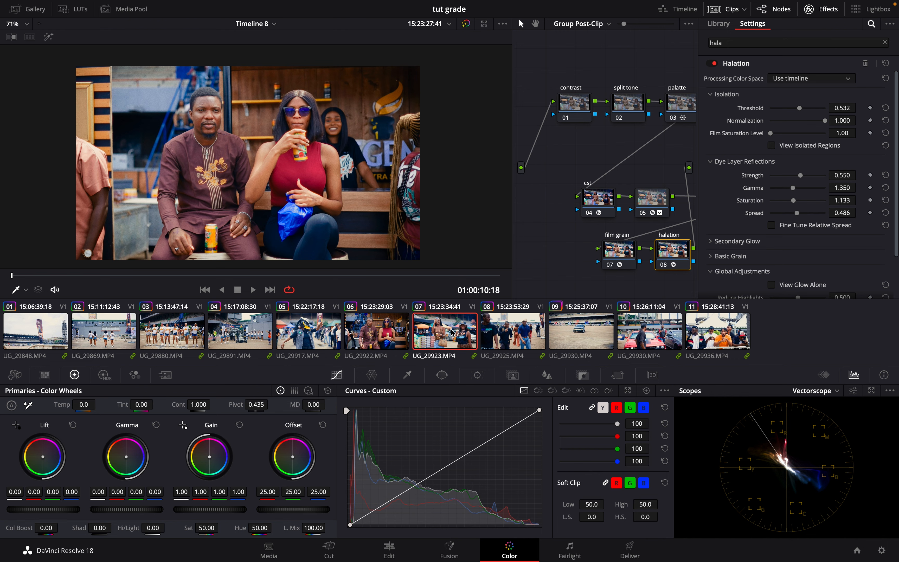
pyautogui.click(714, 63)
pyautogui.click(714, 63)
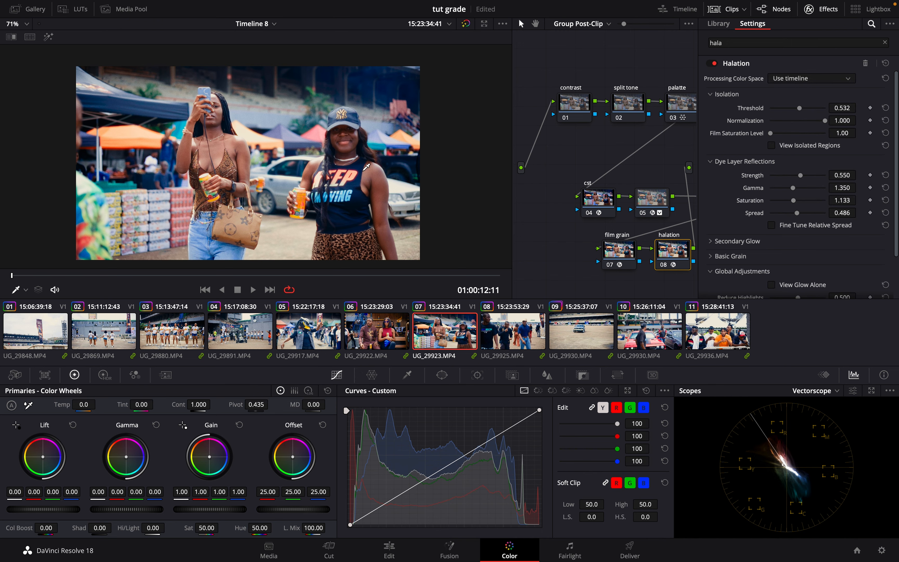
pyautogui.scroll(5, 366, 167)
pyautogui.scroll(8, 366, 168)
pyautogui.scroll(-8, 366, 167)
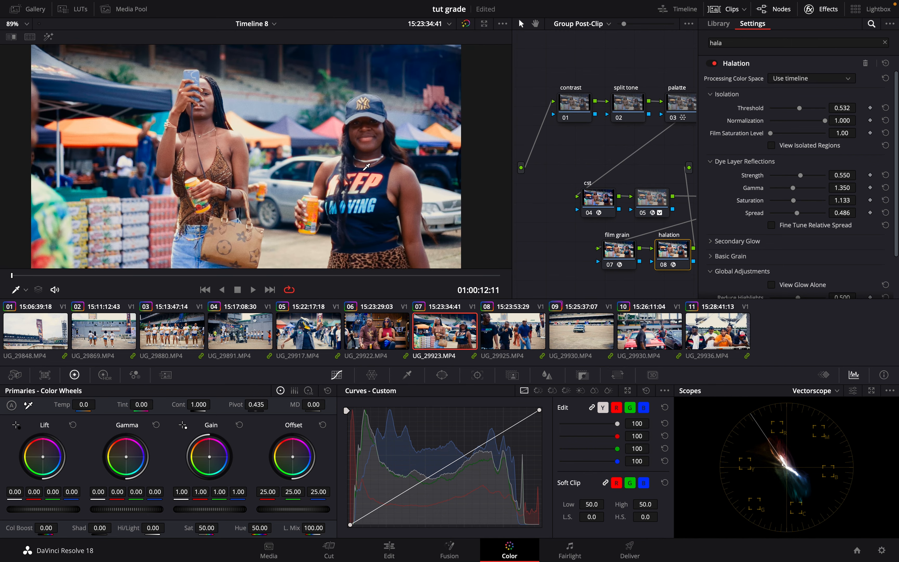
pyautogui.scroll(-2, 366, 167)
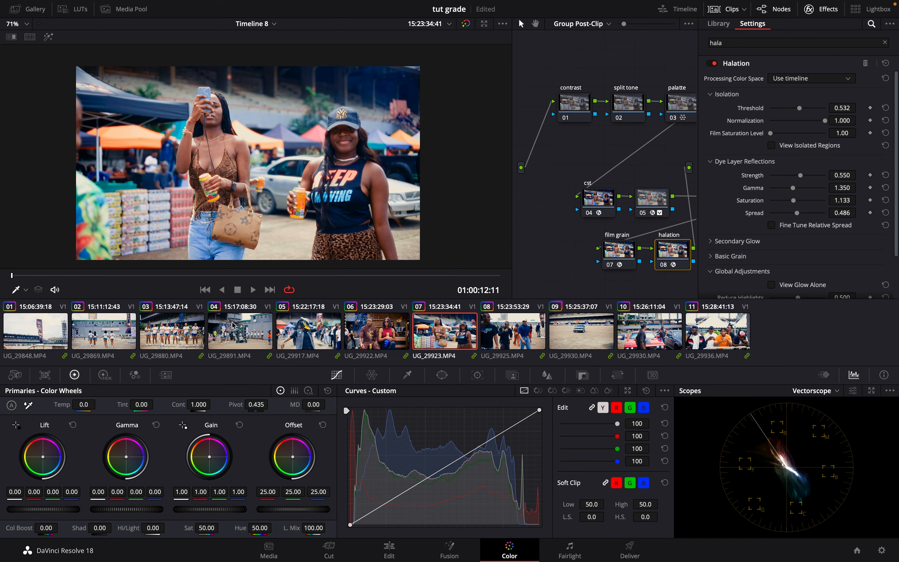
# Check clip 09, hide the effect settings and switch to clip 07's Clip-level node graph
pyautogui.click(590, 341)
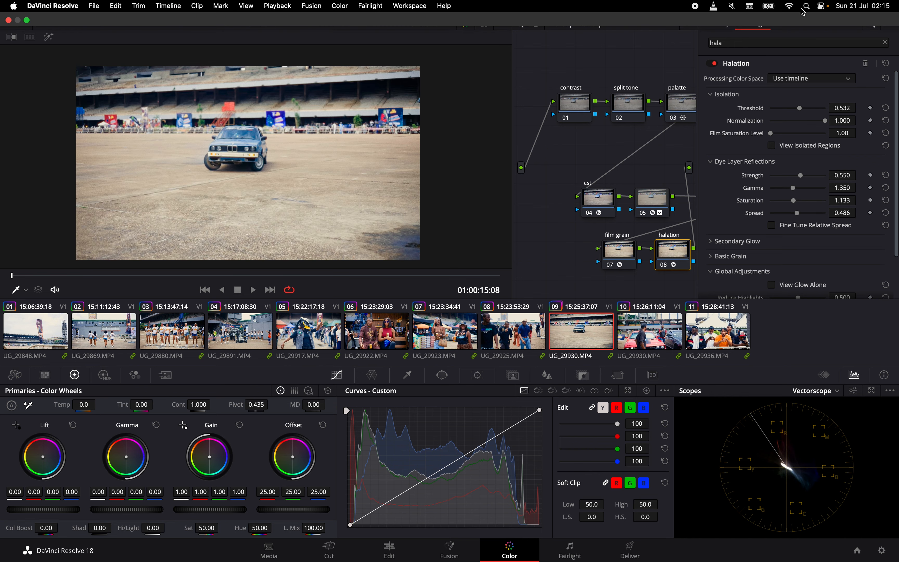
pyautogui.click(809, 10)
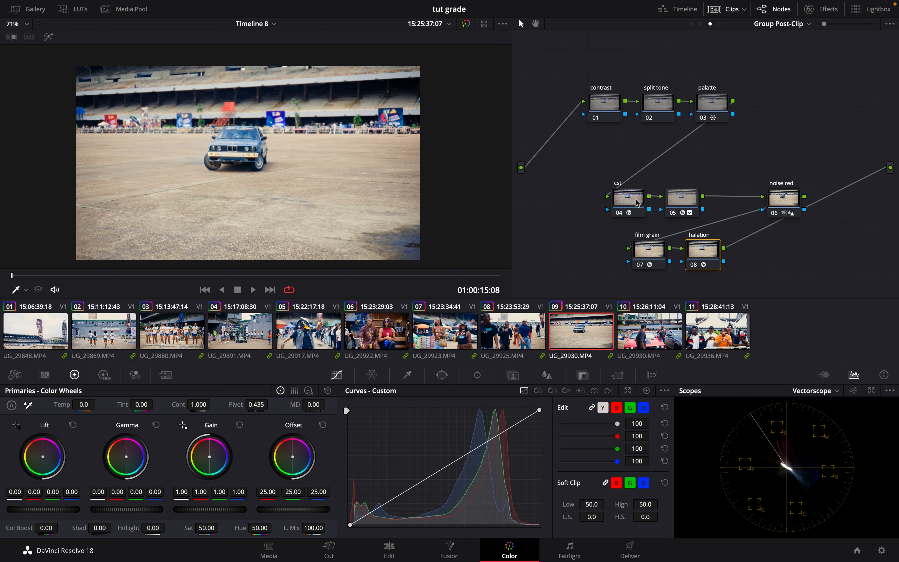
pyautogui.click(445, 331)
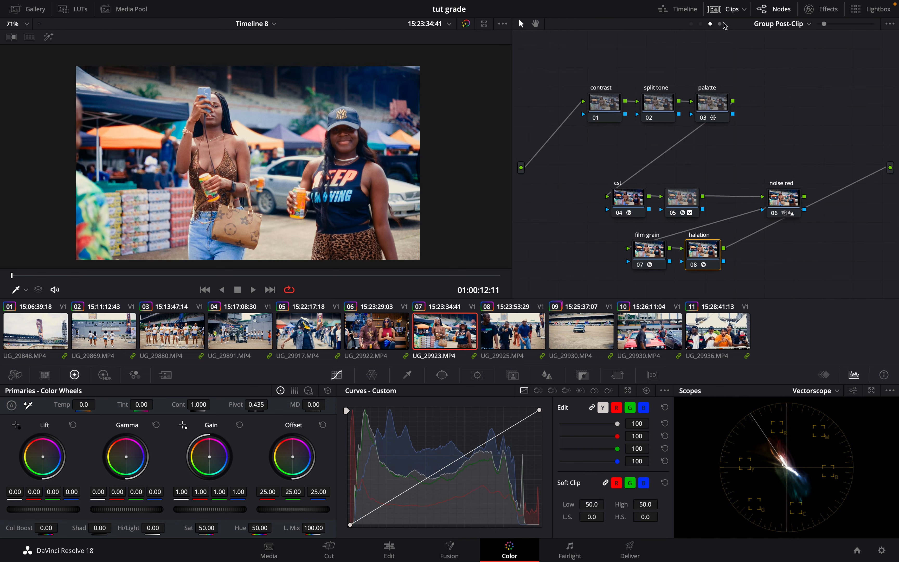
pyautogui.click(701, 24)
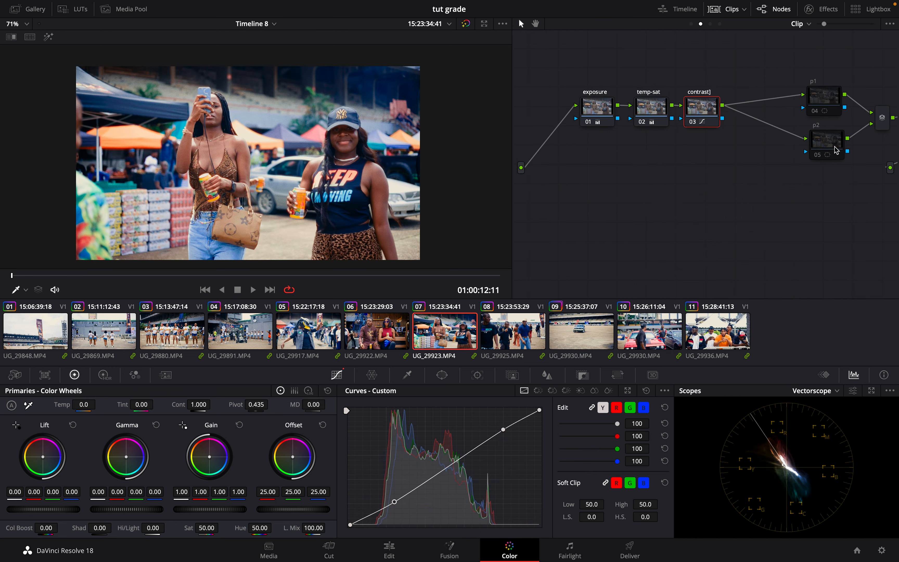
# Enable the p1 and p2 nodes on clip 07 and select p1
pyautogui.hscroll(2, 835, 147)
pyautogui.scroll(3, 835, 146)
pyautogui.hscroll(3, 835, 147)
pyautogui.hscroll(3, 835, 149)
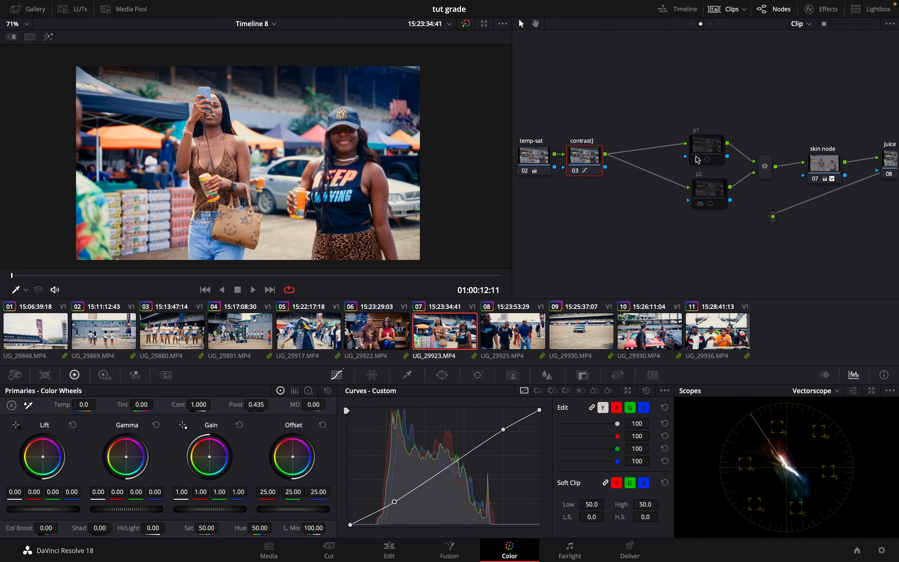
pyautogui.click(696, 157)
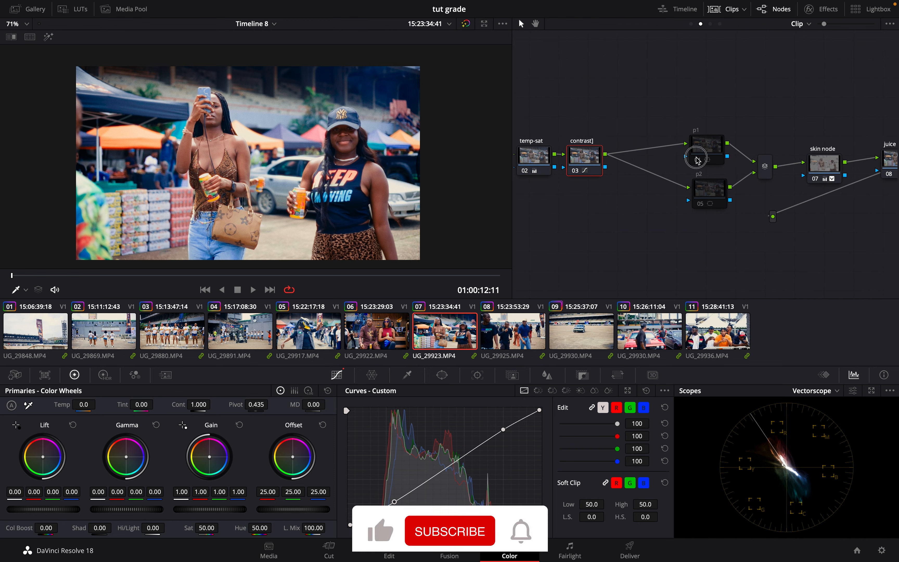
pyautogui.click(700, 205)
pyautogui.click(706, 147)
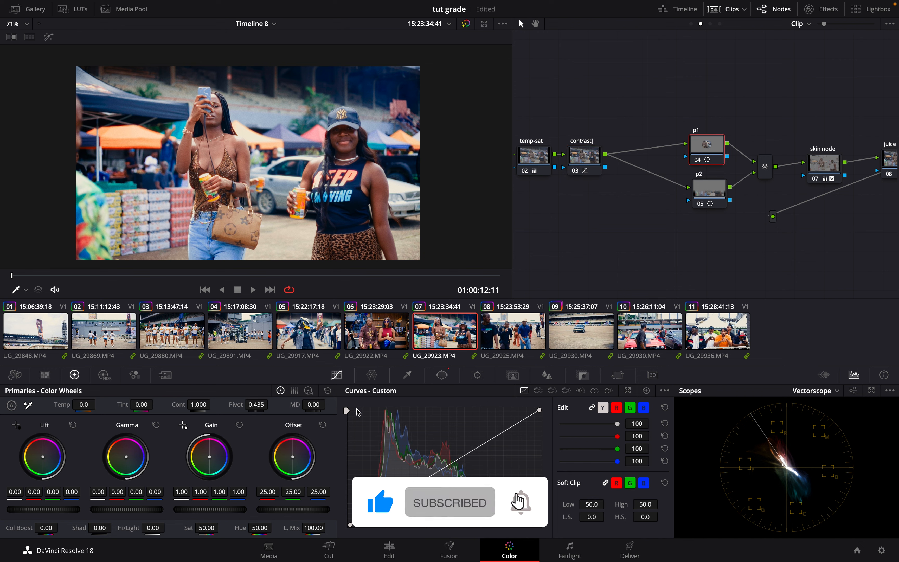
# Enlarge p1's circular window around both women, at about Pan 52.26 and Tilt 49.62, and widen its edge softness
pyautogui.click(442, 375)
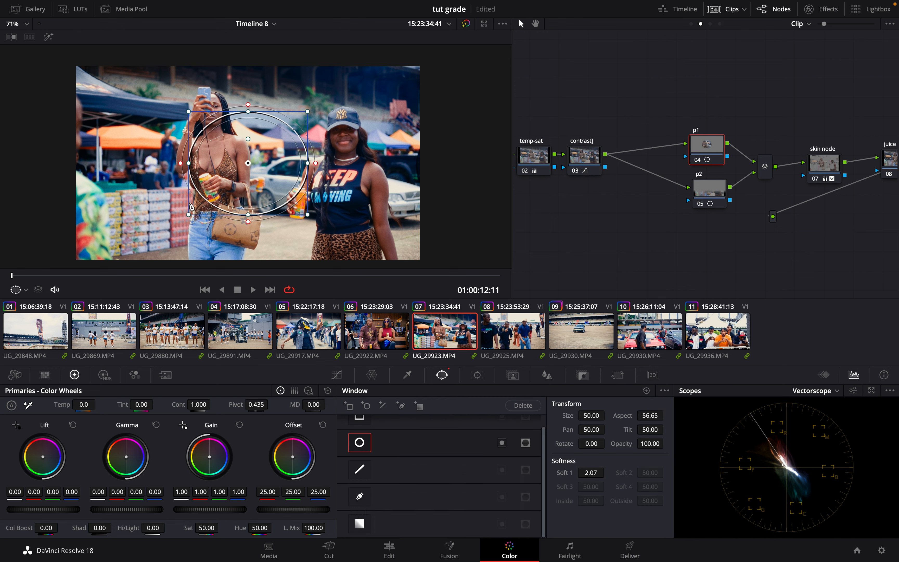
pyautogui.moveTo(188, 214); pyautogui.dragTo(88, 248)
pyautogui.moveTo(195, 141); pyautogui.dragTo(228, 146)
pyautogui.moveTo(280, 54); pyautogui.dragTo(275, 50)
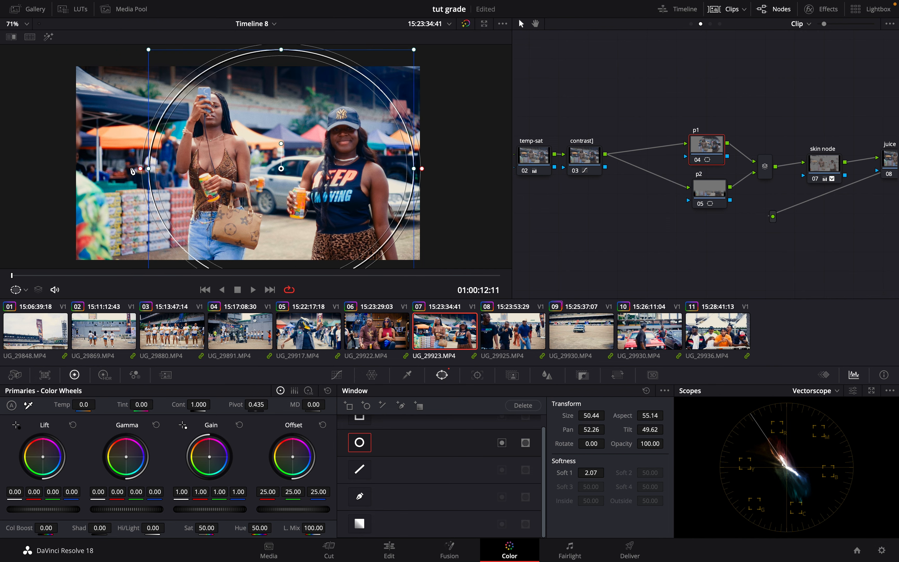
pyautogui.moveTo(148, 171); pyautogui.dragTo(3, 208)
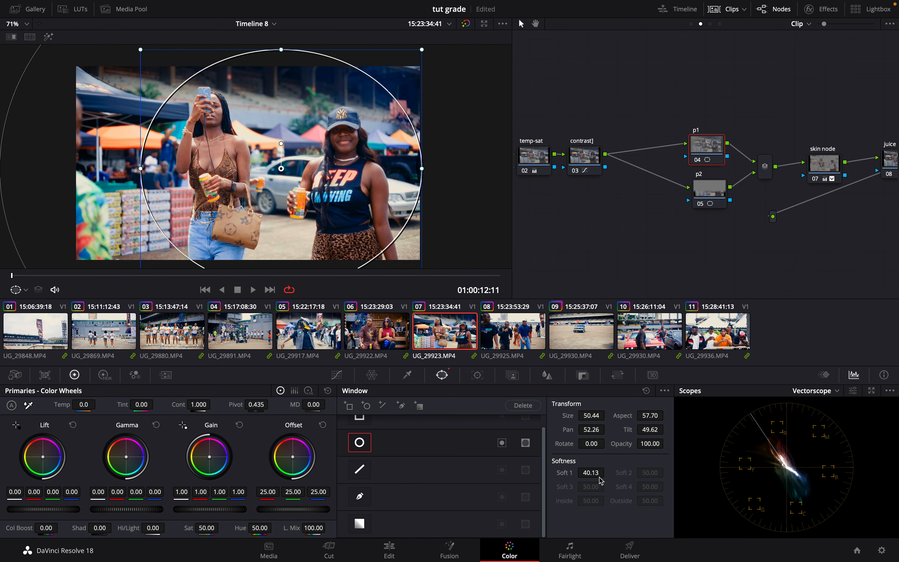
pyautogui.moveTo(602, 481); pyautogui.dragTo(725, 480)
pyautogui.click(337, 377)
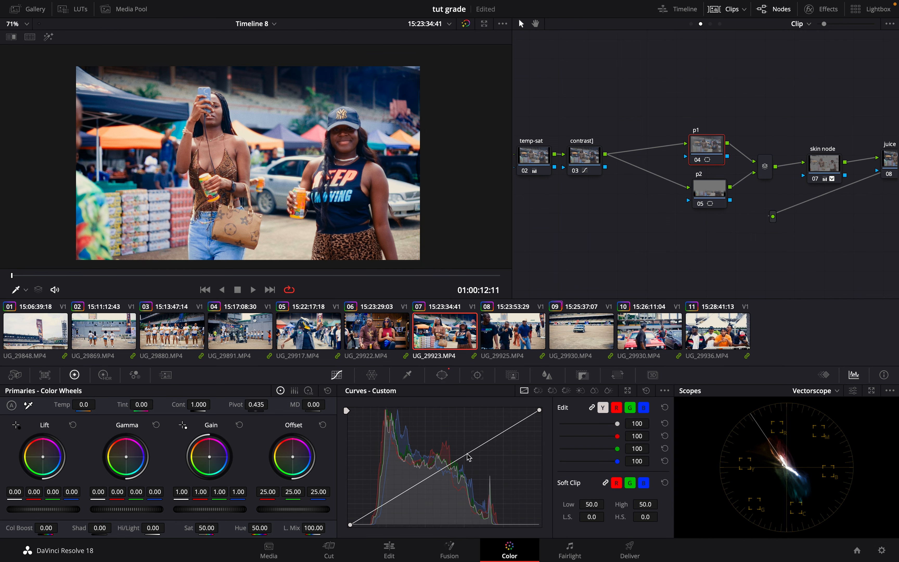
pyautogui.moveTo(467, 456); pyautogui.dragTo(482, 471)
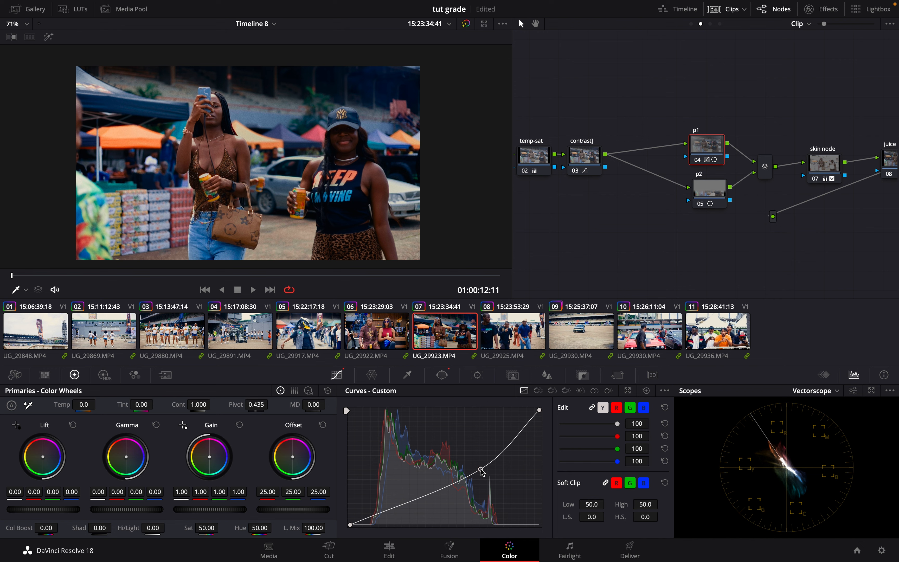
pyautogui.rightClick(482, 471)
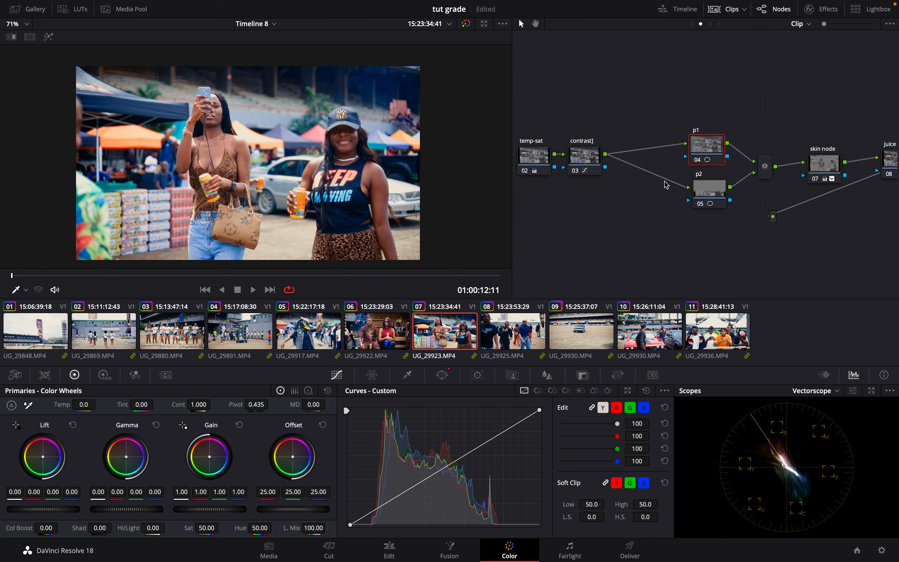
# Add a serial node after p1, fed by p1's image and key outputs, and arrange both nodes before the mixer
pyautogui.moveTo(706, 143); pyautogui.dragTo(685, 155)
pyautogui.hotkey('alt', 's')
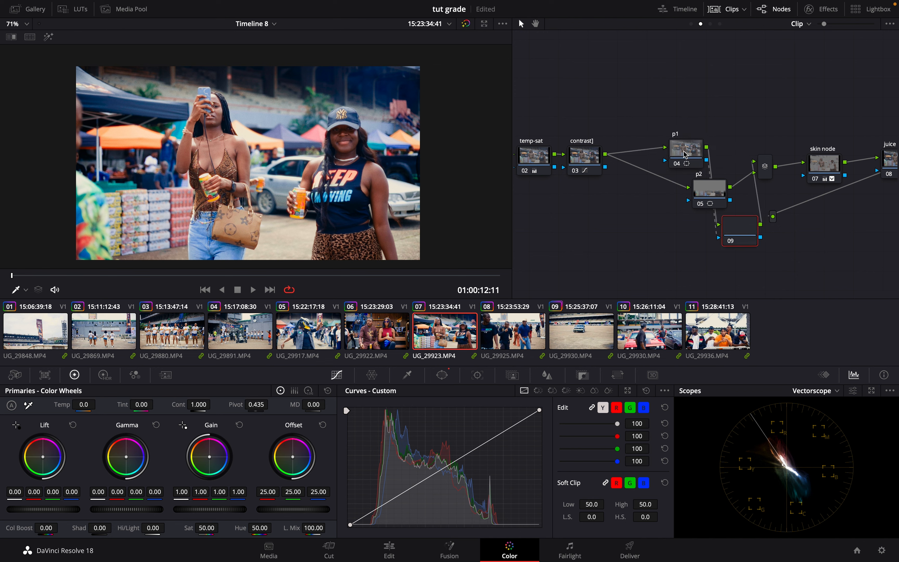
pyautogui.moveTo(745, 224); pyautogui.dragTo(737, 127)
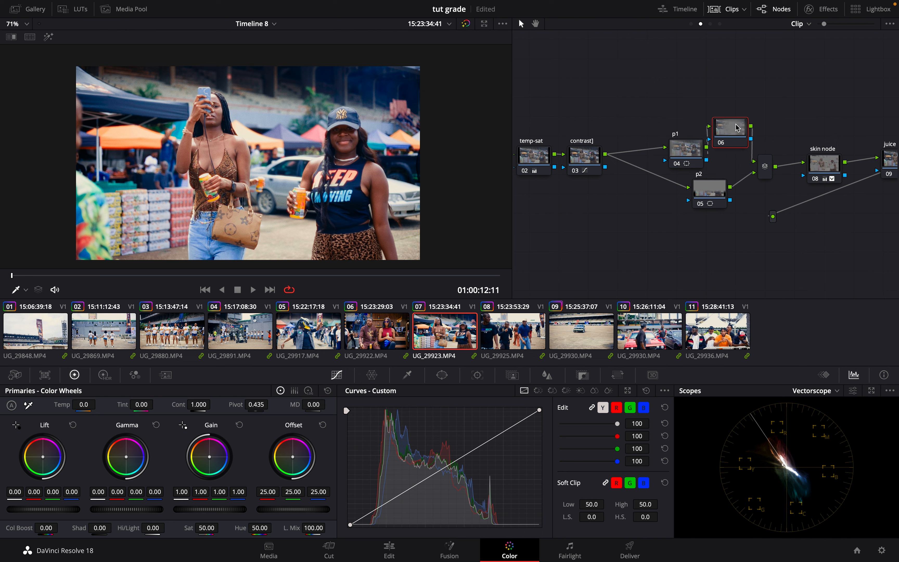
pyautogui.moveTo(693, 153); pyautogui.dragTo(673, 154)
pyautogui.rightClick(672, 154)
pyautogui.moveTo(739, 202)
pyautogui.click(785, 222)
pyautogui.click(734, 132)
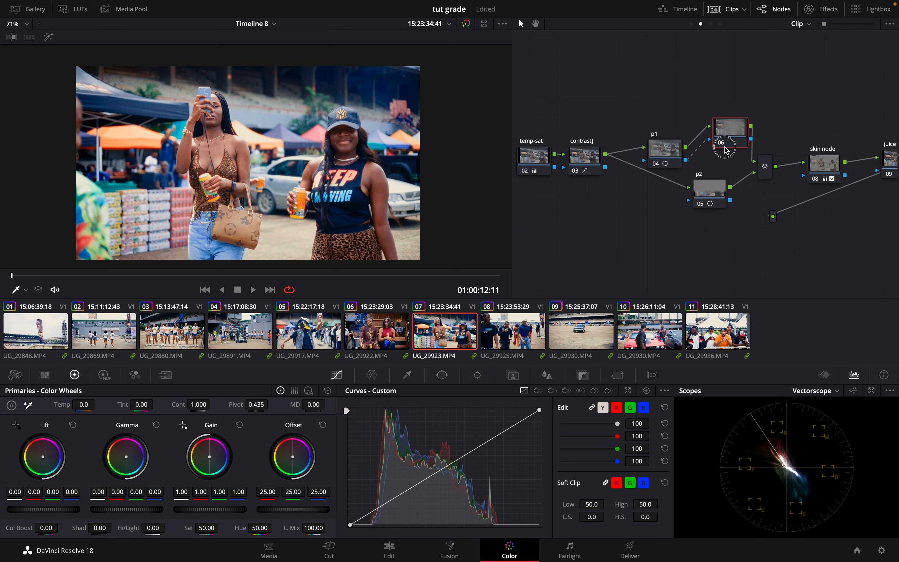
# Slightly darken the midtones with the new node's custom curve, and compare the node off and on
pyautogui.moveTo(740, 118); pyautogui.dragTo(736, 132)
pyautogui.moveTo(475, 453); pyautogui.dragTo(480, 456)
pyautogui.click(718, 156)
pyautogui.click(718, 155)
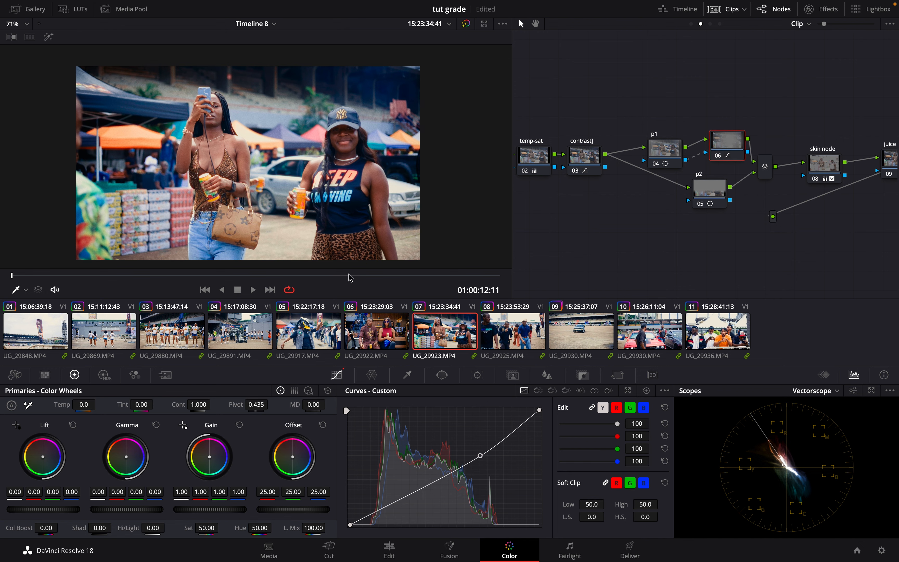
# Enable the p1 node on clip 06 and return to clip 07
pyautogui.click(370, 335)
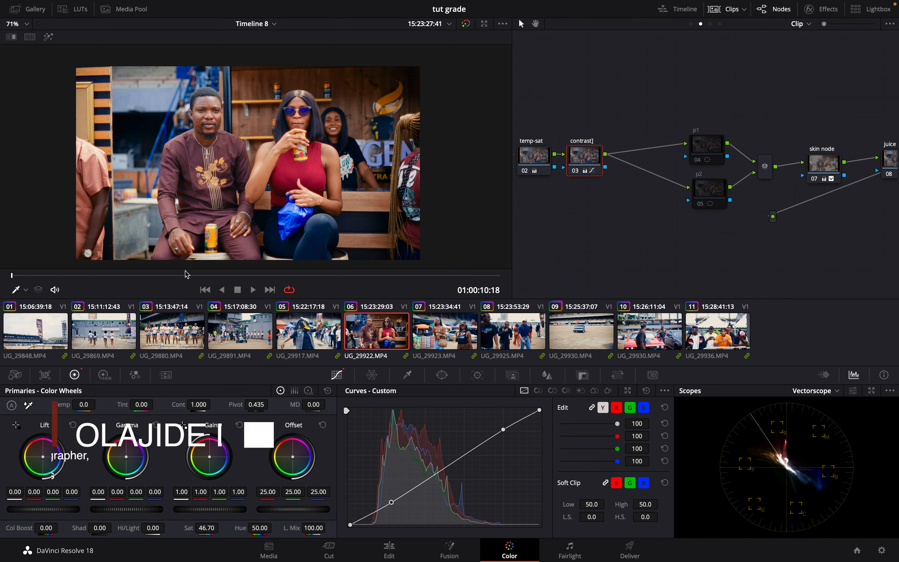
pyautogui.click(699, 159)
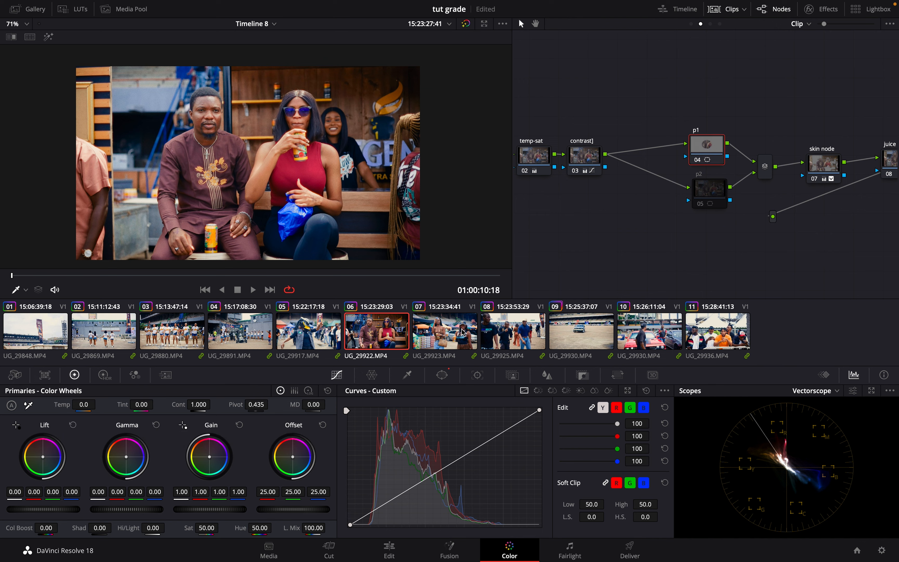
pyautogui.click(465, 336)
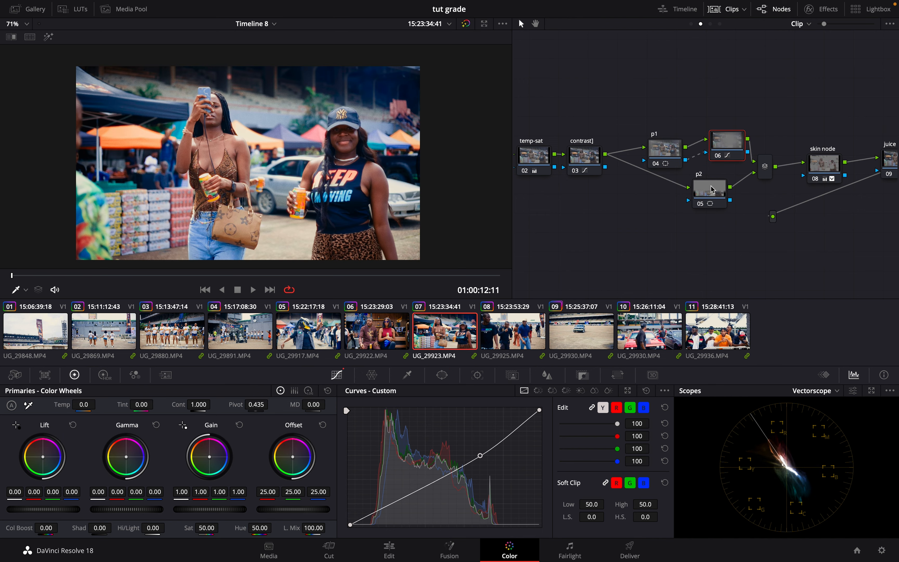
# Align p2 beneath p1 on clip 07, and enlarge p1's circular window on clip 06 around the seated people, at Pan 50.58 and Tilt 49.52
pyautogui.moveTo(708, 197); pyautogui.dragTo(672, 192)
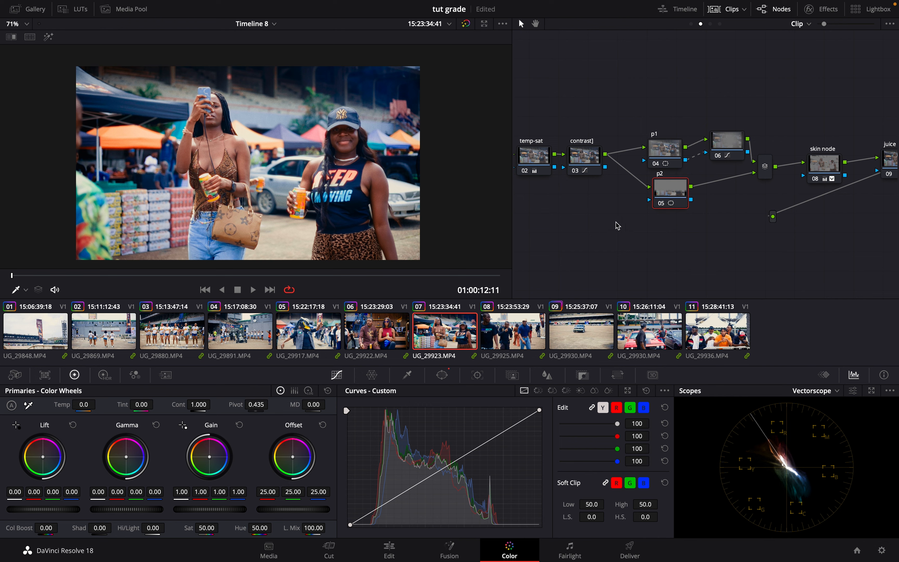
pyautogui.click(373, 341)
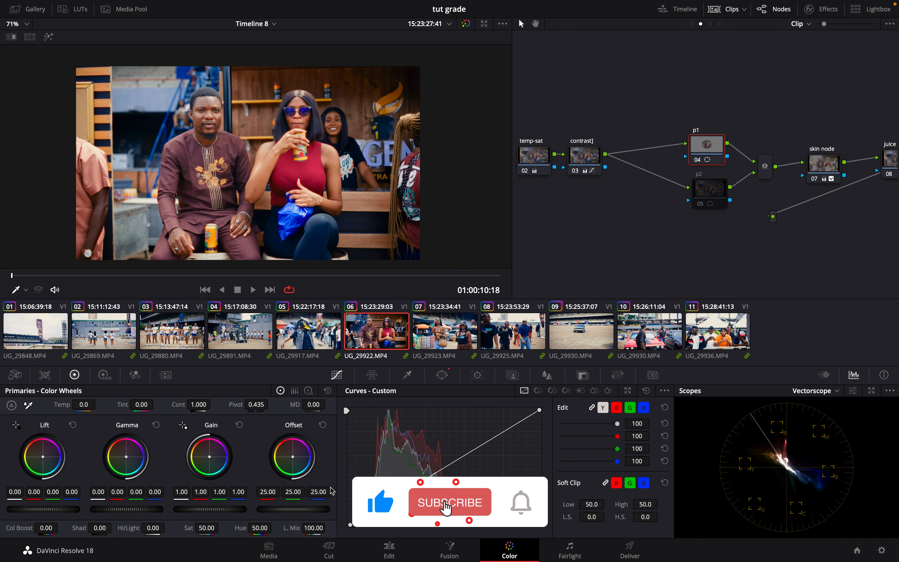
pyautogui.click(447, 374)
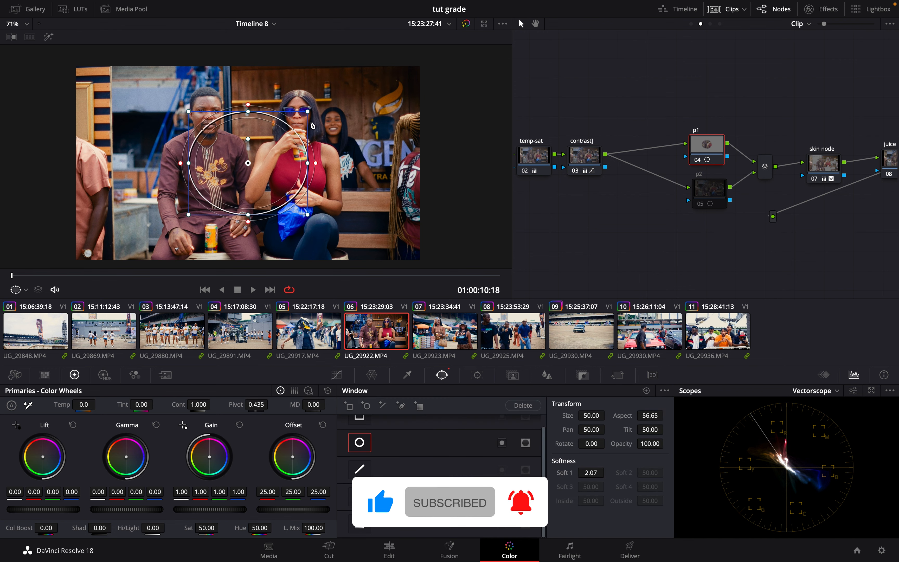
pyautogui.moveTo(307, 111); pyautogui.dragTo(386, 56)
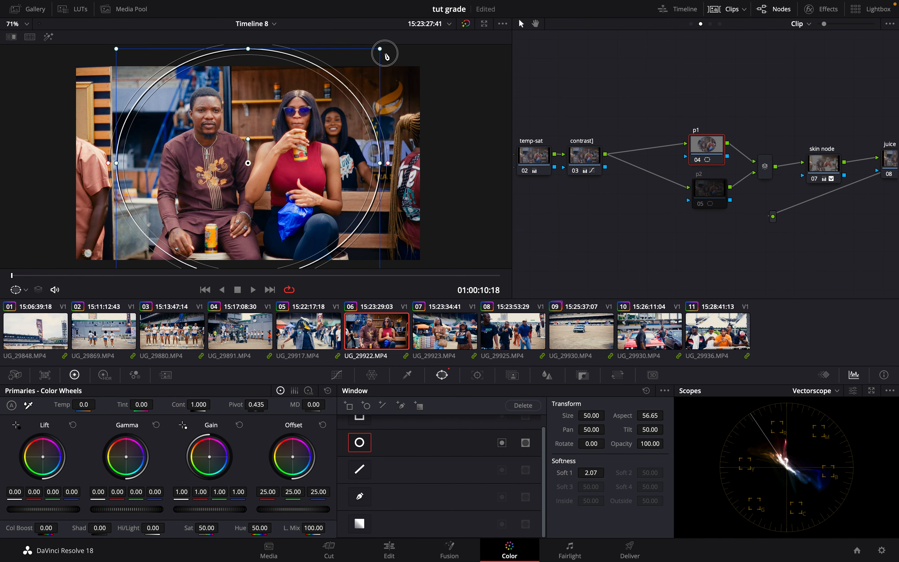
pyautogui.moveTo(299, 147); pyautogui.dragTo(307, 153)
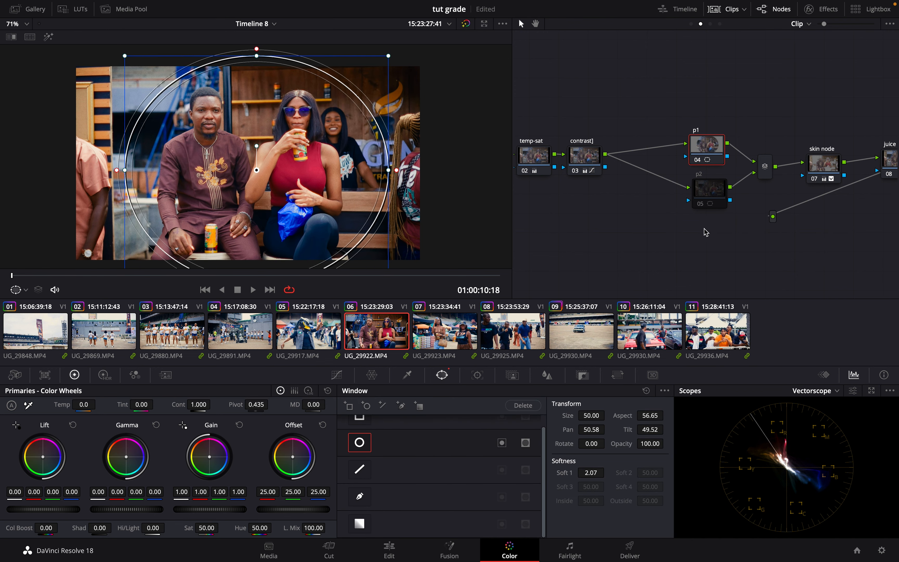
# Add a serial node after p1 on clip 06, fed by p1's image and key outputs, and place it before the mixer
pyautogui.moveTo(710, 148); pyautogui.dragTo(675, 150)
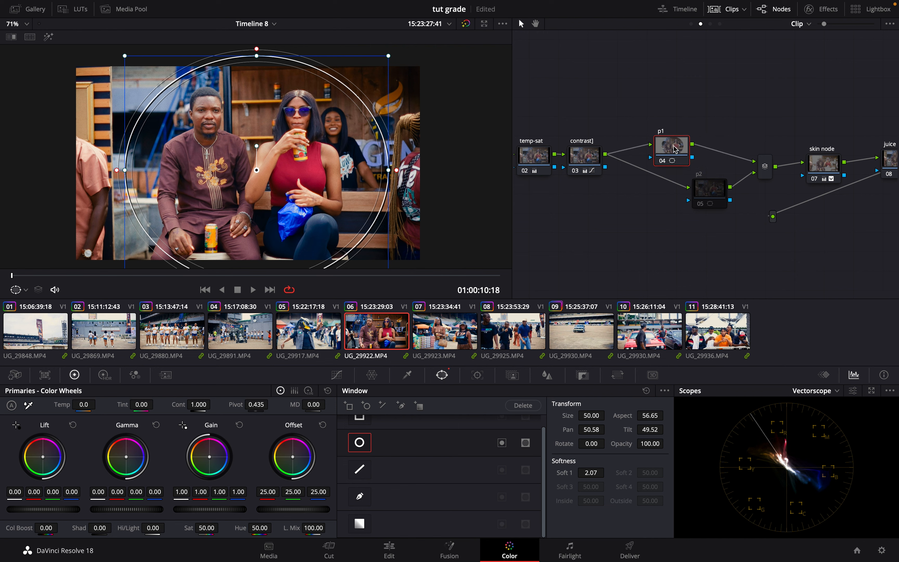
pyautogui.hotkey('alt', 'p')
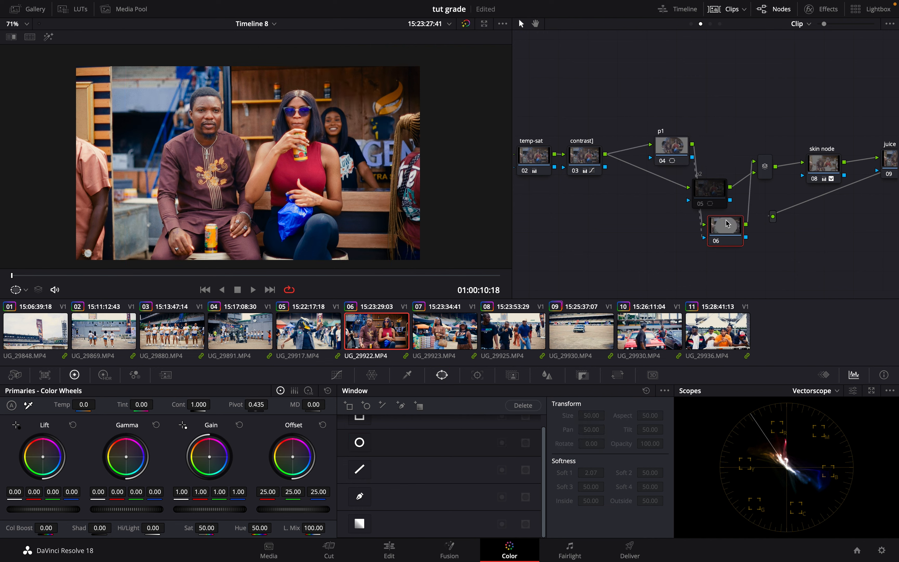
pyautogui.moveTo(727, 223); pyautogui.dragTo(728, 152)
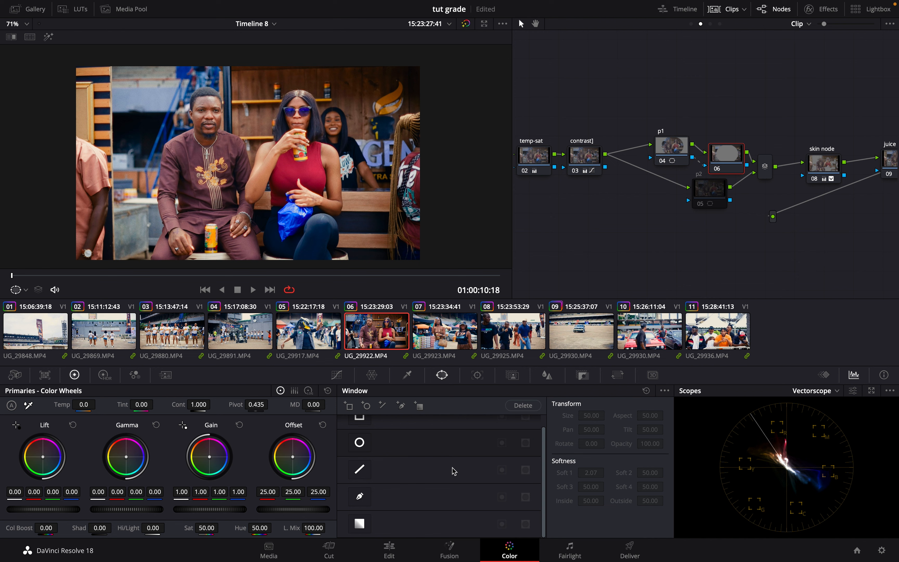
# Add a point to the upper midtones of the new node's custom curve and fine-tune it close to the diagonal
pyautogui.click(337, 375)
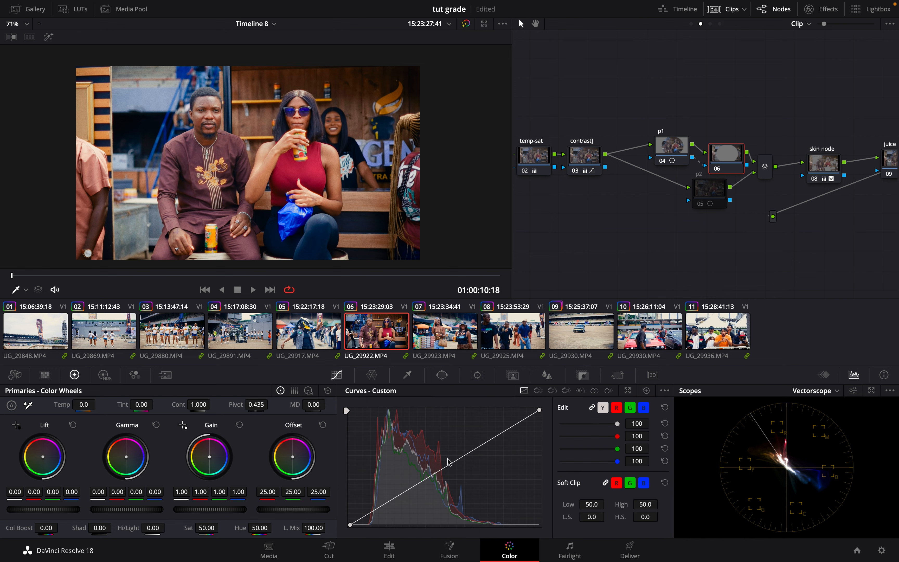
pyautogui.click(484, 446)
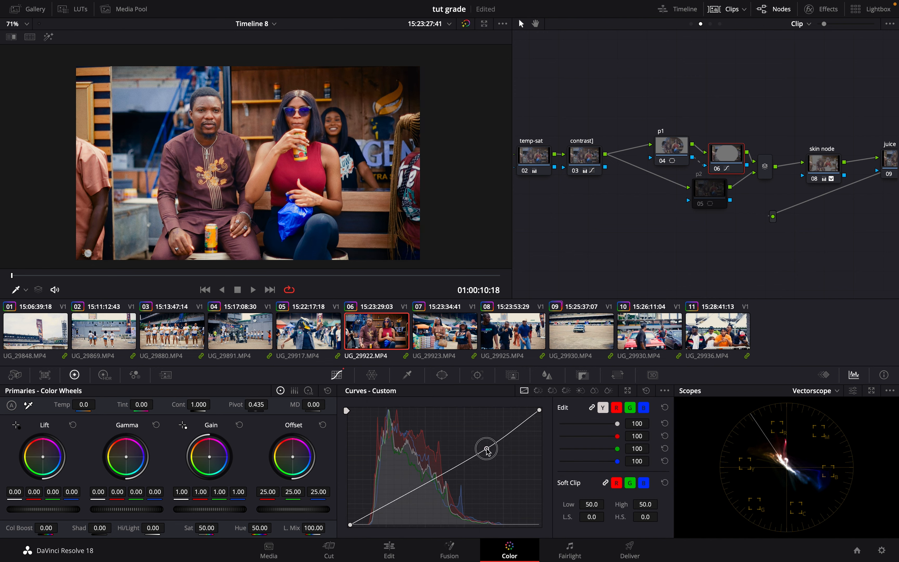
pyautogui.moveTo(484, 446); pyautogui.dragTo(482, 444)
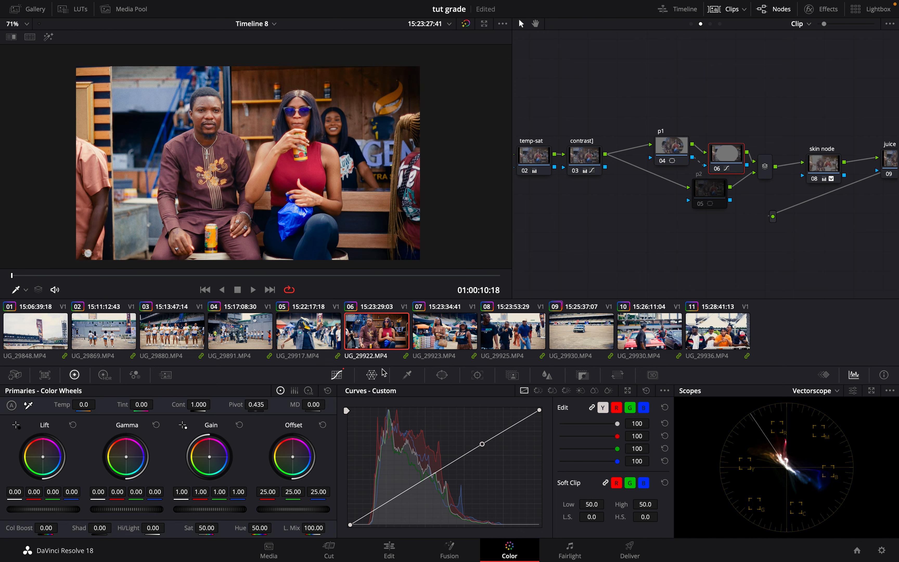
# Widen the edge softness of p1's circular window on clip 06 to a Soft 1 value of 39.88
pyautogui.click(447, 374)
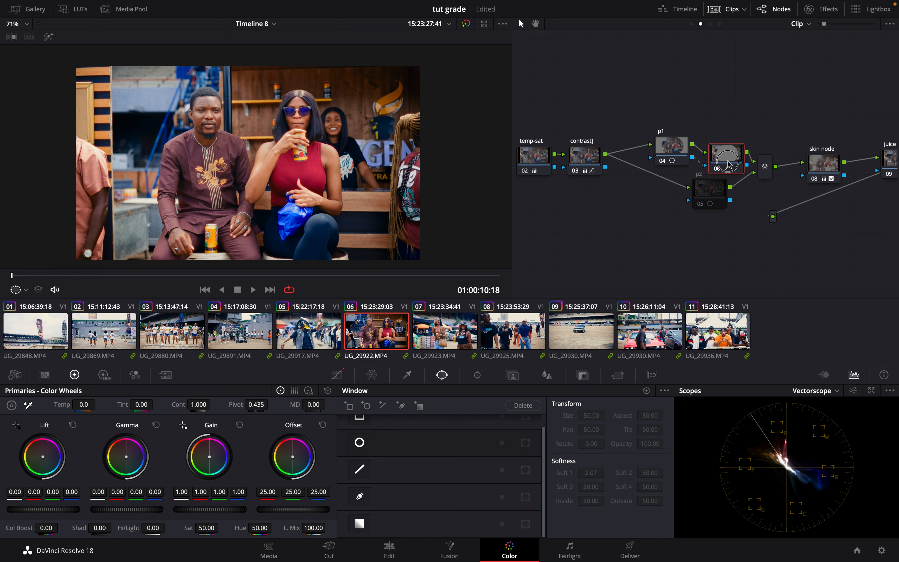
pyautogui.click(666, 150)
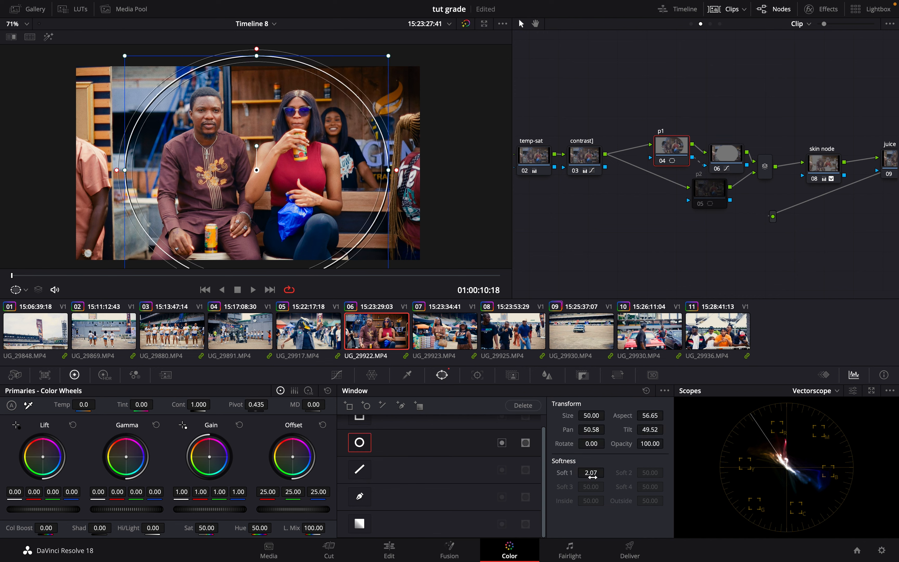
pyautogui.moveTo(397, 171); pyautogui.dragTo(477, 171)
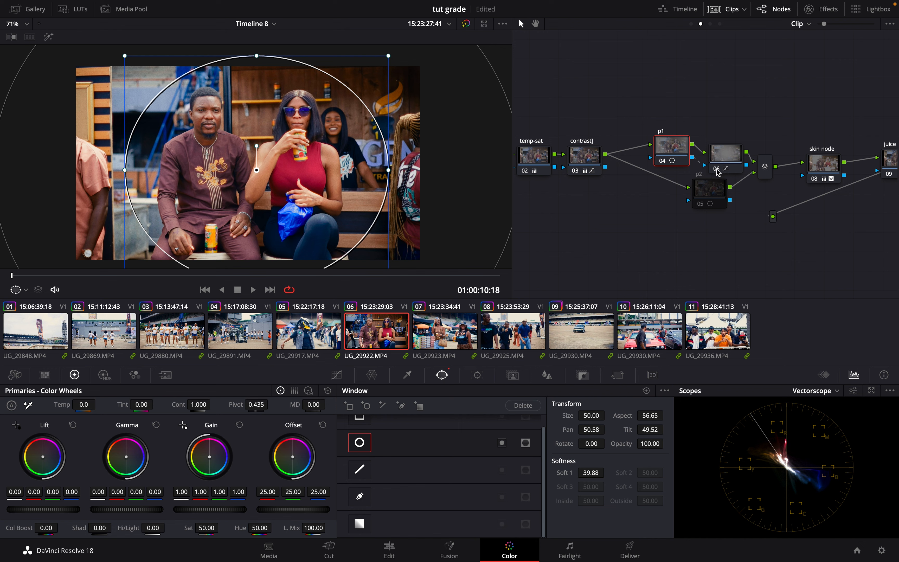
# Compare the new curve node and p1 off and on, and shrink p1's circular window slightly
pyautogui.click(717, 170)
pyautogui.click(716, 170)
pyautogui.click(660, 165)
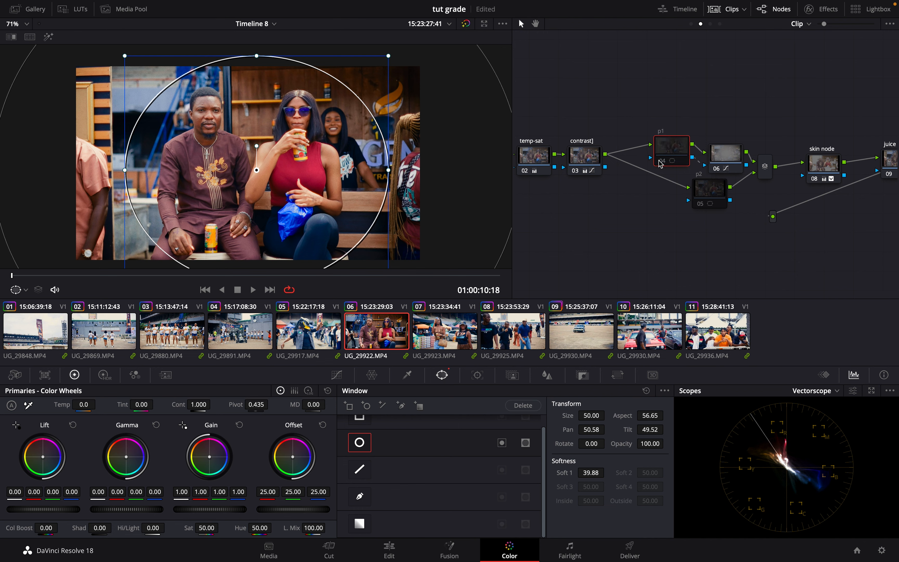
pyautogui.click(660, 164)
pyautogui.moveTo(388, 56); pyautogui.dragTo(371, 72)
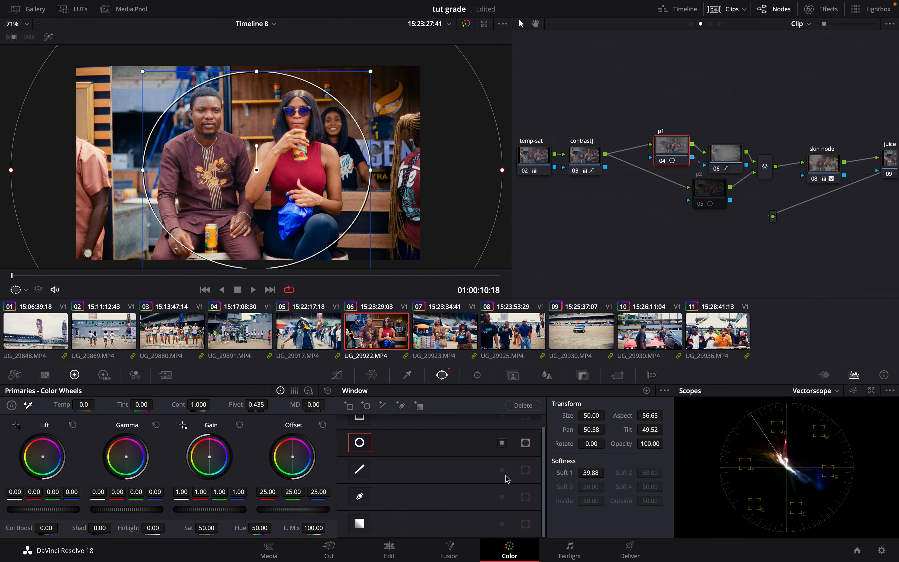
# Enable p2 on clip 09 and reposition its gradient window over the foreground ground, at Pan 49.72, Tilt 43.87 and Soft 1 3.77
pyautogui.click(446, 336)
pyautogui.click(592, 338)
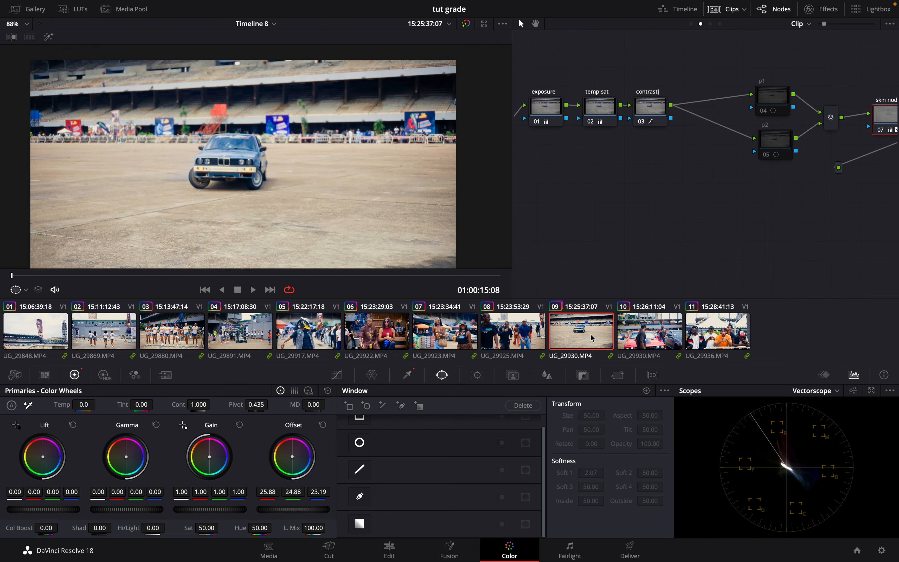
pyautogui.click(770, 153)
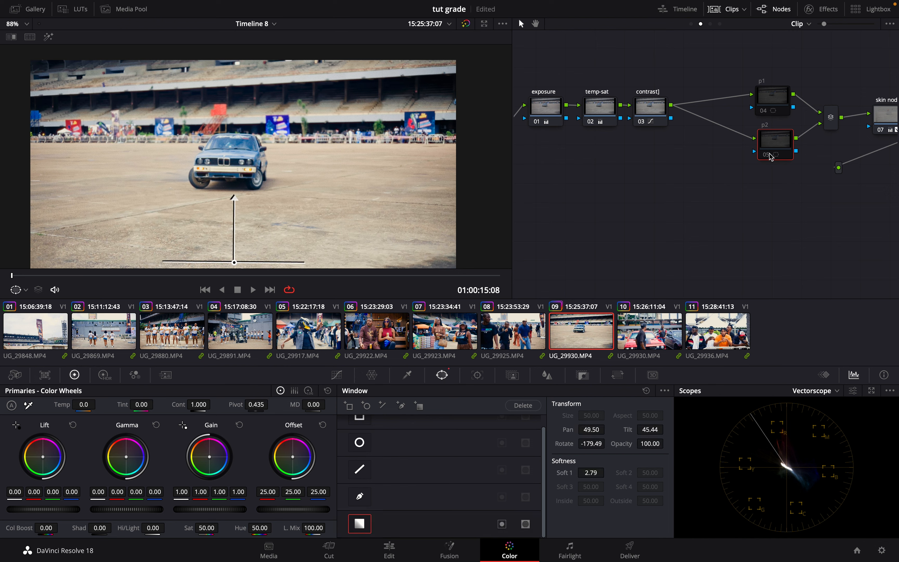
pyautogui.scroll(-2, 354, 234)
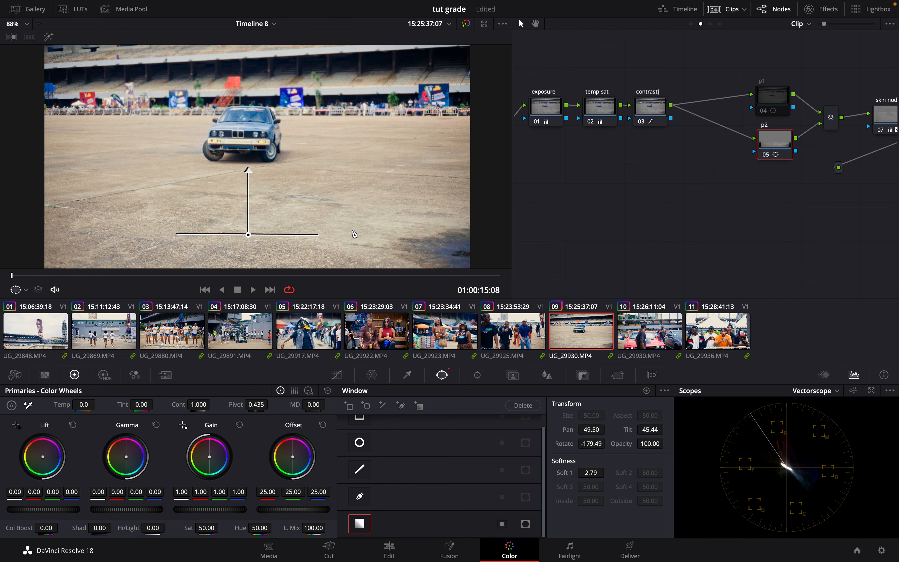
pyautogui.scroll(-3, 355, 235)
pyautogui.scroll(2, 354, 235)
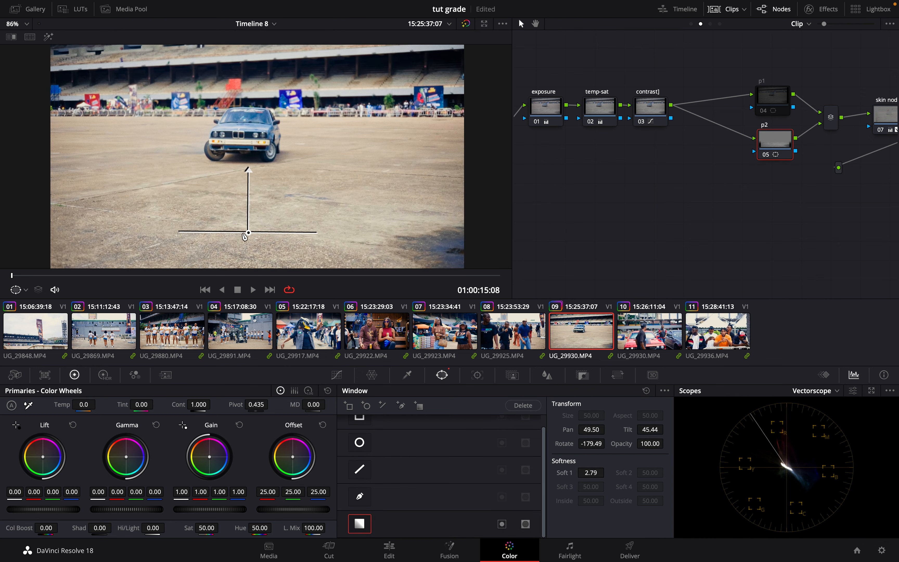
pyautogui.moveTo(248, 233); pyautogui.dragTo(252, 260)
pyautogui.moveTo(254, 199); pyautogui.dragTo(253, 179)
pyautogui.scroll(-1, 253, 180)
# Darken the midtones slightly with p2's custom curve on clip 09, check it across the clip, and compare p2 off and on
pyautogui.moveTo(198, 277); pyautogui.dragTo(245, 273)
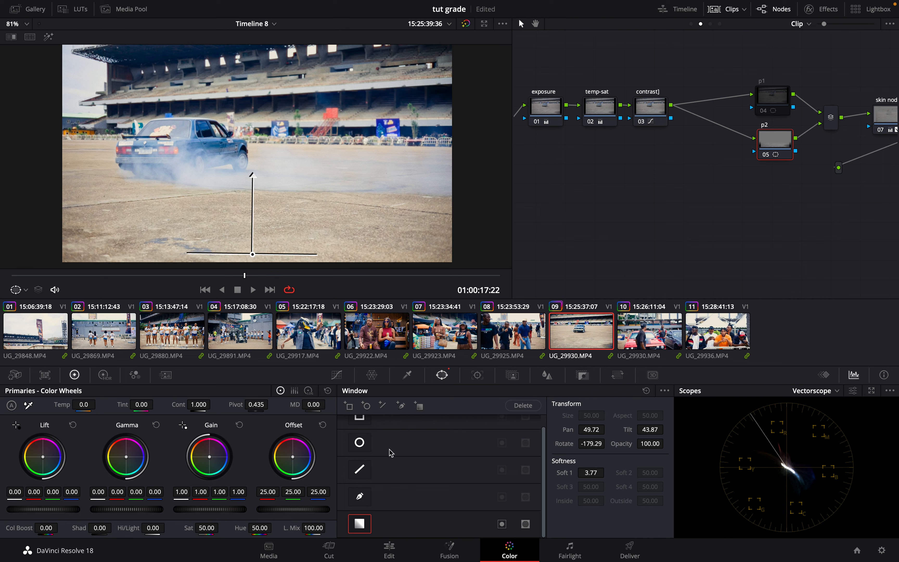
pyautogui.click(337, 375)
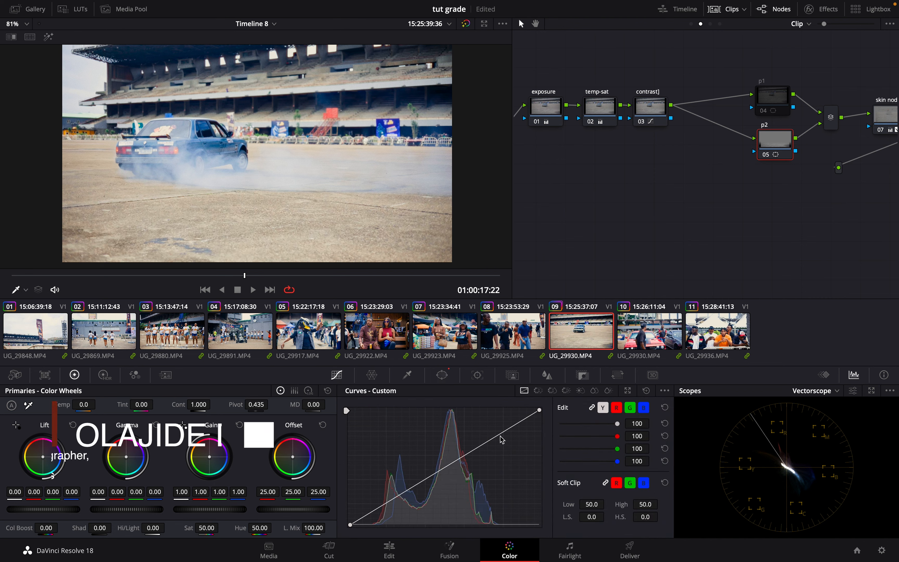
pyautogui.click(466, 460)
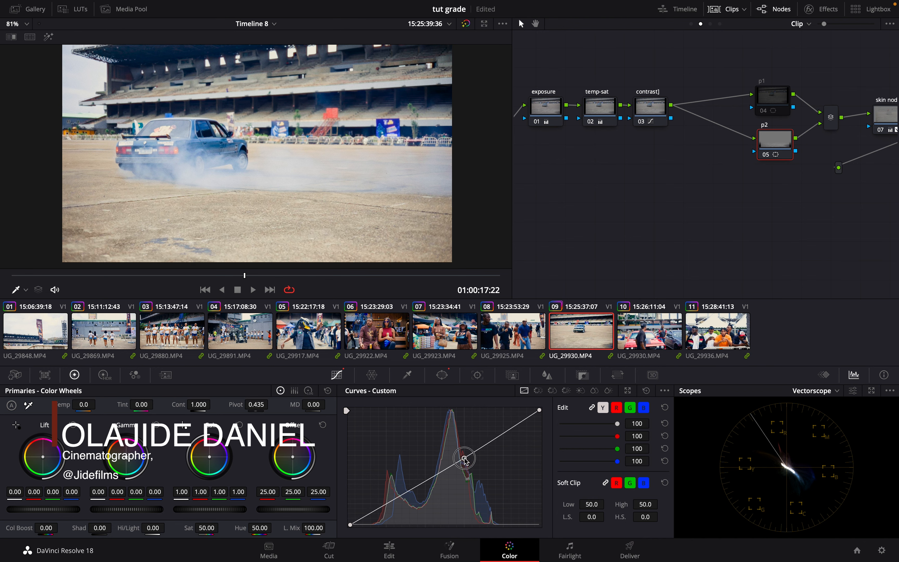
pyautogui.moveTo(468, 460); pyautogui.dragTo(471, 462)
pyautogui.moveTo(143, 275); pyautogui.dragTo(230, 267)
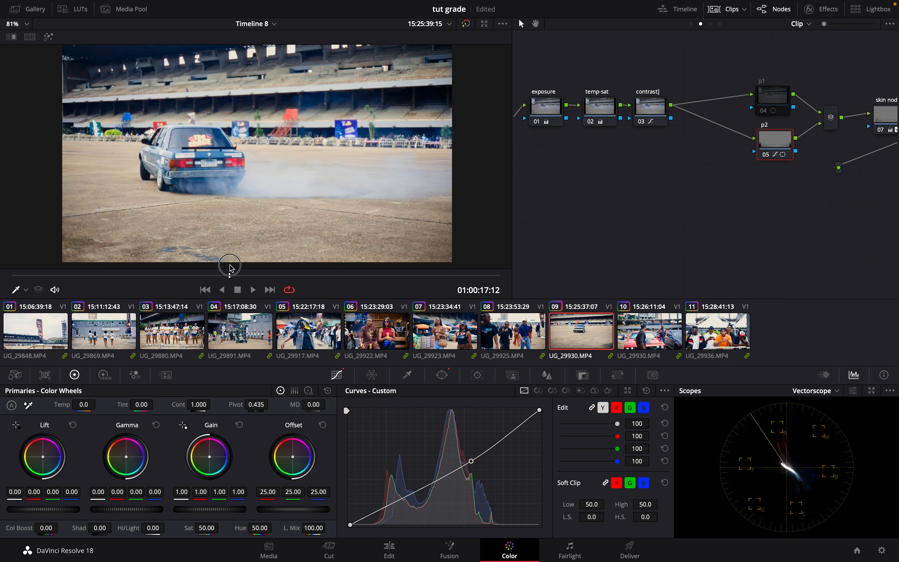
pyautogui.click(769, 154)
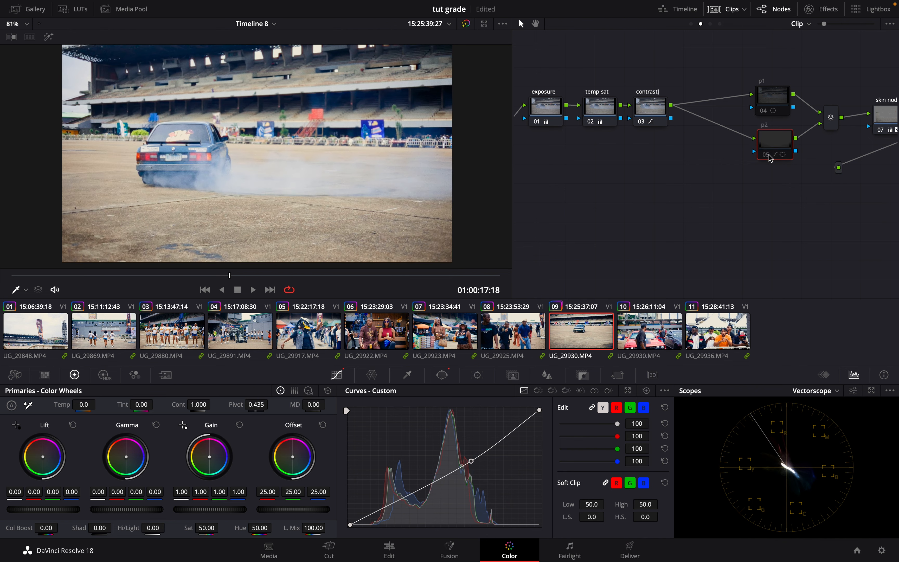
pyautogui.click(768, 155)
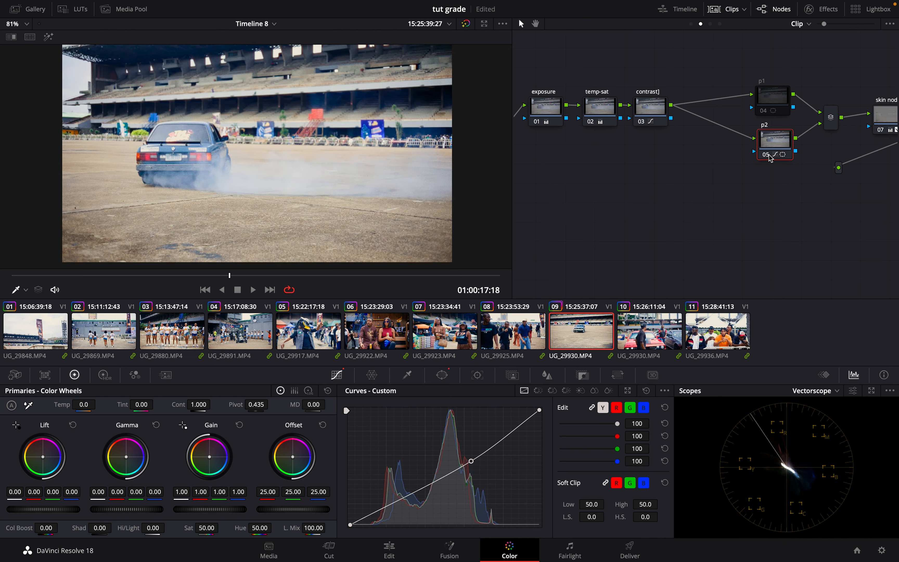
# Review the graded clips across the timeline, from clip 01 to clip 11, for consistency of the look
pyautogui.click(110, 336)
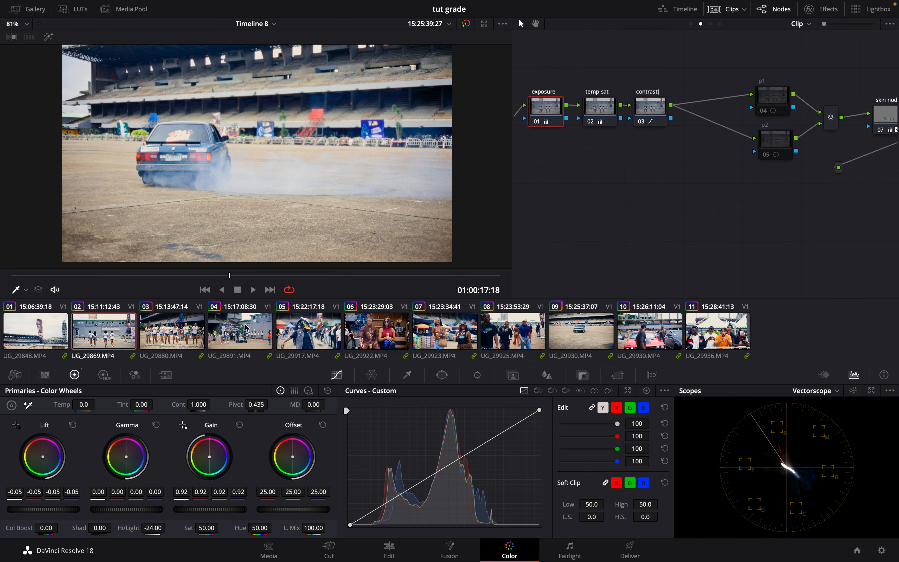
pyautogui.click(300, 331)
pyautogui.click(586, 331)
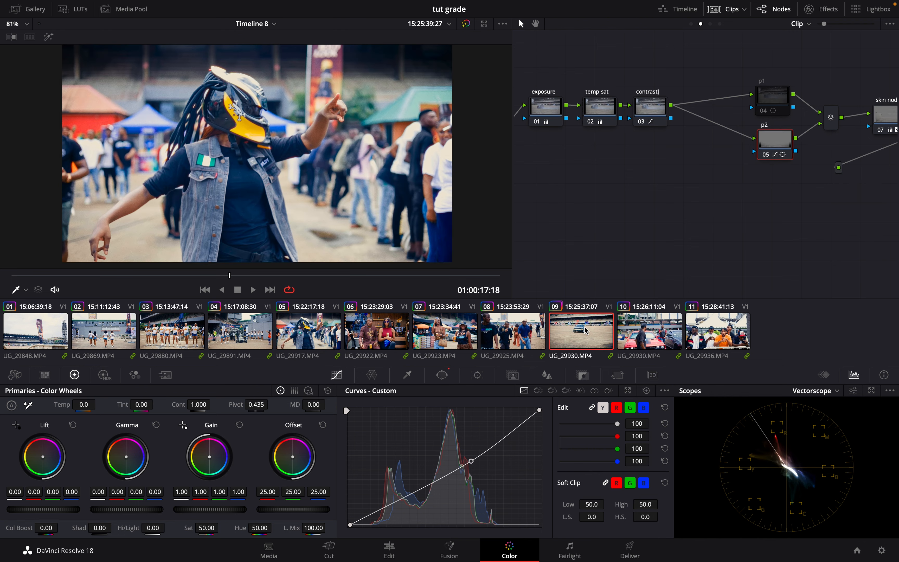
pyautogui.click(717, 330)
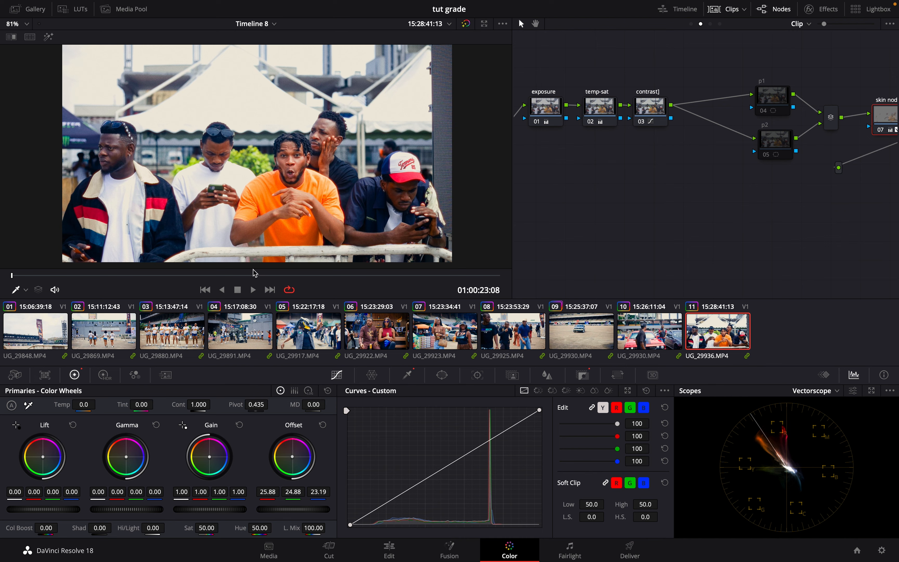
pyautogui.scroll(-1, 272, 193)
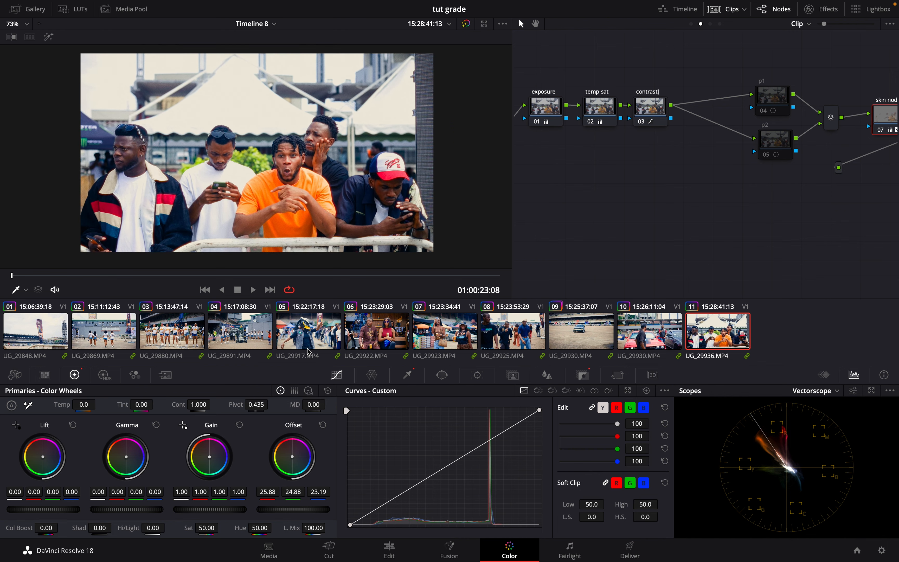
pyautogui.click(44, 338)
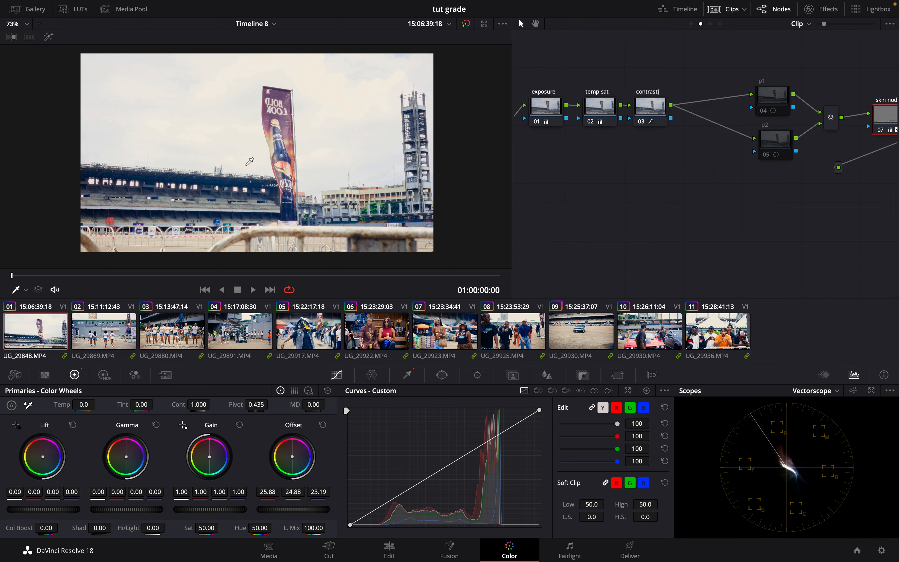
pyautogui.scroll(-1, 219, 130)
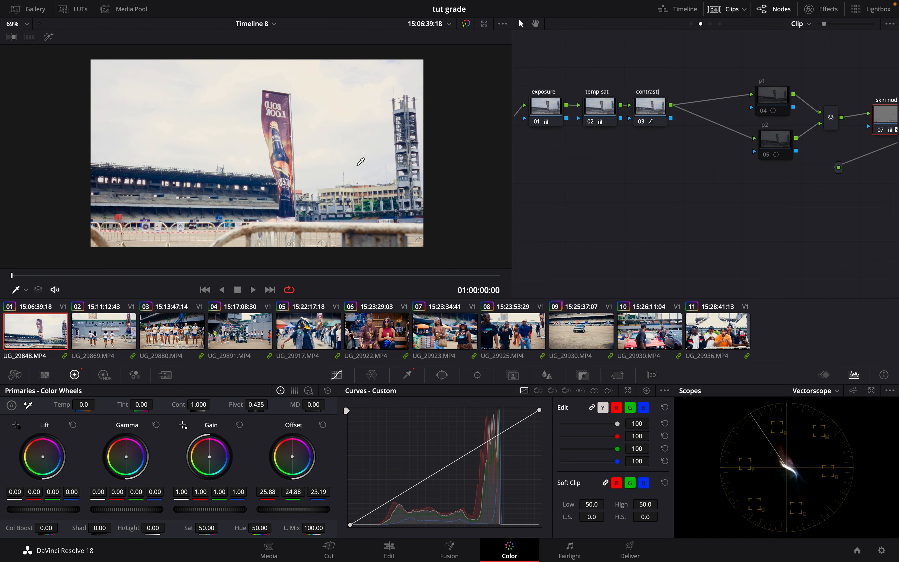
pyautogui.click(302, 339)
pyautogui.click(181, 340)
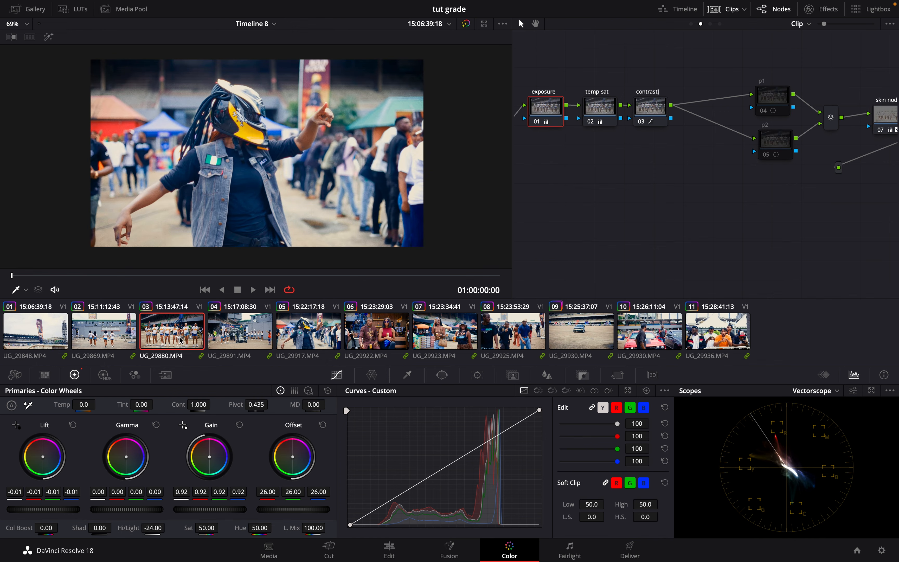
pyautogui.click(113, 344)
pyautogui.click(263, 333)
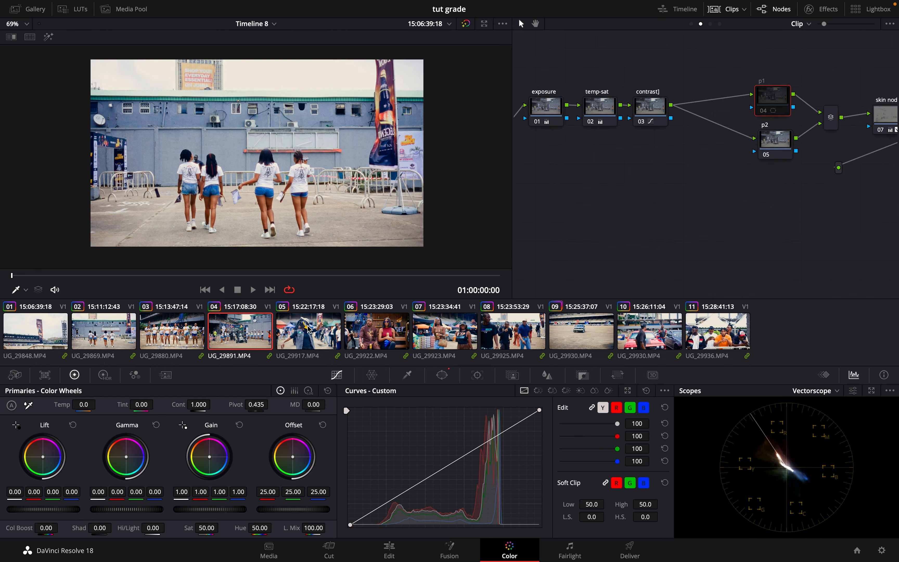
pyautogui.click(523, 330)
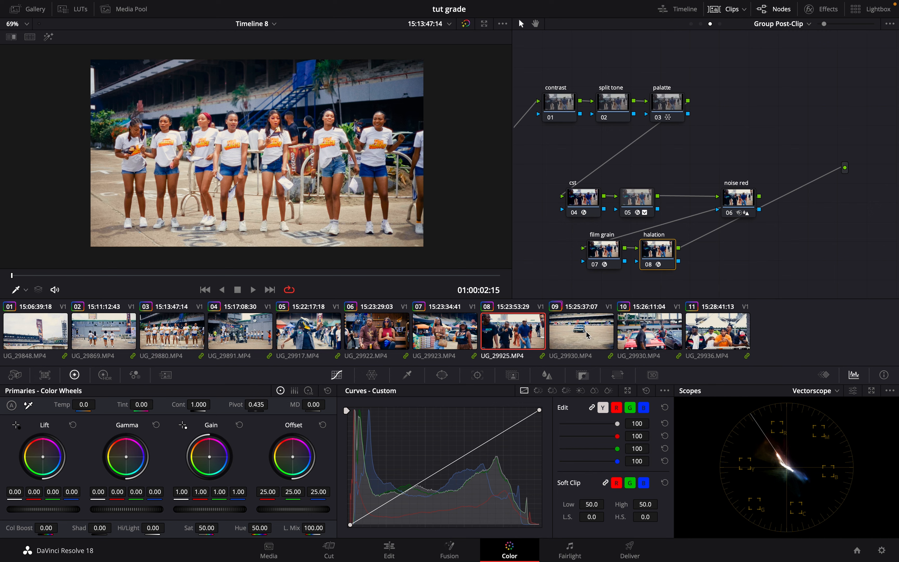
pyautogui.click(588, 336)
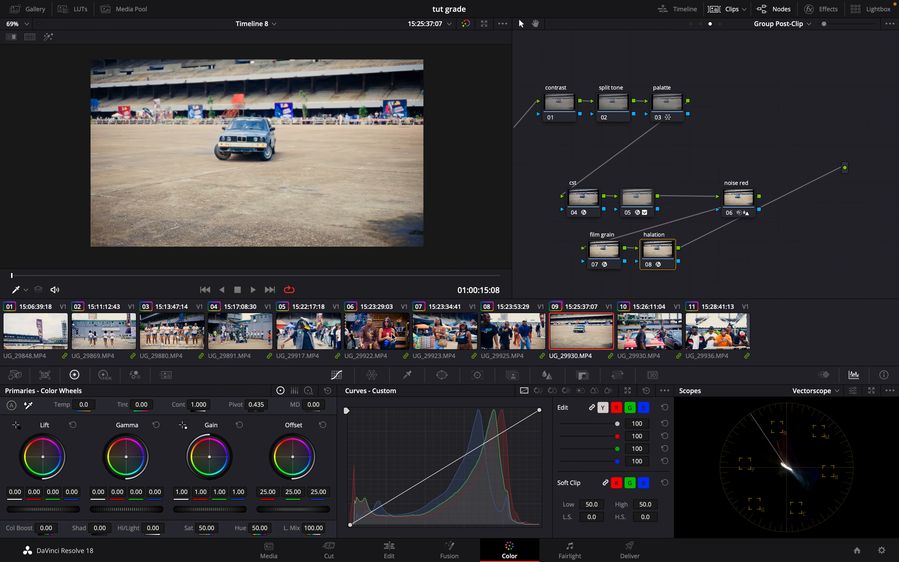
pyautogui.click(446, 330)
pyautogui.click(513, 330)
pyautogui.click(718, 329)
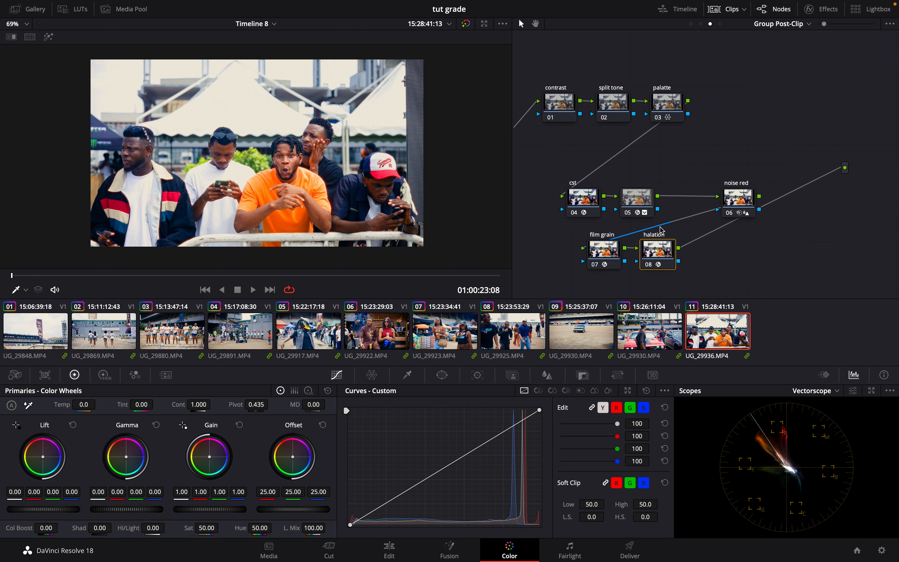
# Compare clip 11 with the group post-clip halation and film grain nodes off and on
pyautogui.click(647, 264)
pyautogui.click(646, 264)
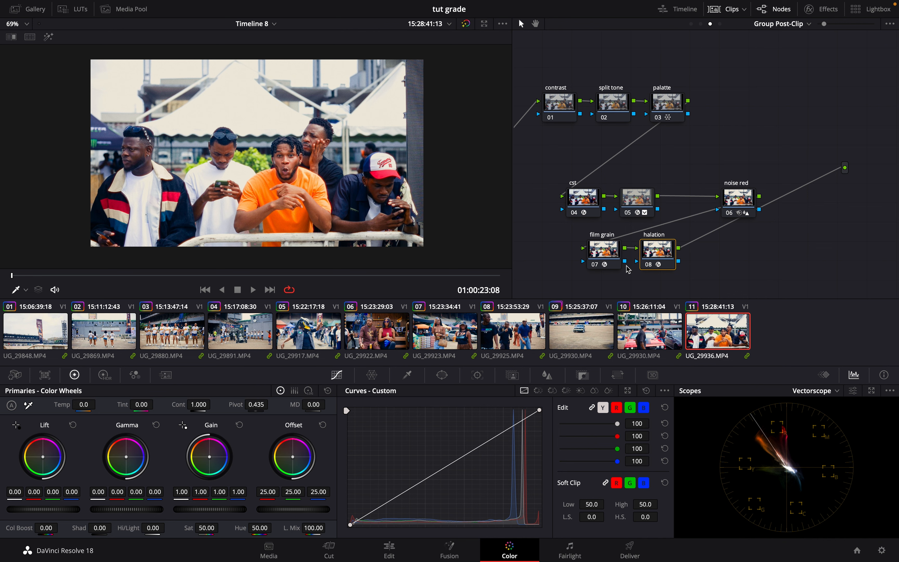
pyautogui.click(596, 265)
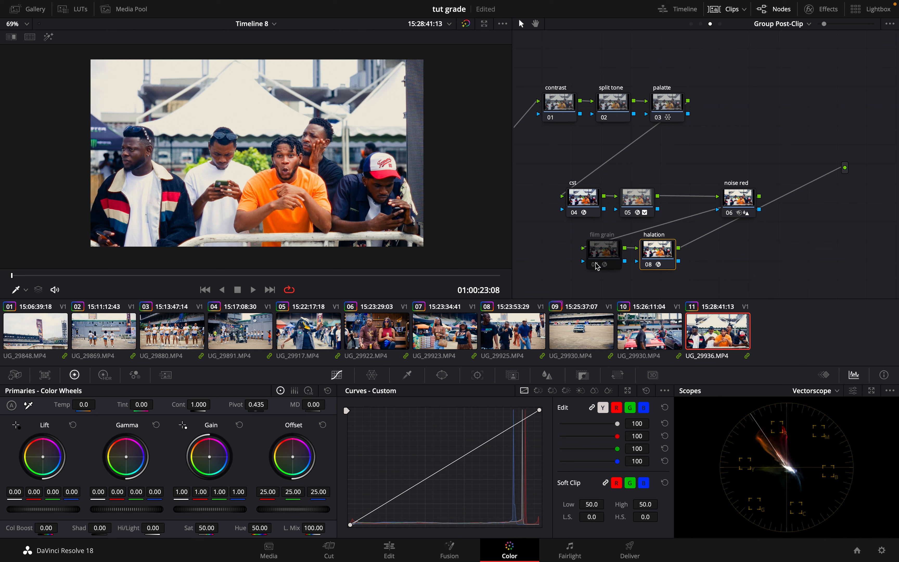
pyautogui.click(596, 265)
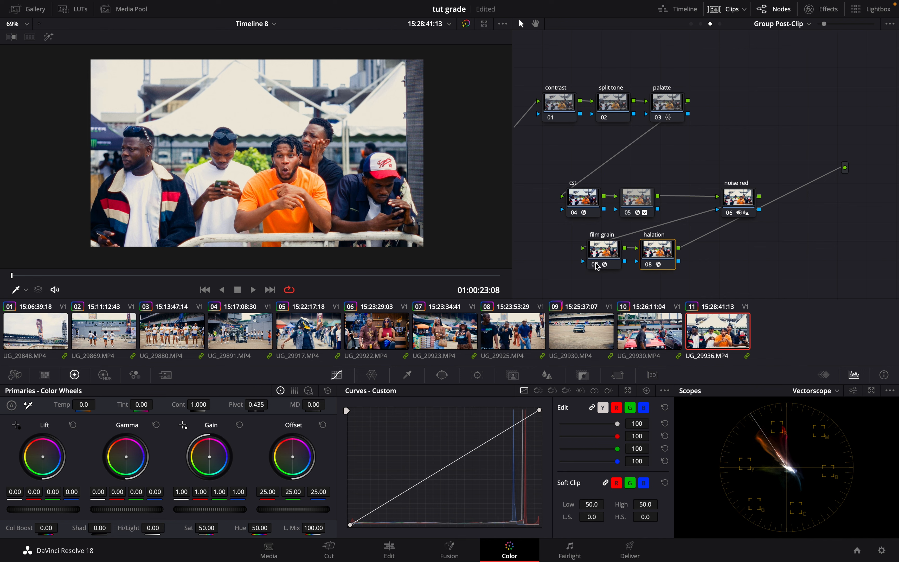